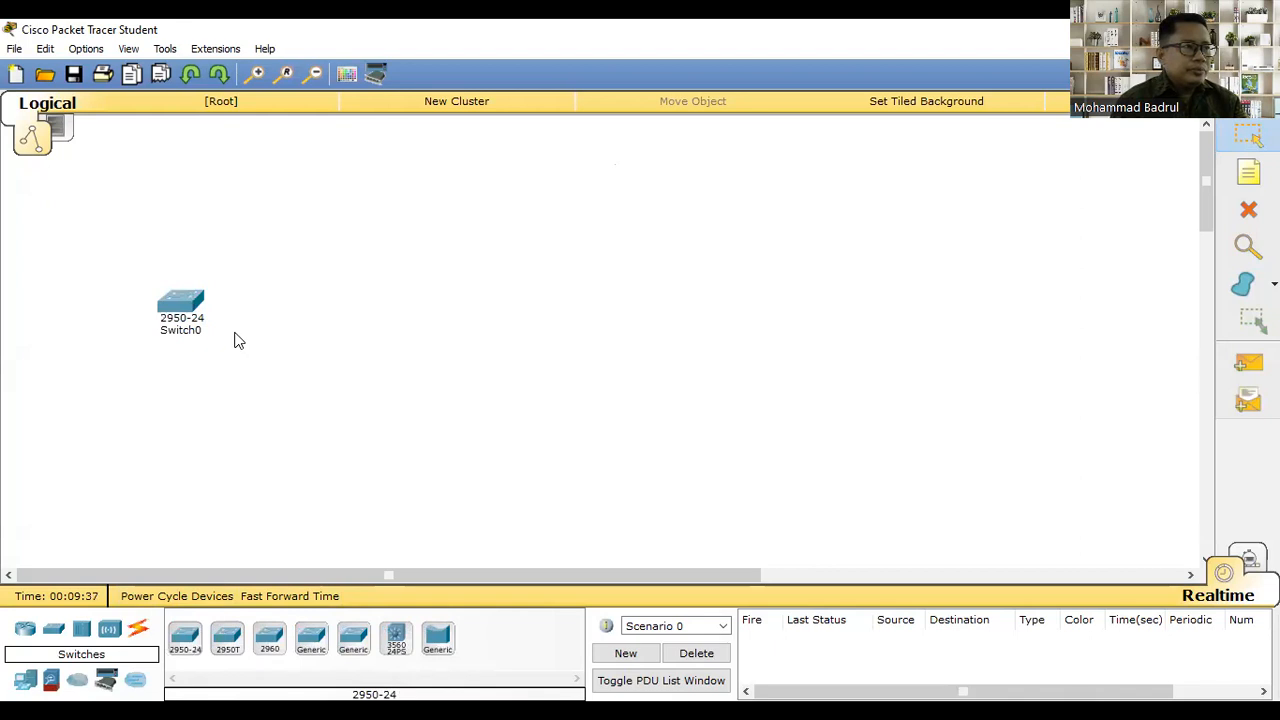
Place three more 2950-24 switches in a row beside Switch0
{"action": "key", "text": "alt+Tab"}
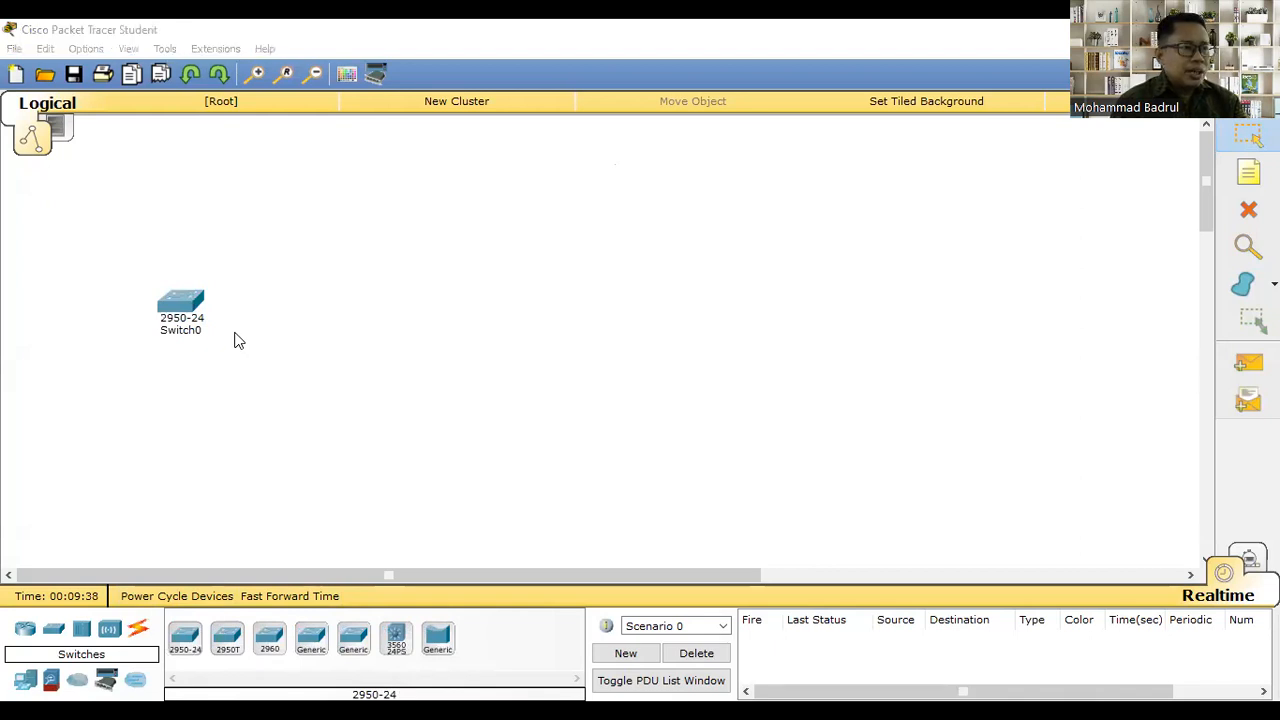
{"action": "left_click", "coordinate": [187, 642]}
{"action": "left_click", "coordinate": [412, 300]}
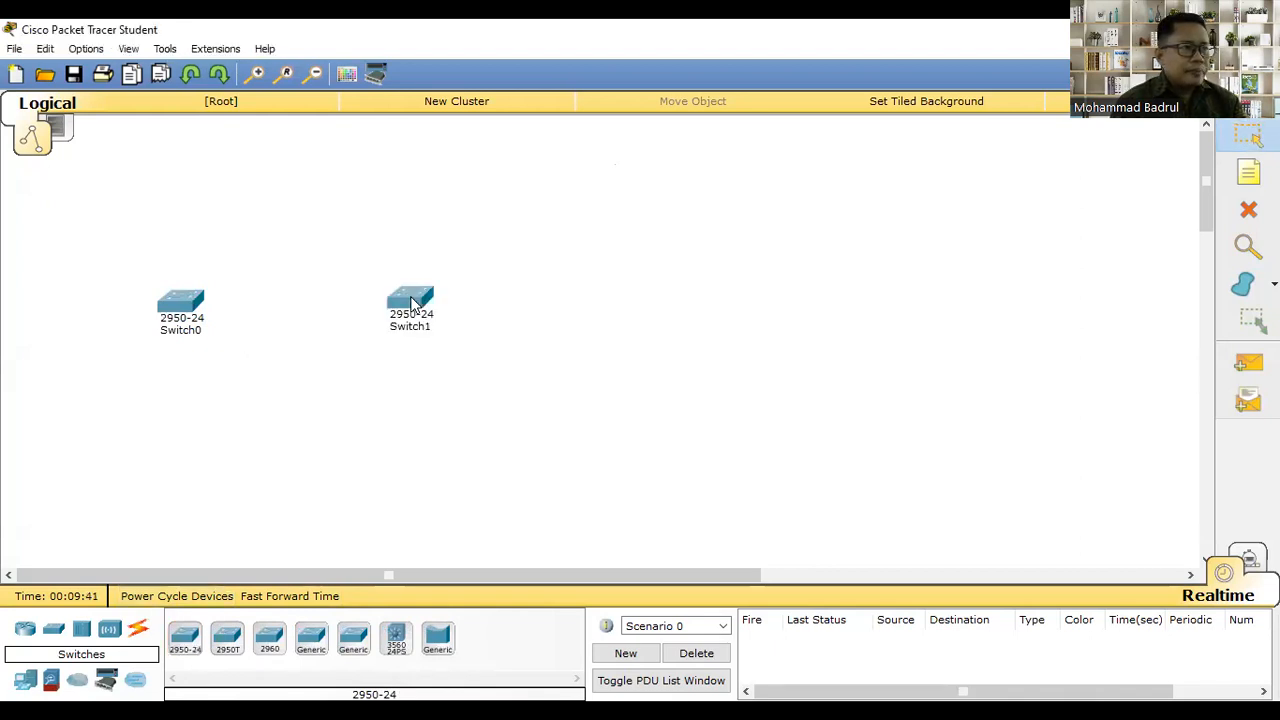
{"action": "left_click", "coordinate": [185, 640]}
{"action": "left_click", "coordinate": [634, 300]}
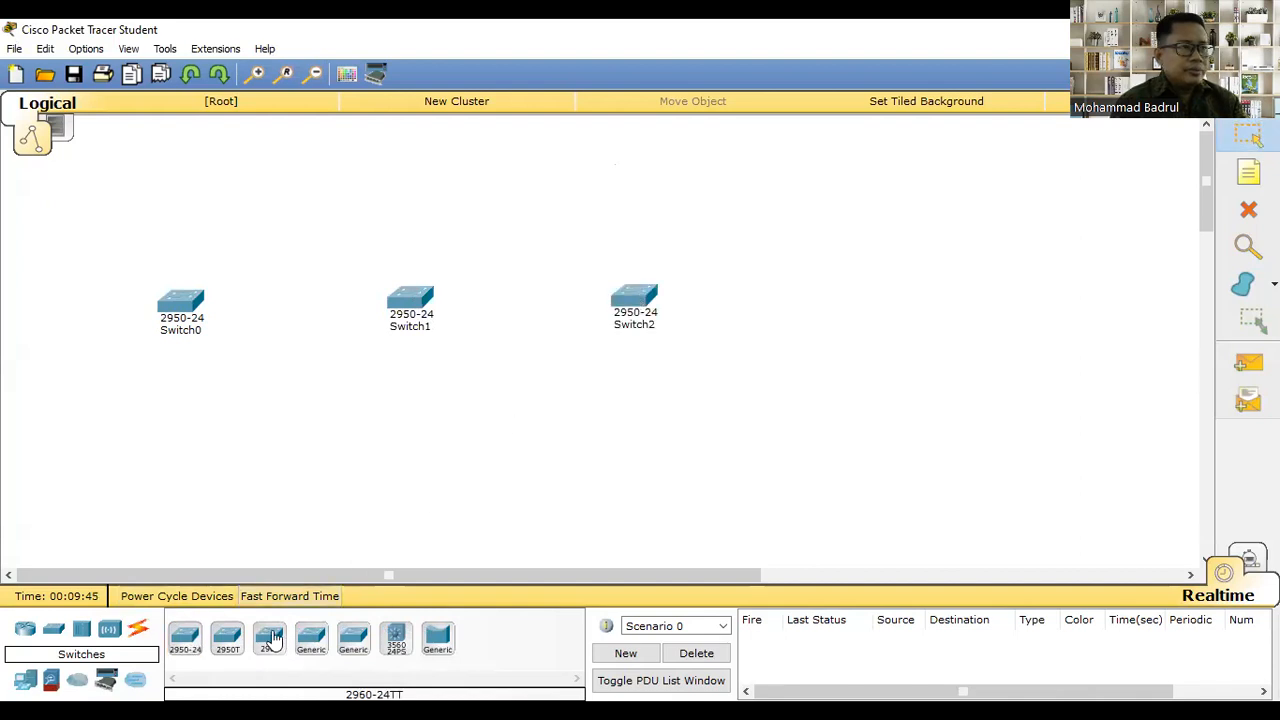
{"action": "left_click", "coordinate": [185, 640]}
{"action": "left_click", "coordinate": [854, 288]}
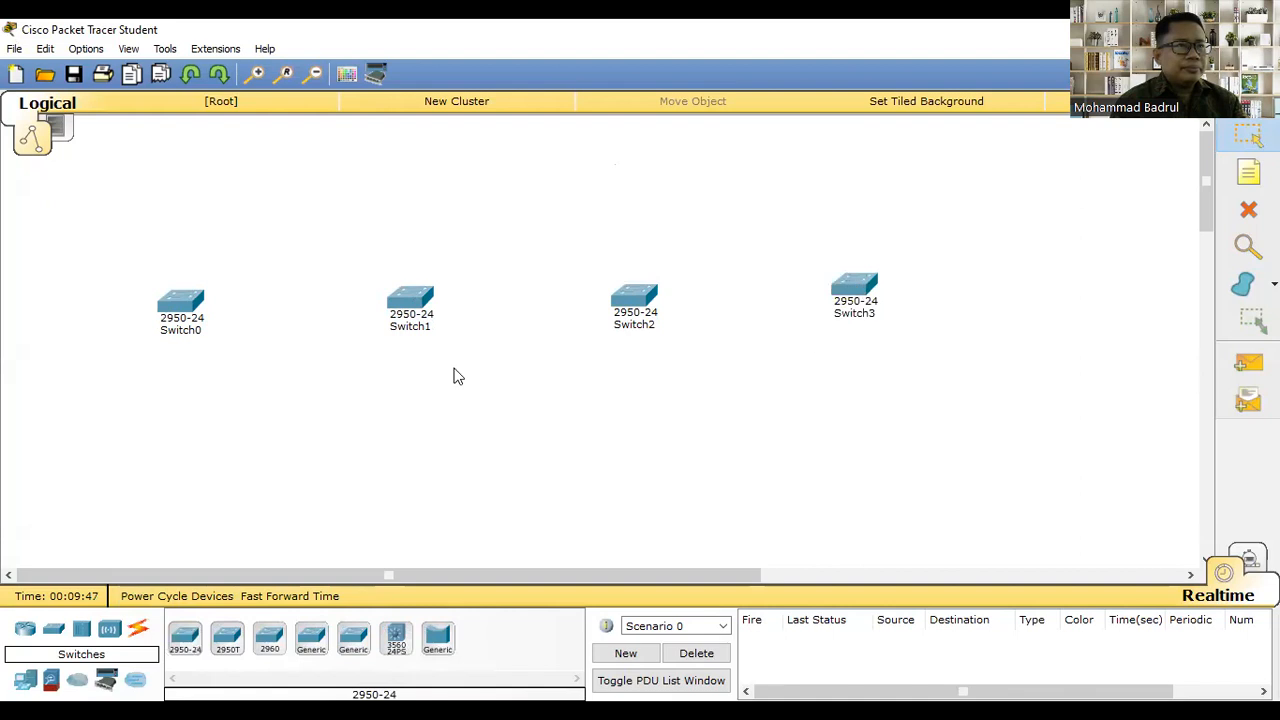
Reposition Switch0, Switch1 and Switch3 slightly so the four switches form a more even row
{"action": "left_click_drag", "start_coordinate": [182, 304], "coordinate": [174, 293]}
{"action": "left_click_drag", "start_coordinate": [378, 305], "coordinate": [371, 292]}
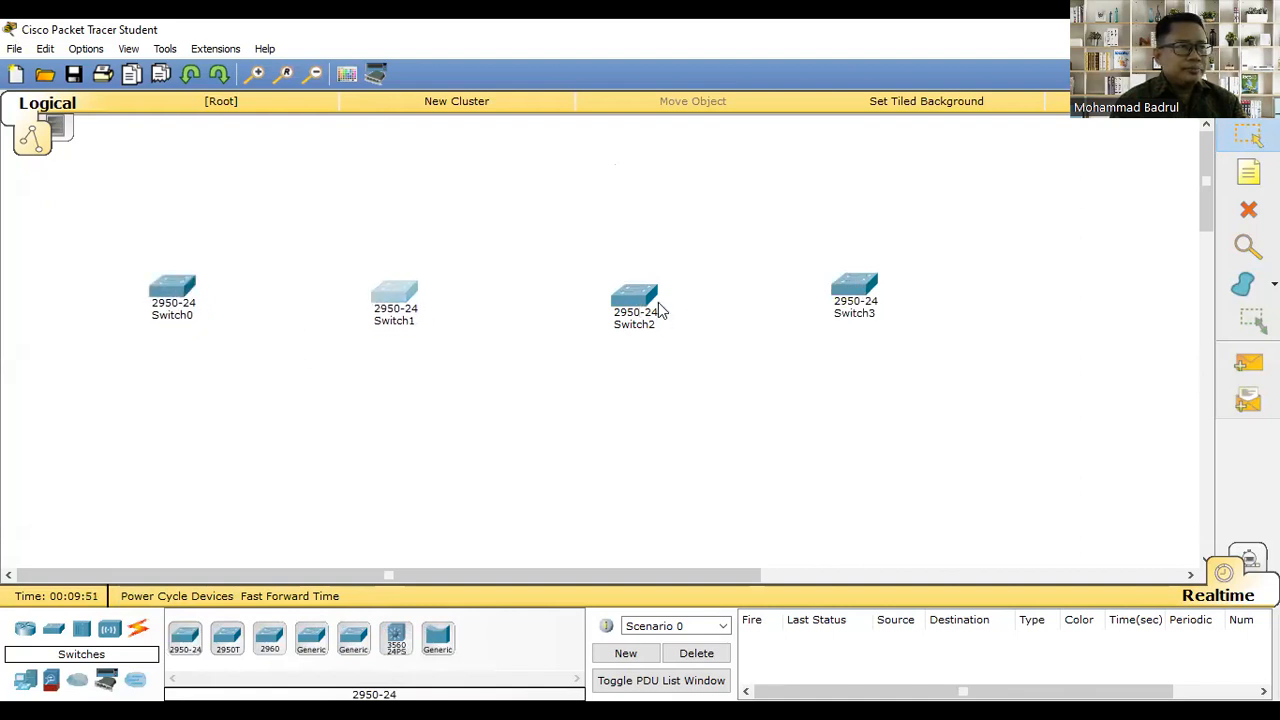
{"action": "left_click_drag", "start_coordinate": [848, 290], "coordinate": [862, 298]}
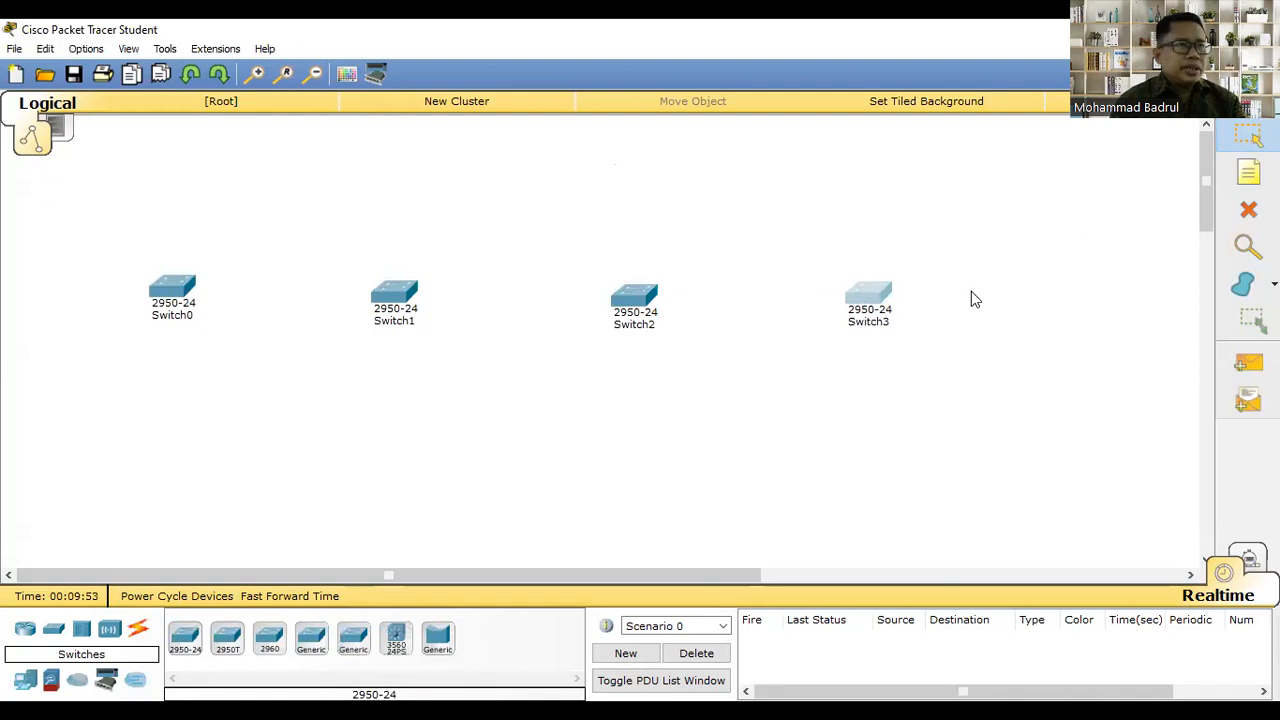
{"action": "key", "text": "alt+Tab"}
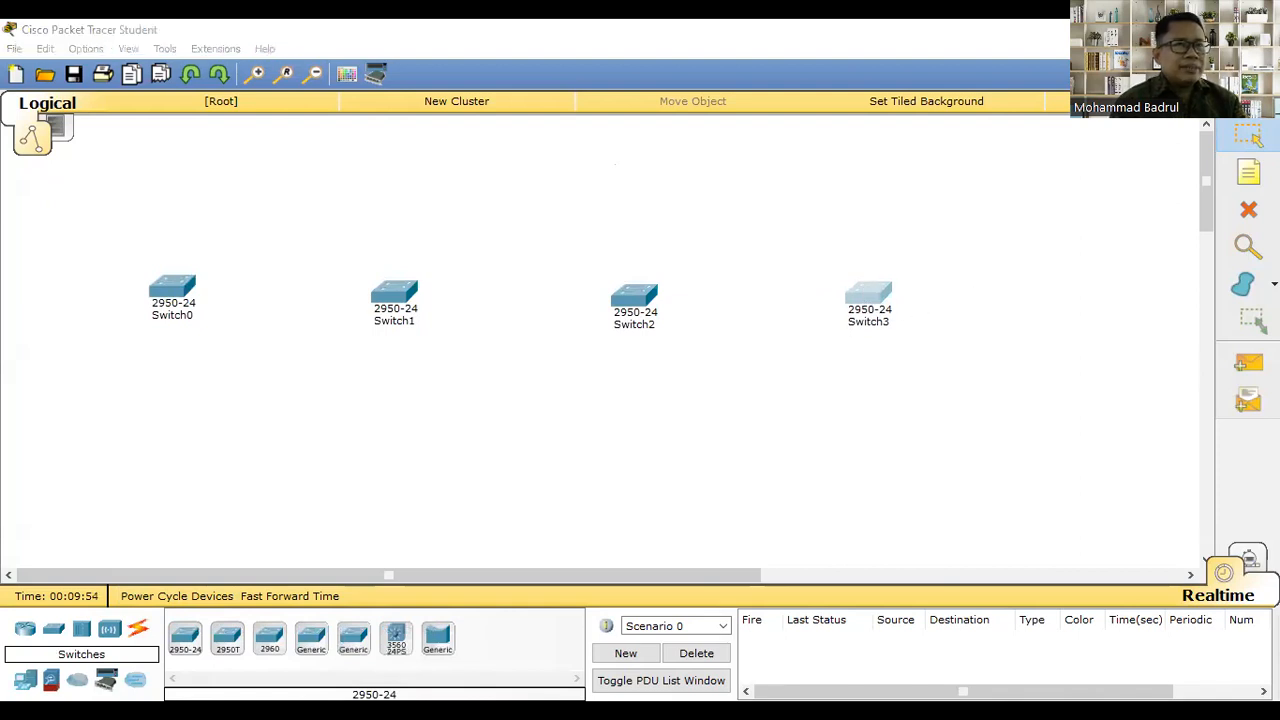
Draw a rectangle around Switch0 with a light green fill (RGB 170, 255, 127)
{"action": "left_click", "coordinate": [1243, 285]}
{"action": "left_click", "coordinate": [1273, 285]}
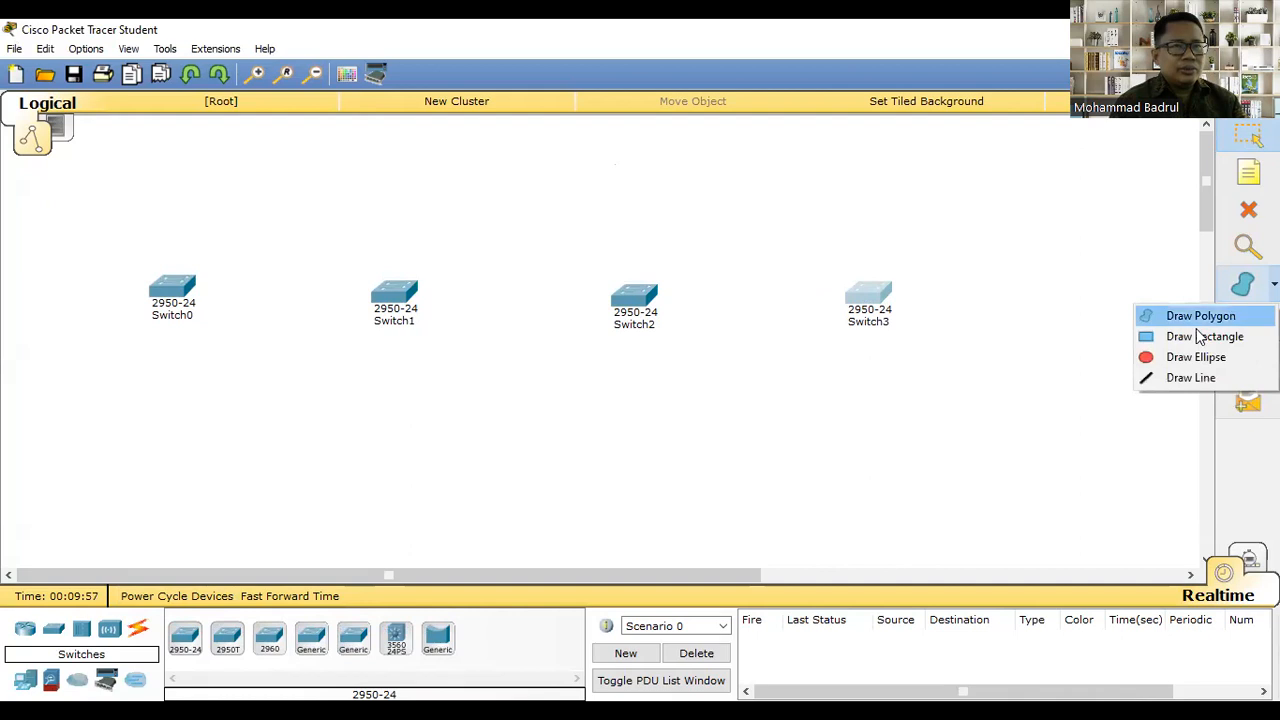
{"action": "left_click", "coordinate": [1178, 340]}
{"action": "left_click", "coordinate": [620, 155]}
{"action": "left_click", "coordinate": [736, 143]}
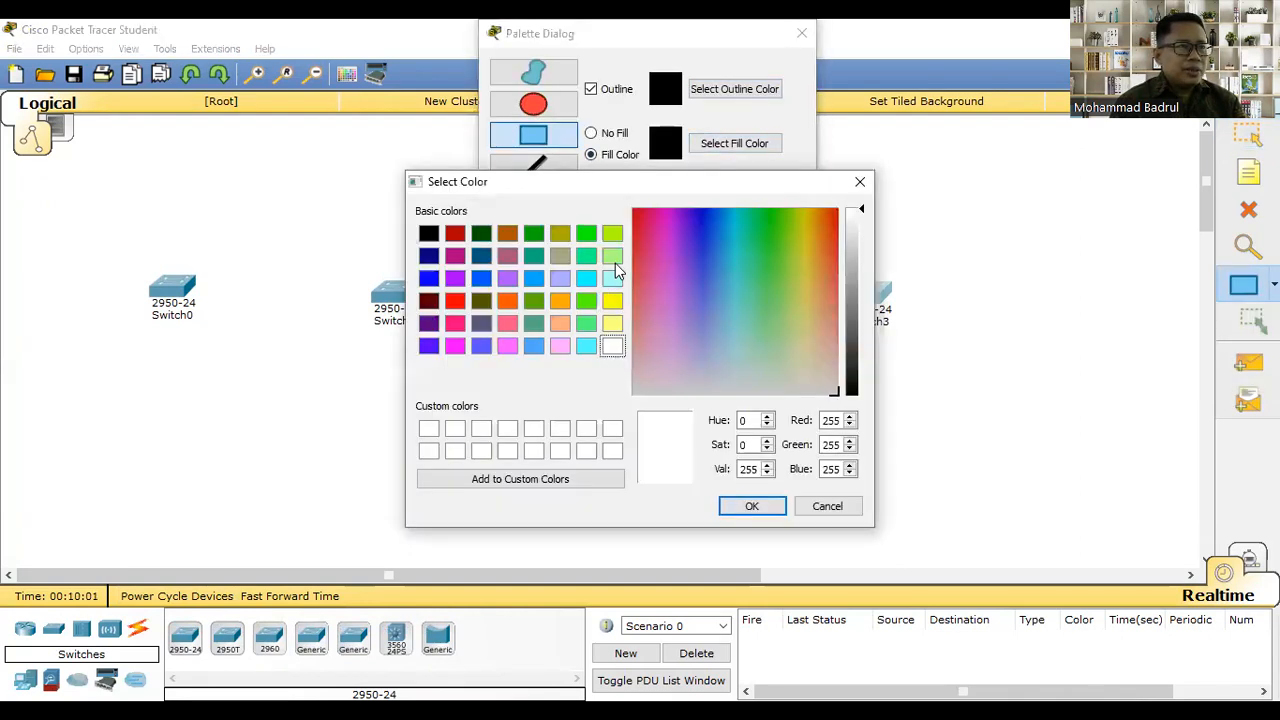
{"action": "left_click", "coordinate": [612, 256]}
{"action": "left_click", "coordinate": [752, 506]}
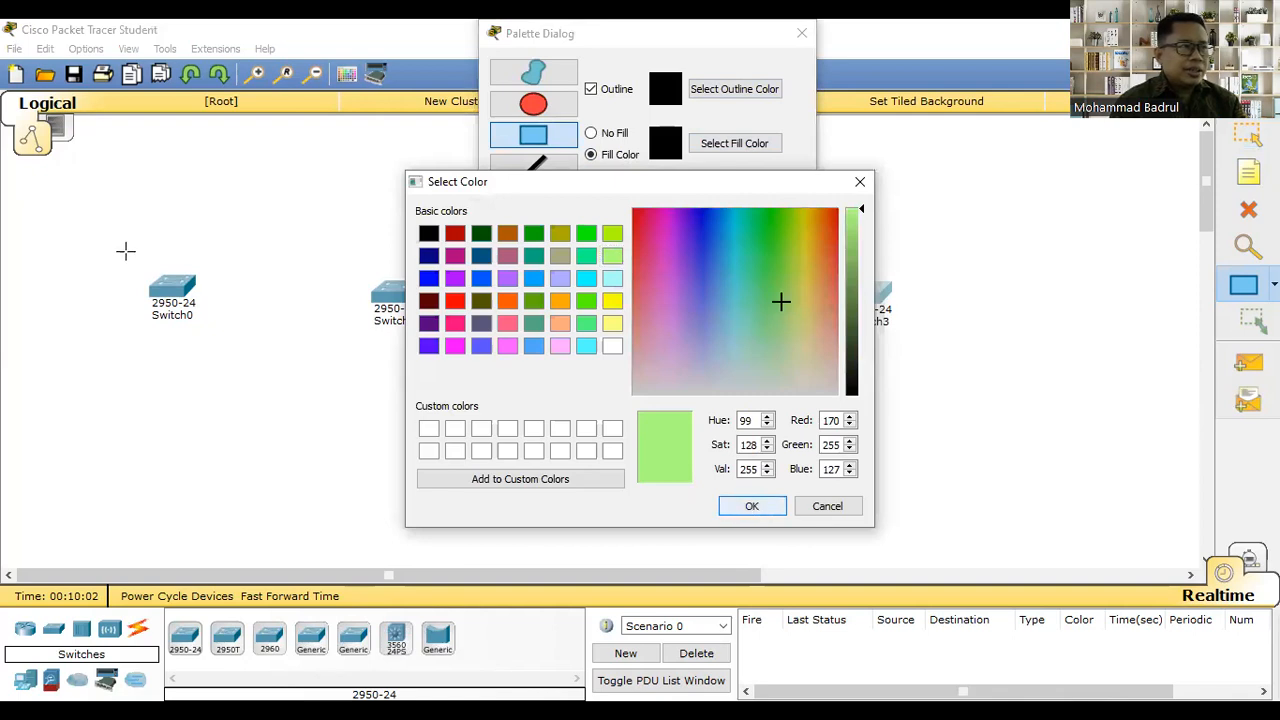
{"action": "left_click_drag", "start_coordinate": [77, 223], "coordinate": [268, 383]}
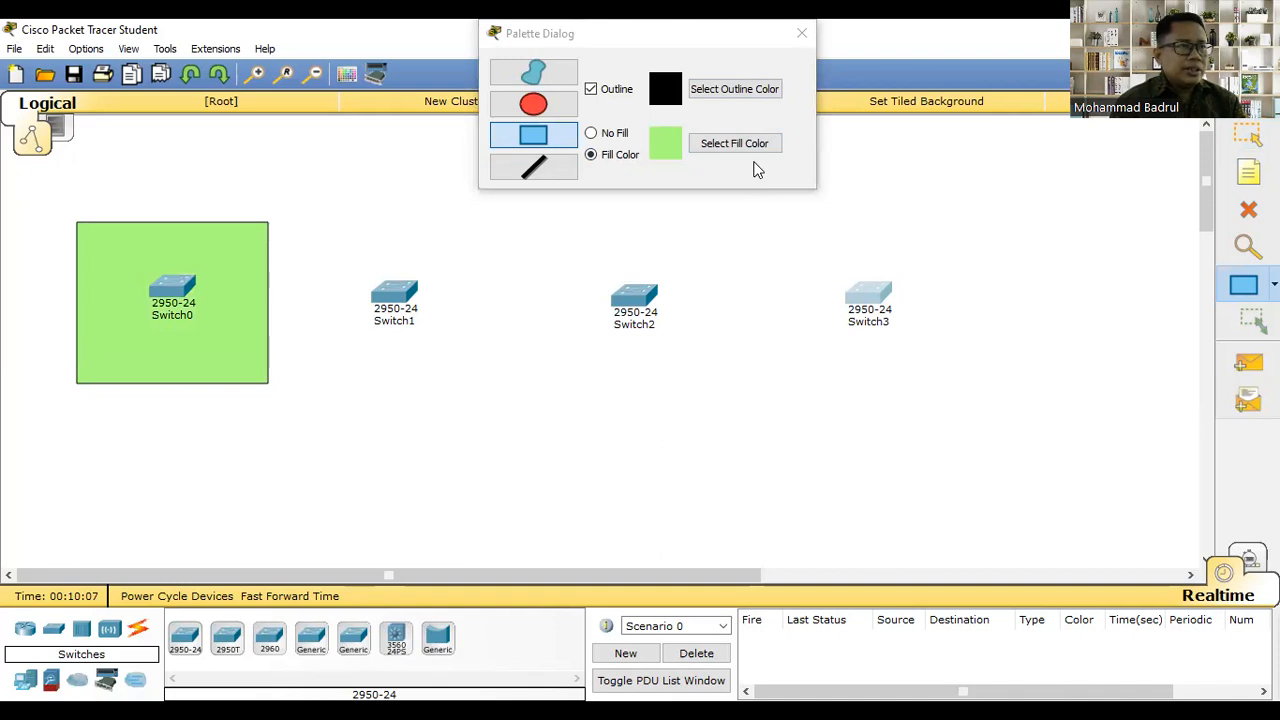
Draw a rectangle around Switch1 with a light yellow fill (RGB 255, 255, 127)
{"action": "left_click", "coordinate": [729, 143]}
{"action": "left_click", "coordinate": [612, 325]}
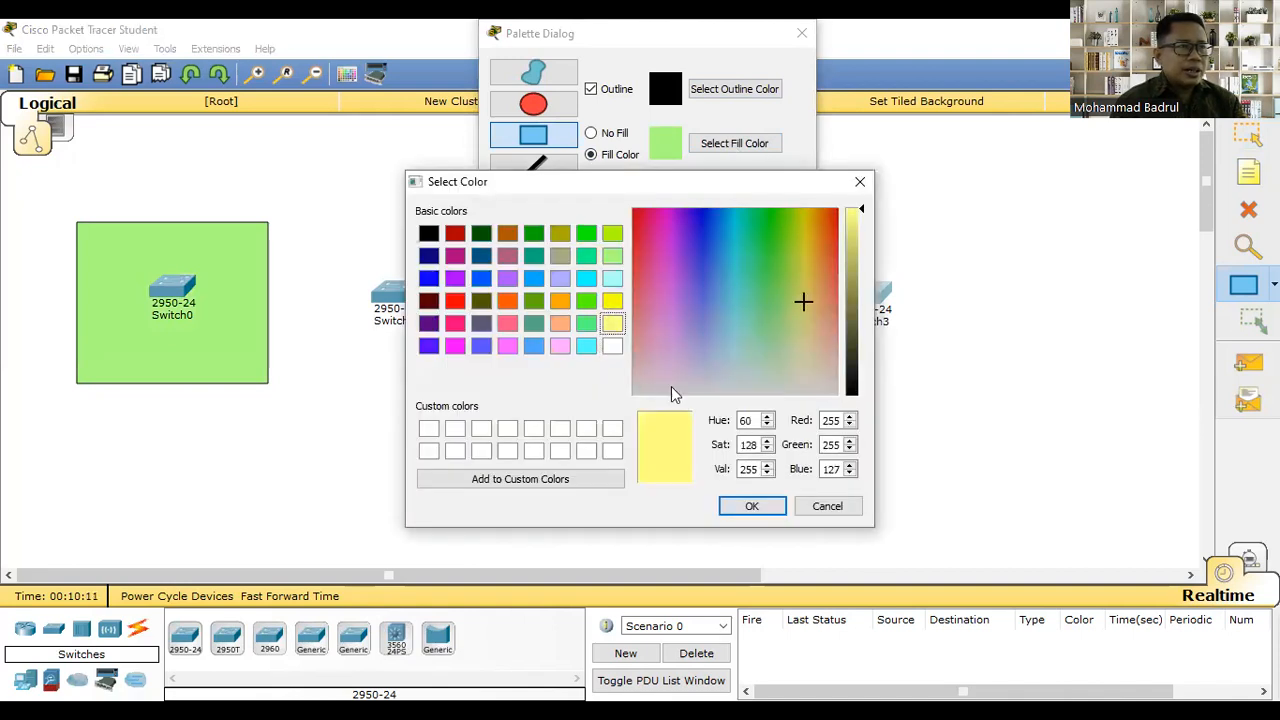
{"action": "left_click", "coordinate": [756, 507]}
{"action": "left_click_drag", "start_coordinate": [293, 222], "coordinate": [490, 390]}
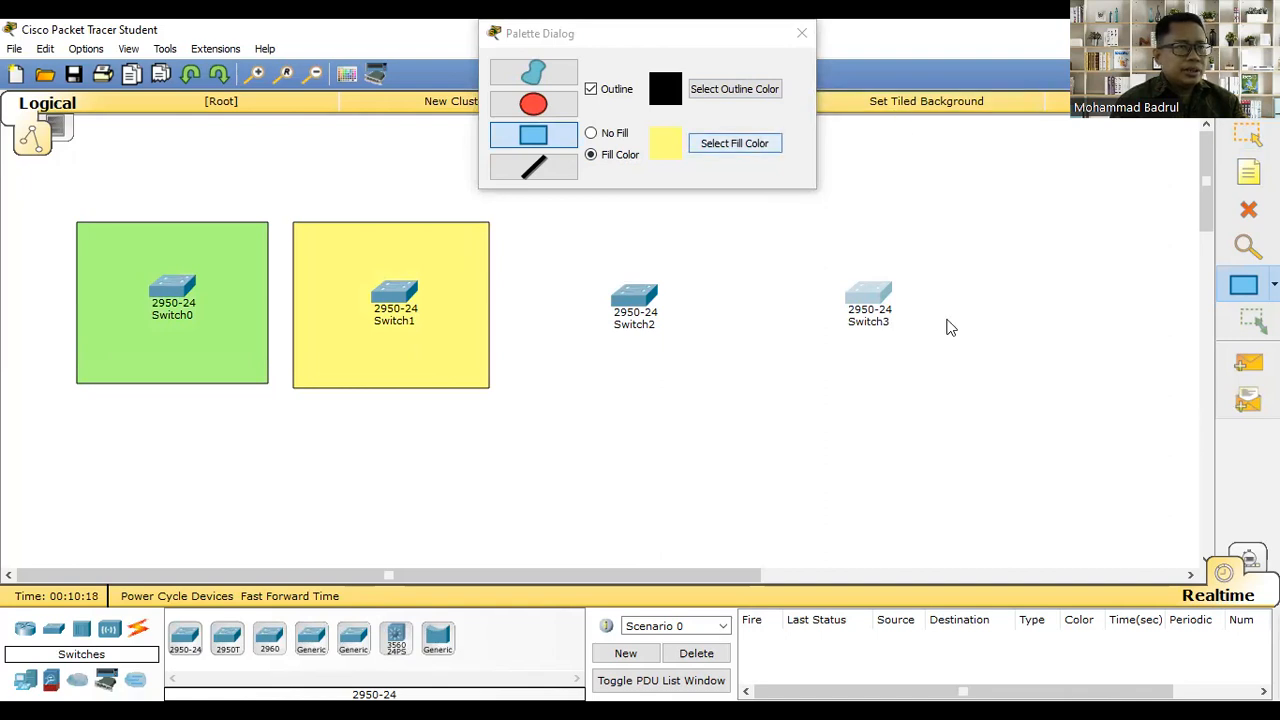
Draw a rectangle around Switch2 with a light cyan fill (RGB 170, 255, 255)
{"action": "left_click", "coordinate": [735, 332]}
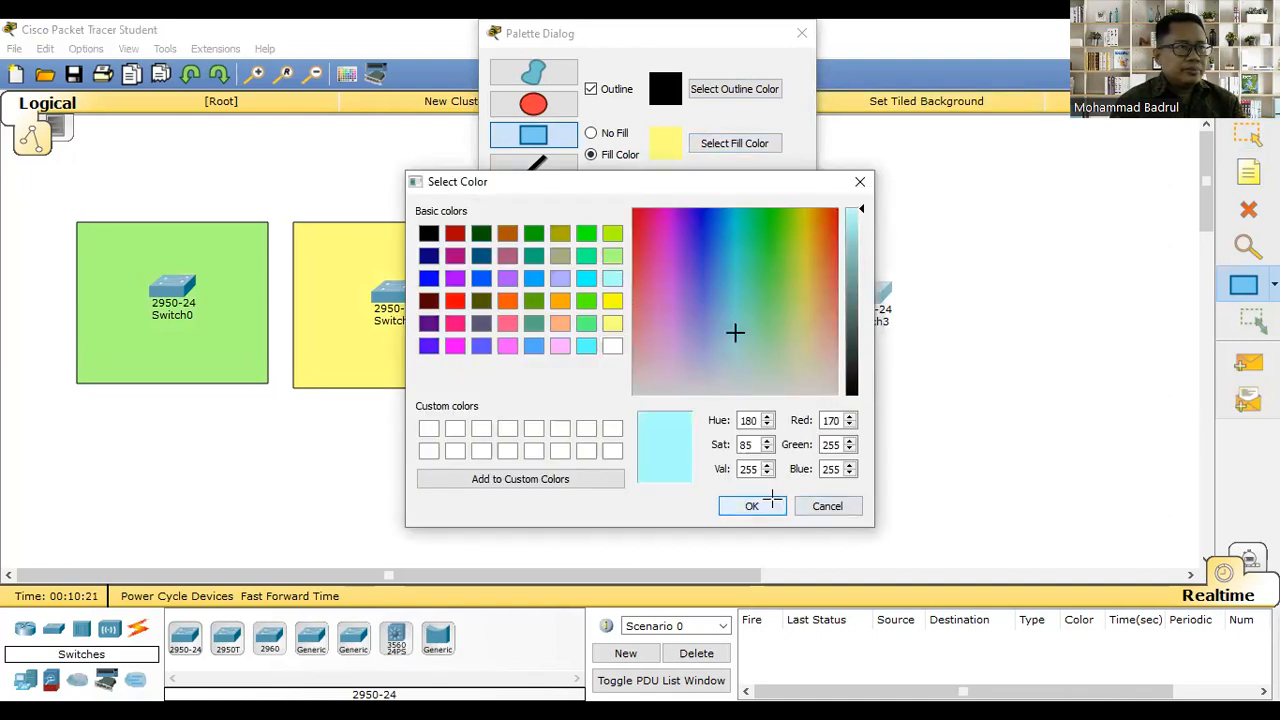
{"action": "left_click", "coordinate": [772, 501]}
{"action": "left_click_drag", "start_coordinate": [517, 221], "coordinate": [730, 393]}
Draw a rectangle around Switch3 with a light pink fill (RGB 255, 170, 255) and close the drawing palette
{"action": "left_click", "coordinate": [762, 144]}
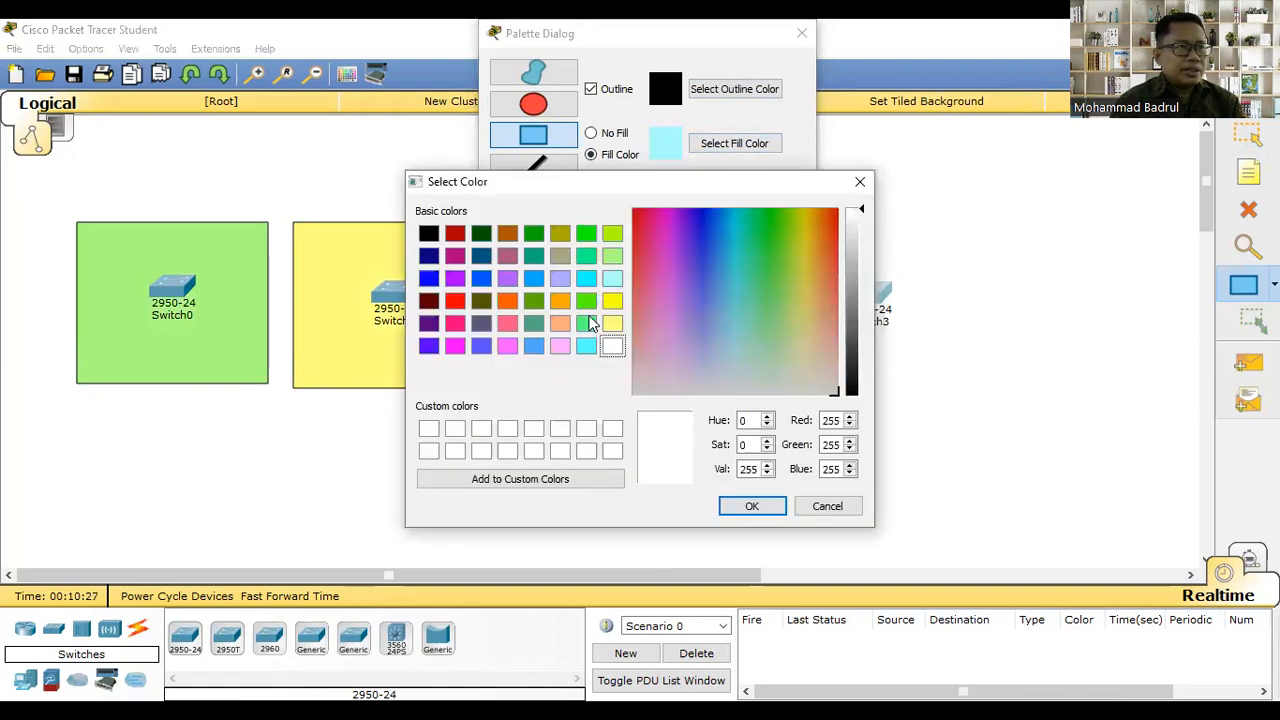
{"action": "left_click", "coordinate": [588, 257]}
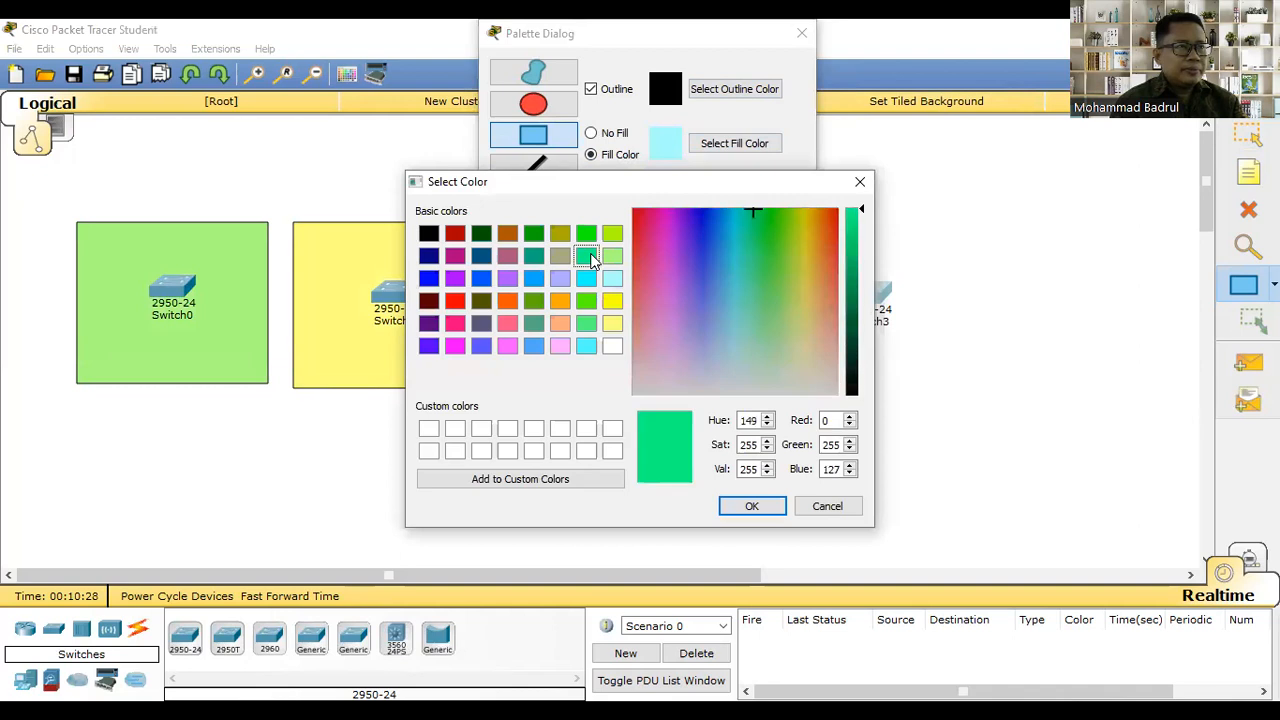
{"action": "left_click", "coordinate": [560, 325]}
{"action": "left_click", "coordinate": [561, 346]}
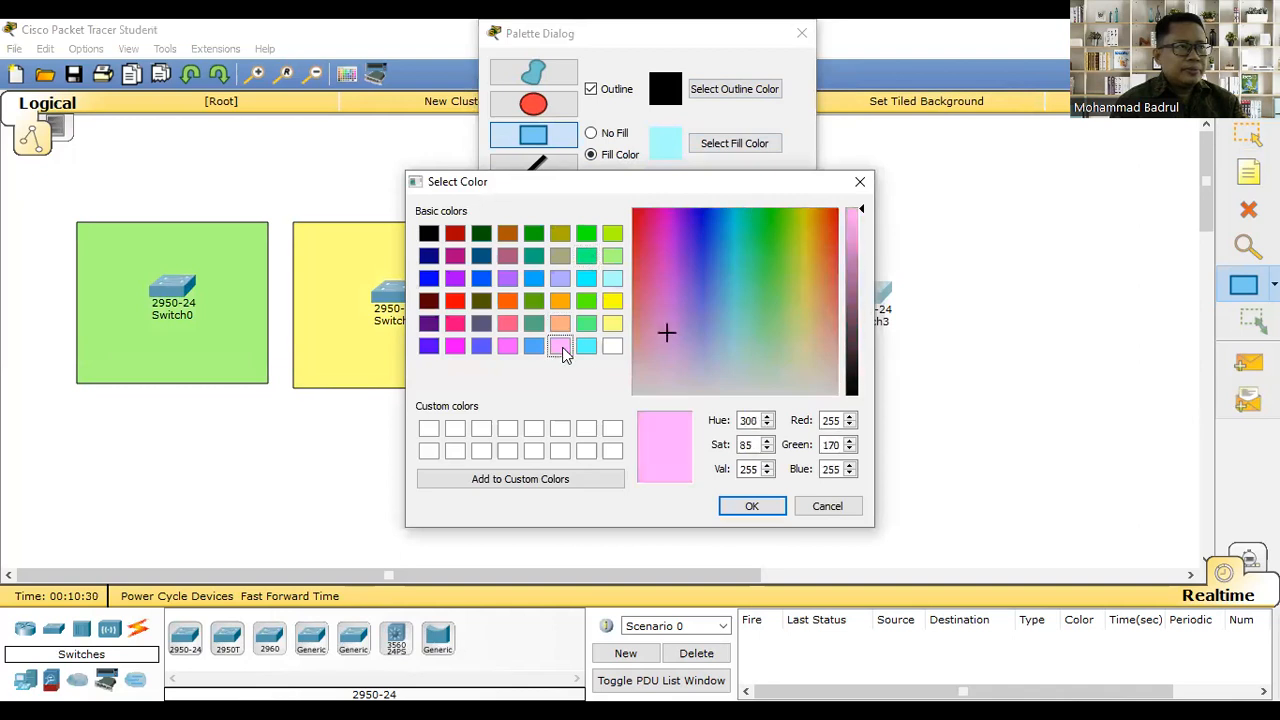
{"action": "left_click", "coordinate": [753, 505]}
{"action": "left_click_drag", "start_coordinate": [750, 219], "coordinate": [976, 396]}
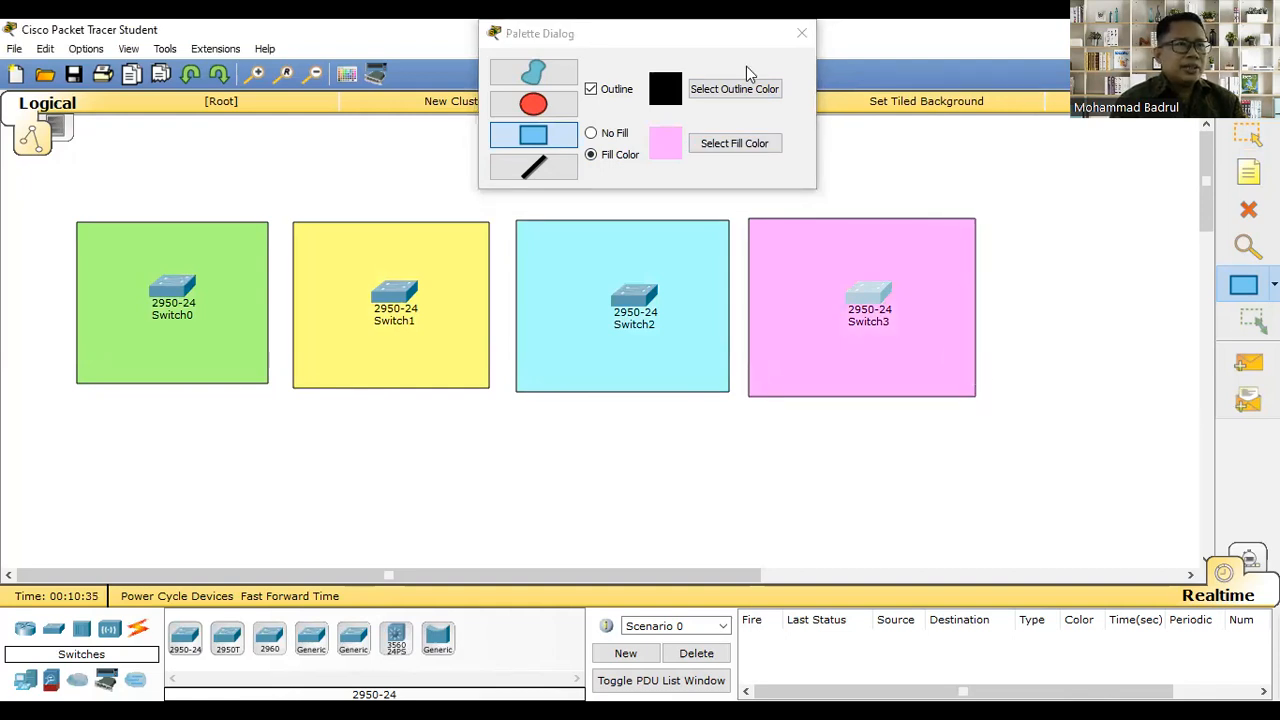
{"action": "left_click", "coordinate": [1248, 209]}
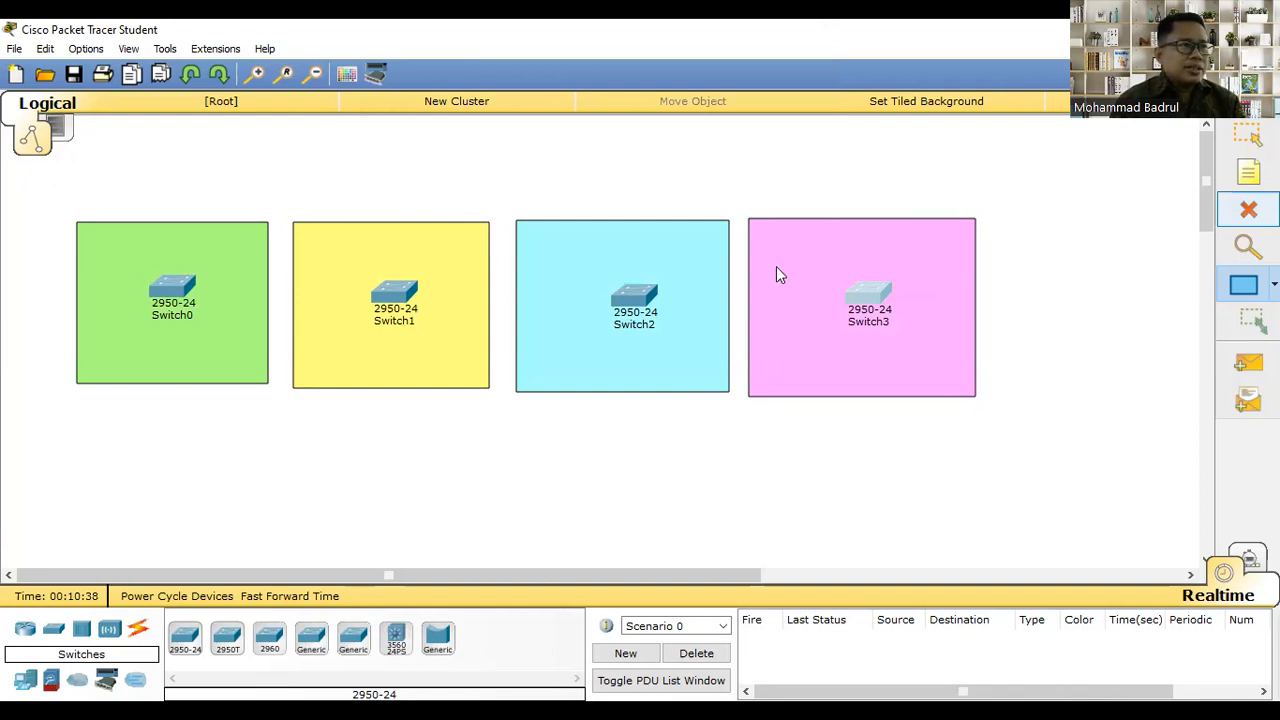
Place a "server" note above Switch0 and a copy of it above Switch3
{"action": "key", "text": "n"}
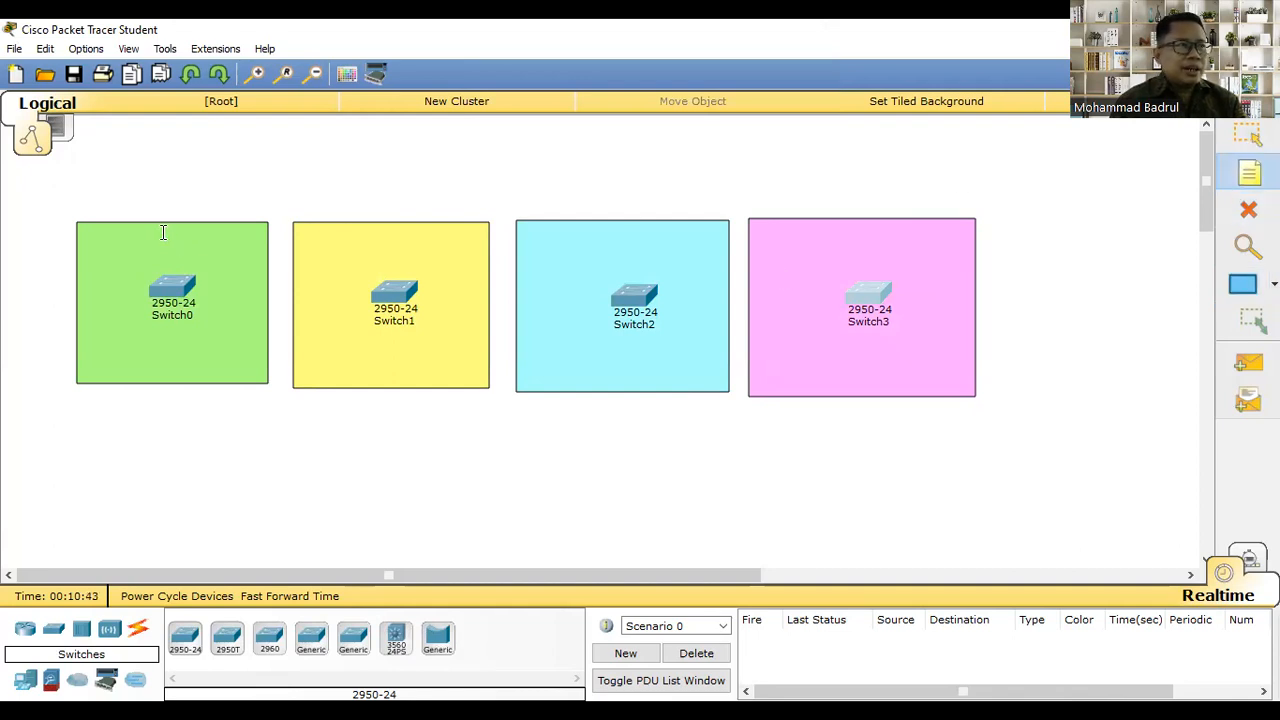
{"action": "left_click", "coordinate": [160, 234]}
{"action": "type", "text": "serve"}
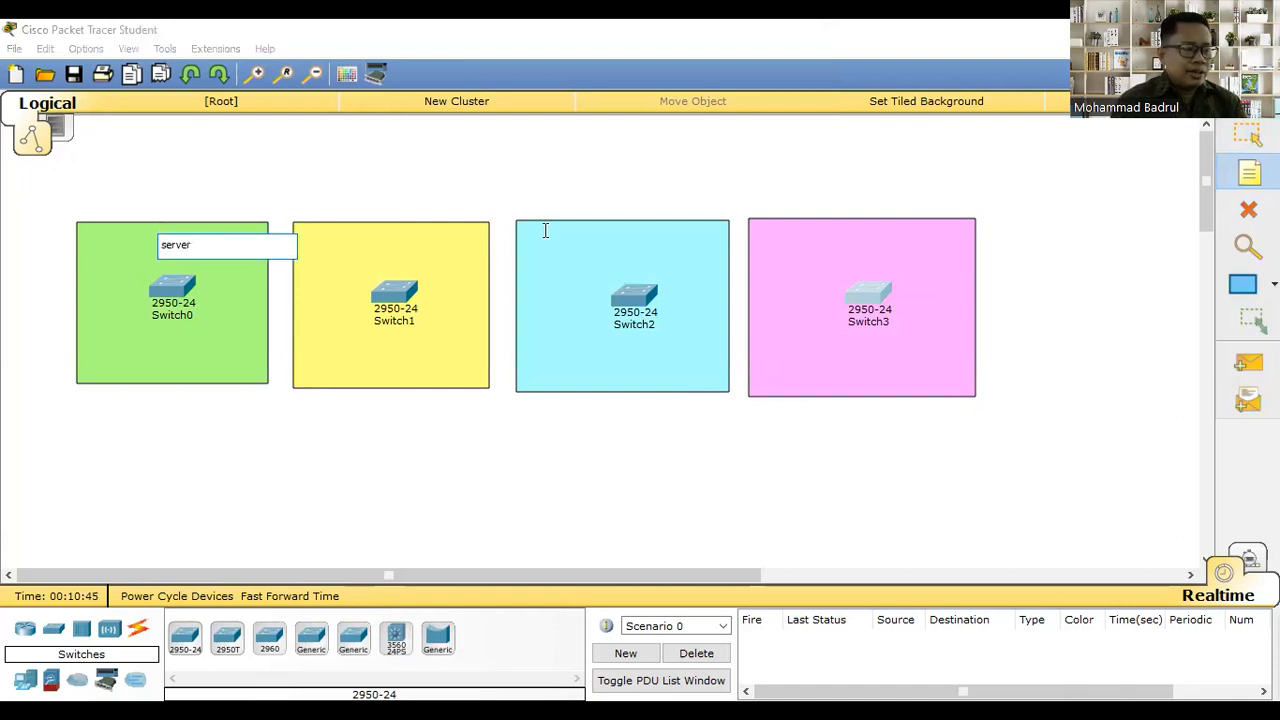
{"action": "type", "text": "r"}
{"action": "key", "text": "ctrl+a"}
{"action": "key", "text": "ctrl+c"}
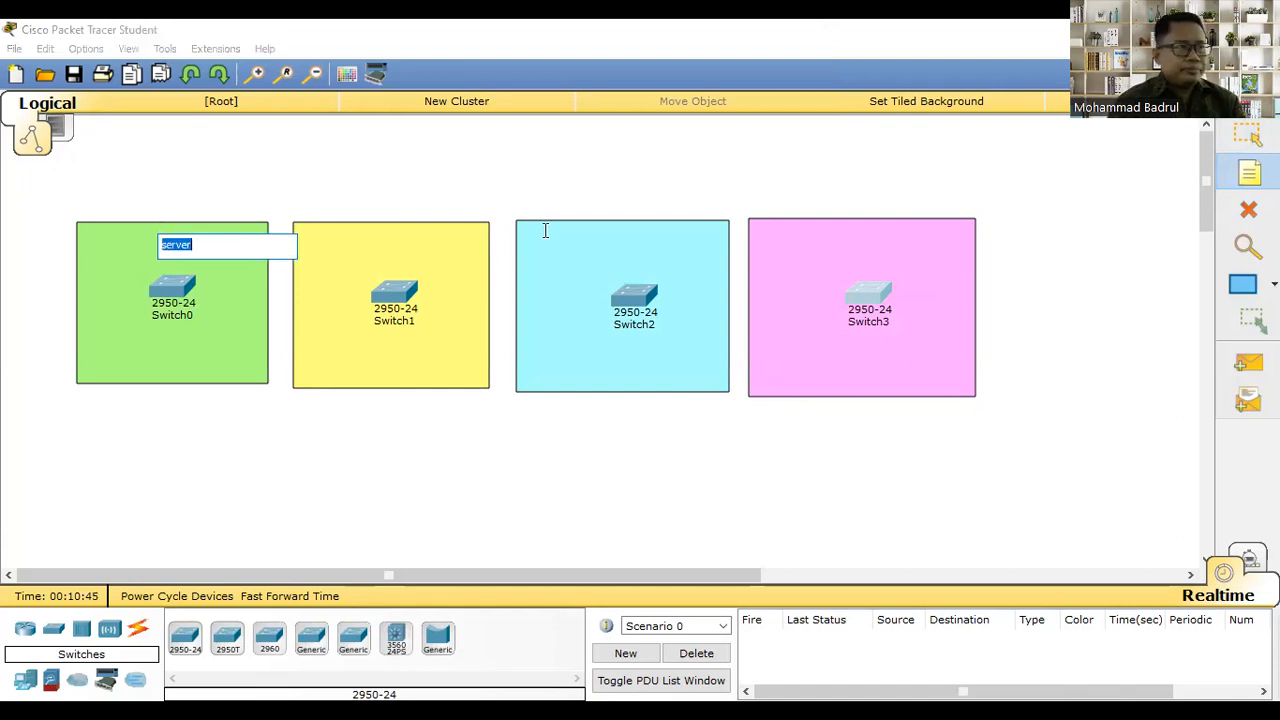
{"action": "left_click", "coordinate": [847, 238]}
{"action": "key", "text": "ctrl+v"}
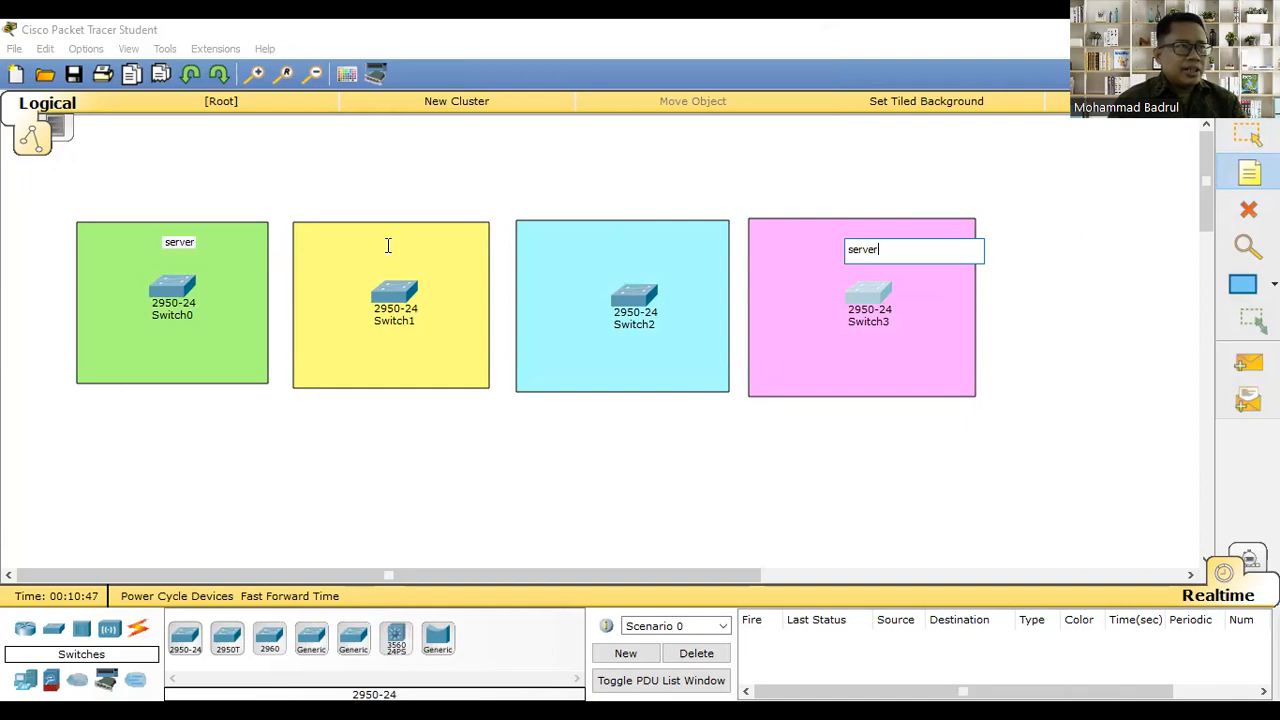
Place a note reading "transparent" above Switch1 in the yellow rectangle
{"action": "left_click", "coordinate": [388, 246]}
{"action": "key", "text": "ctrl+v"}
{"action": "key", "text": "BackSpace"}
{"action": "key", "text": "BackSpace"}
{"action": "key", "text": "BackSpace"}
{"action": "key", "text": "BackSpace"}
{"action": "key", "text": "BackSpace"}
{"action": "key", "text": "BackSpace"}
{"action": "type", "text": "t"}
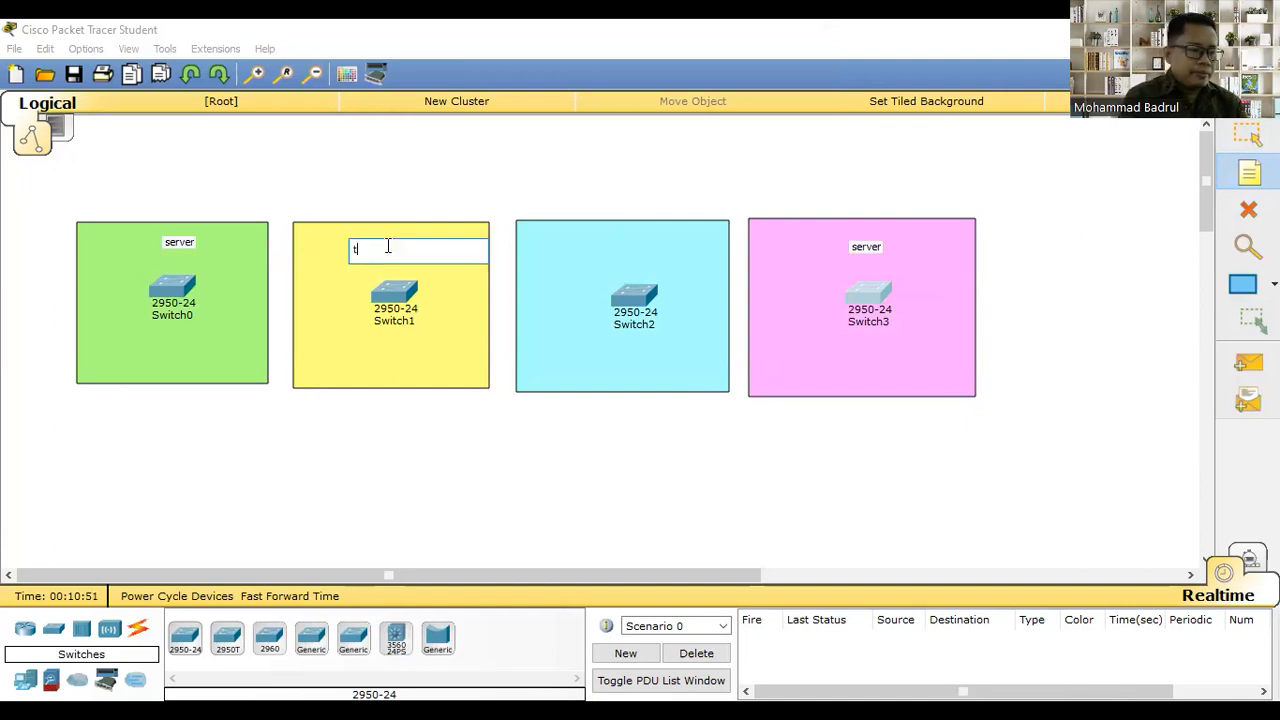
{"action": "type", "text": "ransparent"}
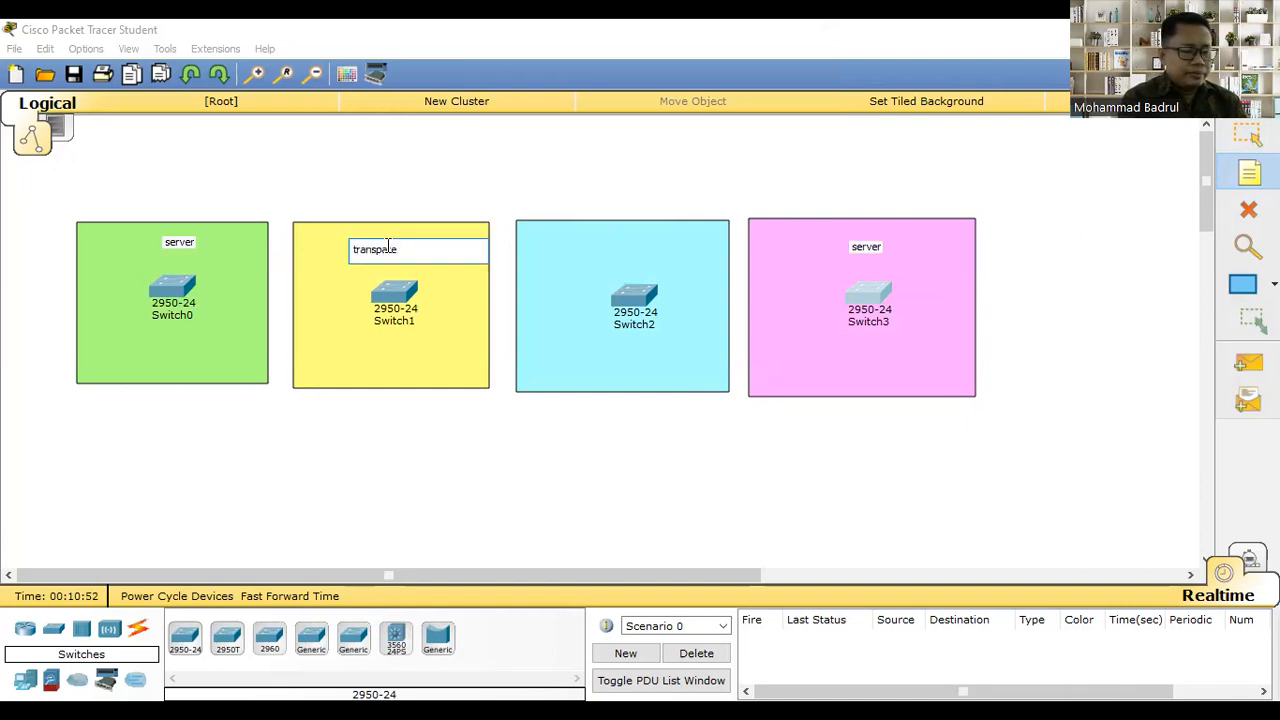
Place a note reading "client" above Switch2 in the cyan rectangle
{"action": "left_click", "coordinate": [580, 240]}
{"action": "key", "text": "ctrl+v"}
{"action": "key", "text": "BackSpace"}
{"action": "key", "text": "BackSpace"}
{"action": "key", "text": "BackSpace"}
{"action": "key", "text": "BackSpace"}
{"action": "key", "text": "BackSpace"}
{"action": "key", "text": "BackSpace"}
{"action": "type", "text": "client"}
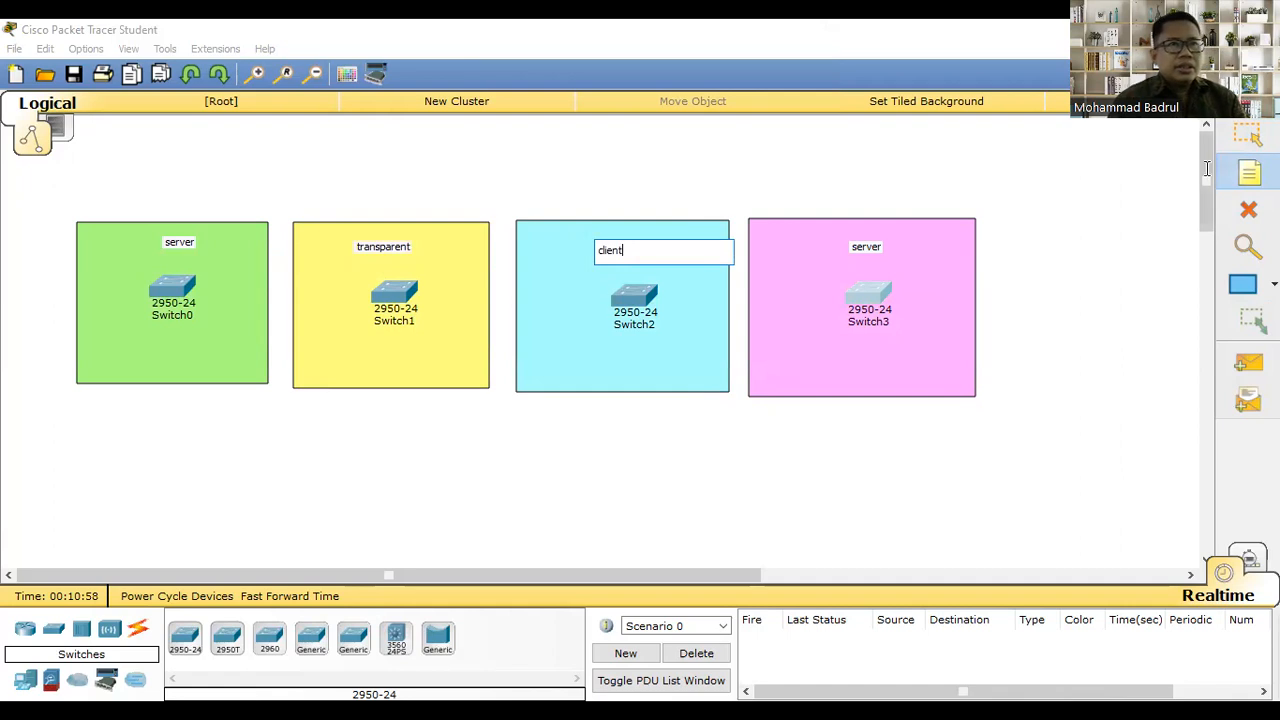
Nudge the pink rectangle slightly and move its "server" note nearer the rectangle's upper edge
{"action": "left_click", "coordinate": [1248, 135]}
{"action": "mouse_move", "coordinate": [864, 240]}
{"action": "left_mouse_down"}
{"action": "mouse_move", "coordinate": [874, 231]}
{"action": "mouse_move", "coordinate": [859, 249]}
{"action": "left_mouse_up"}
{"action": "double_click", "coordinate": [870, 248]}
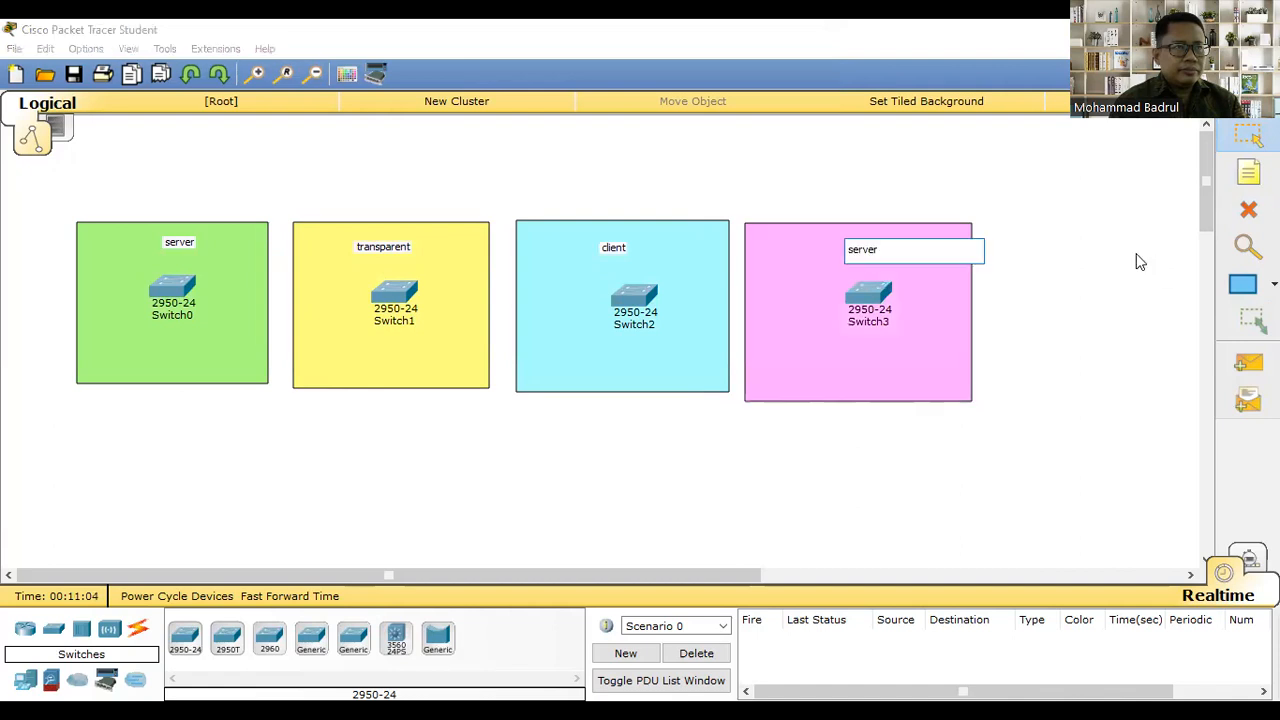
{"action": "left_click", "coordinate": [1136, 255]}
{"action": "left_click_drag", "start_coordinate": [877, 248], "coordinate": [874, 239]}
{"action": "left_click", "coordinate": [768, 260]}
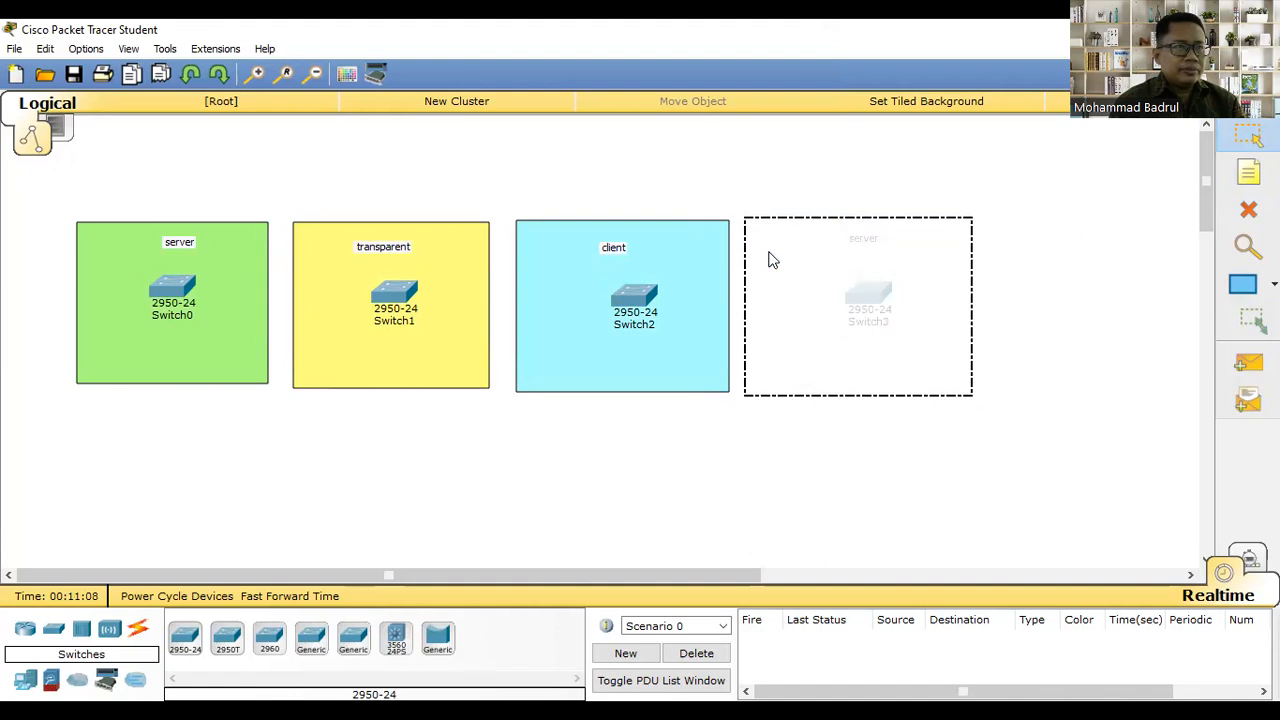
{"action": "left_click", "coordinate": [1074, 264]}
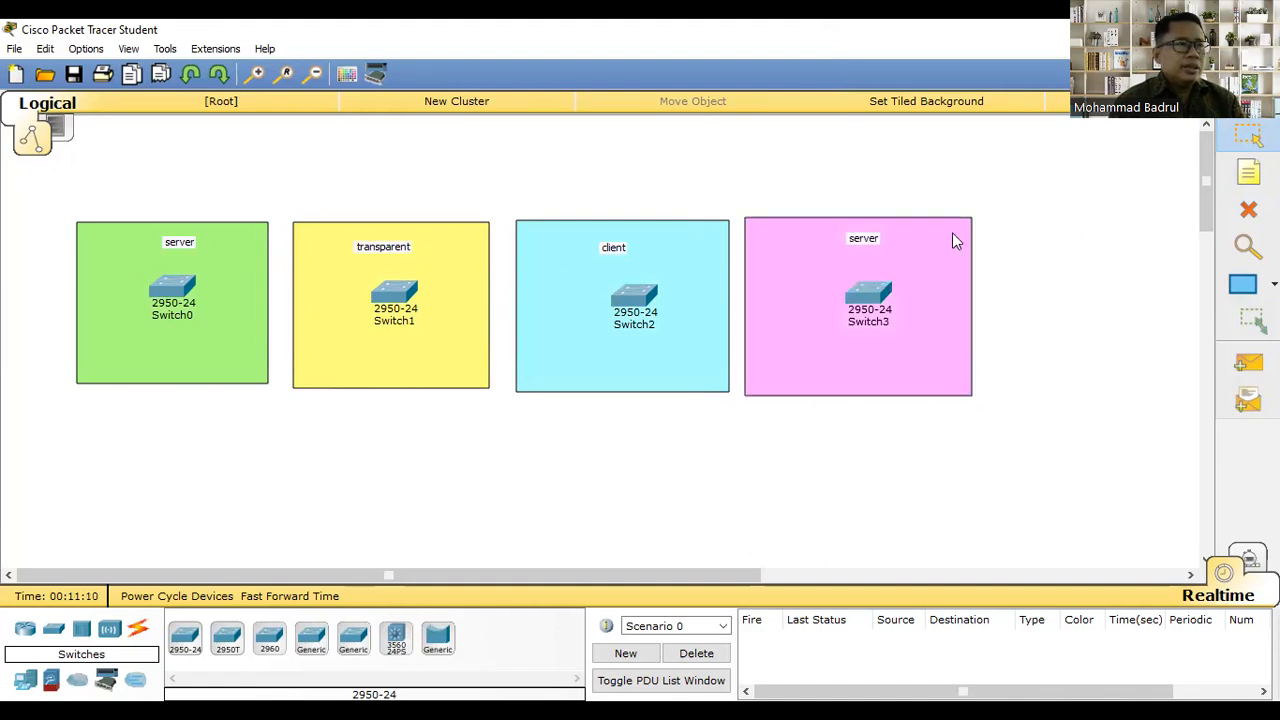
Move the "client", "transparent" and Switch0's "server" notes up to the upper edges of their rectangles
{"action": "left_click_drag", "start_coordinate": [616, 247], "coordinate": [627, 235]}
{"action": "left_click_drag", "start_coordinate": [375, 249], "coordinate": [385, 236]}
{"action": "left_click_drag", "start_coordinate": [175, 246], "coordinate": [164, 236]}
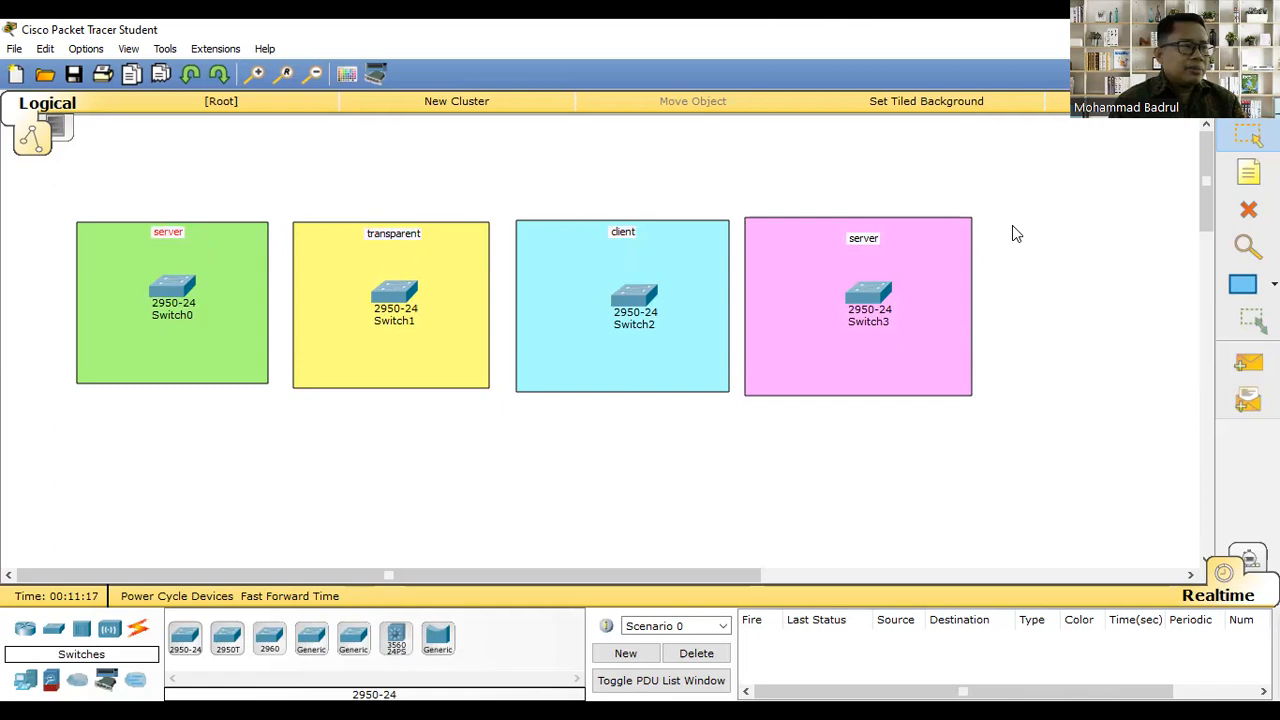
Add a note reading "10.10.10.1 /24" between the "server" label and Switch0, and copy its text
{"action": "left_click", "coordinate": [1248, 173]}
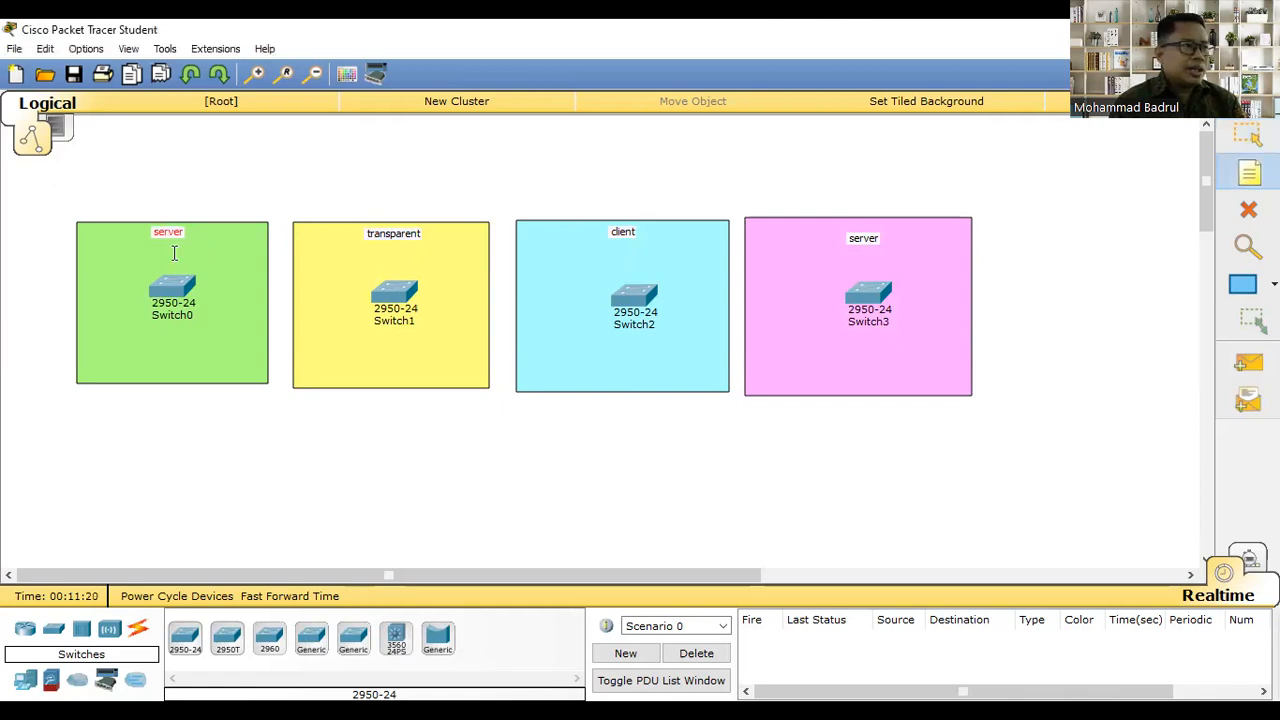
{"action": "left_click", "coordinate": [140, 250]}
{"action": "type", "text": "10/"}
{"action": "type", "text": ".10.10"}
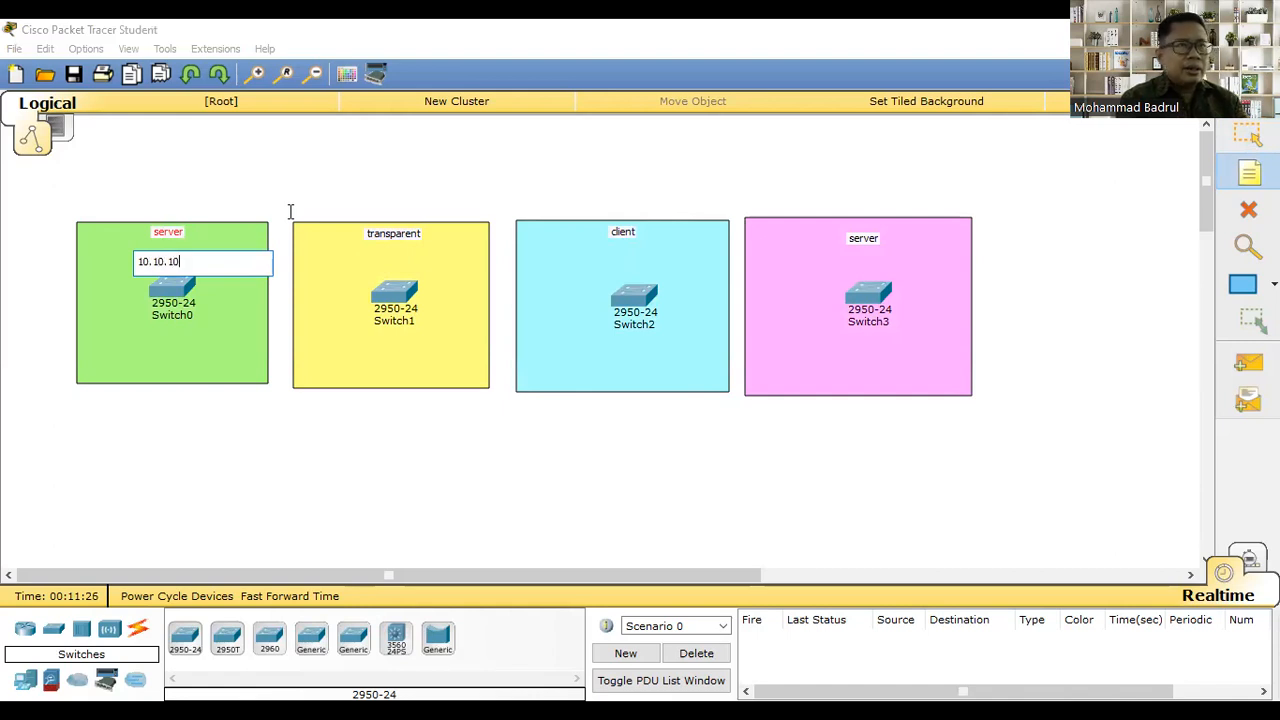
{"action": "type", "text": ".1"}
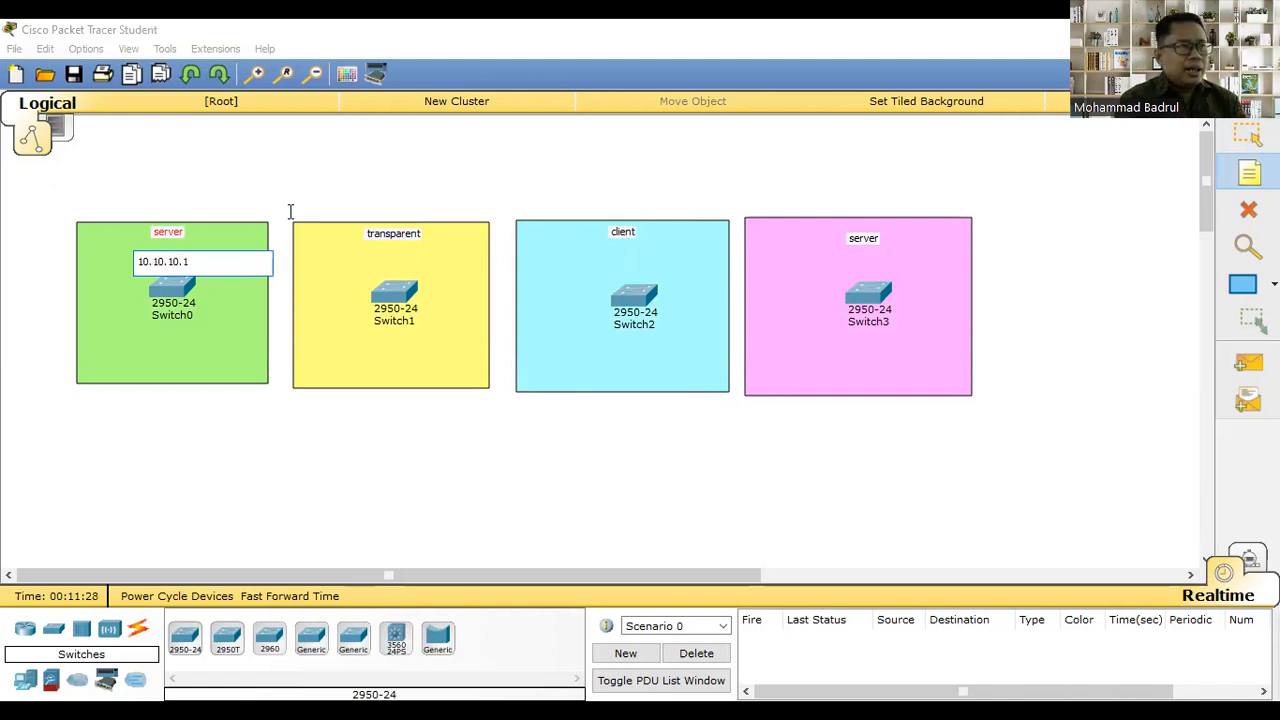
{"action": "type", "text": " /24"}
{"action": "key", "text": "ctrl+a"}
{"action": "key", "text": "ctrl+c"}
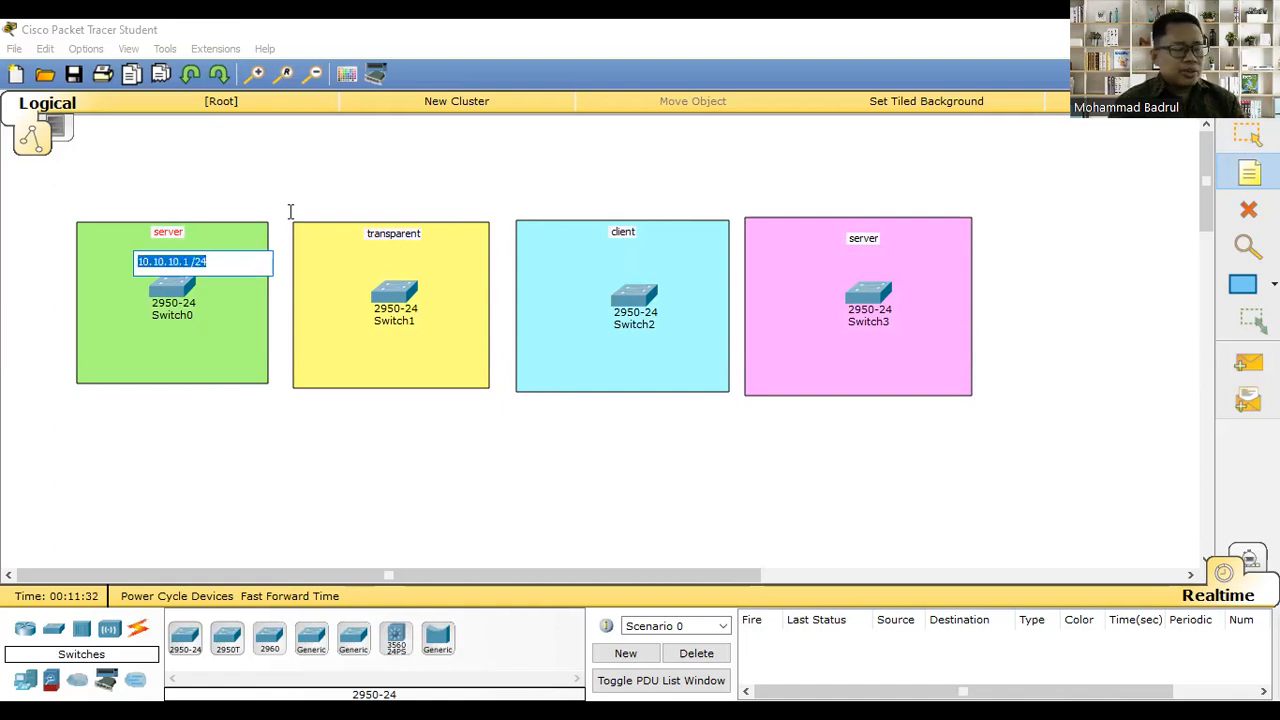
Add a note reading "10.10.10.2 /24" between the "transparent" label and Switch1
{"action": "left_click", "coordinate": [422, 262]}
{"action": "key", "text": "ctrl+v"}
{"action": "key", "text": "BackSpace"}
{"action": "type", "text": "2"}
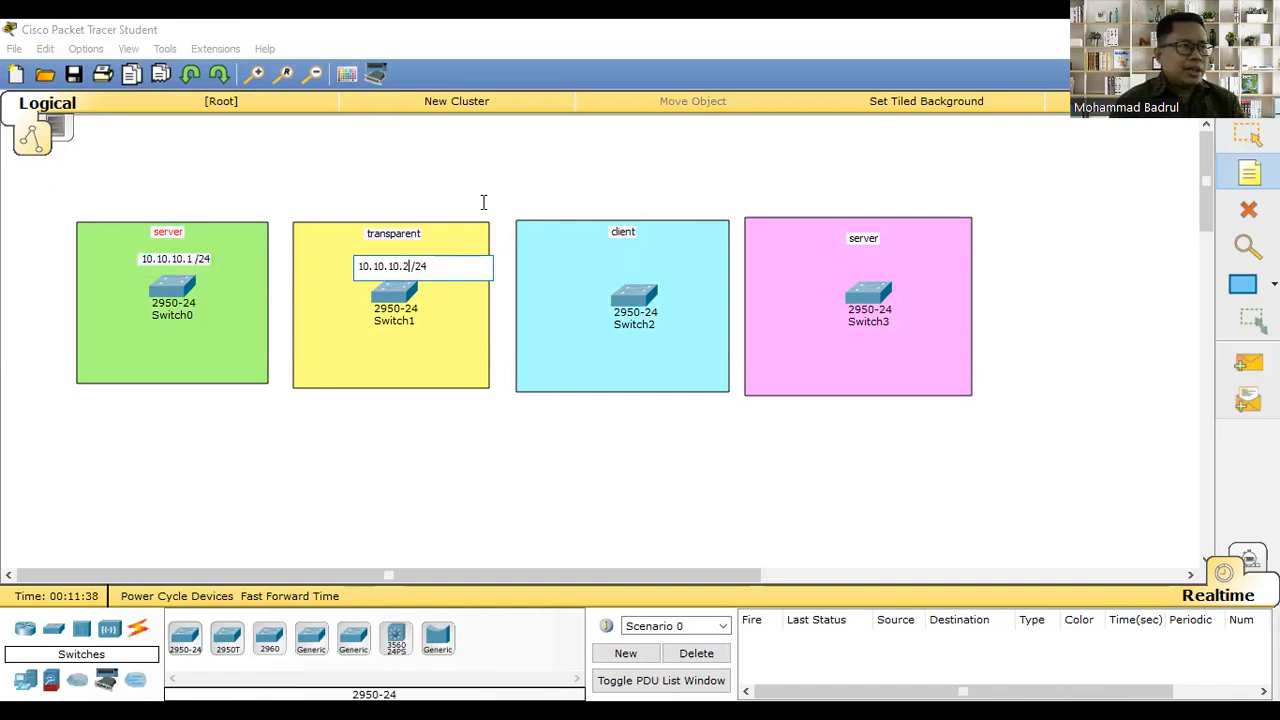
Add a note reading "10.10.10.3 /24" between the "client" label and Switch2, reusing the copied address text
{"action": "left_click", "coordinate": [644, 268]}
{"action": "key", "text": "ctrl+v"}
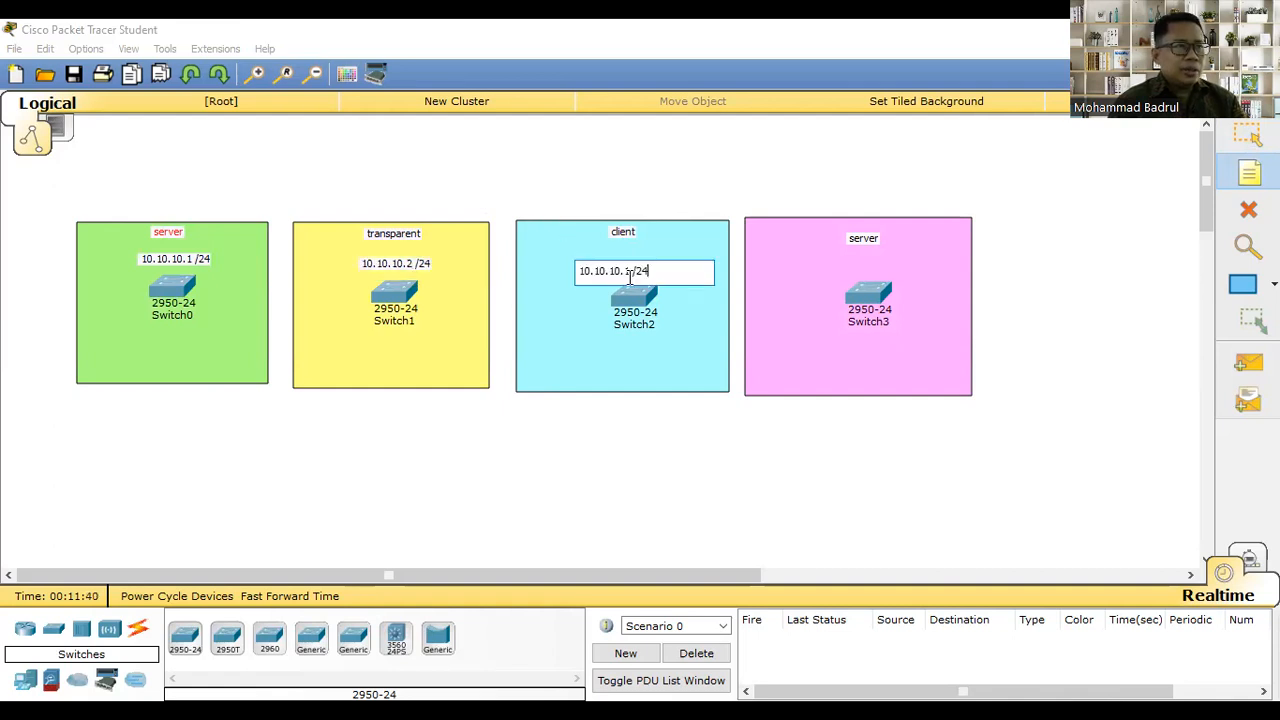
{"action": "key", "text": "Left"}
{"action": "key", "text": "Left"}
{"action": "key", "text": "Left"}
{"action": "key", "text": "BackSpace"}
{"action": "key", "text": "BackSpace"}
{"action": "type", "text": "3"}
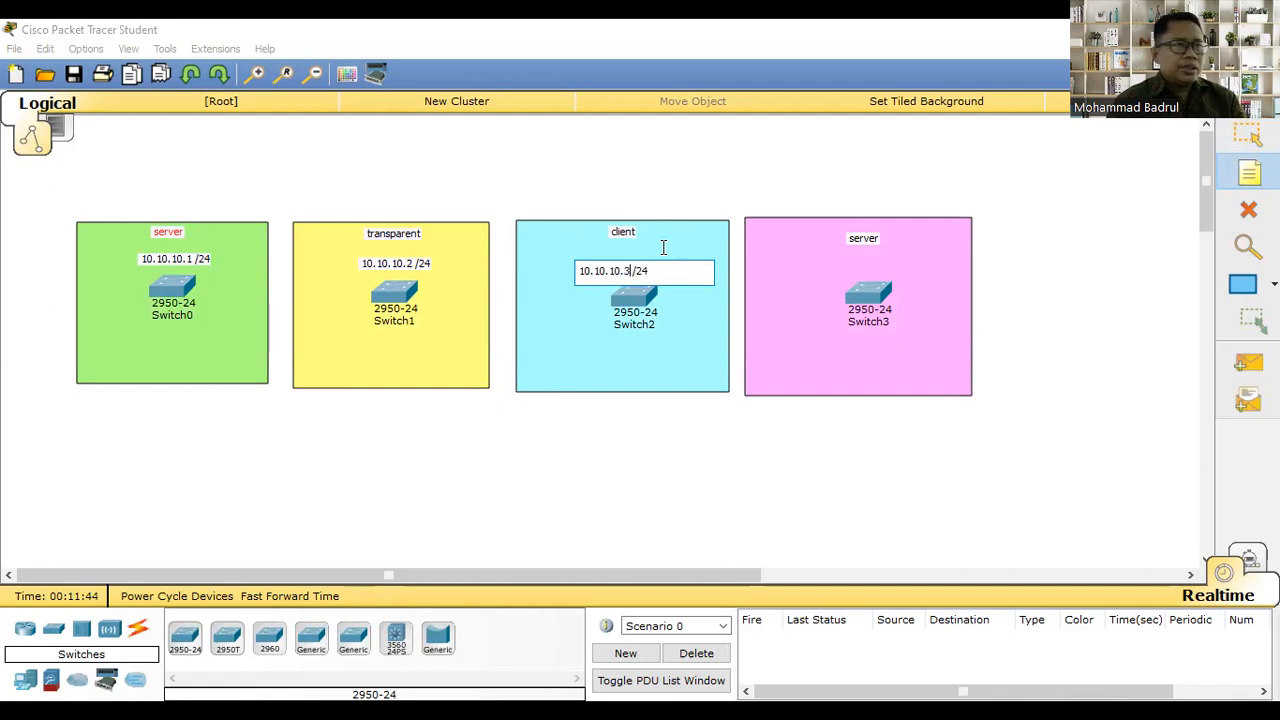
Add a note reading "10.10.10.4 /24" between the "server" label and Switch3, reusing the copied address text
{"action": "left_click", "coordinate": [851, 264]}
{"action": "key", "text": "ctrl+v"}
{"action": "key", "text": "Left"}
{"action": "key", "text": "Left"}
{"action": "key", "text": "Left"}
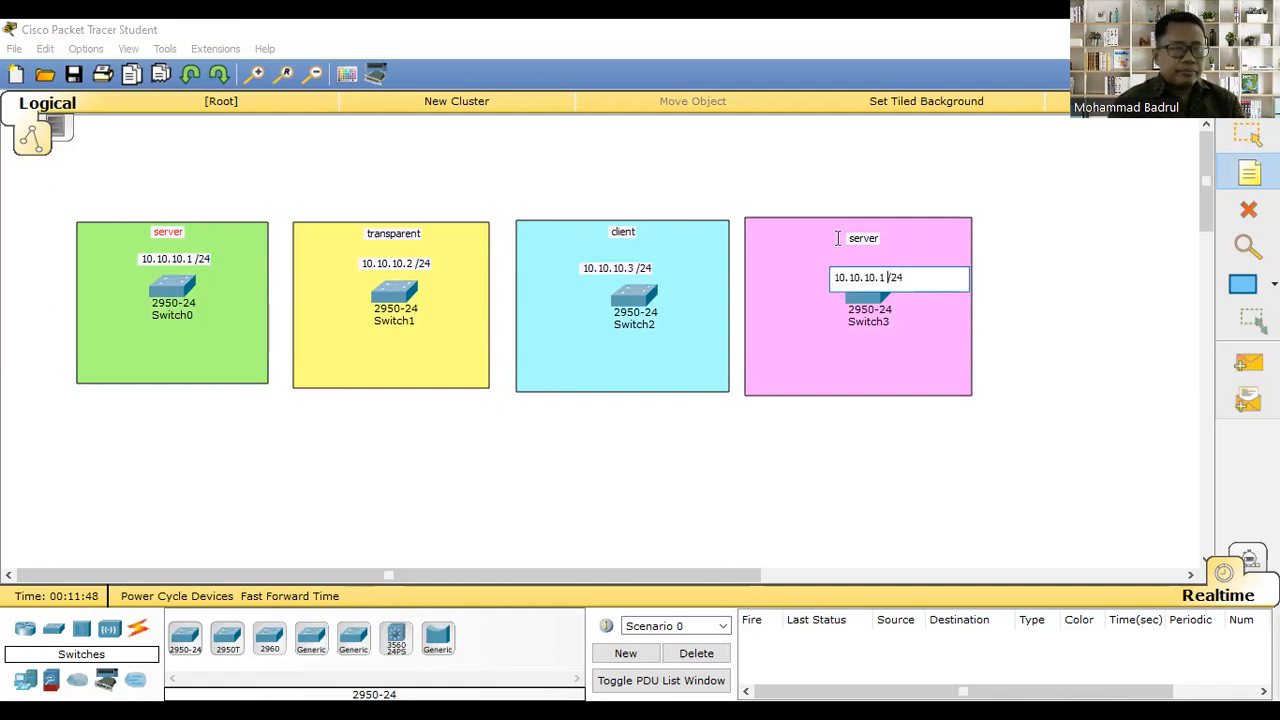
{"action": "key", "text": "BackSpace"}
{"action": "type", "text": "4"}
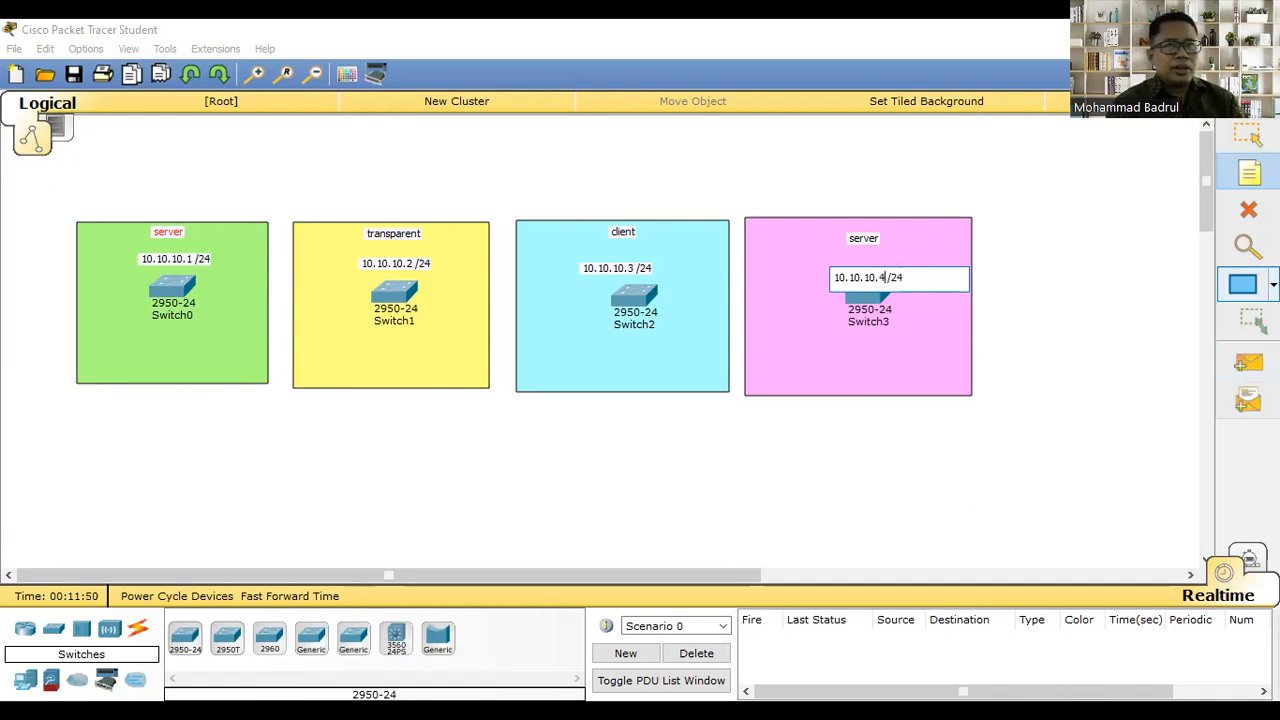
Nudge the IP address notes of Switch3 and Switch2 so they sit centred just above their switches
{"action": "left_click", "coordinate": [1248, 135]}
{"action": "left_click_drag", "start_coordinate": [867, 274], "coordinate": [865, 261]}
{"action": "mouse_move", "coordinate": [640, 278]}
{"action": "left_mouse_down"}
{"action": "mouse_move", "coordinate": [636, 267]}
{"action": "mouse_move", "coordinate": [647, 271]}
{"action": "left_mouse_up"}
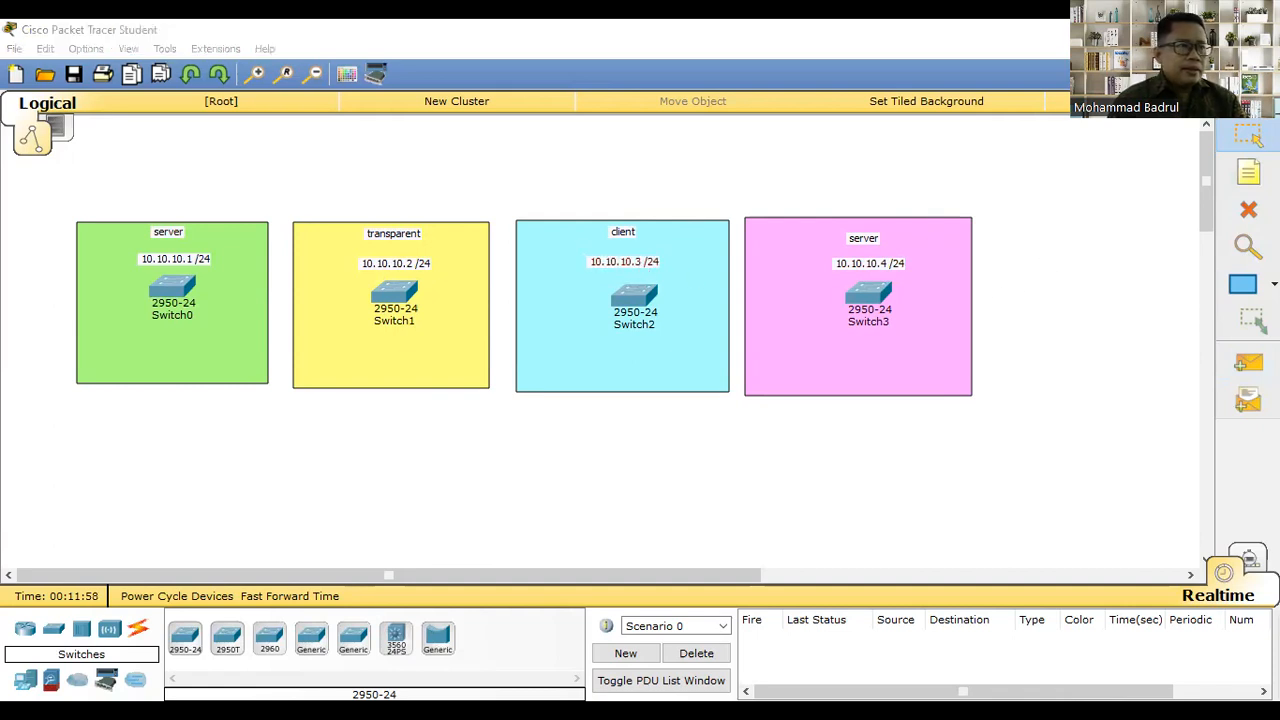
Add a note reading "switch-A" near the lower edge of the green rectangle and copy its text
{"action": "left_click", "coordinate": [1248, 172]}
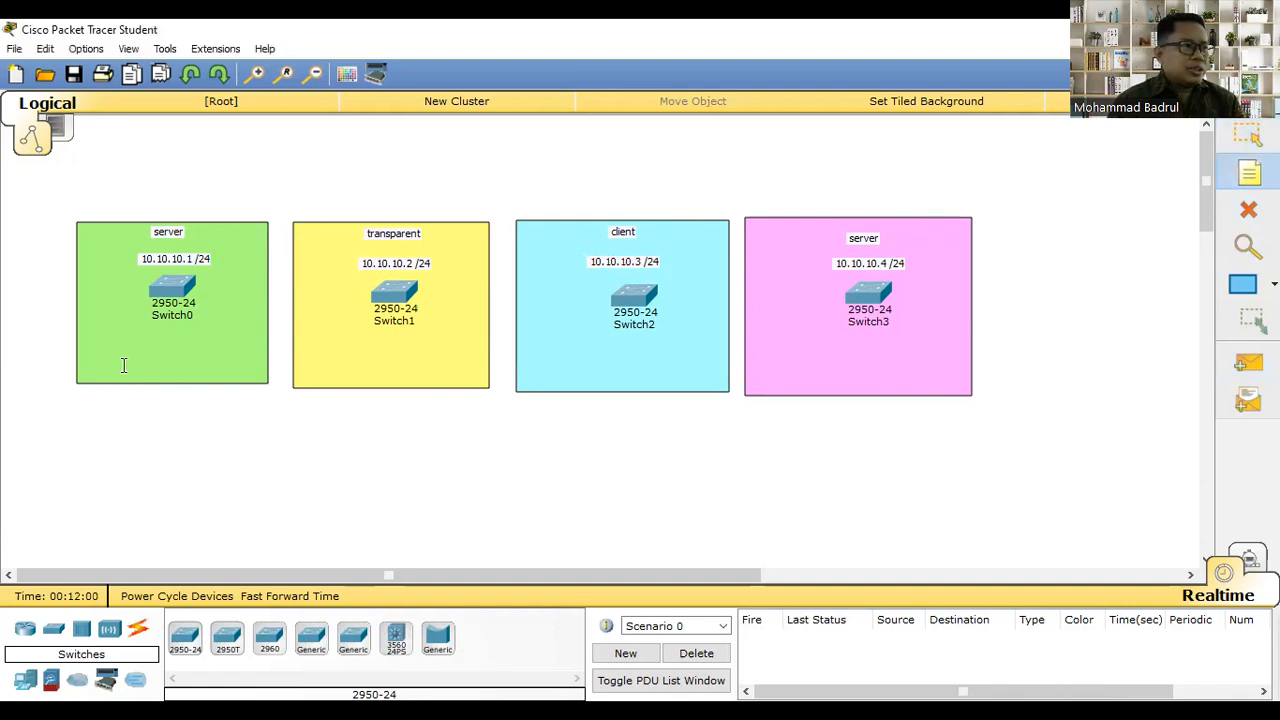
{"action": "left_click", "coordinate": [124, 365]}
{"action": "type", "text": "switch-A"}
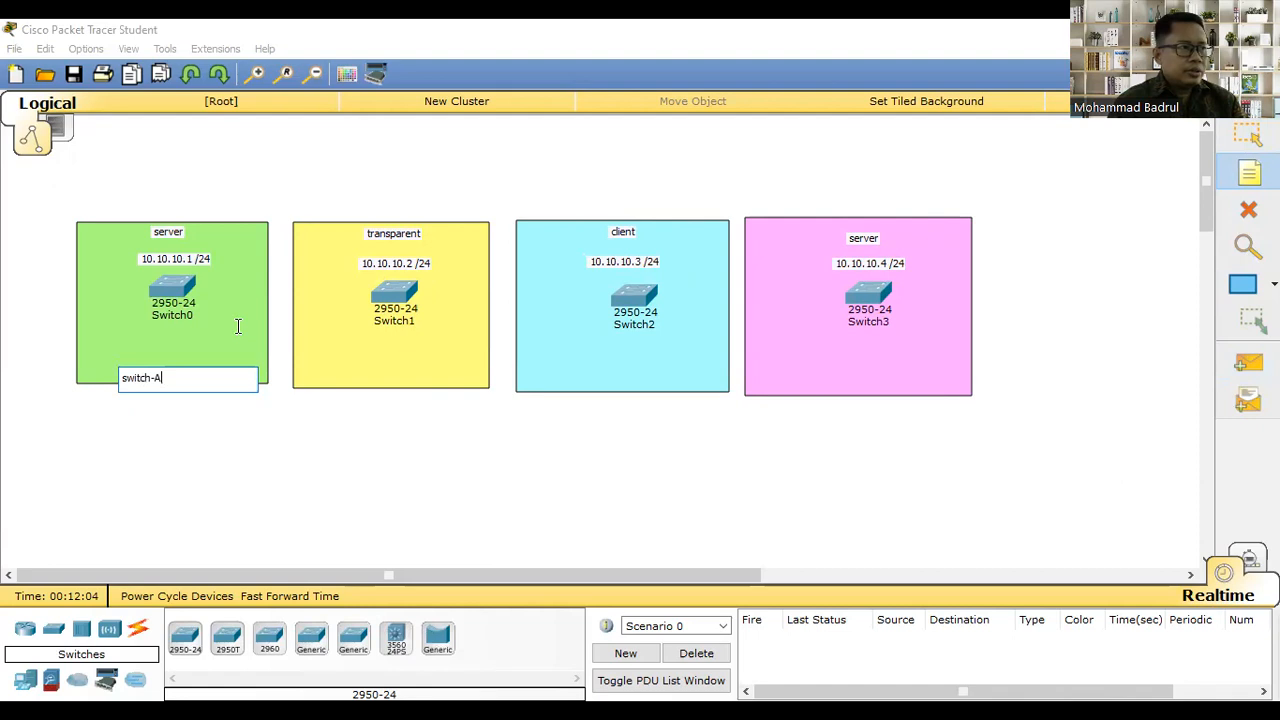
{"action": "key", "text": "ctrl+a"}
{"action": "key", "text": "ctrl+c"}
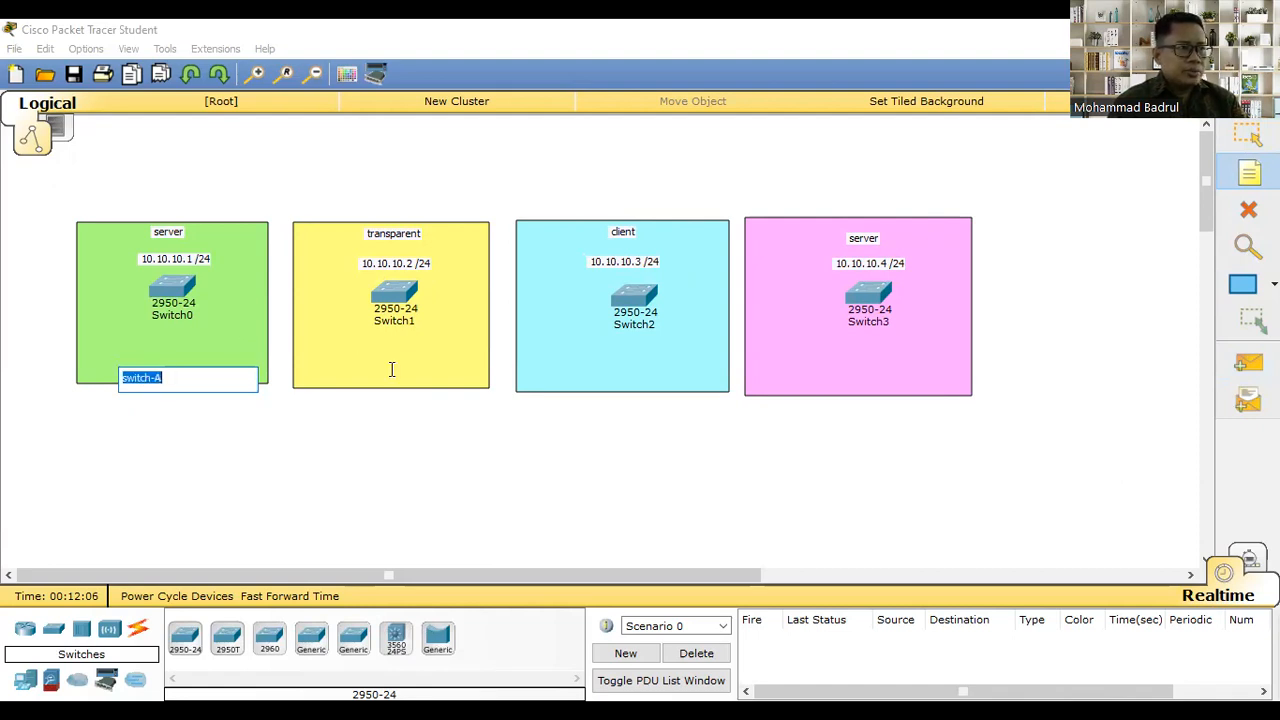
Add the notes "switch-B" below Switch1 in the yellow rectangle and "switch-C" below Switch2 in the blue rectangle
{"action": "left_click", "coordinate": [423, 367]}
{"action": "key", "text": "ctrl+v"}
{"action": "key", "text": "BackSpace"}
{"action": "type", "text": "B"}
{"action": "left_click", "coordinate": [596, 364]}
{"action": "key", "text": "ctrl+v"}
{"action": "key", "text": "BackSpace"}
{"action": "key", "text": "BackSpace"}
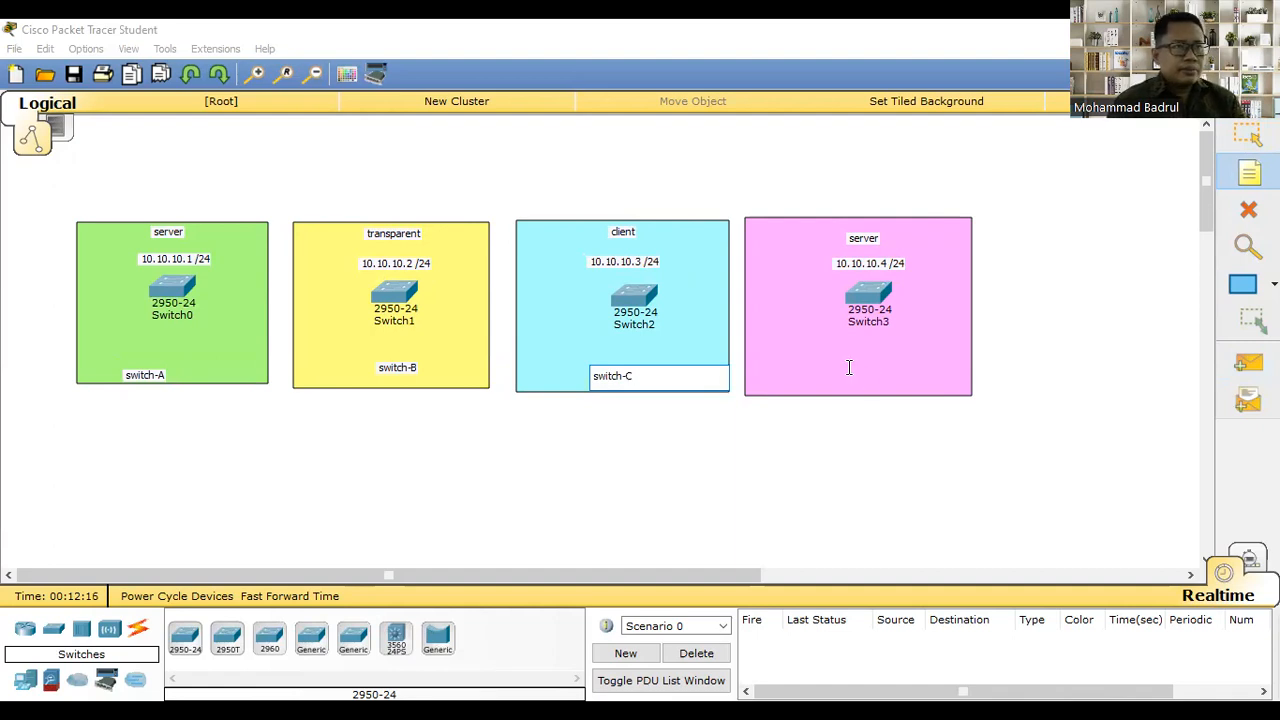
Add a note reading "switch-D" below Switch3 near the lower edge of the pink rectangle
{"action": "left_click", "coordinate": [845, 386]}
{"action": "type", "text": "switch-"}
{"action": "type", "text": "D"}
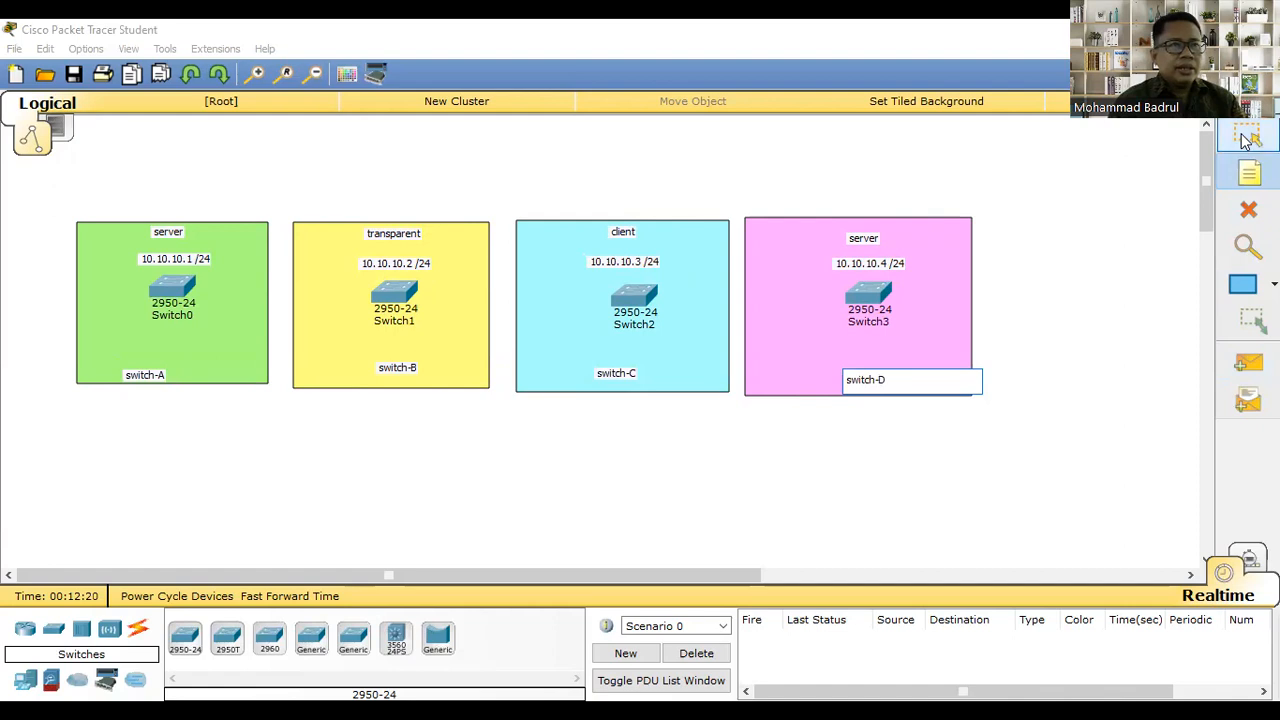
{"action": "key", "text": "Escape"}
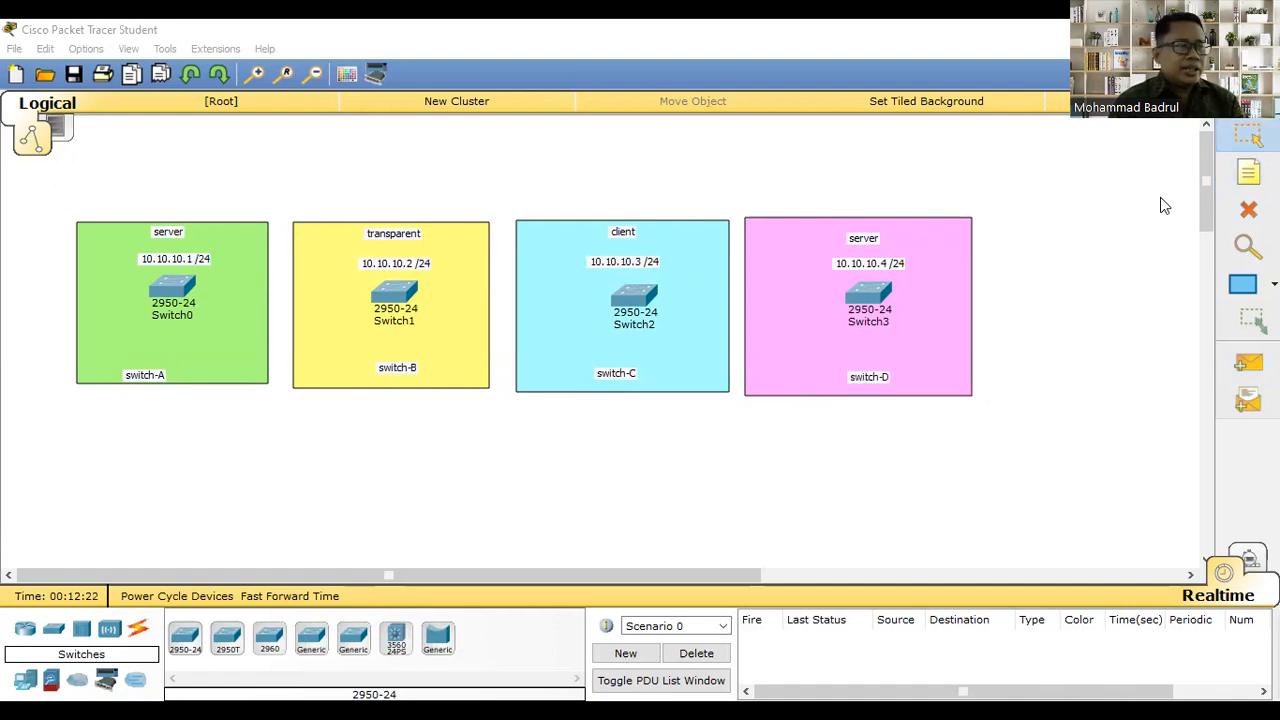
Add "fa 0/1" port notes on the facing sides of Switch0 and Switch1, copying the text from the first note
{"action": "left_click", "coordinate": [1247, 176]}
{"action": "left_click", "coordinate": [223, 268]}
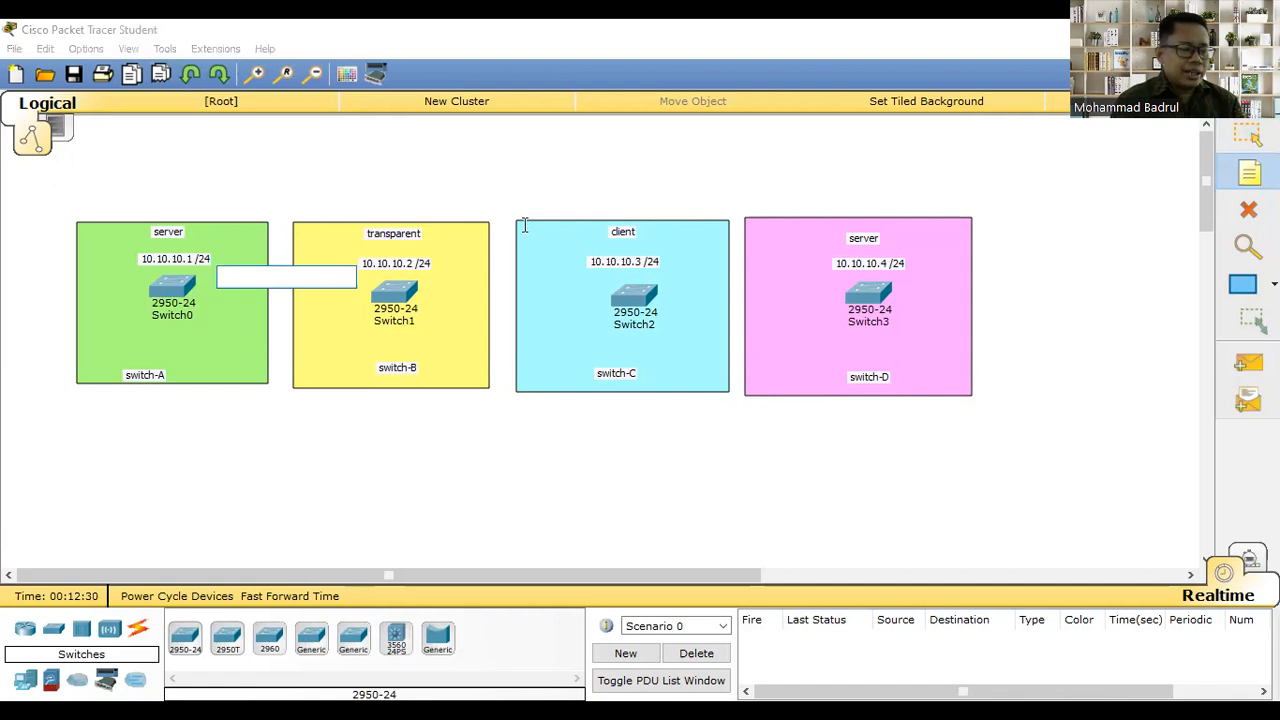
{"action": "type", "text": "fa 0/1"}
{"action": "key", "text": "ctrl+a"}
{"action": "key", "text": "ctrl+c"}
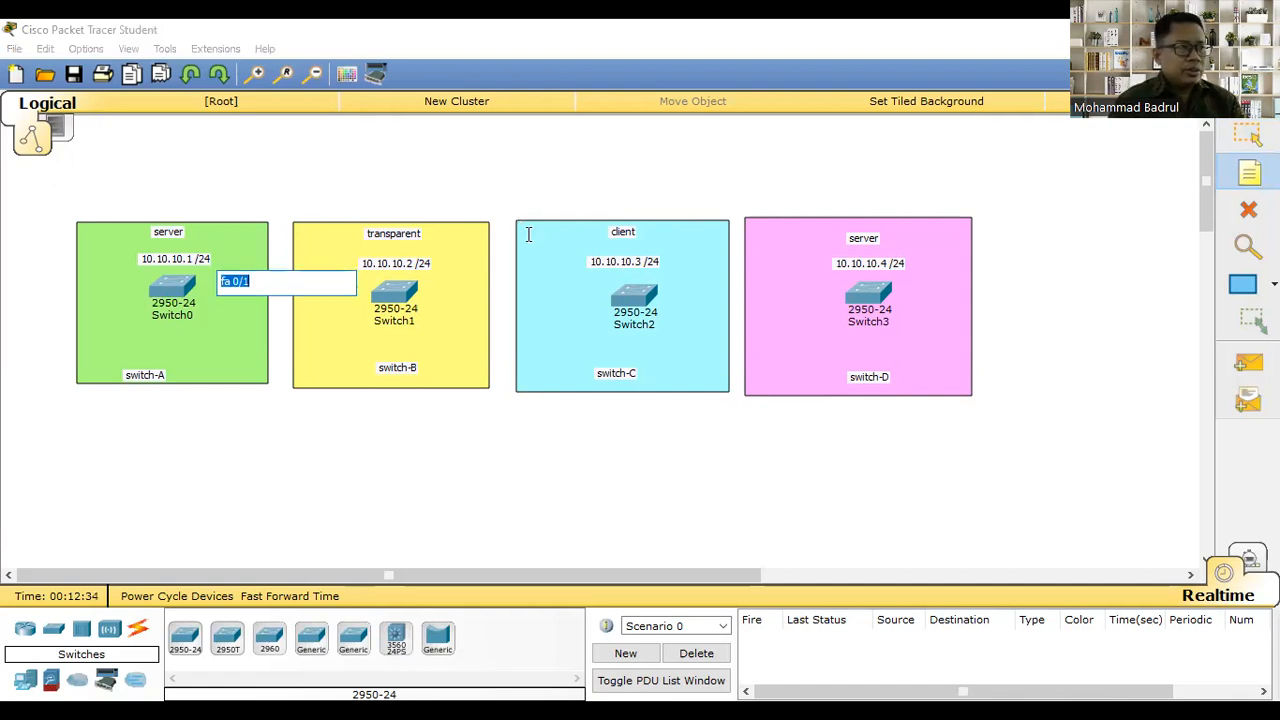
{"action": "left_click", "coordinate": [320, 280]}
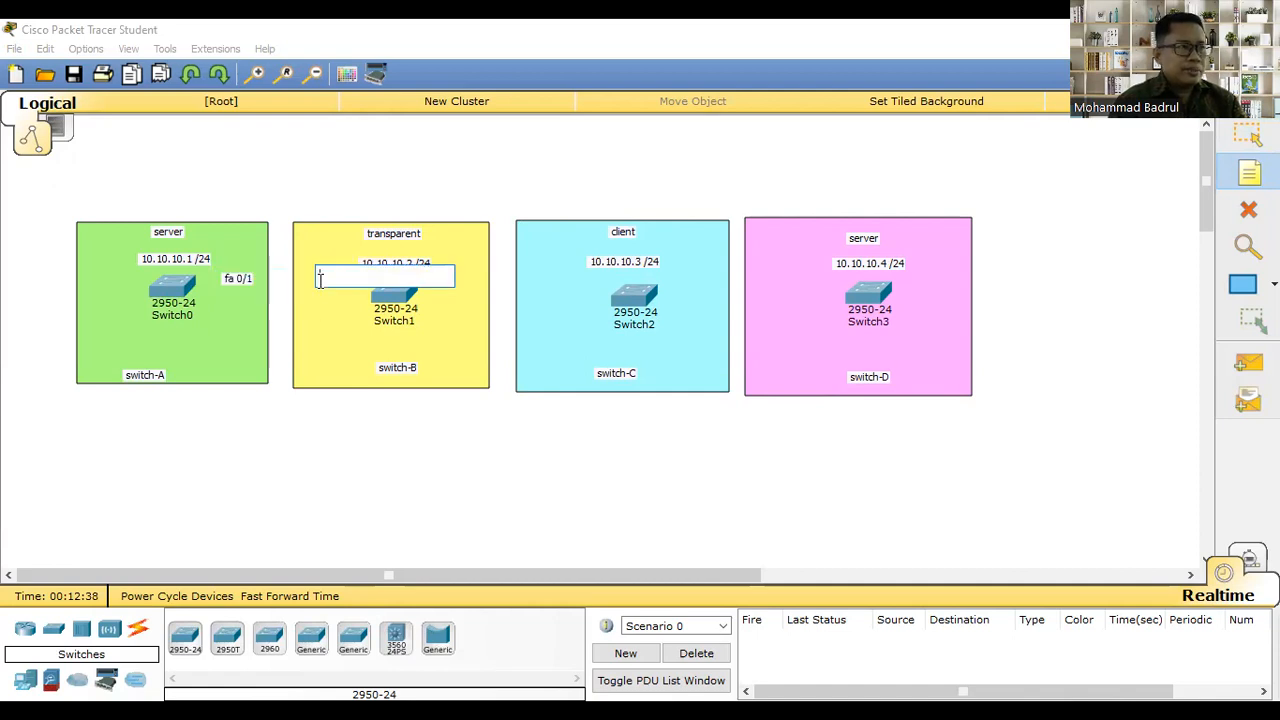
{"action": "key", "text": "ctrl+v"}
Add port notes between Switch1 and Switch2: "fa 0/2" beside Switch1 and "fa 0/1" beside Switch2
{"action": "left_click", "coordinate": [460, 287]}
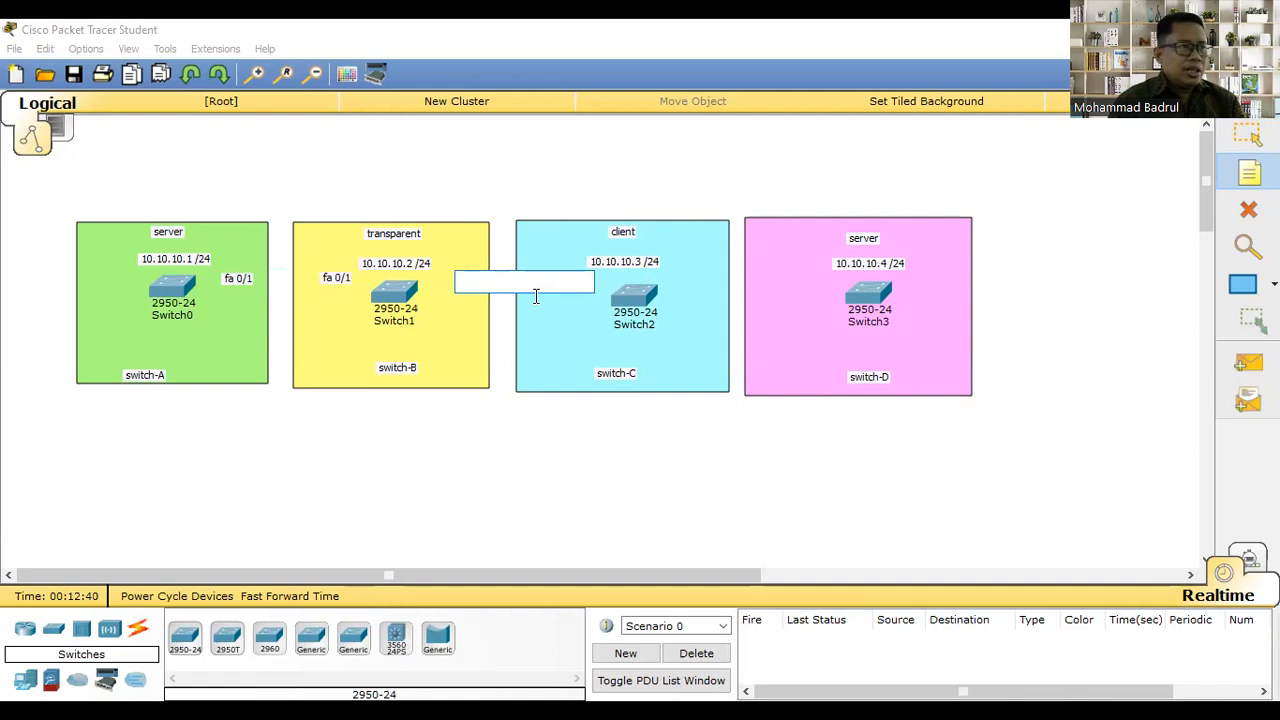
{"action": "key", "text": "ctrl+v"}
{"action": "key", "text": "BackSpace"}
{"action": "type", "text": "2"}
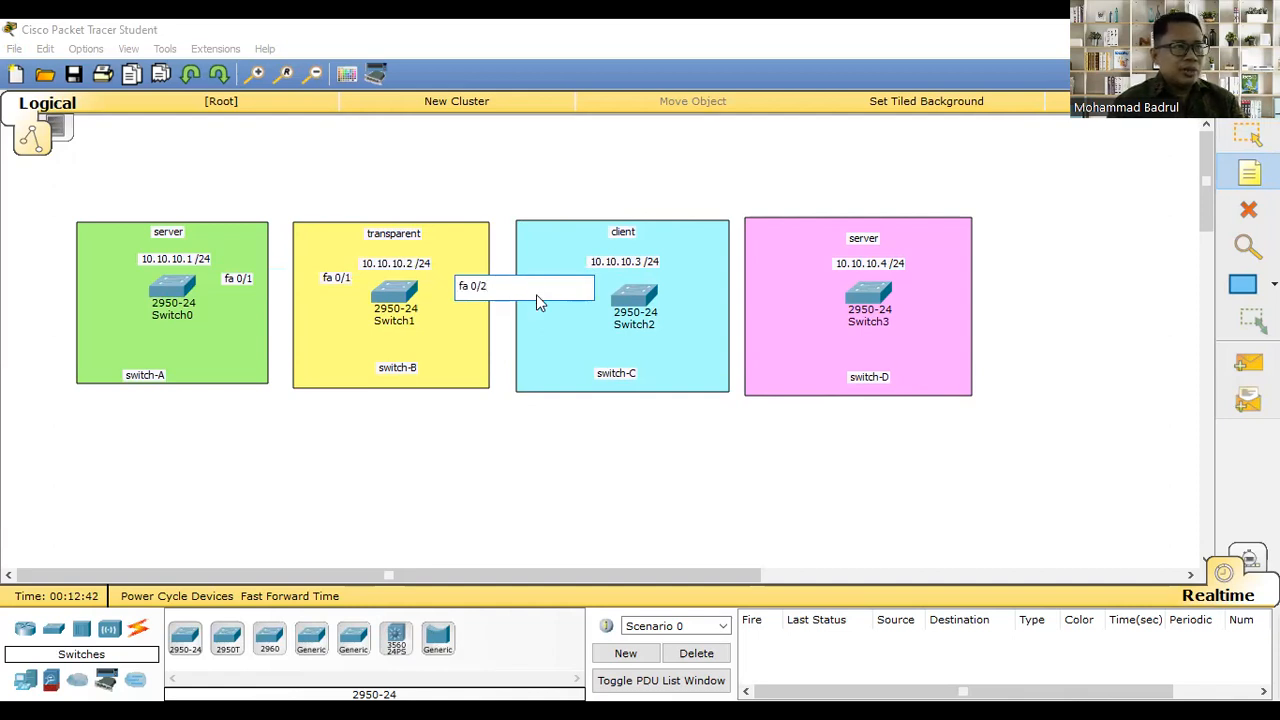
{"action": "left_click", "coordinate": [558, 290]}
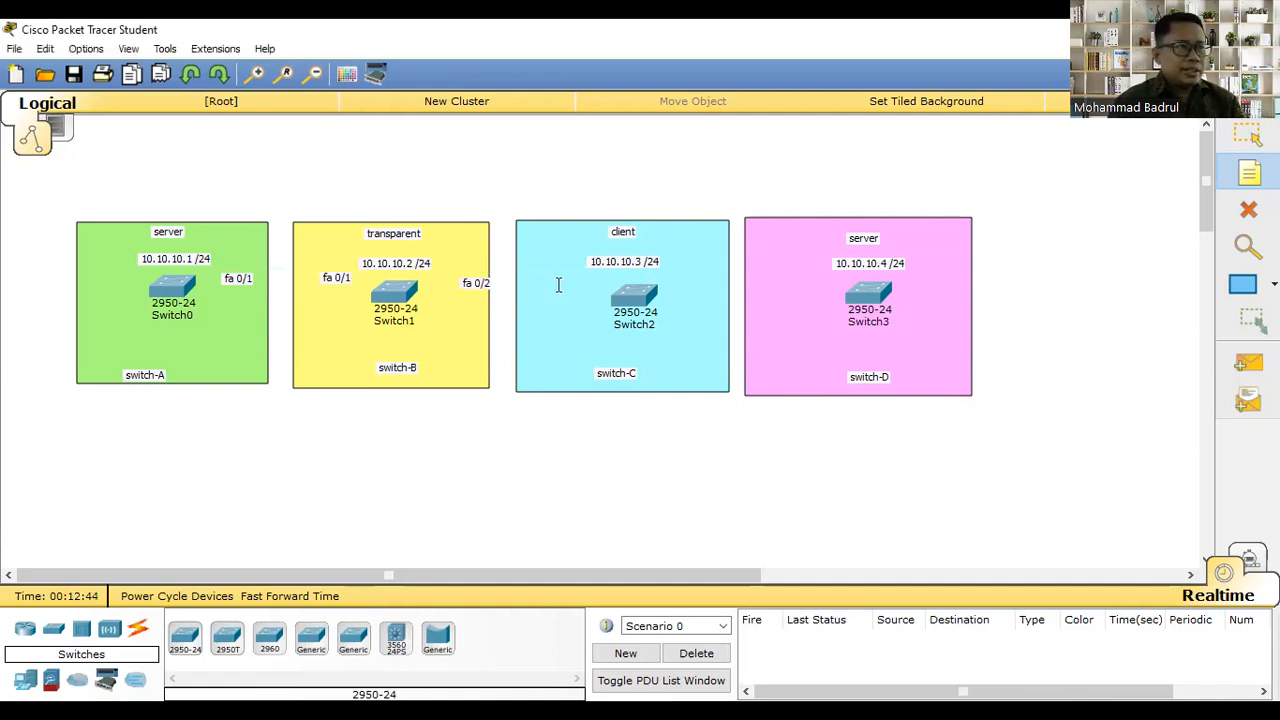
{"action": "key", "text": "ctrl+v"}
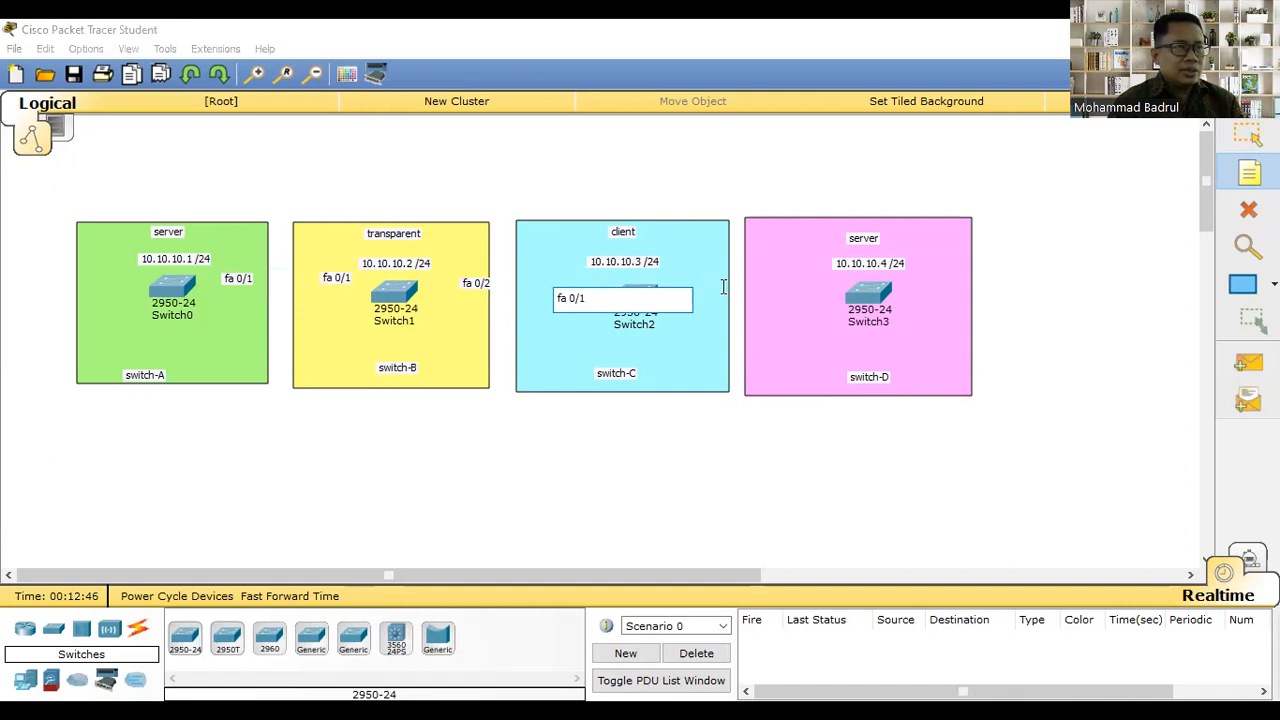
Add port notes between Switch2 and Switch3: "fa 0/2" beside Switch2 and "fa 0/1" beside Switch3
{"action": "left_click", "coordinate": [724, 288]}
{"action": "key", "text": "ctrl+v"}
{"action": "key", "text": "BackSpace"}
{"action": "type", "text": "2"}
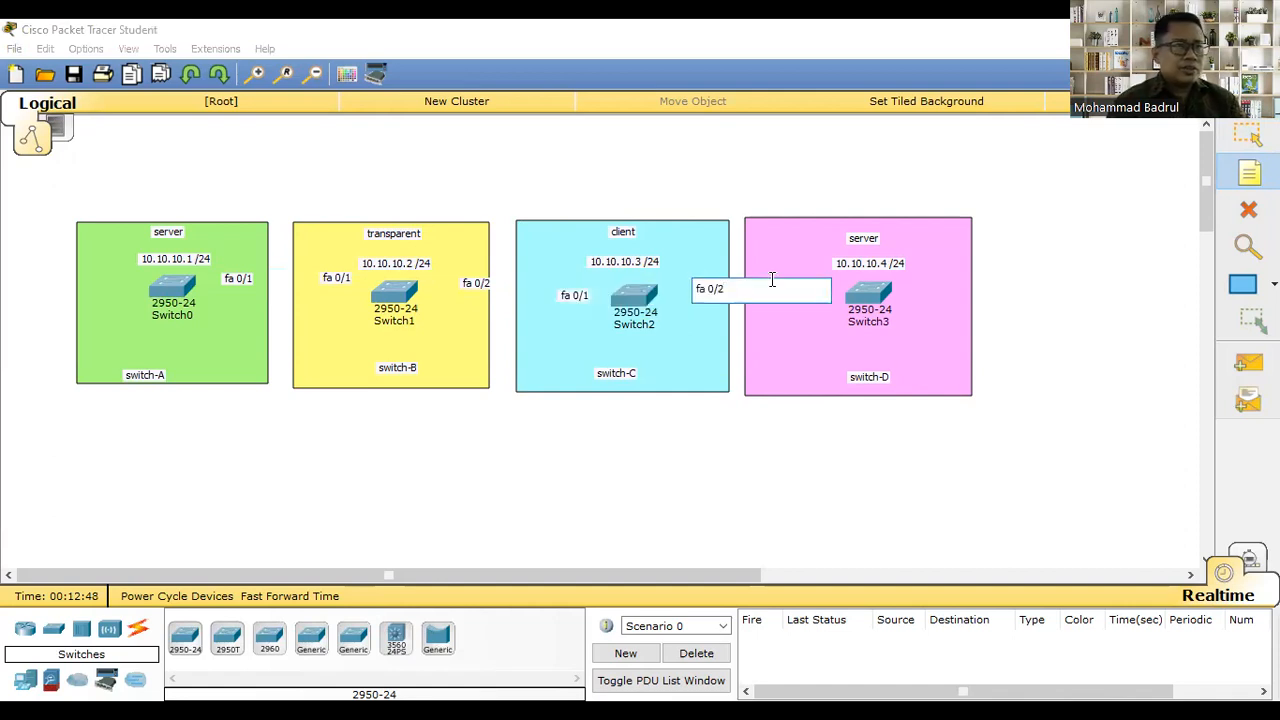
{"action": "left_click", "coordinate": [838, 288]}
{"action": "key", "text": "ctrl+v"}
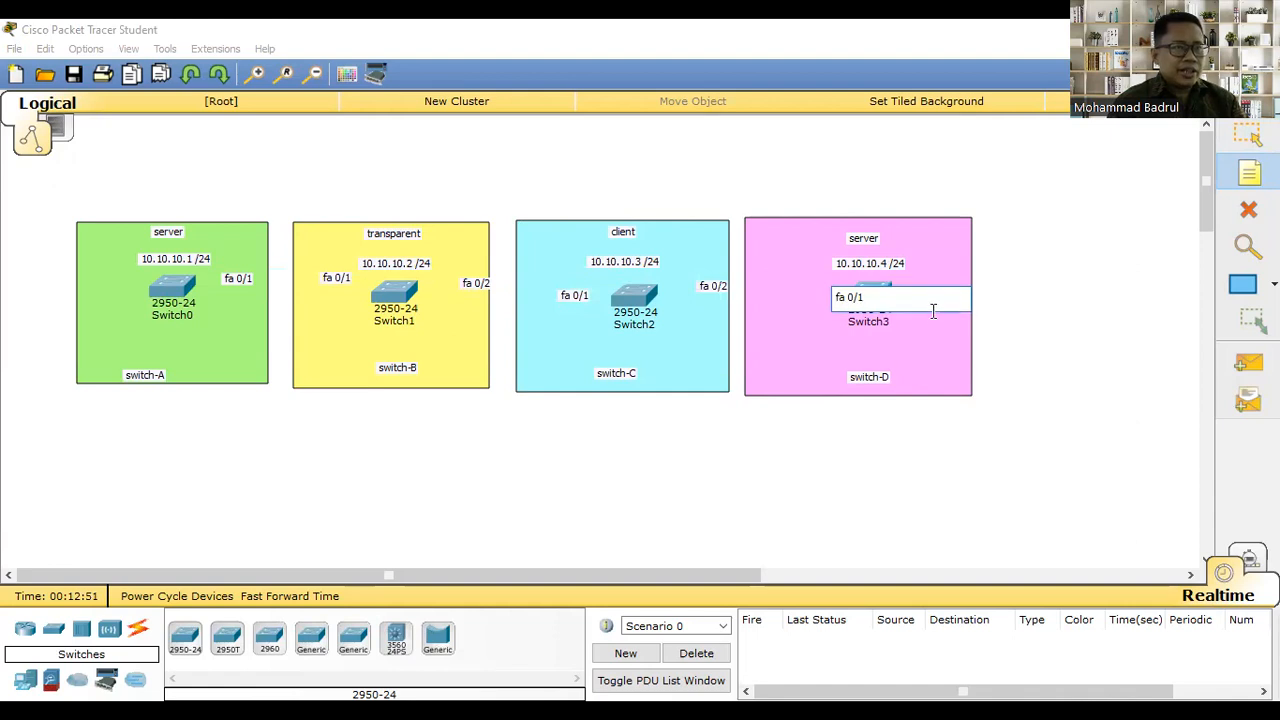
Move all the "fa 0/1" and "fa 0/2" port notes close to their respective switches
{"action": "left_click", "coordinate": [1246, 137]}
{"action": "left_click_drag", "start_coordinate": [837, 289], "coordinate": [820, 289]}
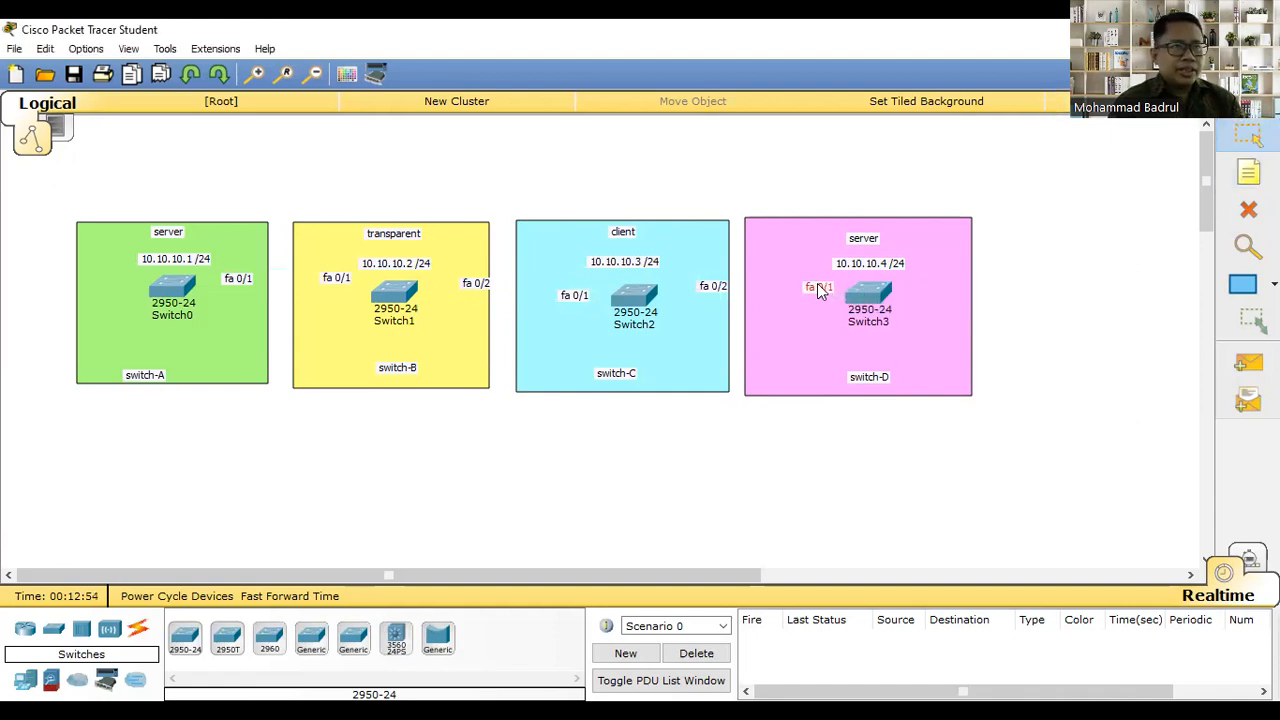
{"action": "left_click_drag", "start_coordinate": [711, 287], "coordinate": [682, 290]}
{"action": "left_click_drag", "start_coordinate": [572, 295], "coordinate": [594, 285]}
{"action": "left_click_drag", "start_coordinate": [476, 287], "coordinate": [448, 284]}
{"action": "left_click", "coordinate": [342, 279]}
{"action": "left_click_drag", "start_coordinate": [358, 285], "coordinate": [376, 287]}
{"action": "left_click", "coordinate": [242, 280]}
{"action": "left_click_drag", "start_coordinate": [240, 279], "coordinate": [222, 281]}
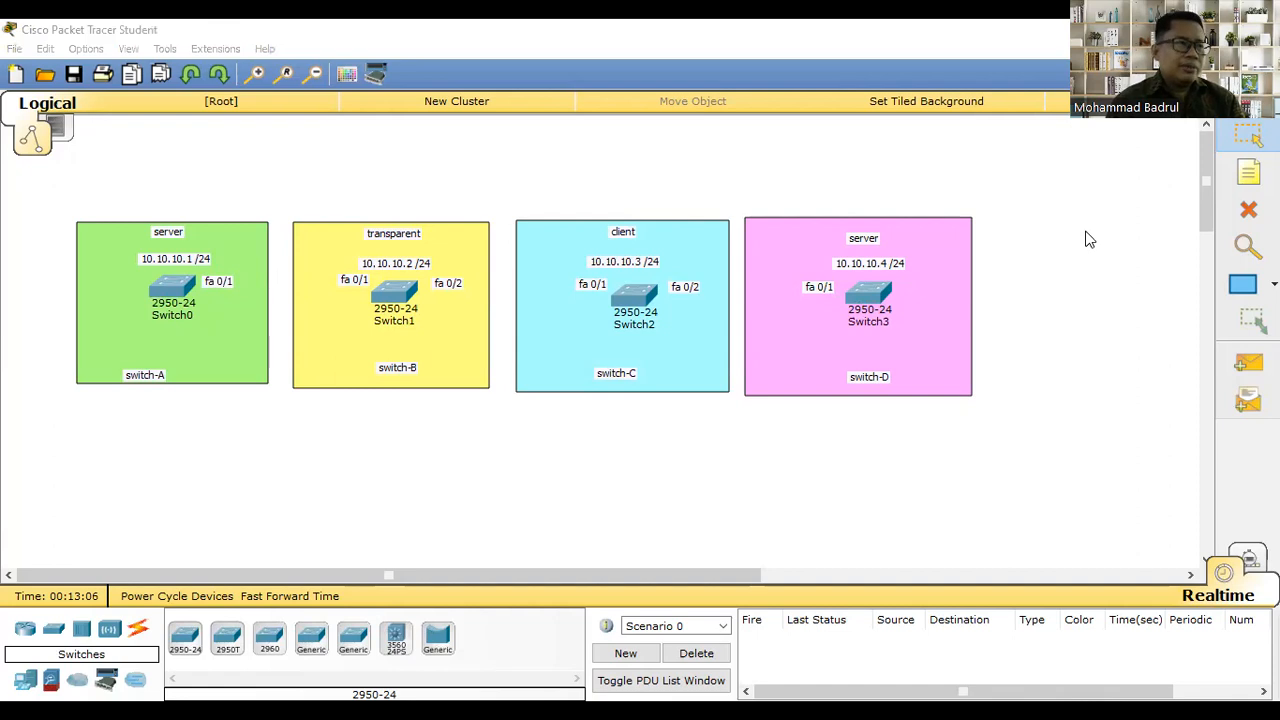
{"action": "left_click", "coordinate": [113, 512]}
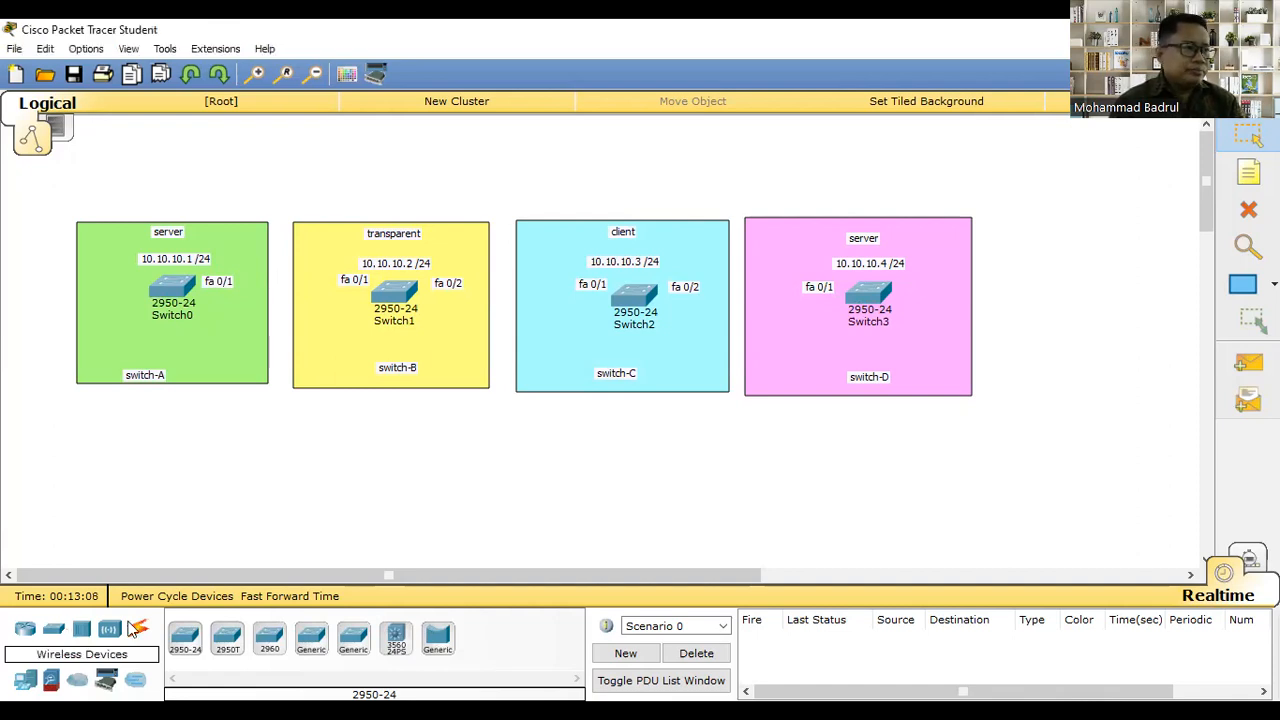
Connect Switch0's FastEthernet0/1 to Switch1's FastEthernet0/1 with a Copper Cross-Over cable
{"action": "left_click", "coordinate": [137, 628]}
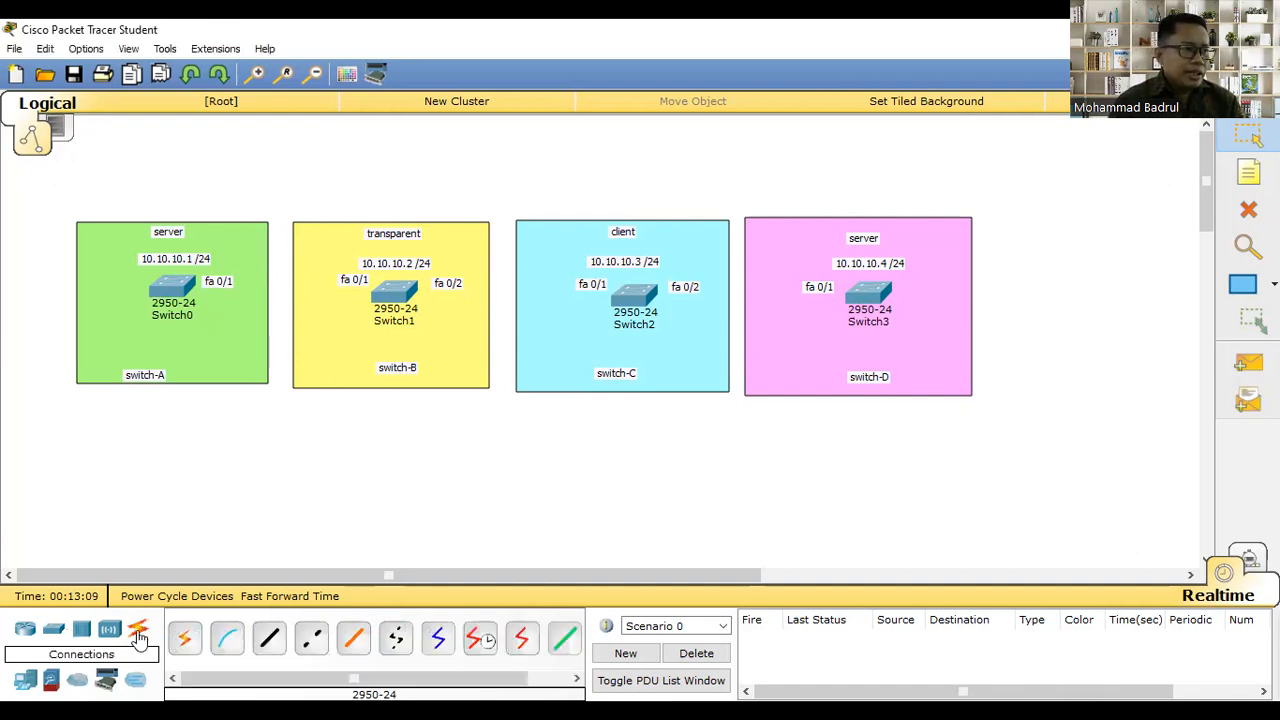
{"action": "left_click", "coordinate": [309, 645]}
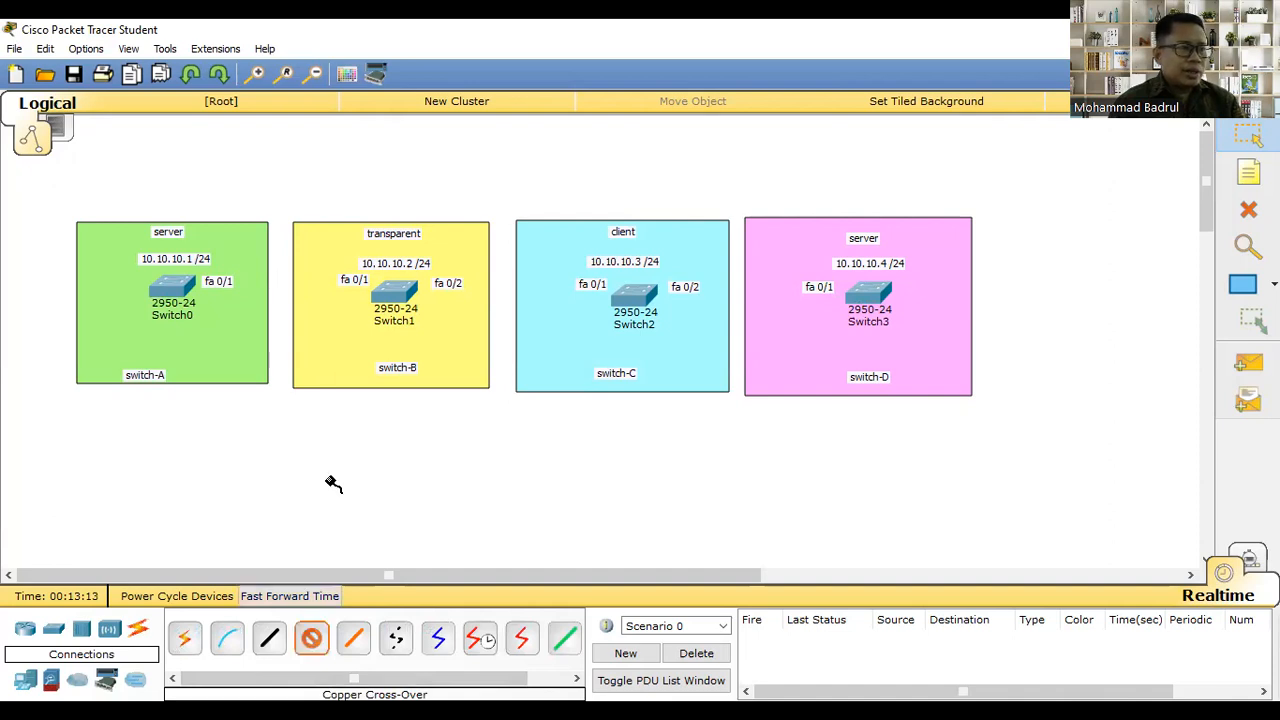
{"action": "left_click", "coordinate": [177, 287]}
{"action": "left_click", "coordinate": [262, 62]}
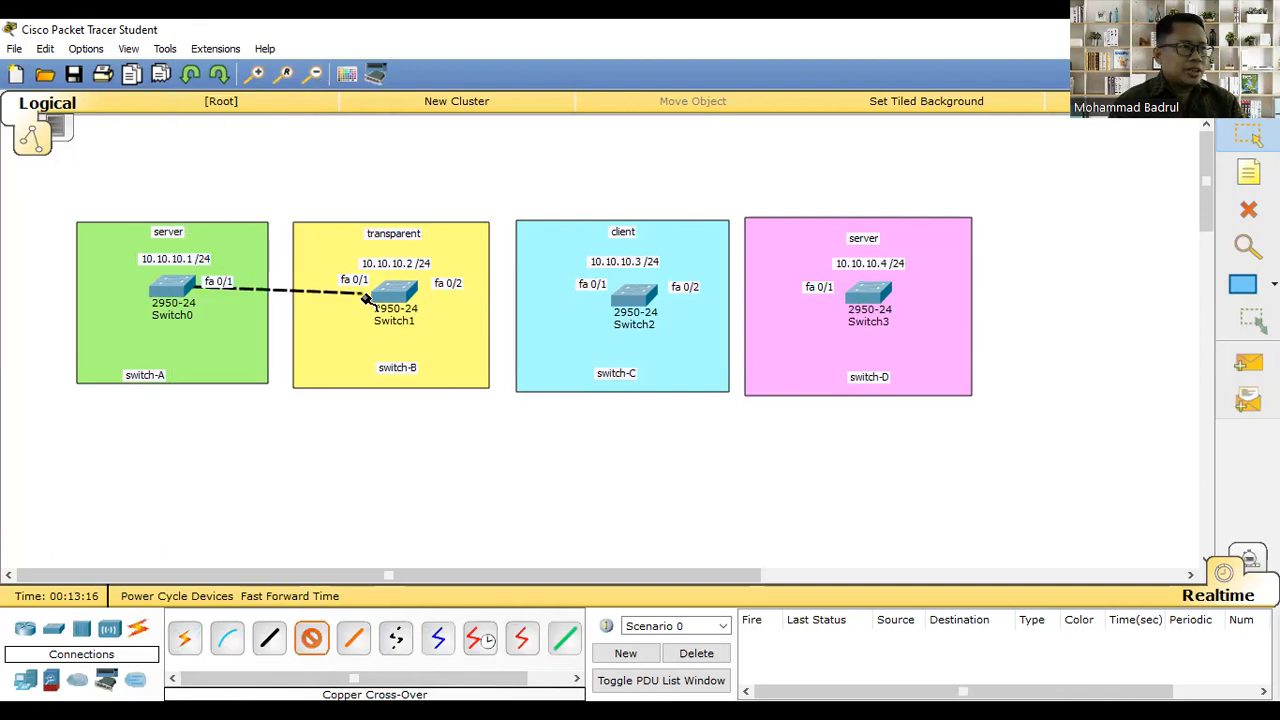
{"action": "left_click", "coordinate": [388, 290]}
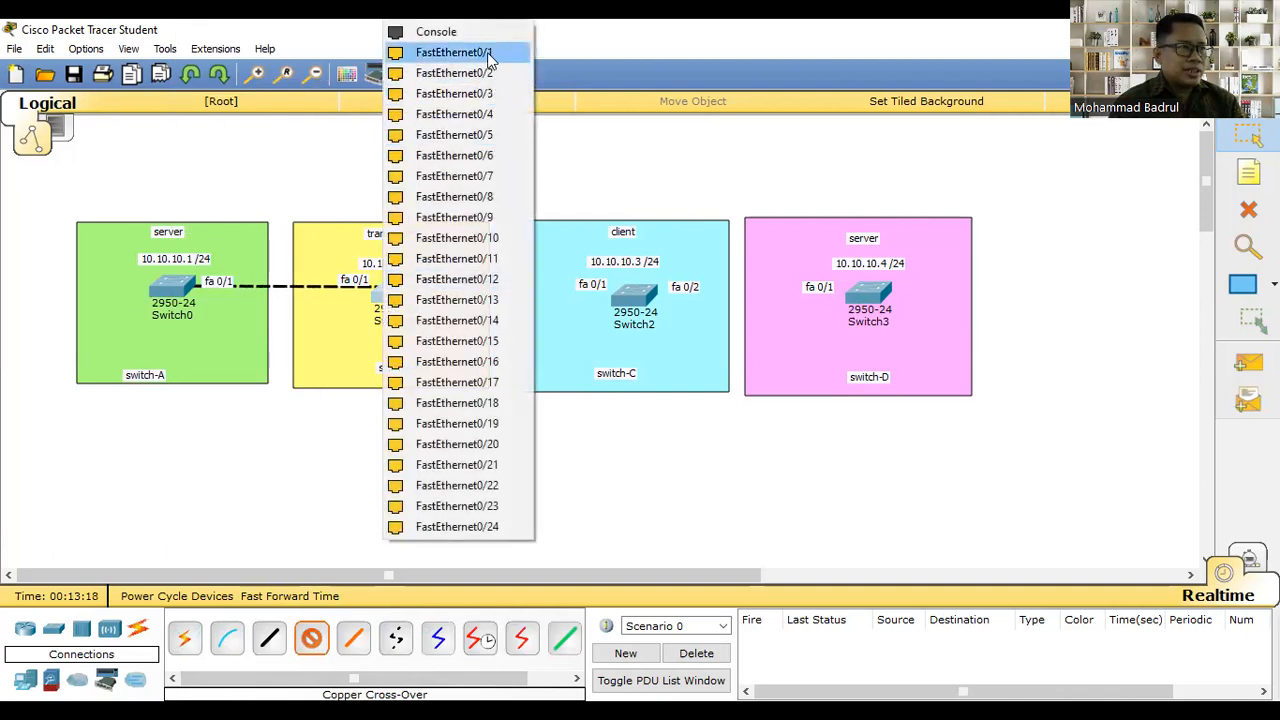
{"action": "left_click", "coordinate": [489, 62]}
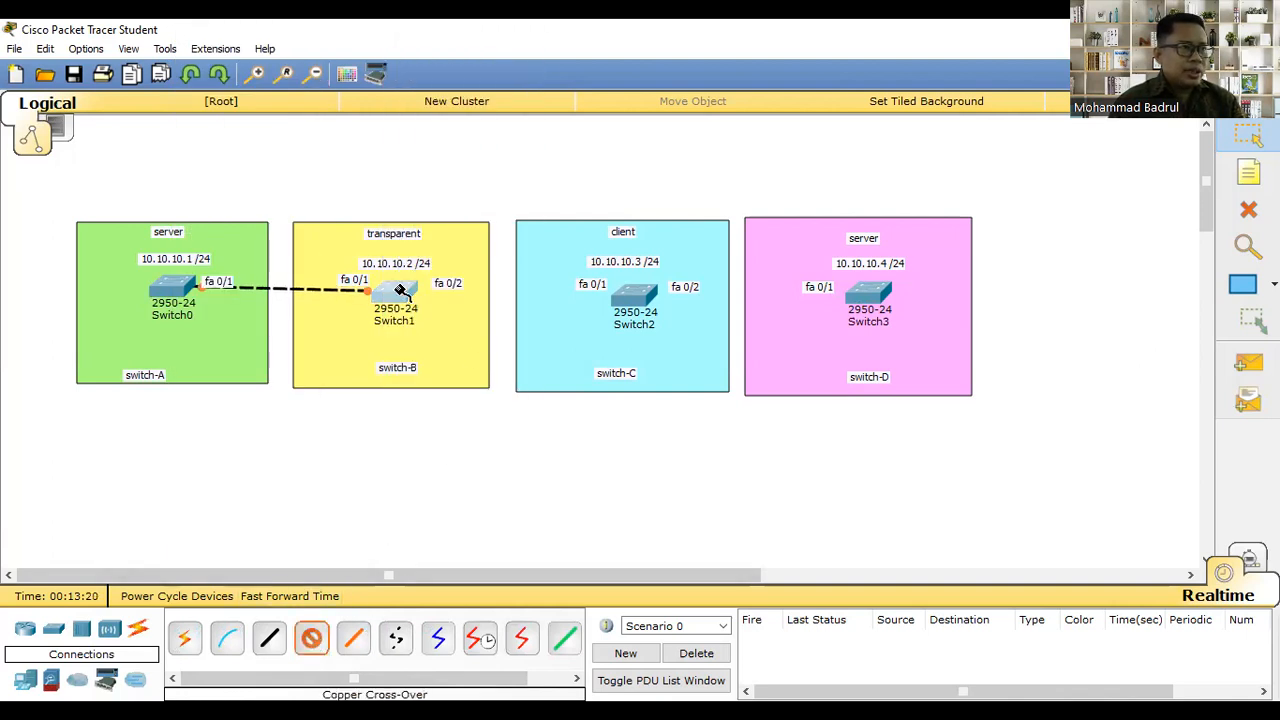
Connect Switch1's FastEthernet0/2 to Switch2's FastEthernet0/1 with a Copper Cross-Over cable
{"action": "left_click", "coordinate": [400, 290]}
{"action": "left_click", "coordinate": [491, 53]}
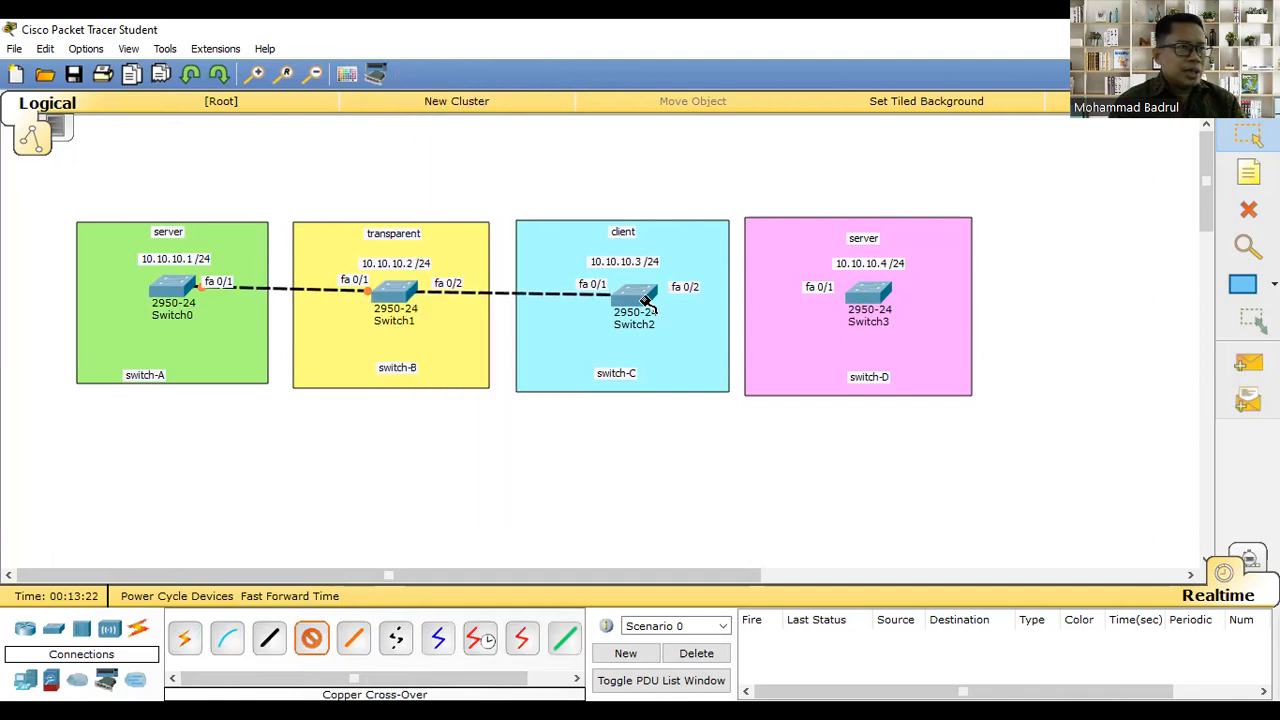
{"action": "left_click", "coordinate": [634, 292]}
{"action": "left_click", "coordinate": [707, 52]}
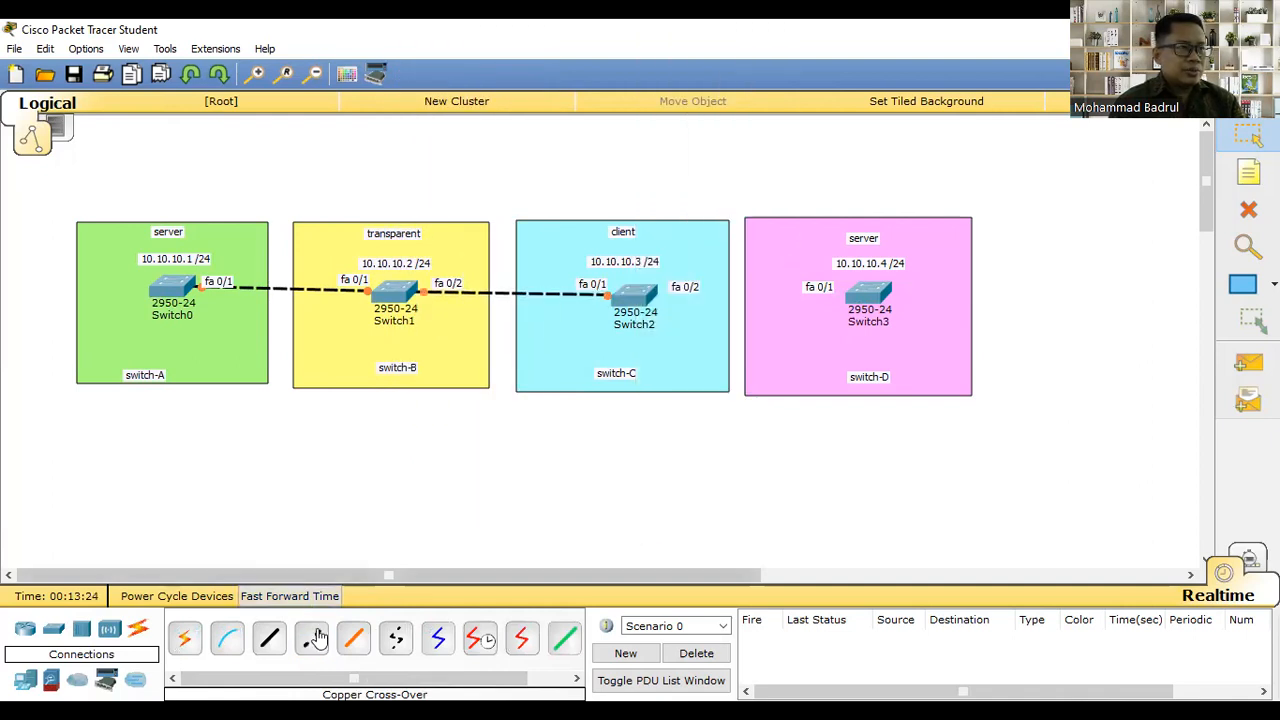
Connect Switch2's FastEthernet0/2 to Switch3's FastEthernet0/1 with a Copper Cross-Over cable
{"action": "left_click", "coordinate": [645, 300]}
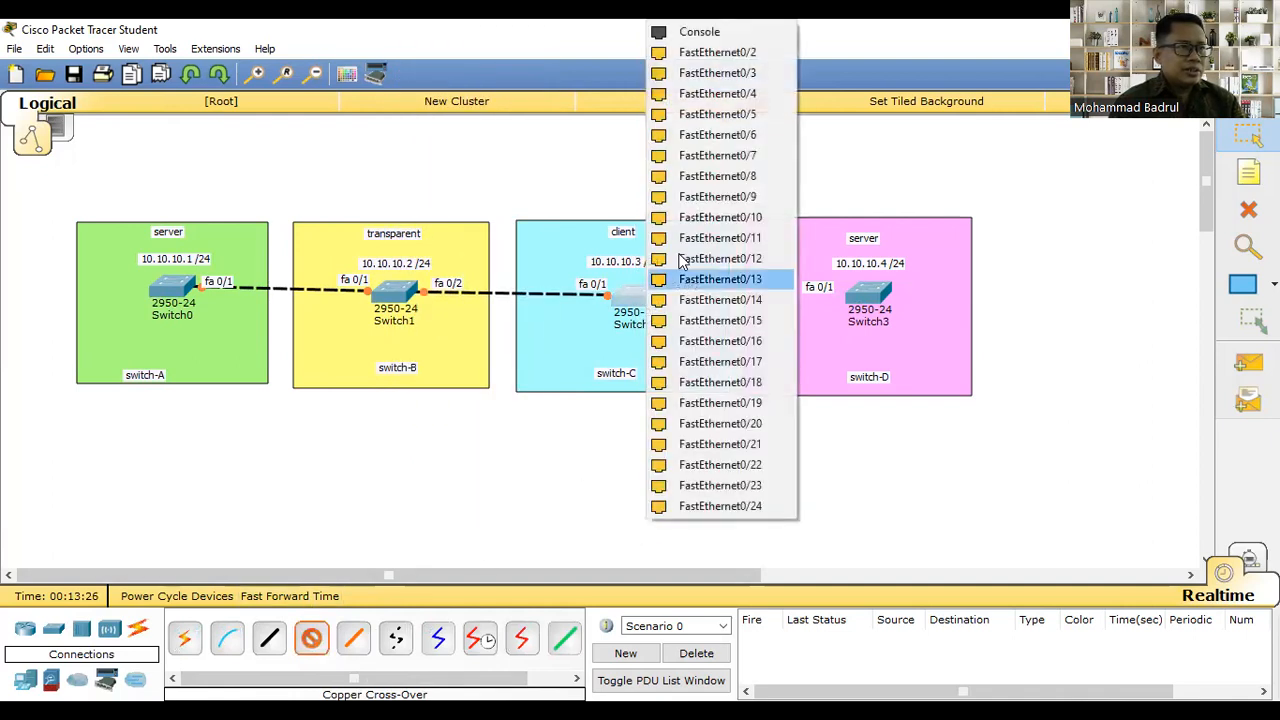
{"action": "left_click", "coordinate": [707, 52]}
{"action": "left_click", "coordinate": [867, 292]}
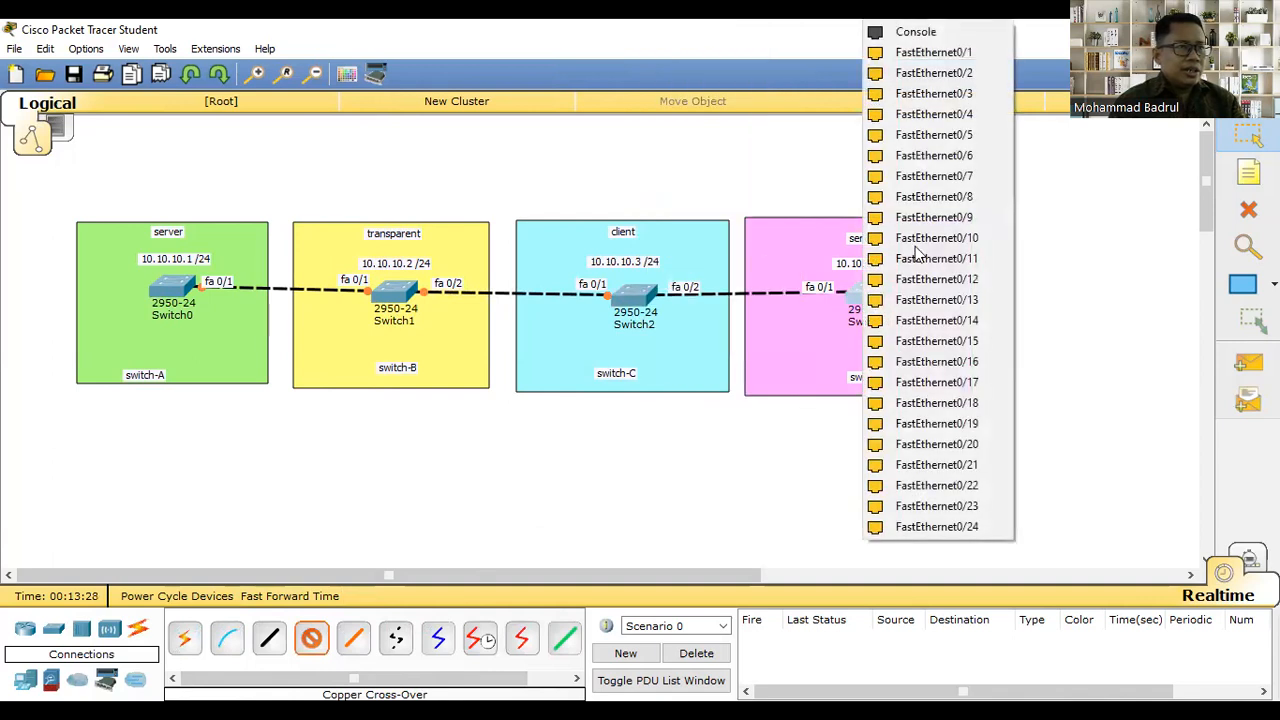
{"action": "left_click", "coordinate": [937, 53]}
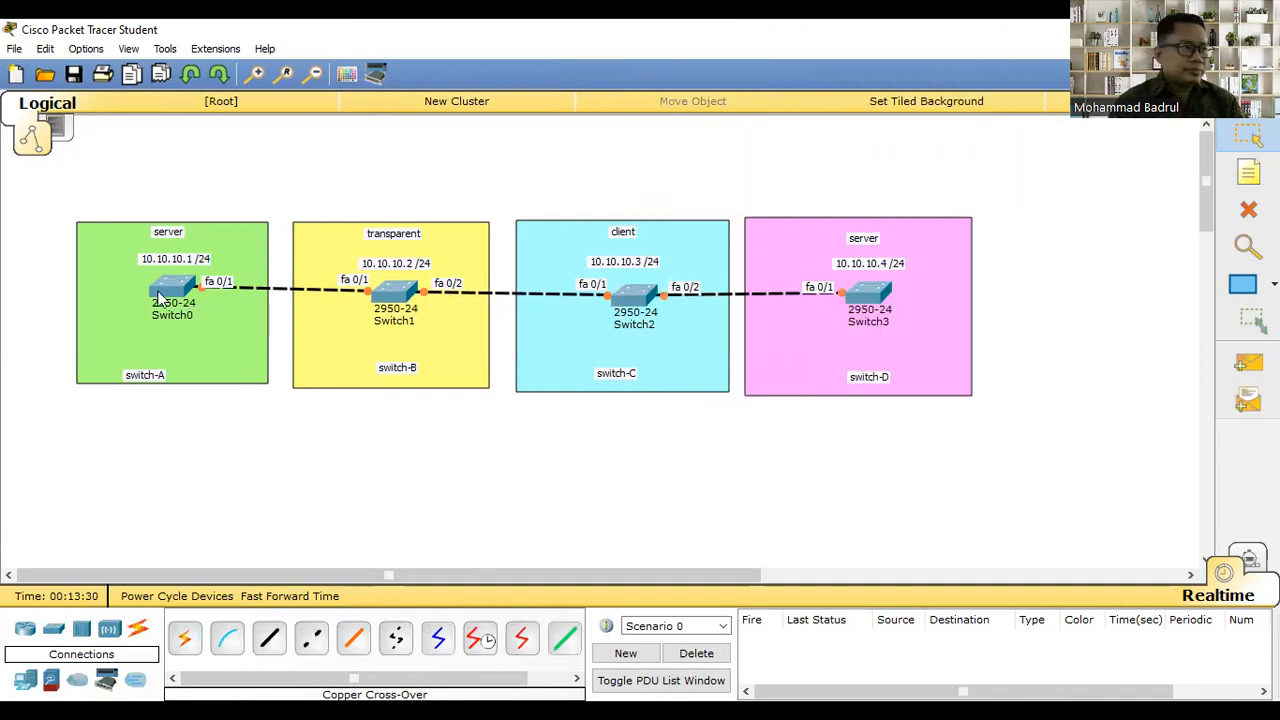
Align Switch0 and Switch2 level with the other switches and shift the nearby port notes just above the cables
{"action": "left_click_drag", "start_coordinate": [165, 288], "coordinate": [166, 297]}
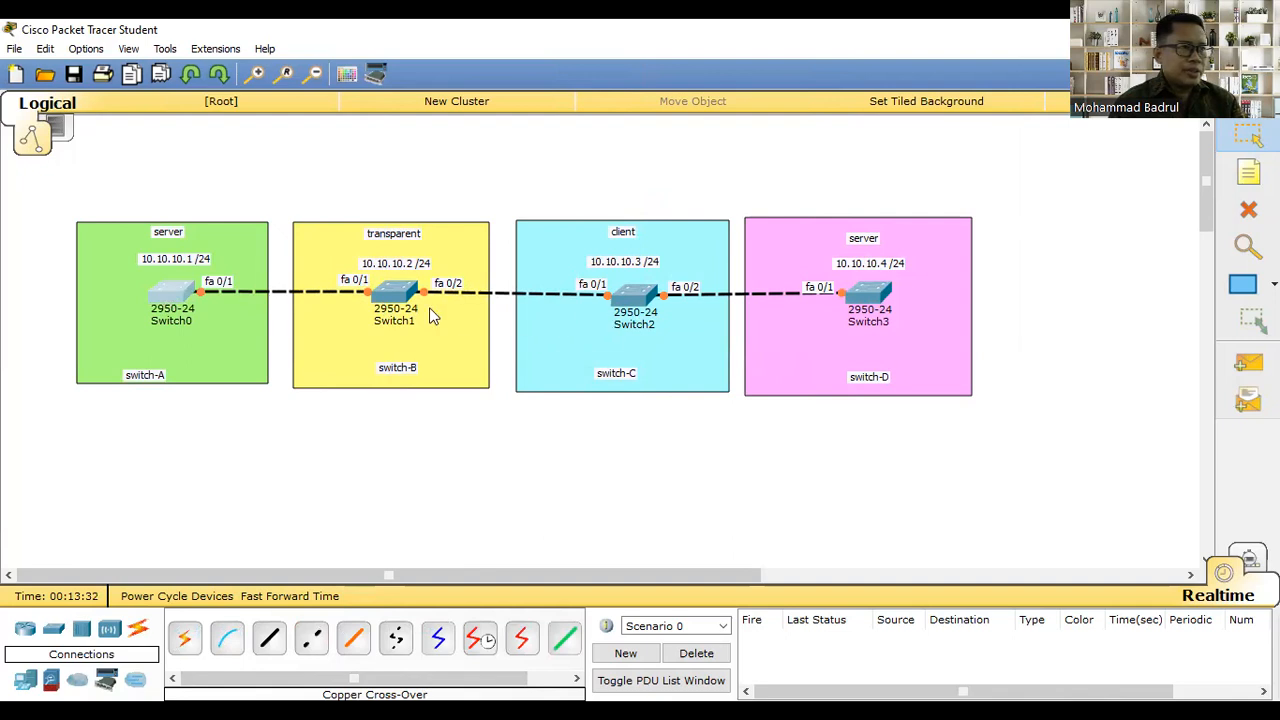
{"action": "left_click_drag", "start_coordinate": [630, 295], "coordinate": [600, 290]}
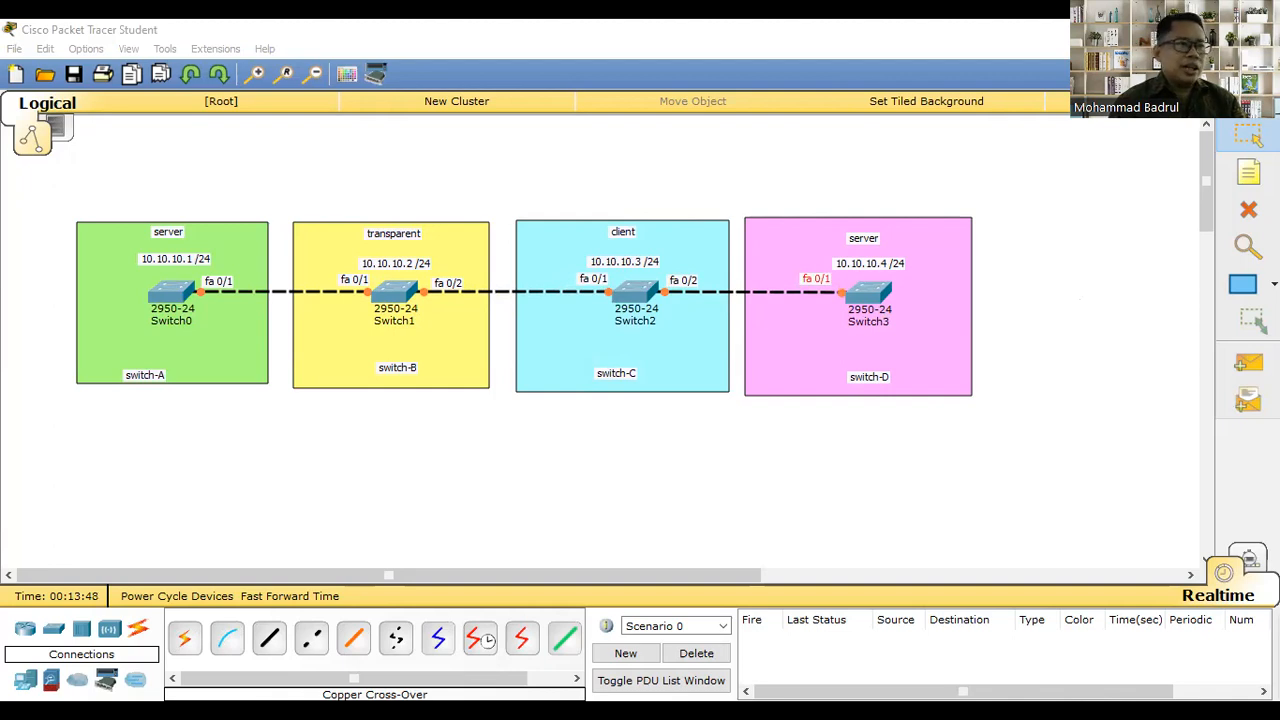
Open Switch0's command line and enter global configuration mode with enable and configure terminal
{"action": "left_click", "coordinate": [170, 289]}
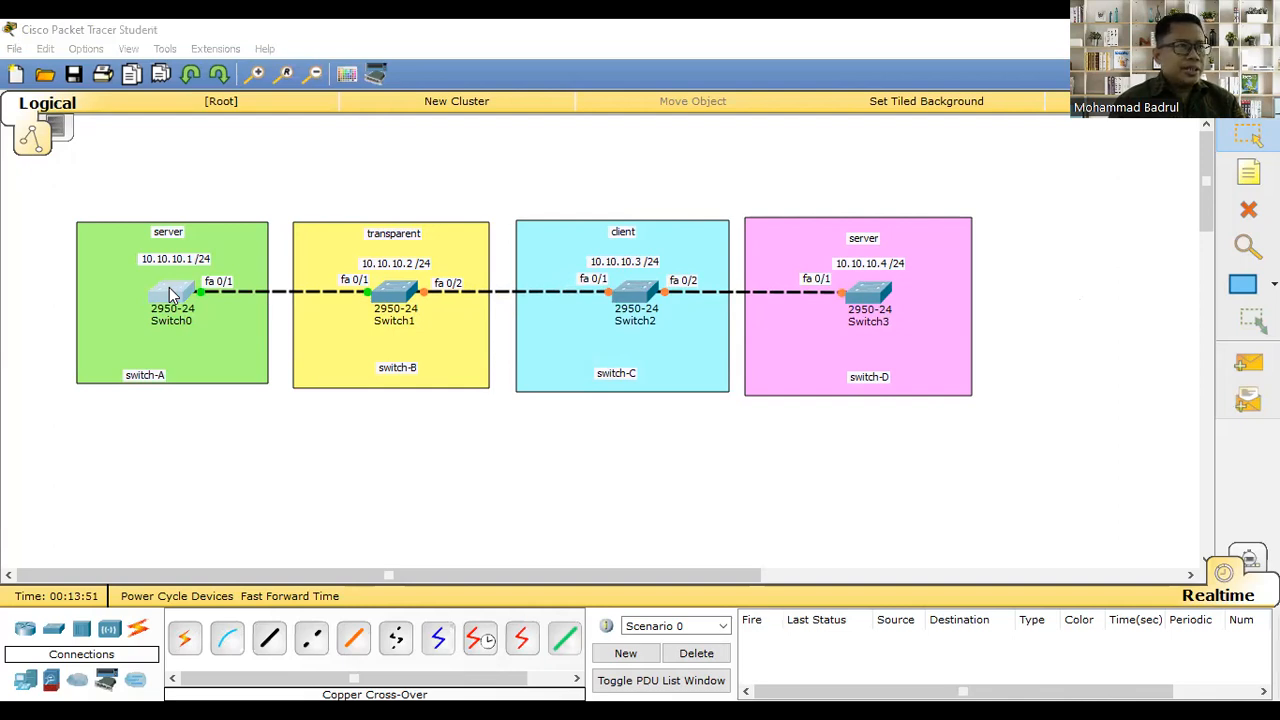
{"action": "left_click", "coordinate": [169, 287]}
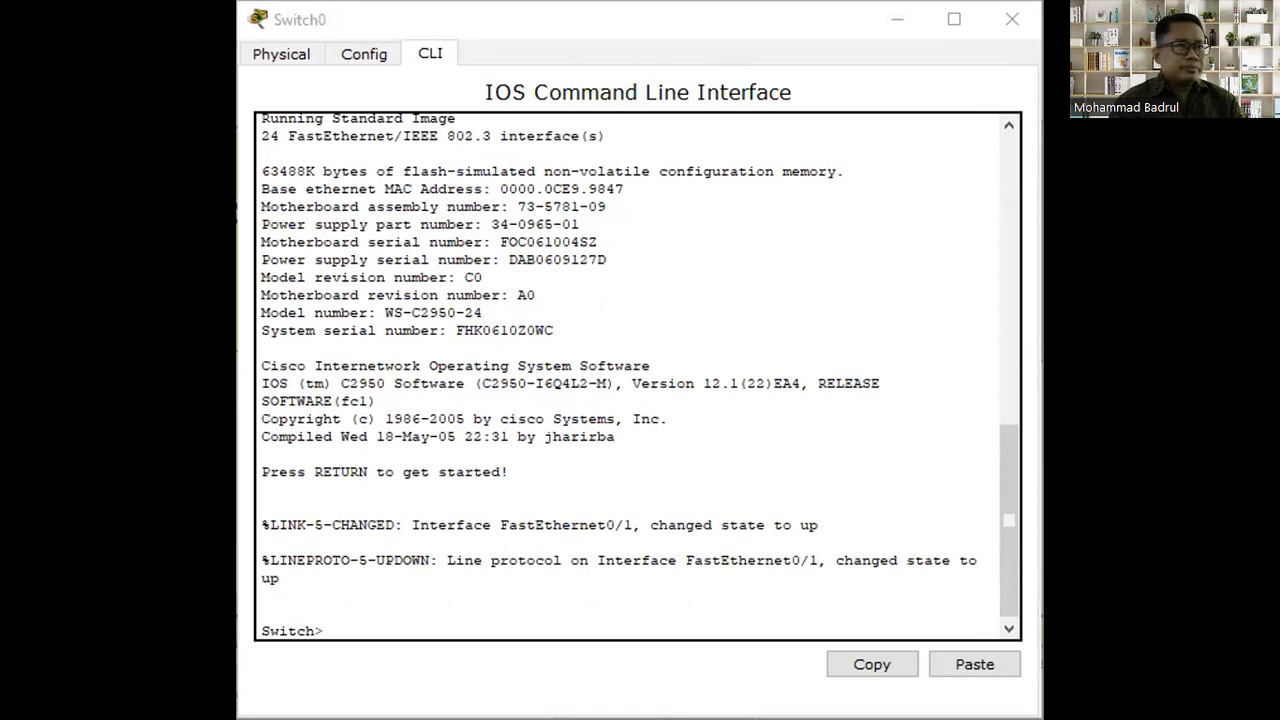
{"action": "left_click", "coordinate": [590, 18]}
{"action": "type", "text": "ena"}
{"action": "key", "text": "Tab"}
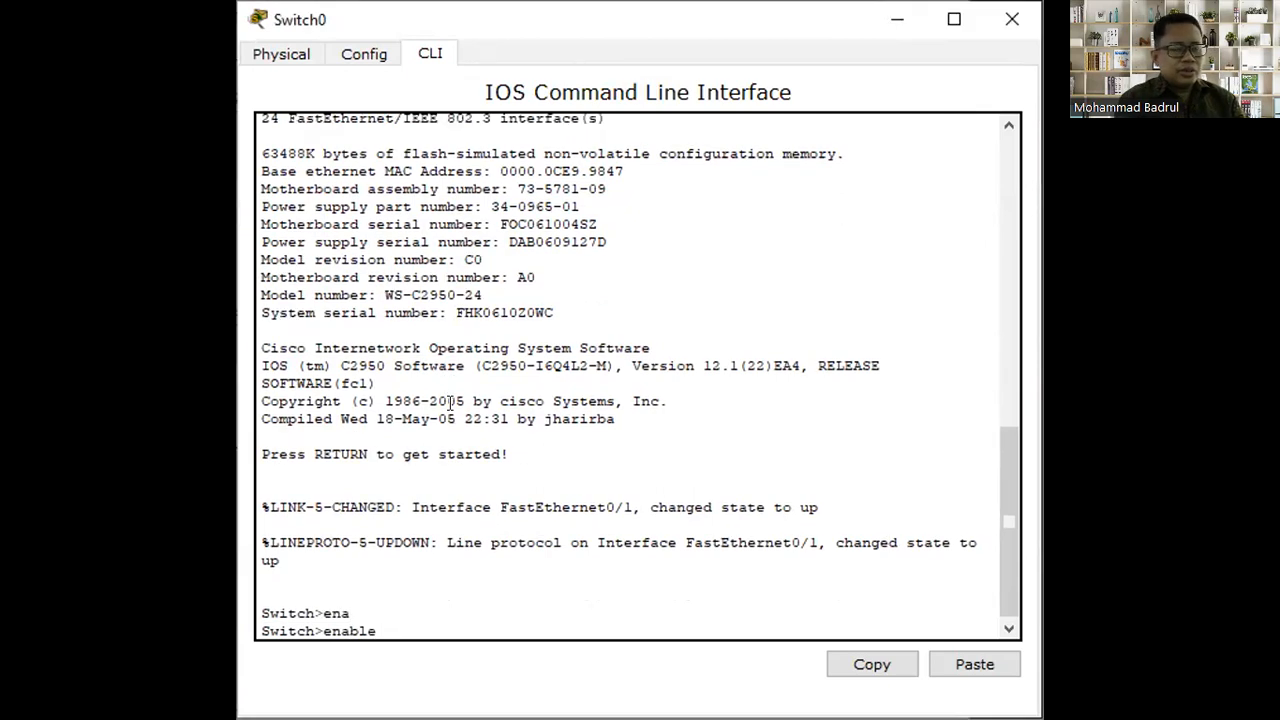
{"action": "key", "text": "Return"}
{"action": "type", "text": "conf"}
{"action": "key", "text": "Tab"}
{"action": "type", "text": "ter"}
{"action": "key", "text": "Tab"}
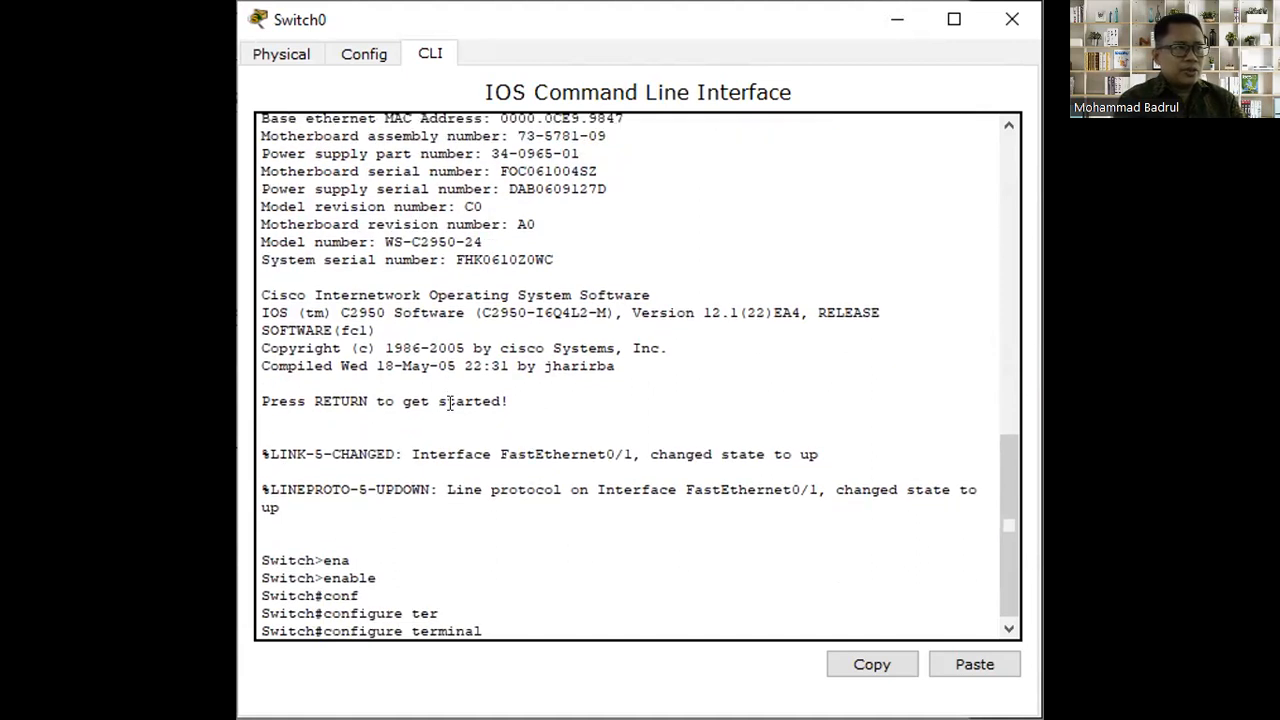
{"action": "key", "text": "Return"}
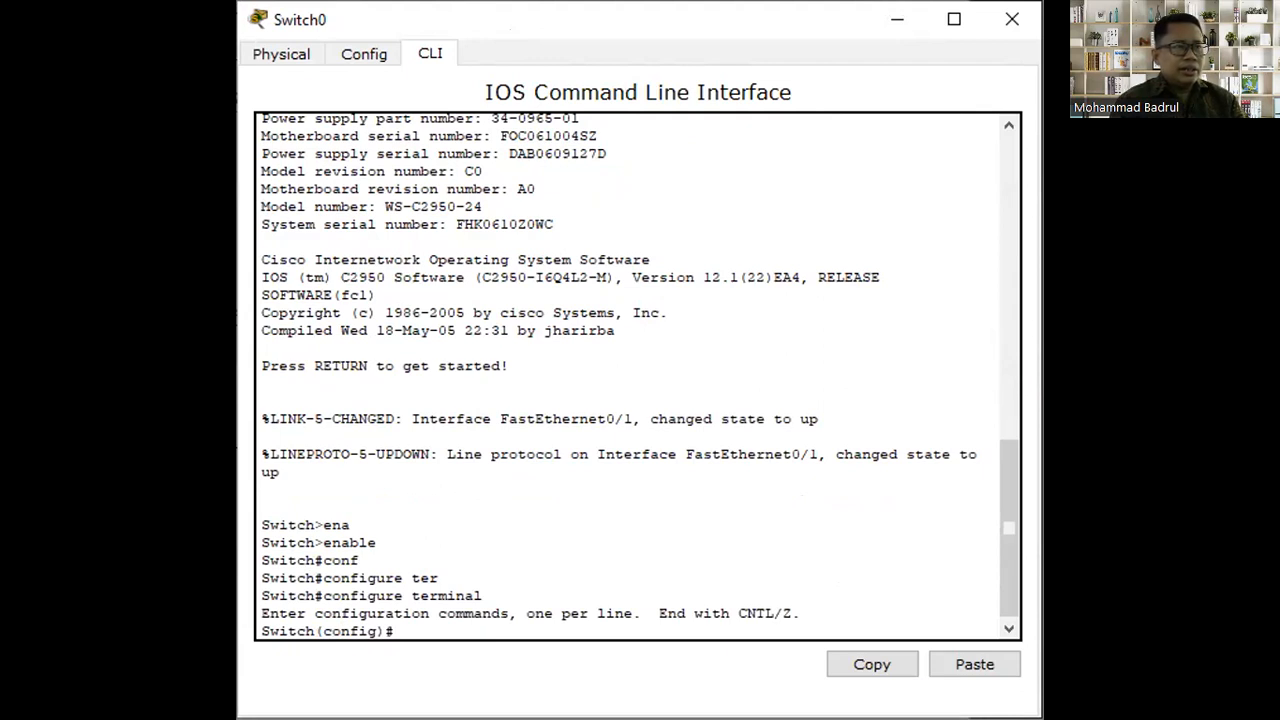
Try to select Switch0's first two ports with the command interface fastEthernet 0/1-2
{"action": "left_click_drag", "start_coordinate": [503, 28], "coordinate": [517, 29]}
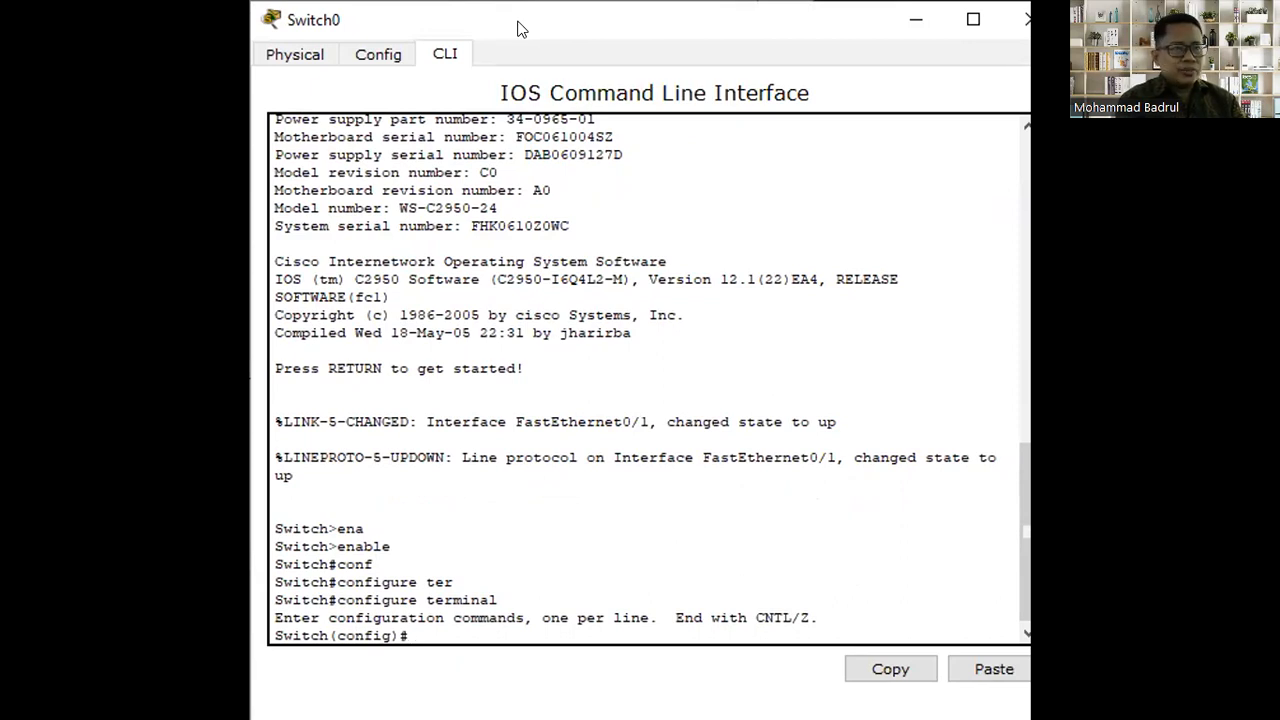
{"action": "type", "text": "inter"}
{"action": "key", "text": "Tab"}
{"action": "type", "text": "fa"}
{"action": "key", "text": "Tab"}
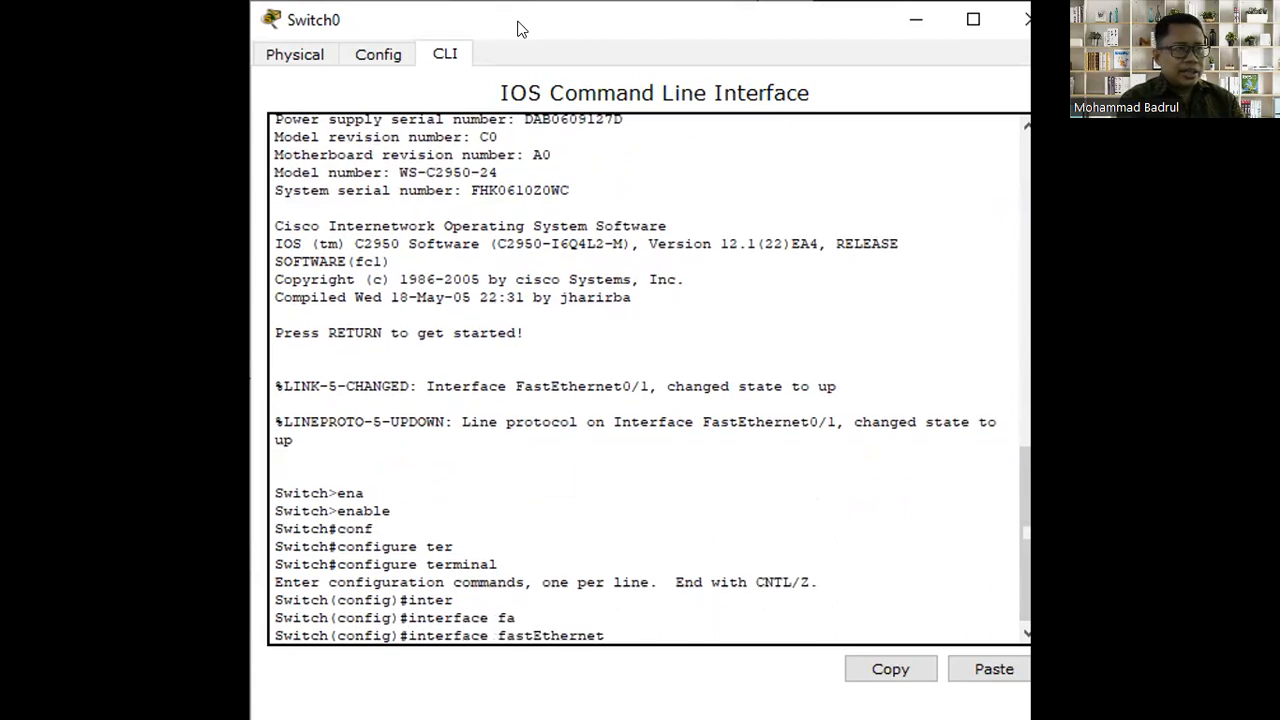
{"action": "type", "text": "0/"}
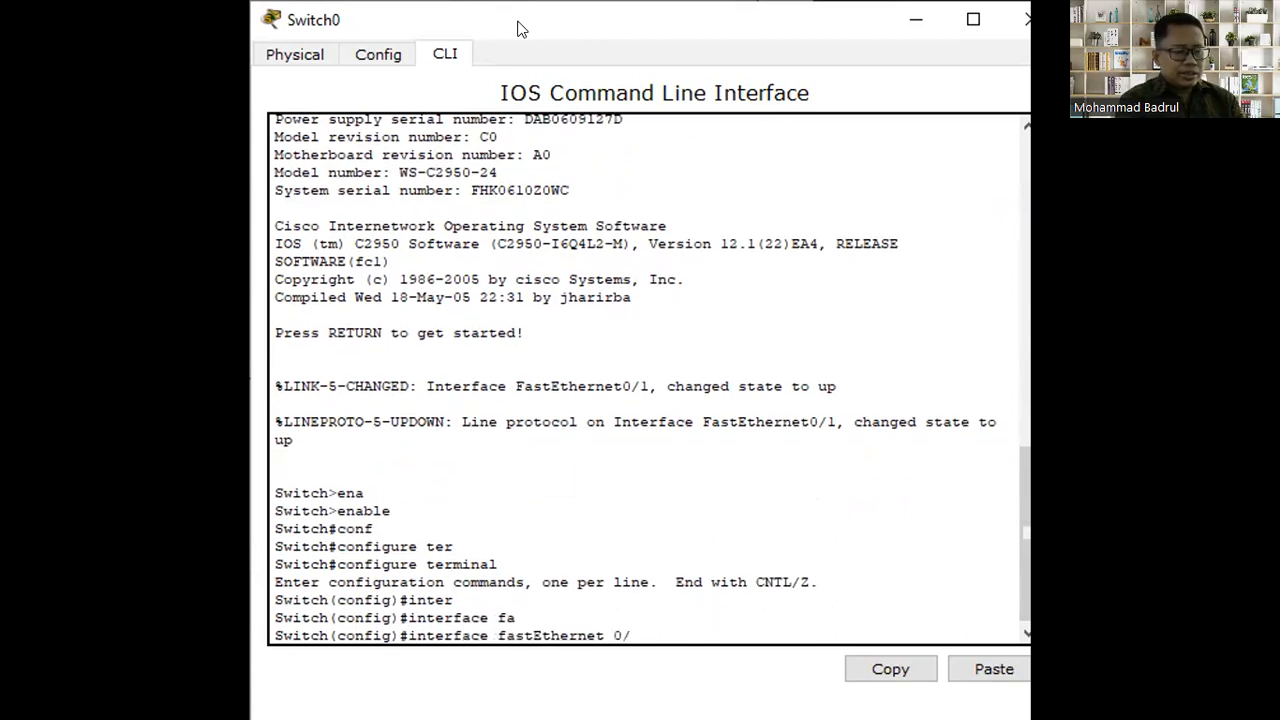
{"action": "type", "text": "1-2"}
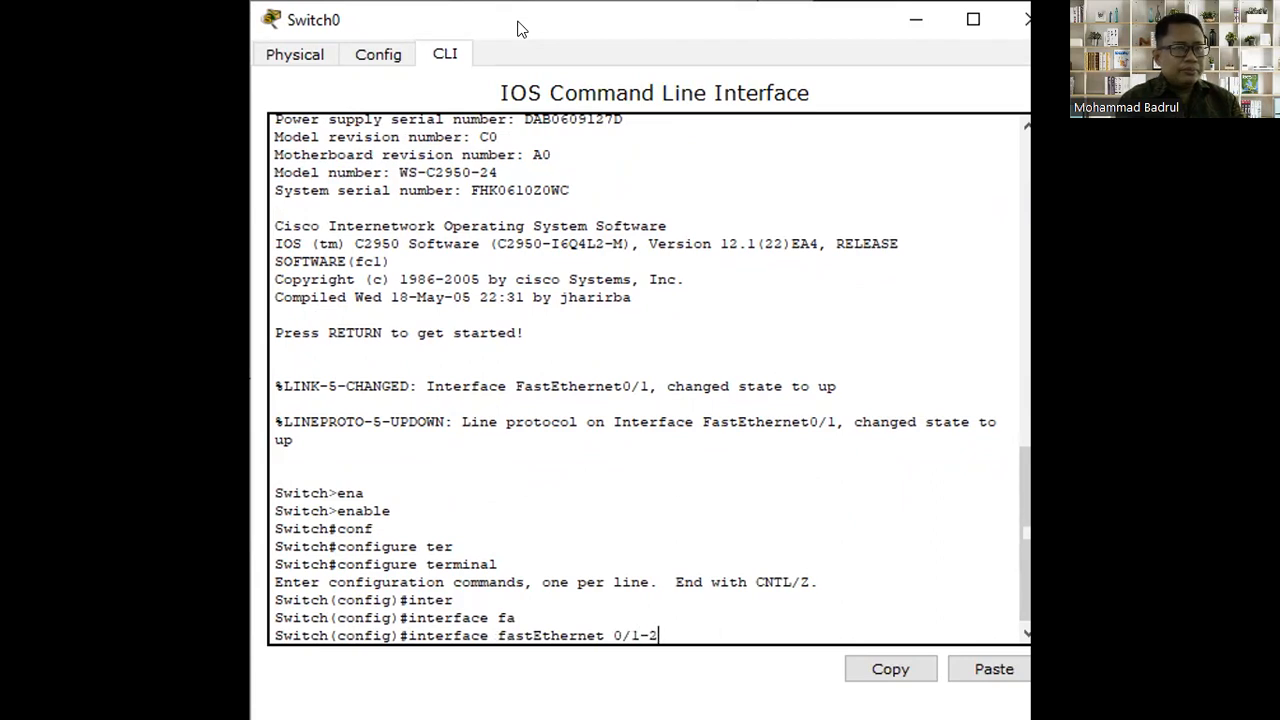
{"action": "key", "text": "Return"}
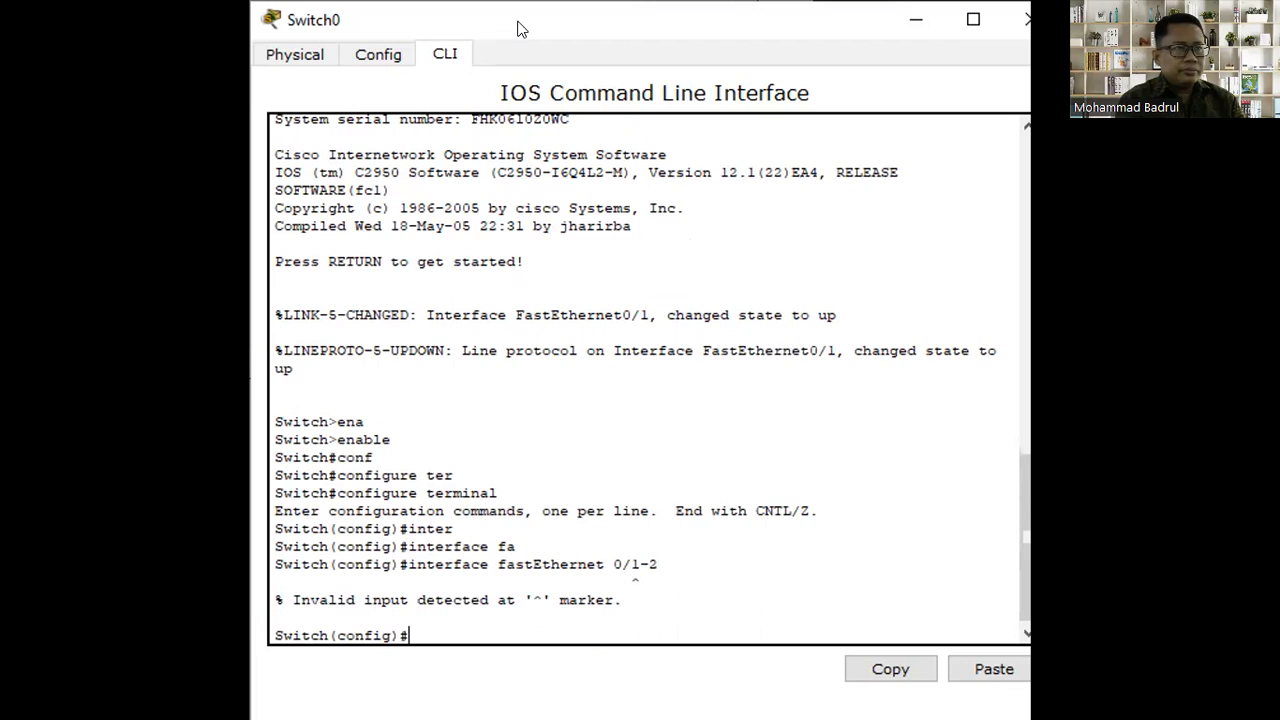
Recall the interface command on Switch0, correct it to interface range fa 0/1-2 and run it
{"action": "key", "text": "Up"}
{"action": "key", "text": "Left"}
{"action": "key", "text": "Left"}
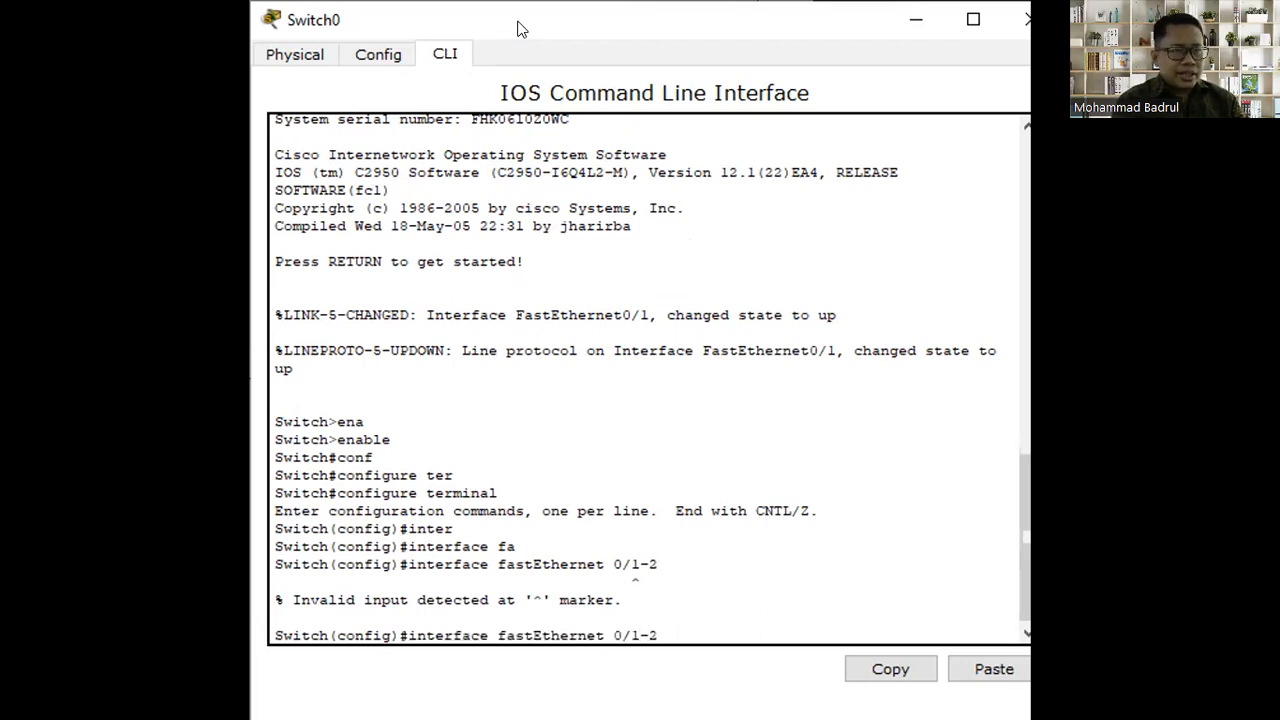
{"action": "key", "text": "Left"}
{"action": "key", "text": "Left"}
{"action": "key", "text": "Left"}
{"action": "key", "text": "Left"}
{"action": "key", "text": "BackSpace"}
{"action": "key", "text": "BackSpace"}
{"action": "key", "text": "BackSpace"}
{"action": "key", "text": "BackSpace"}
{"action": "key", "text": "BackSpace"}
{"action": "key", "text": "BackSpace"}
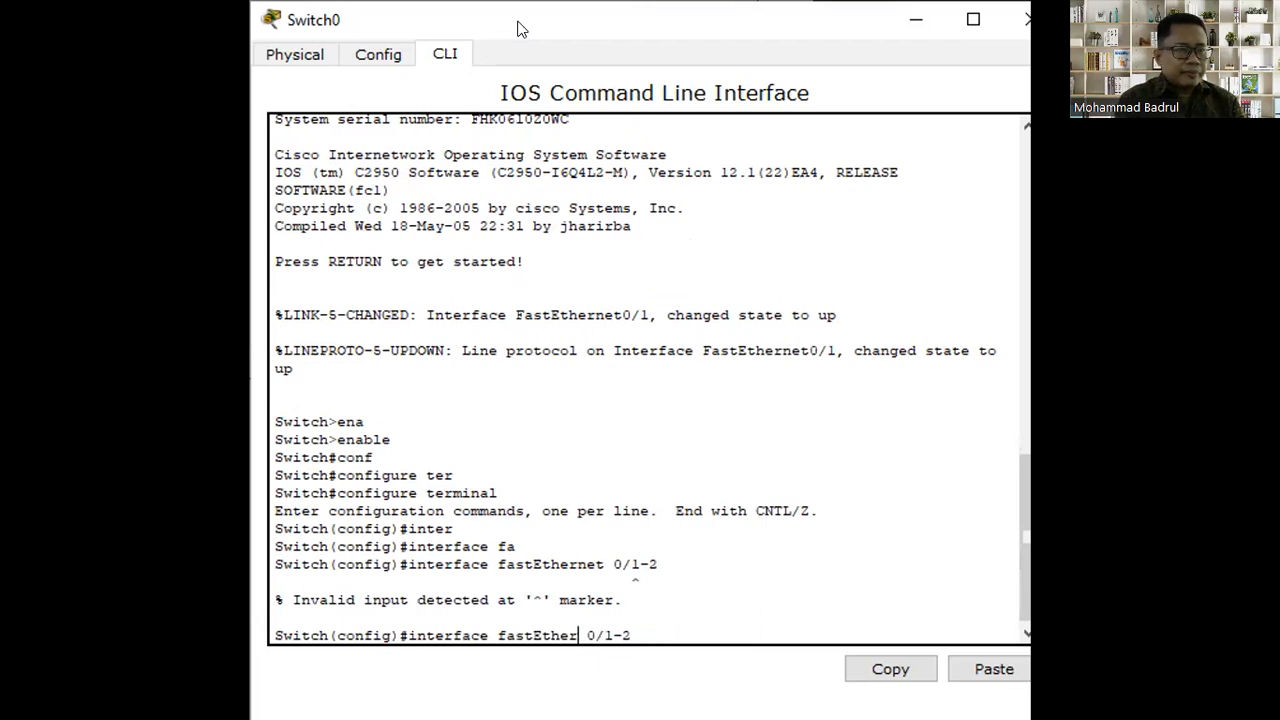
{"action": "key", "text": "BackSpace"}
{"action": "key", "text": "BackSpace"}
{"action": "key", "text": "BackSpace"}
{"action": "key", "text": "BackSpace"}
{"action": "key", "text": "BackSpace"}
{"action": "key", "text": "BackSpace"}
{"action": "type", "text": "range"}
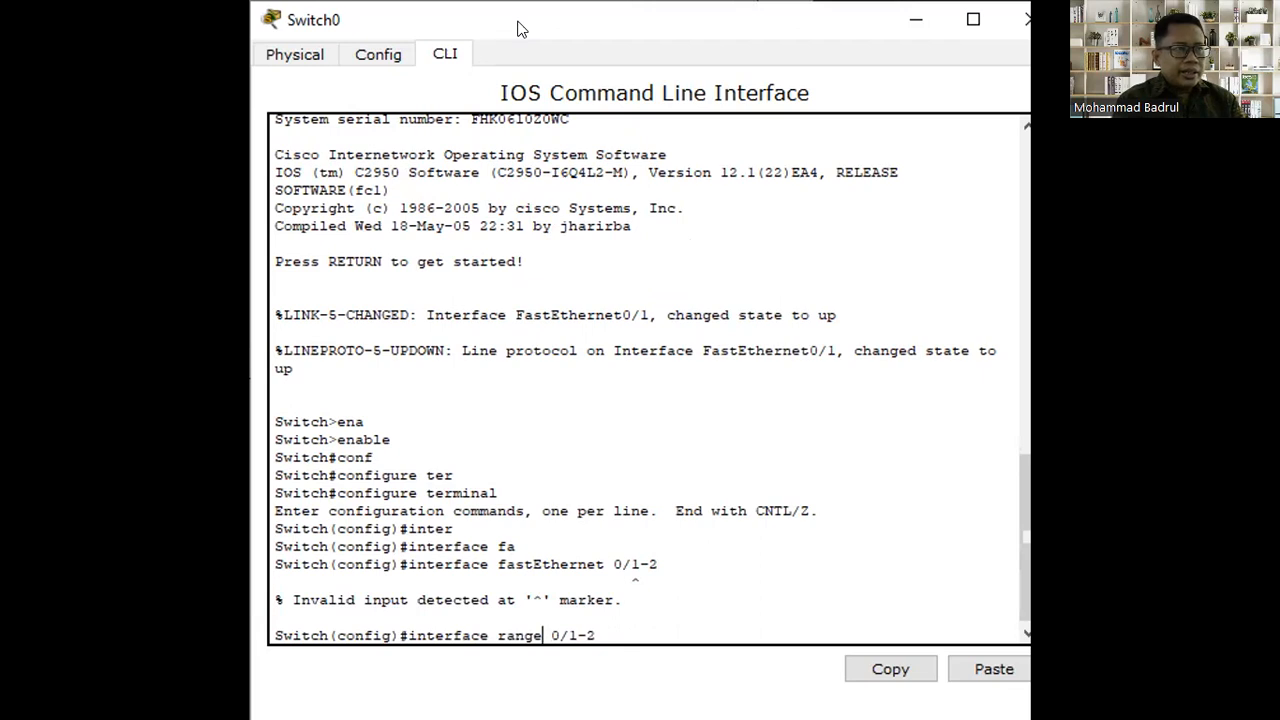
{"action": "type", "text": " fa"}
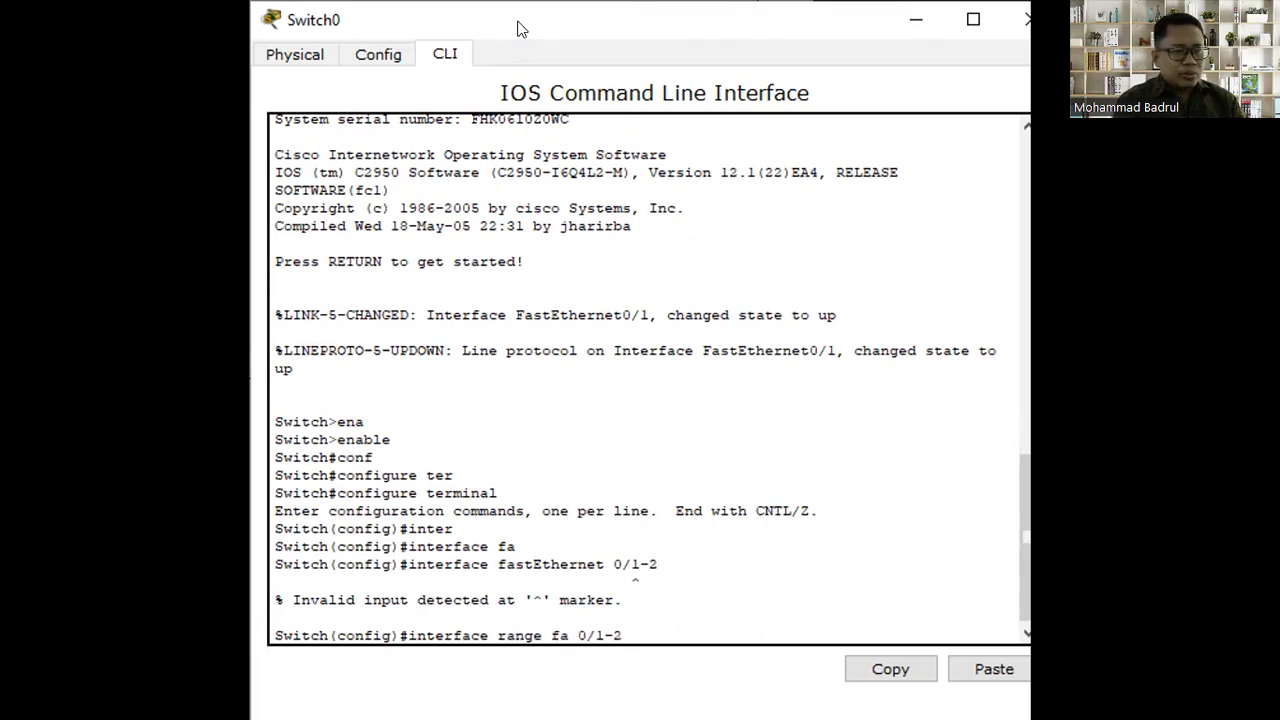
{"action": "key", "text": "Return"}
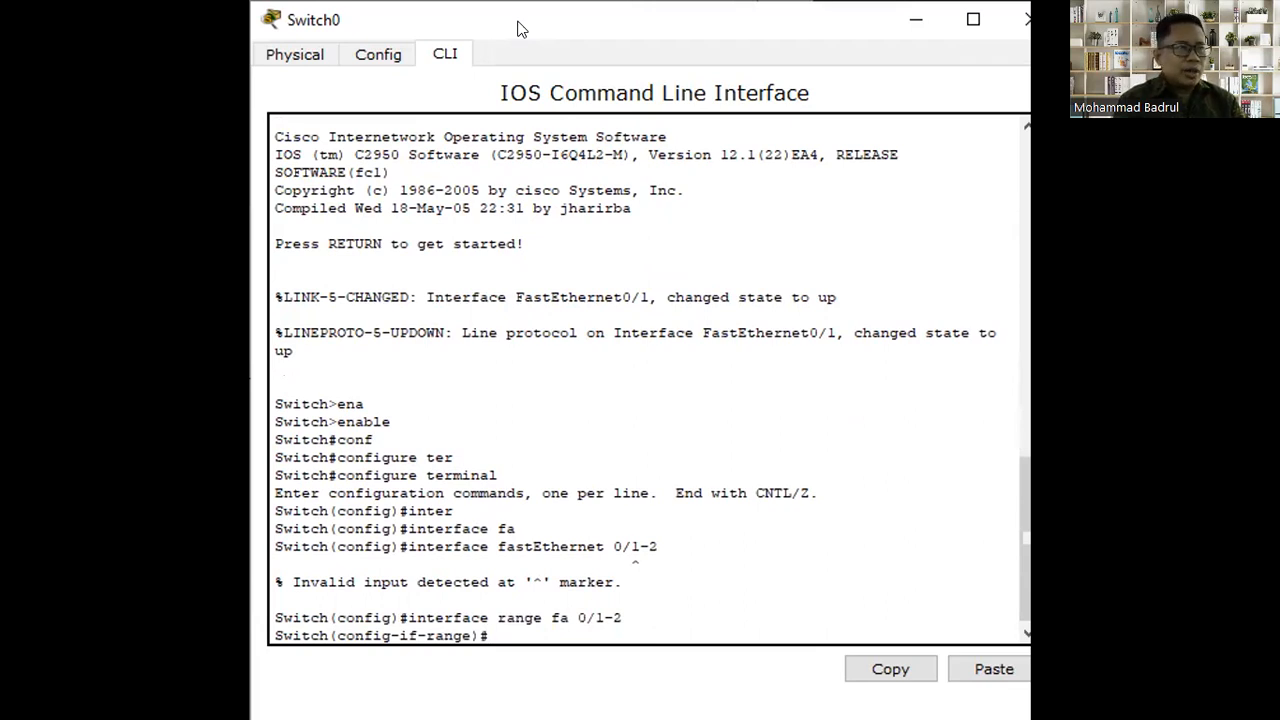
Set Switch0's selected port range to trunking with switchport mode trunk
{"action": "type", "text": "sw"}
{"action": "key", "text": "Tab"}
{"action": "type", "text": "mo"}
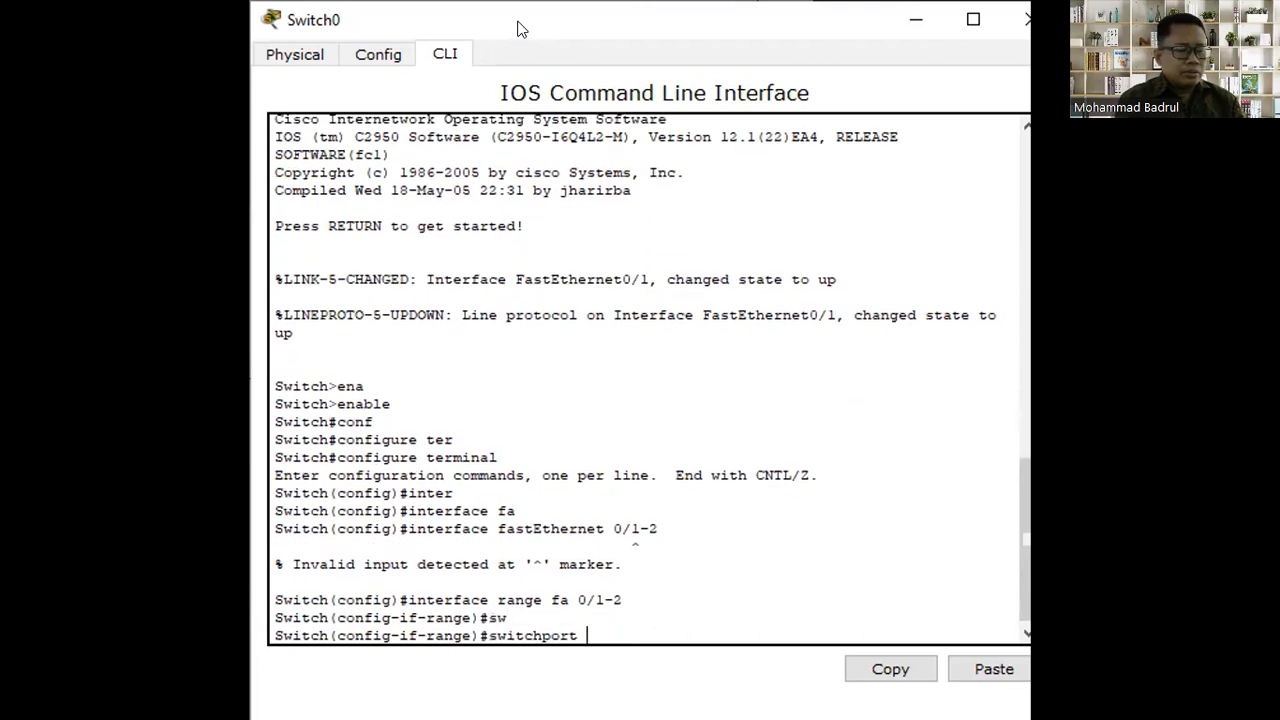
{"action": "key", "text": "Tab"}
{"action": "type", "text": "tr"}
{"action": "key", "text": "Tab"}
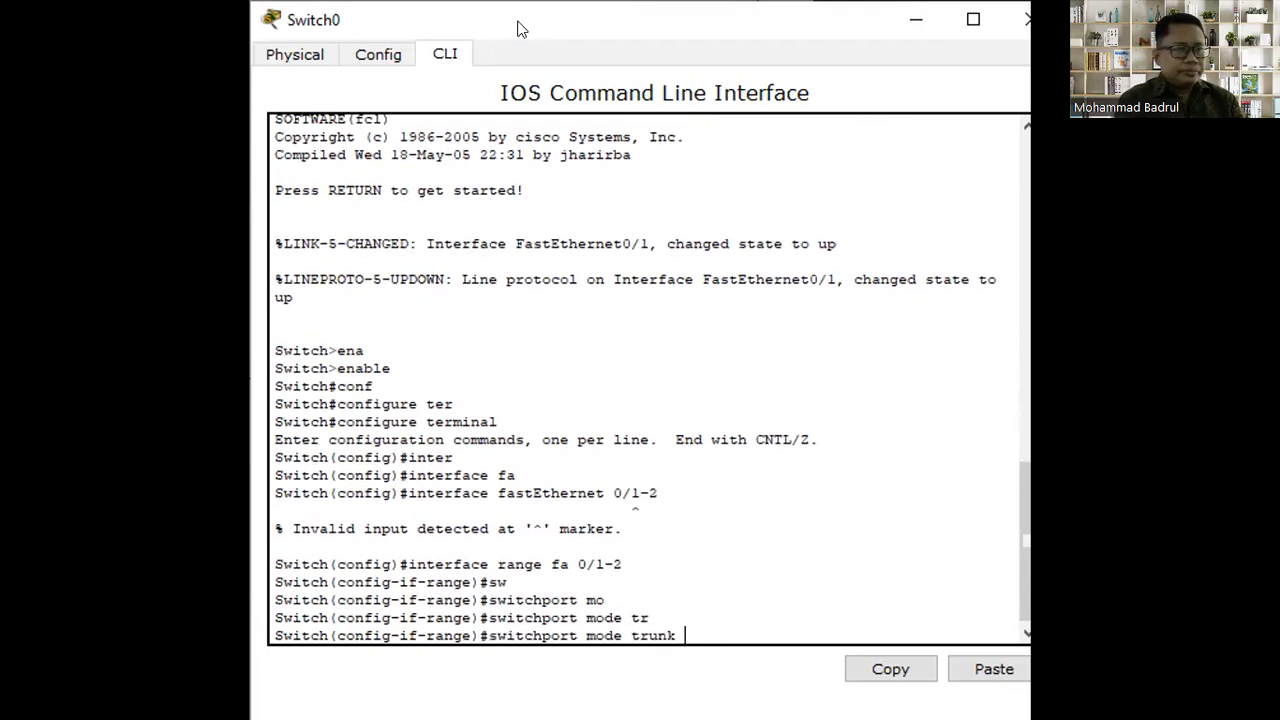
{"action": "key", "text": "Return"}
{"action": "key", "text": "Return"}
Exit interface and global configuration on Switch0, back to the privileged prompt
{"action": "type", "text": "exit"}
{"action": "key", "text": "Return"}
{"action": "type", "text": "exit"}
{"action": "key", "text": "Return"}
{"action": "key", "text": "Return"}
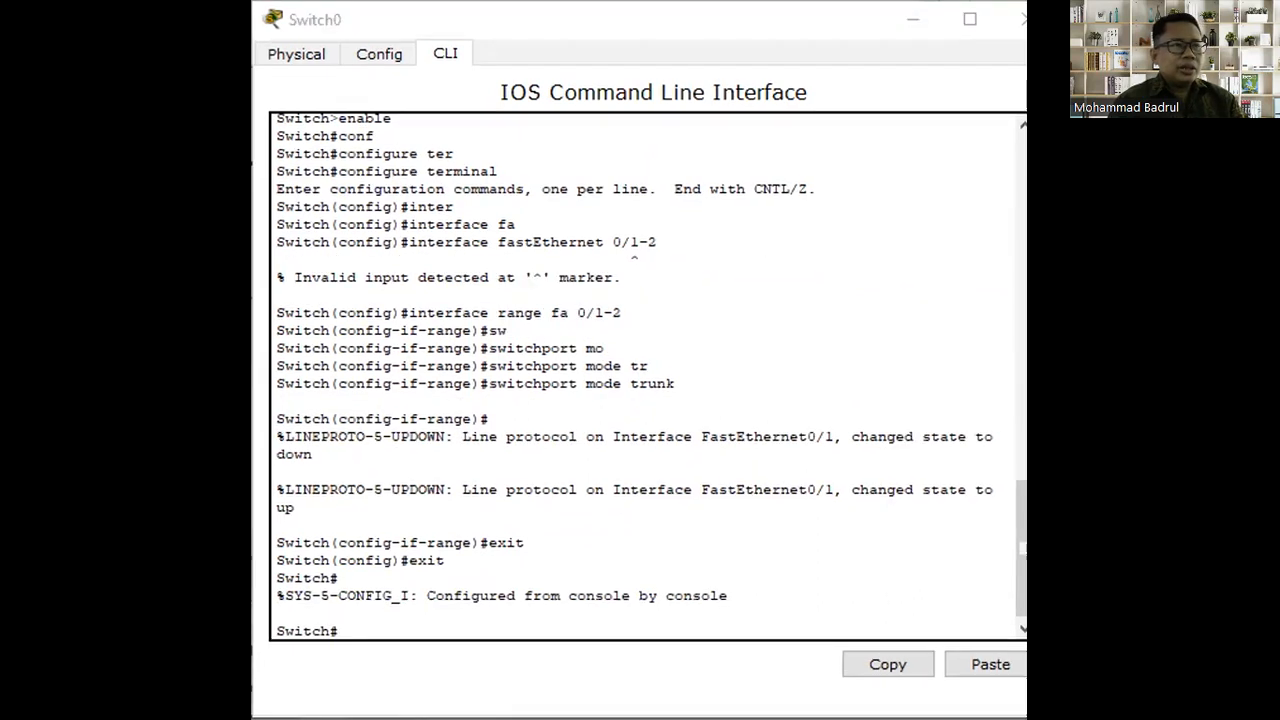
{"action": "left_click", "coordinate": [507, 15]}
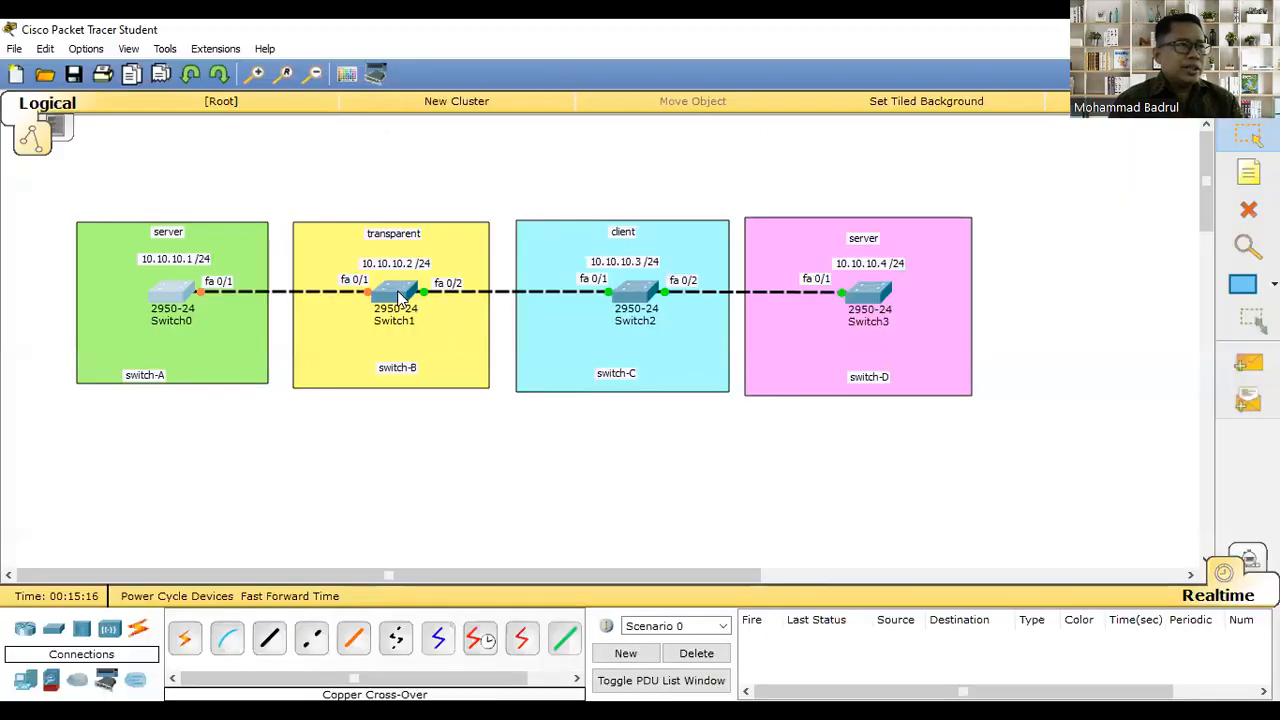
Open Switch1's command line and enter global configuration mode with enable and configure terminal
{"action": "left_click", "coordinate": [398, 298]}
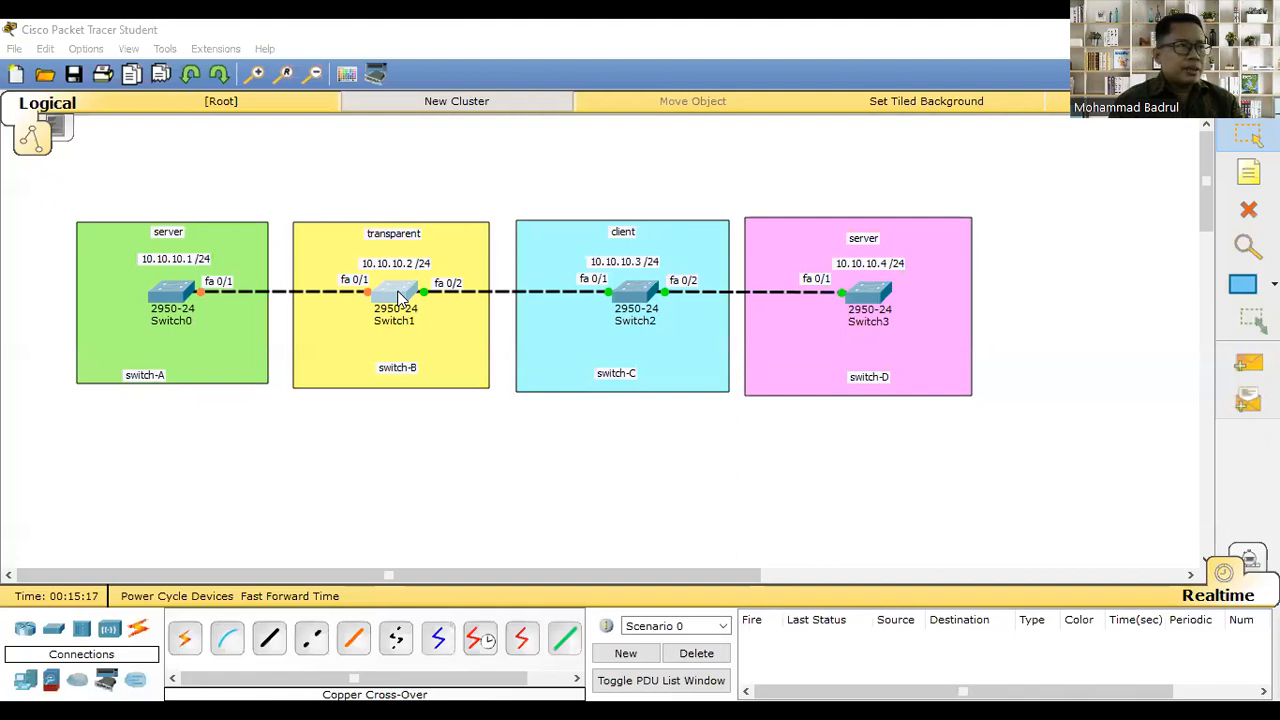
{"action": "key", "text": "Return"}
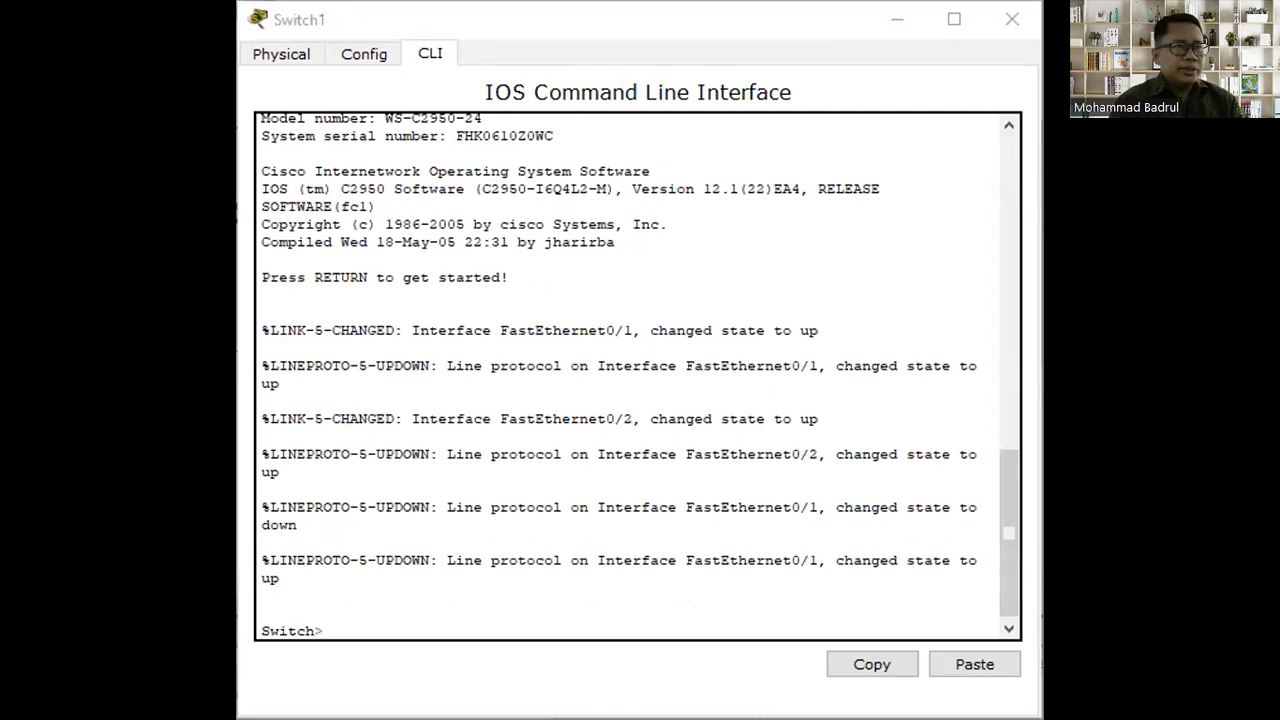
{"action": "left_click", "coordinate": [543, 26]}
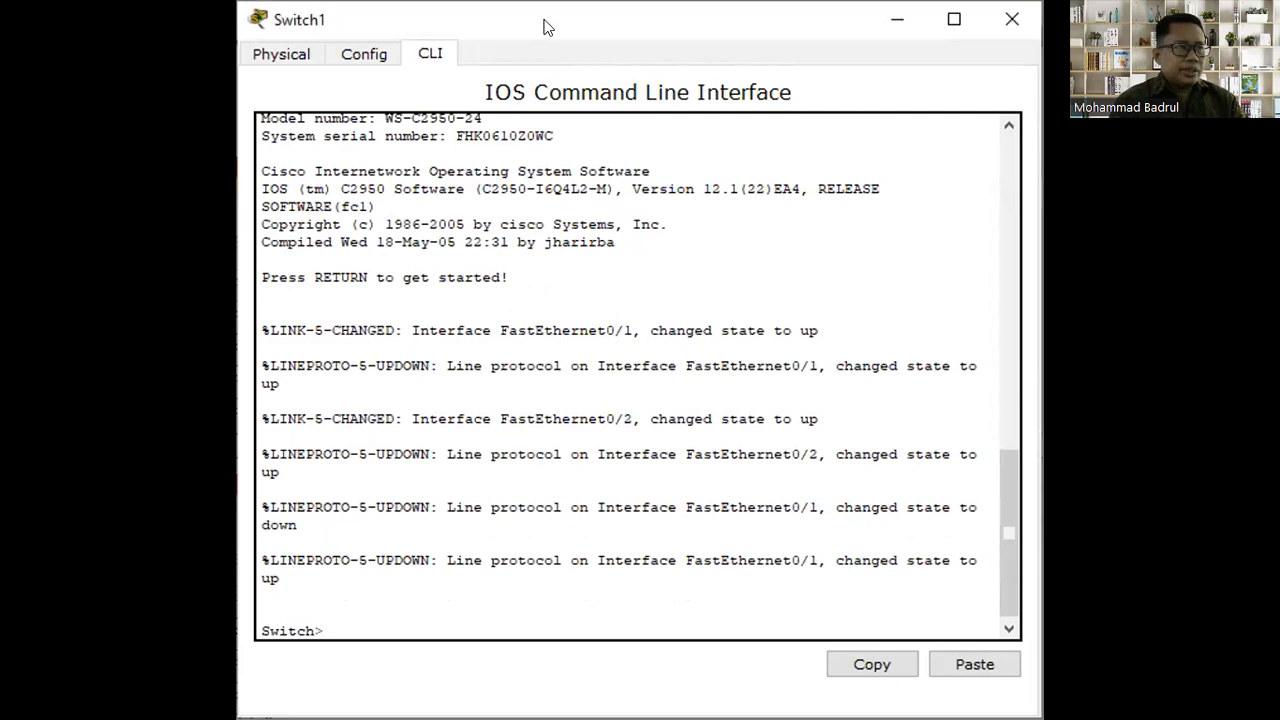
{"action": "type", "text": "ena"}
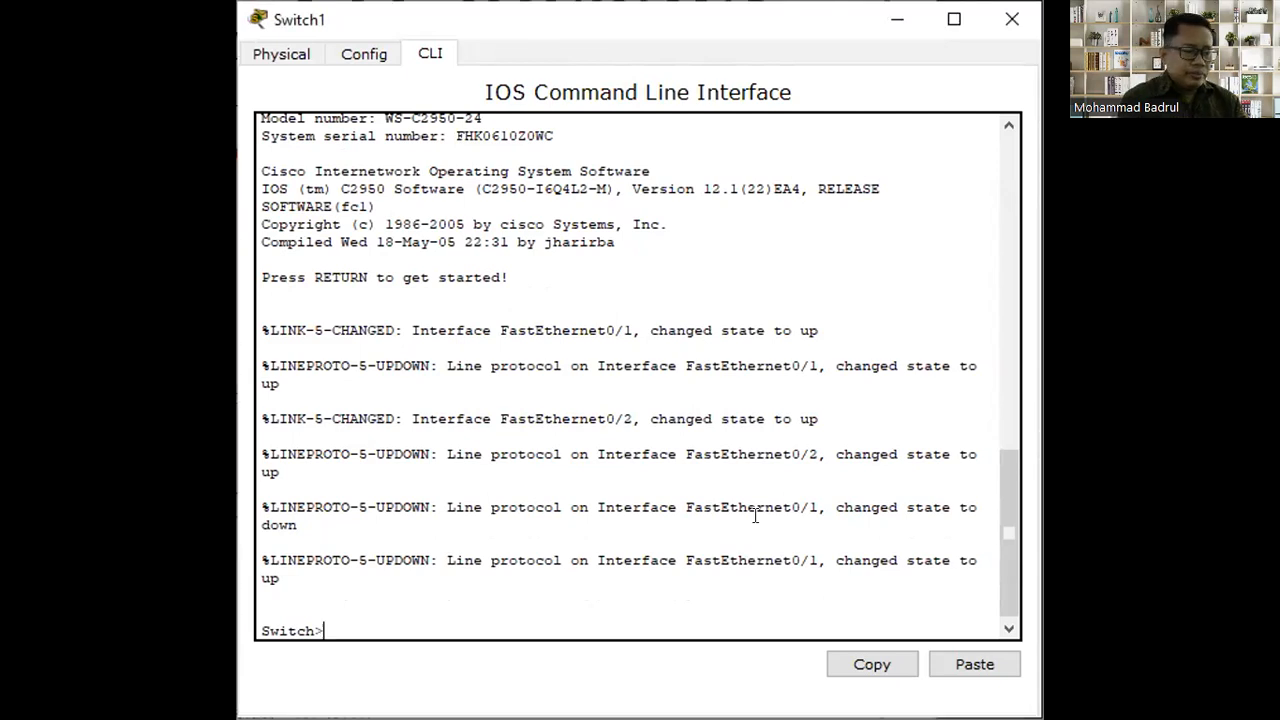
{"action": "key", "text": "Tab"}
{"action": "key", "text": "Return"}
{"action": "type", "text": "conf"}
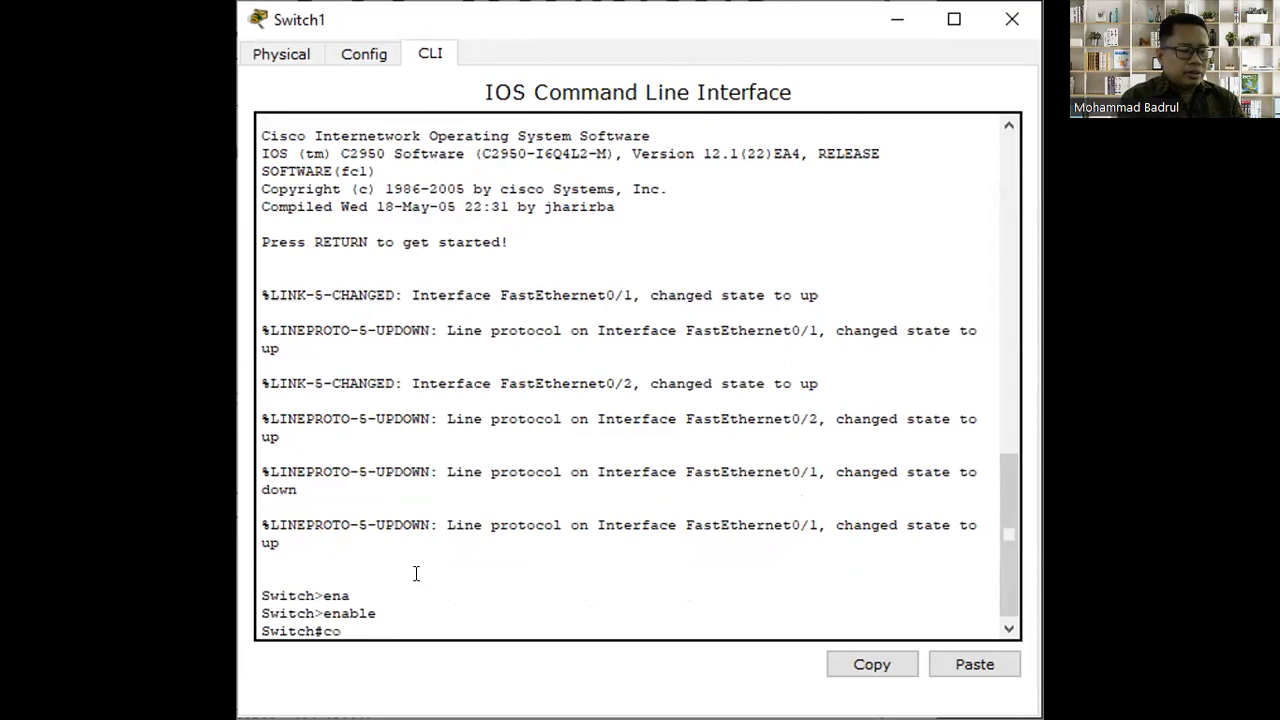
{"action": "key", "text": "Tab"}
{"action": "type", "text": "ter"}
{"action": "key", "text": "Tab"}
{"action": "key", "text": "Return"}
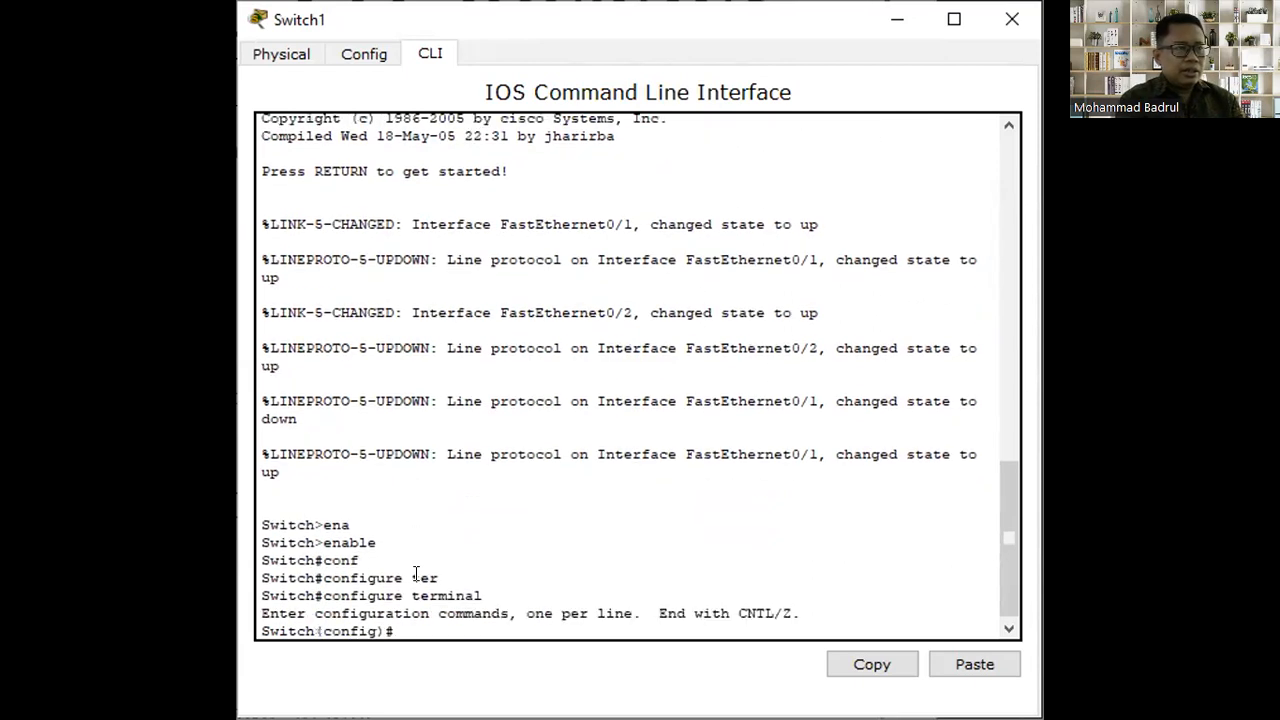
Select Switch1's first two ports with interface range fastEthernet 0/1-2
{"action": "type", "text": "inte"}
{"action": "key", "text": "Tab"}
{"action": "type", "text": "ra"}
{"action": "key", "text": "Tab"}
{"action": "type", "text": "fa"}
{"action": "key", "text": "Tab"}
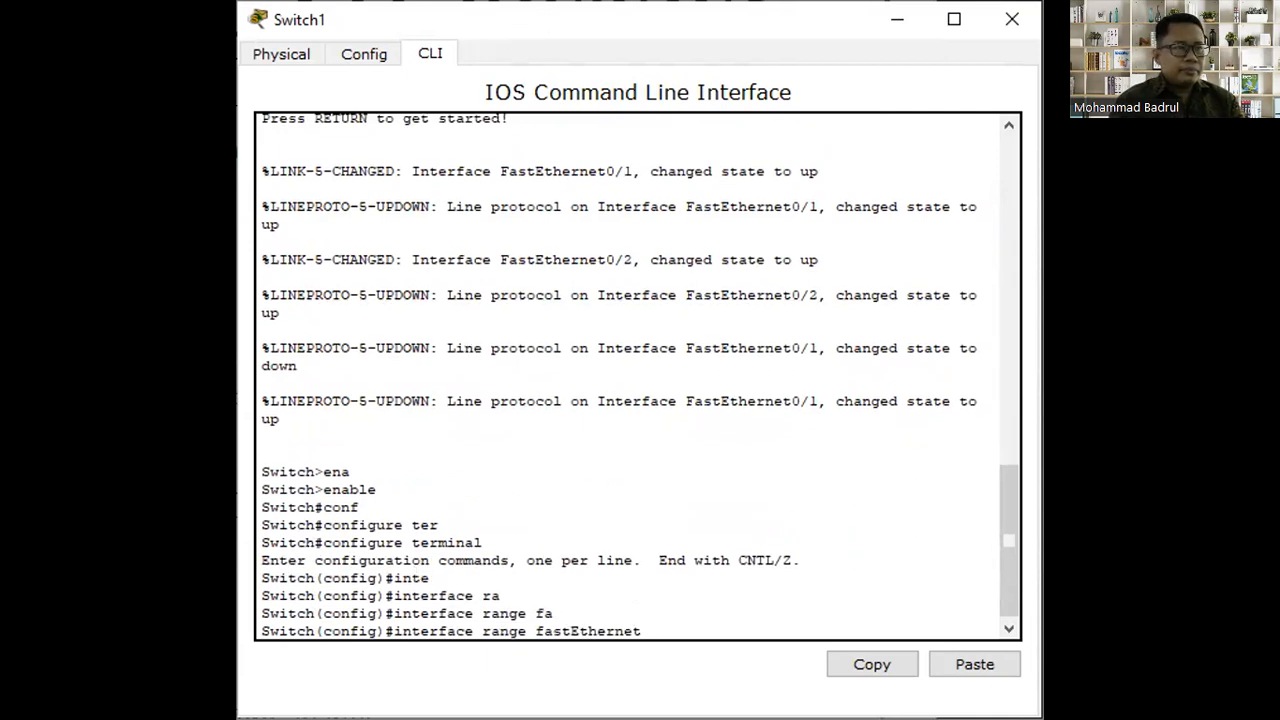
{"action": "type", "text": "0"}
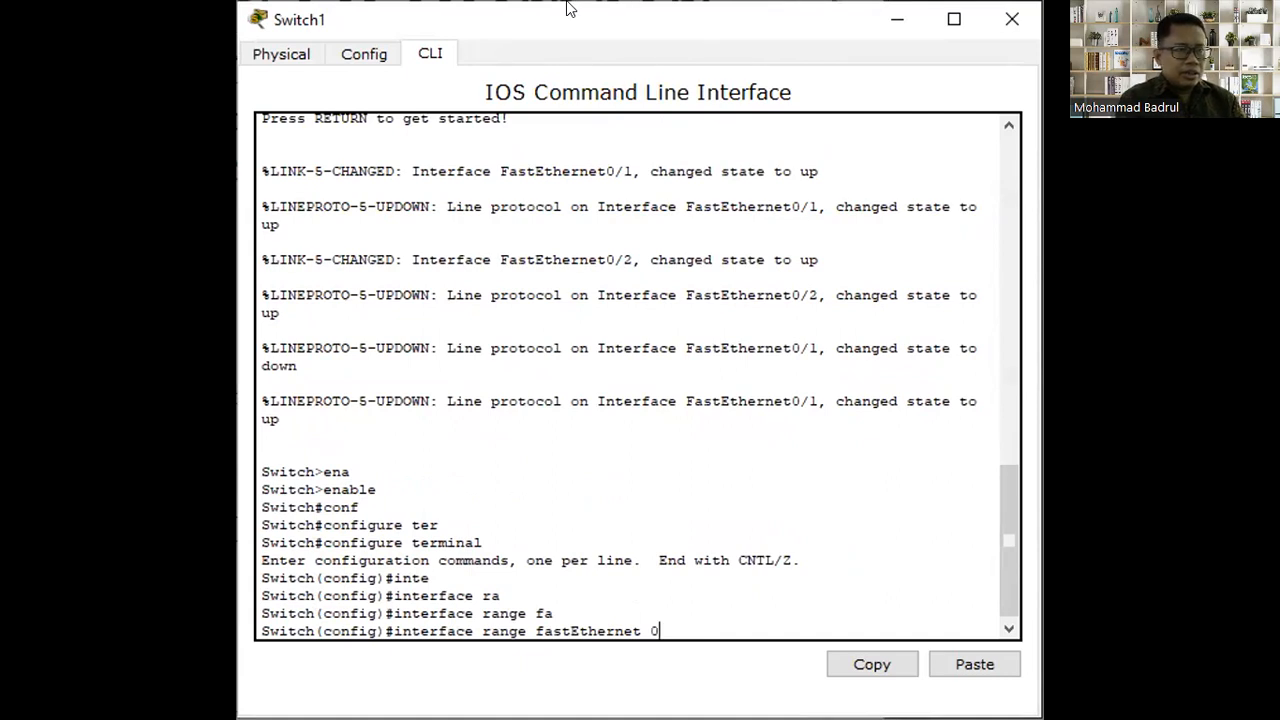
{"action": "type", "text": "/"}
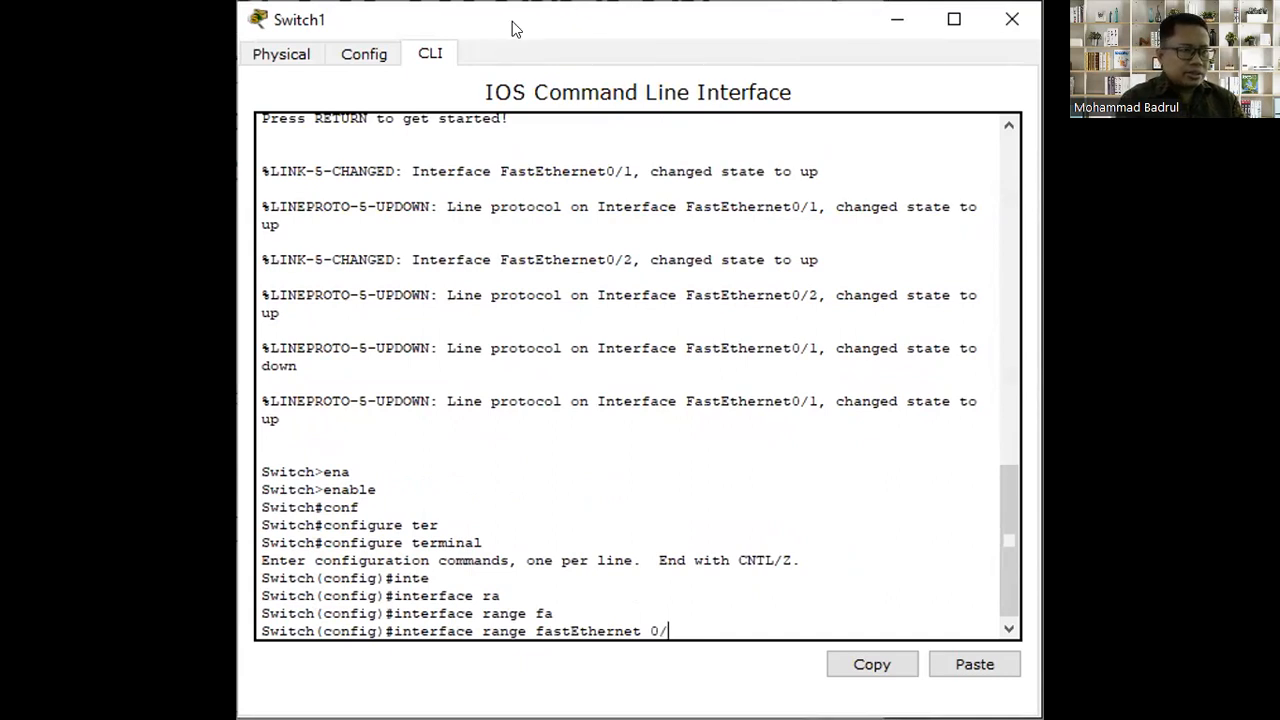
{"action": "type", "text": "1-2"}
{"action": "key", "text": "Return"}
Set Switch1's selected port range to trunking with switchport mode trunk
{"action": "type", "text": "sw"}
{"action": "key", "text": "Tab"}
{"action": "type", "text": "mo"}
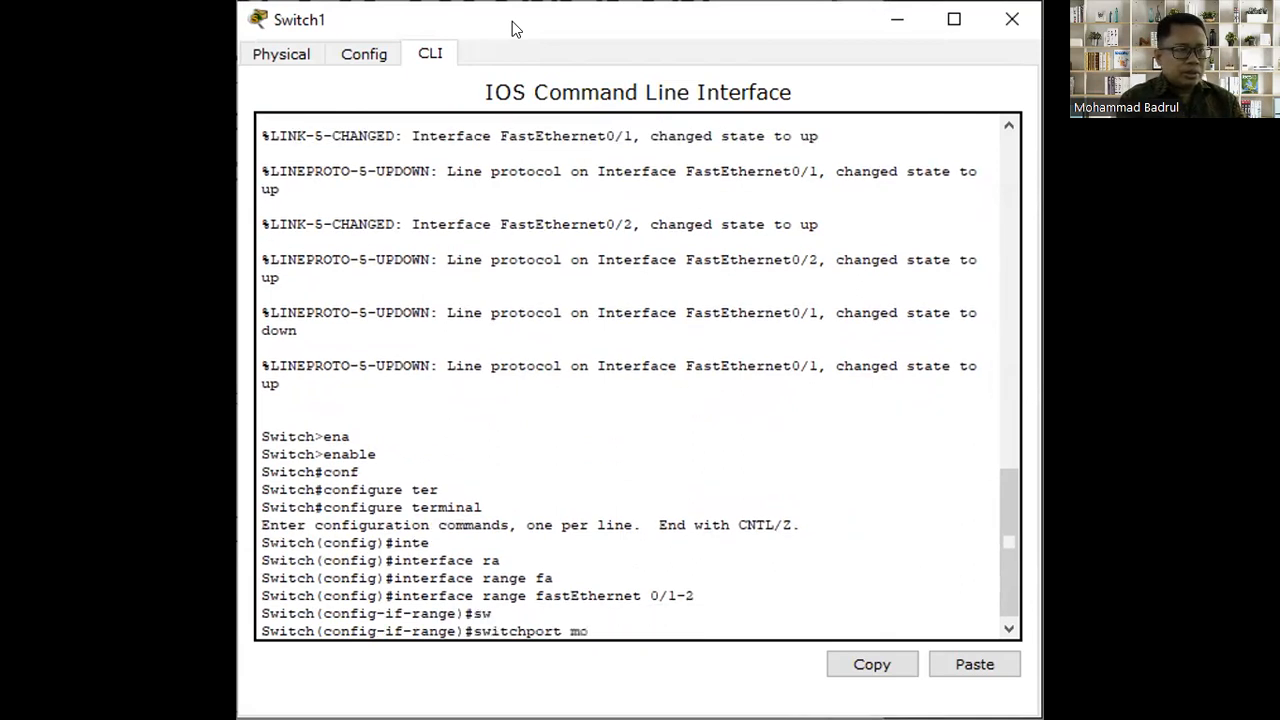
{"action": "key", "text": "Tab"}
{"action": "type", "text": "tr"}
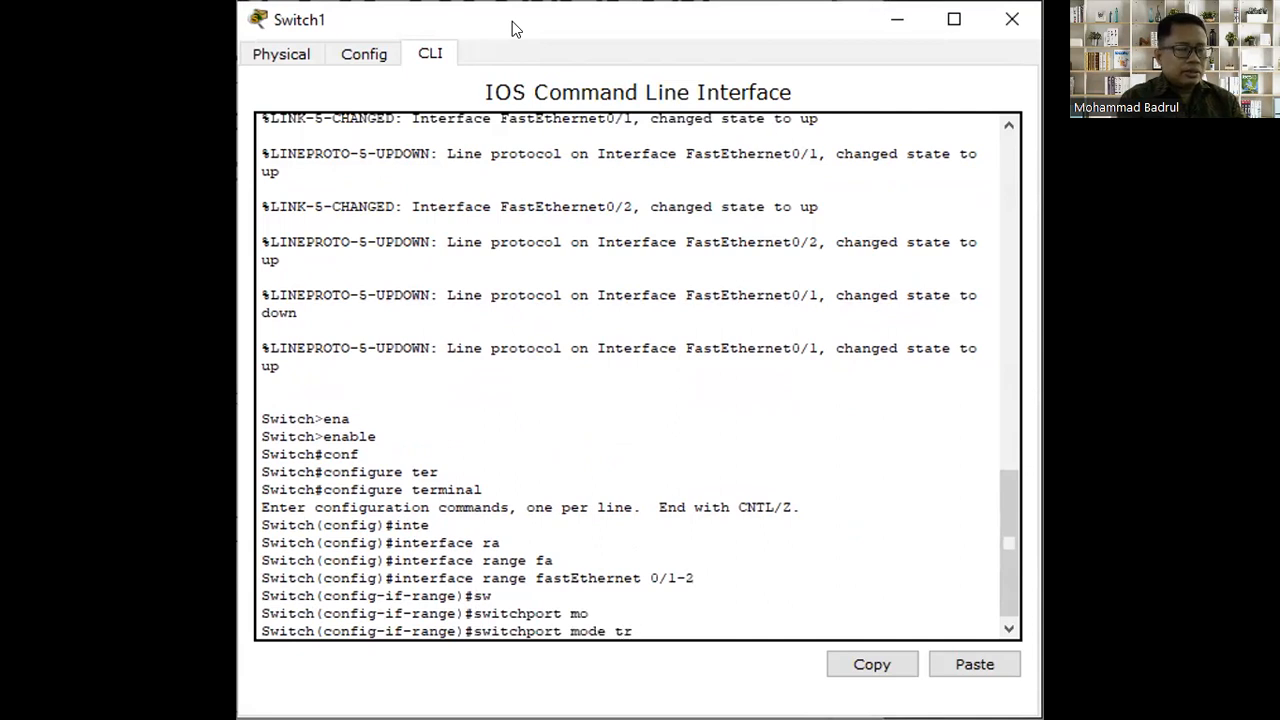
{"action": "type", "text": "unk"}
{"action": "key", "text": "Tab"}
{"action": "key", "text": "Return"}
Exit interface and global configuration on Switch1, back to the privileged prompt
{"action": "type", "text": "exit"}
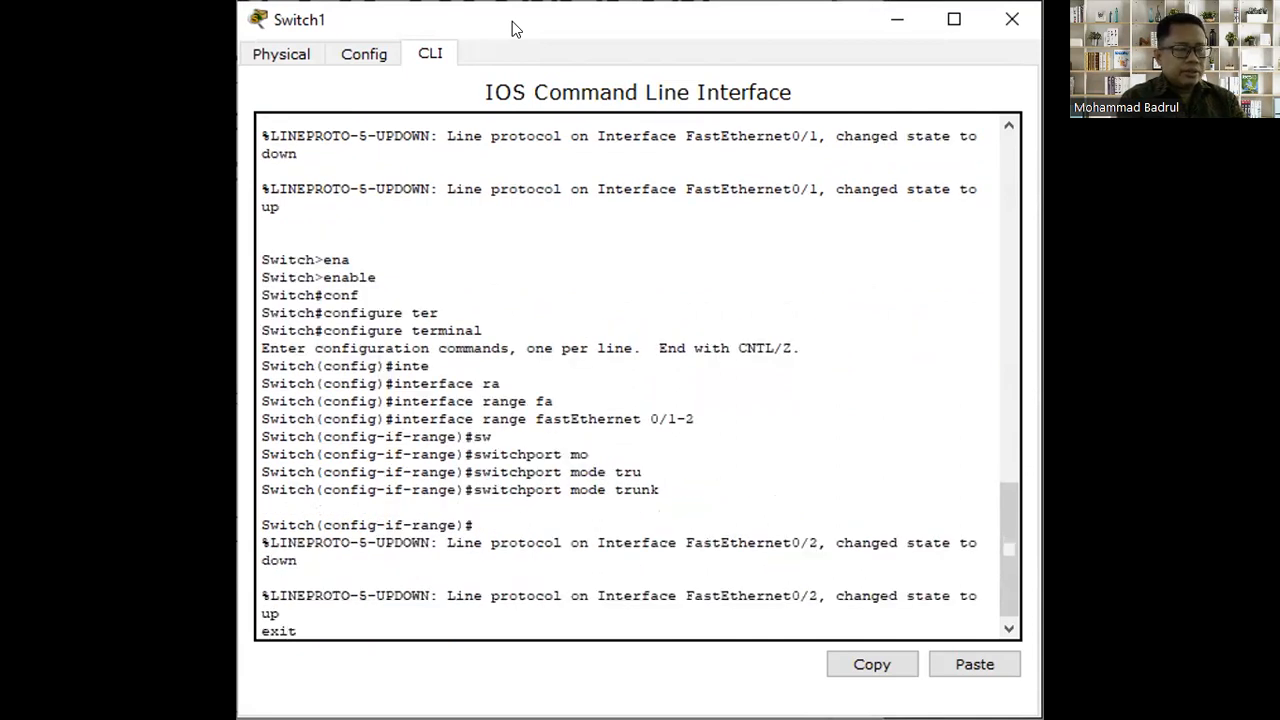
{"action": "key", "text": "Return"}
{"action": "type", "text": "exit"}
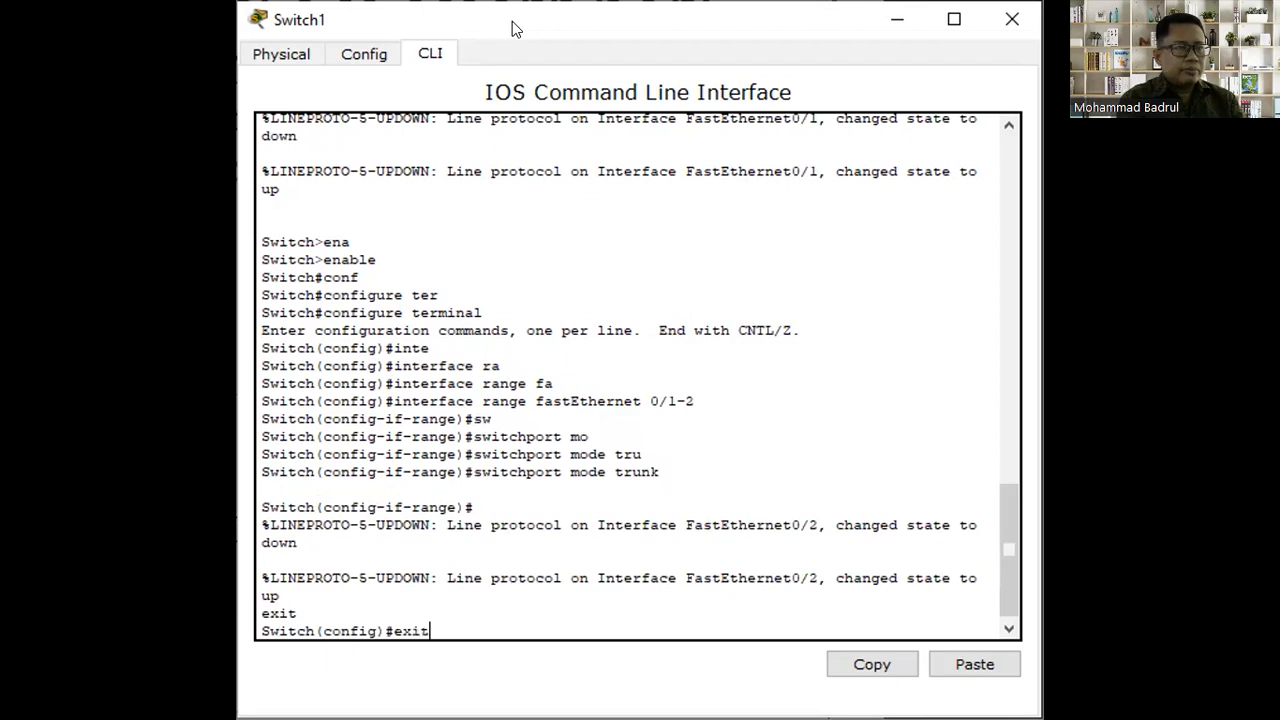
{"action": "key", "text": "Return"}
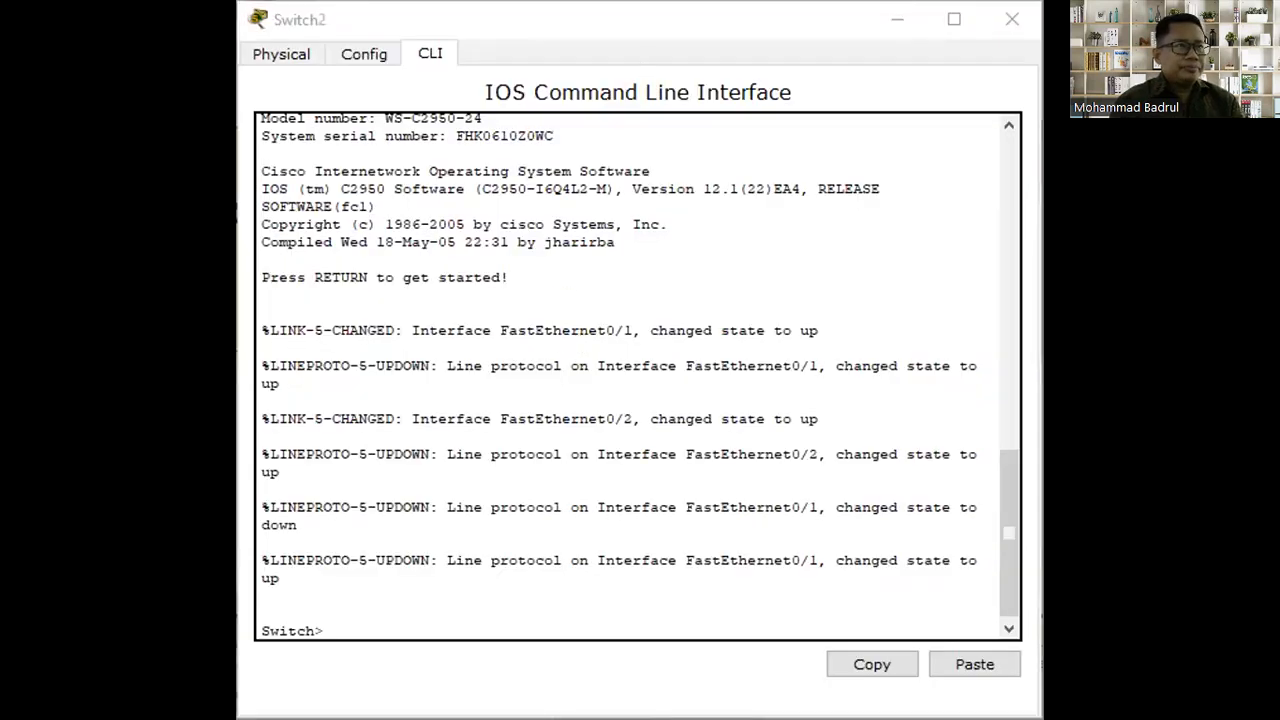
Enter global configuration mode on Switch2 with enable and configure terminal
{"action": "left_click", "coordinate": [706, 20]}
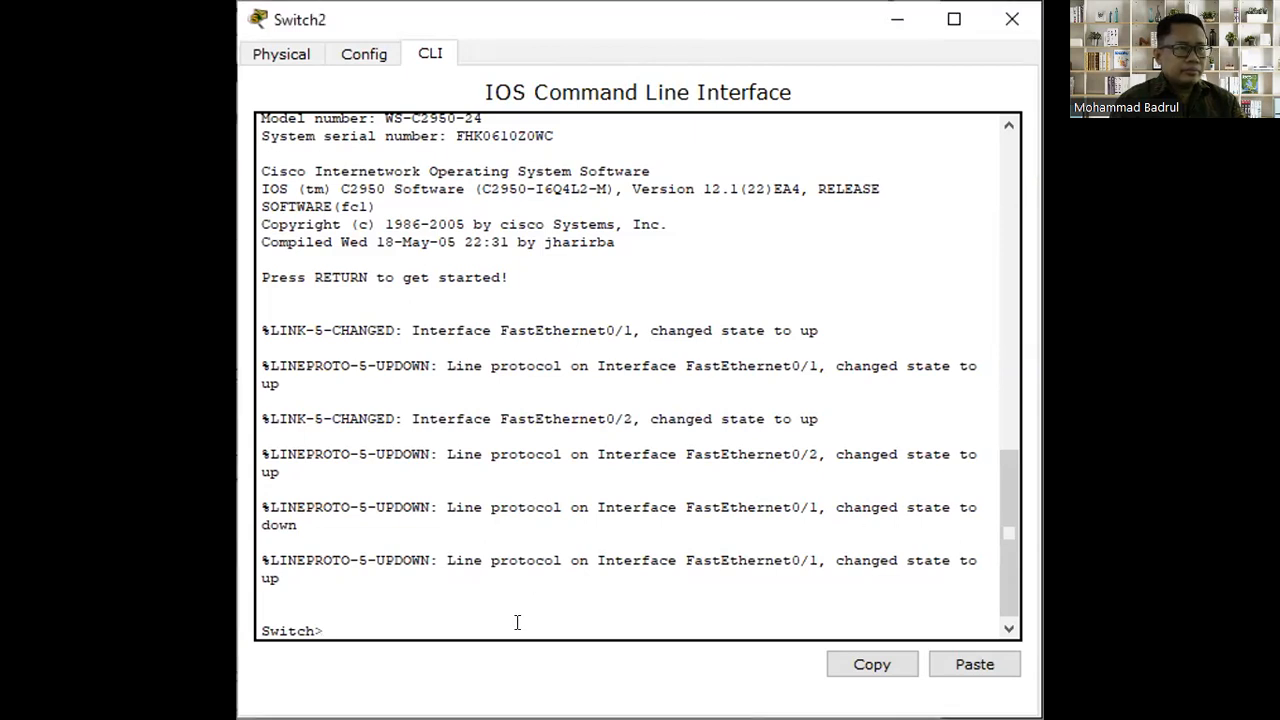
{"action": "type", "text": "ena"}
{"action": "key", "text": "Tab"}
{"action": "key", "text": "Return"}
{"action": "type", "text": "conf"}
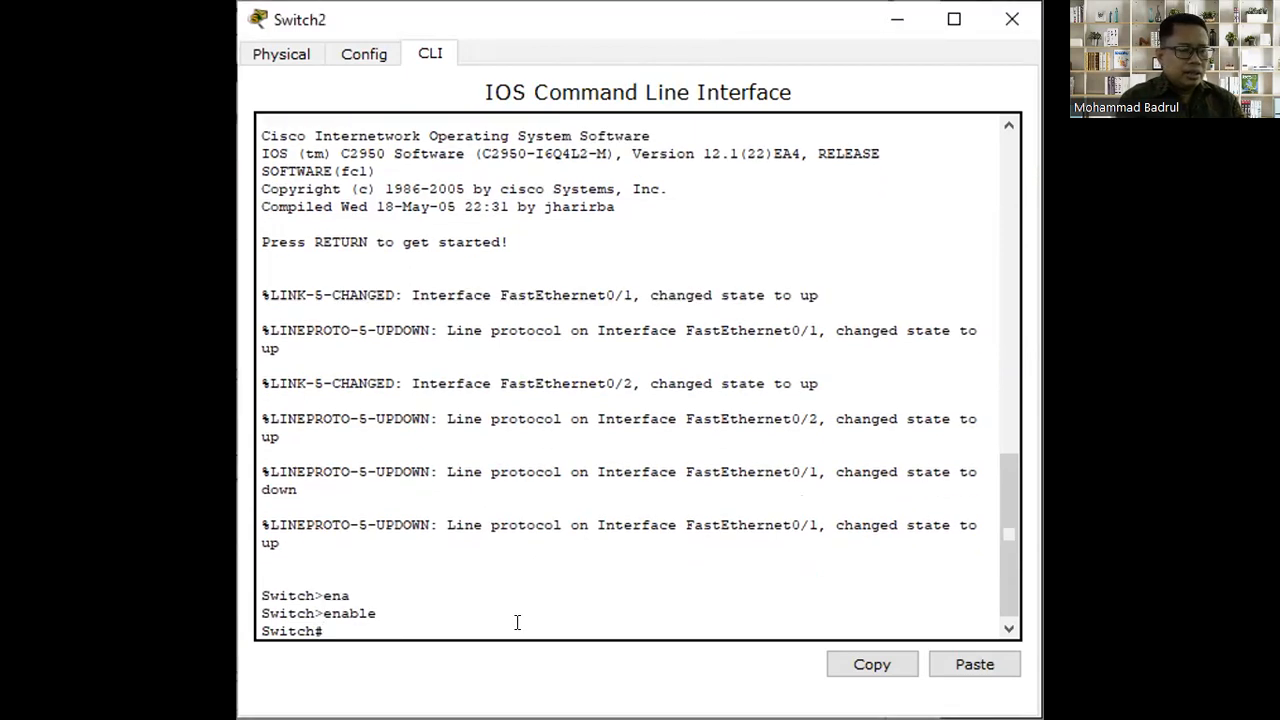
{"action": "key", "text": "Tab"}
{"action": "type", "text": "ter"}
{"action": "key", "text": "Tab"}
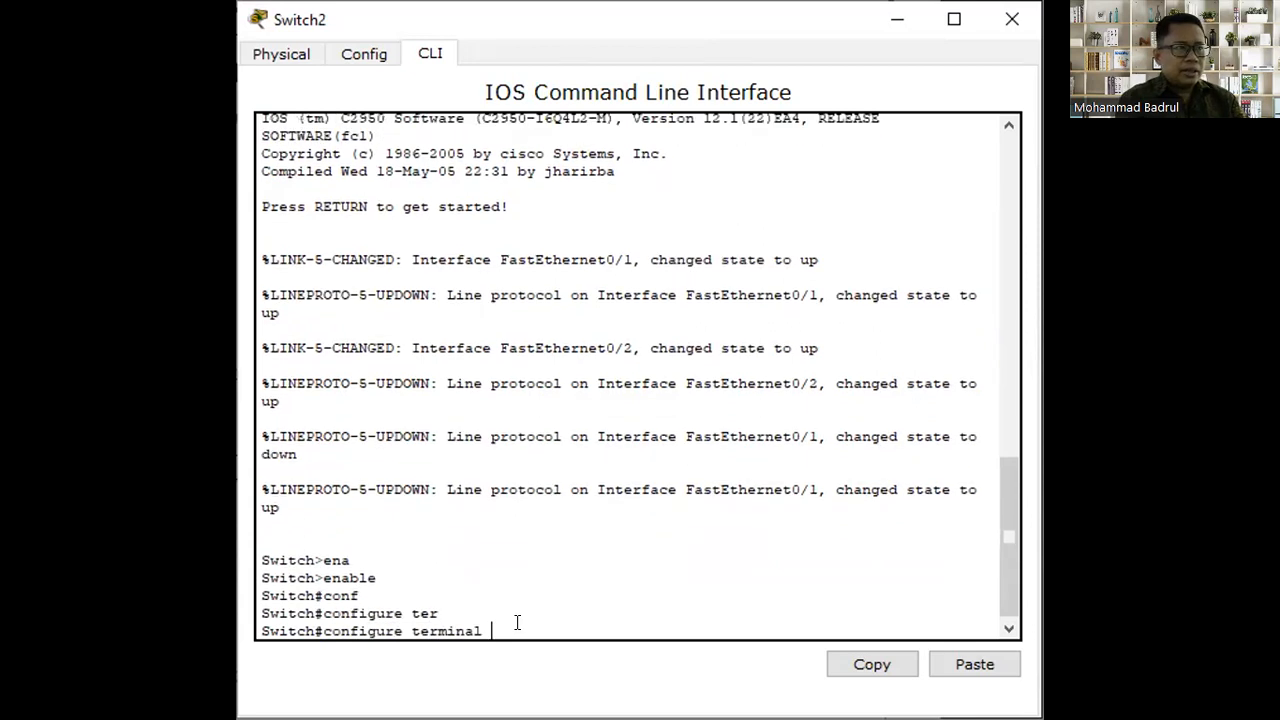
{"action": "key", "text": "Return"}
Select Switch2's first two ports with interface range fastEthernet 0/1-2
{"action": "type", "text": "inte"}
{"action": "key", "text": "Tab"}
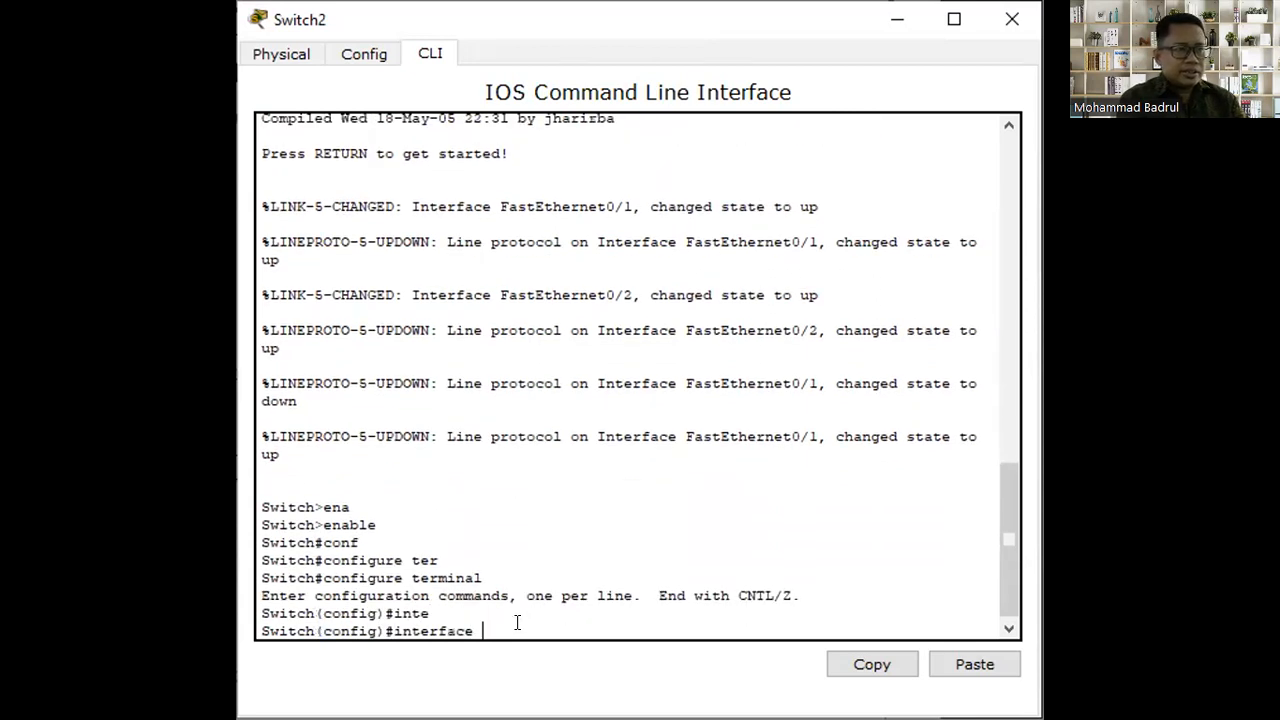
{"action": "type", "text": "ra"}
{"action": "key", "text": "Tab"}
{"action": "type", "text": "fa"}
{"action": "key", "text": "Tab"}
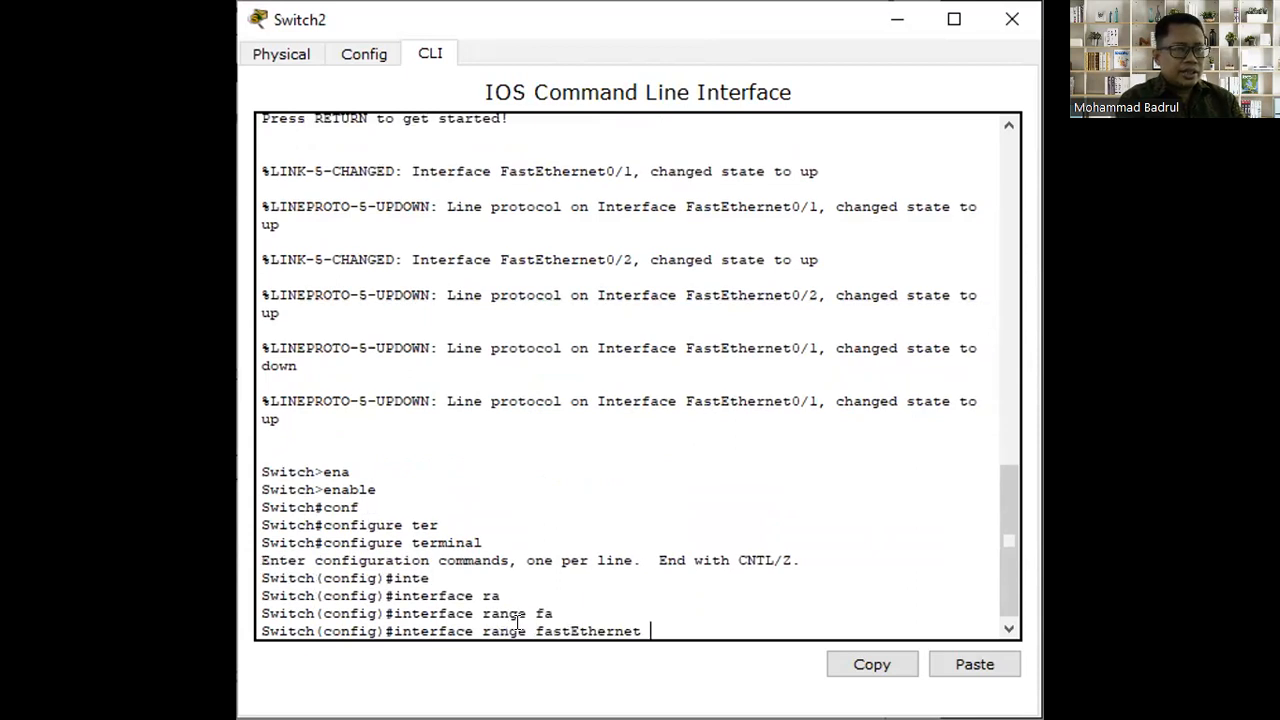
{"action": "type", "text": "0/1-2"}
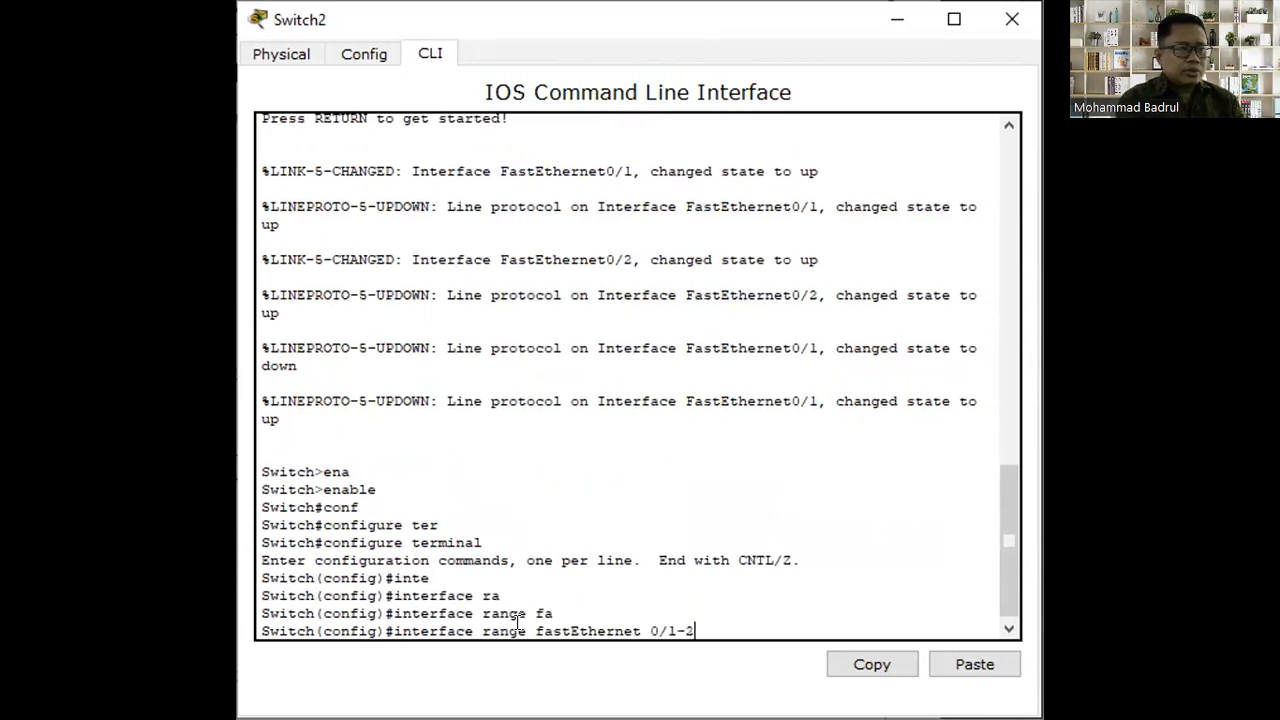
{"action": "key", "text": "Return"}
Set Switch2's selected port range to trunking with switchport mode trunk
{"action": "type", "text": "sw"}
{"action": "key", "text": "Tab"}
{"action": "type", "text": "mo"}
{"action": "key", "text": "Tab"}
{"action": "type", "text": "tru"}
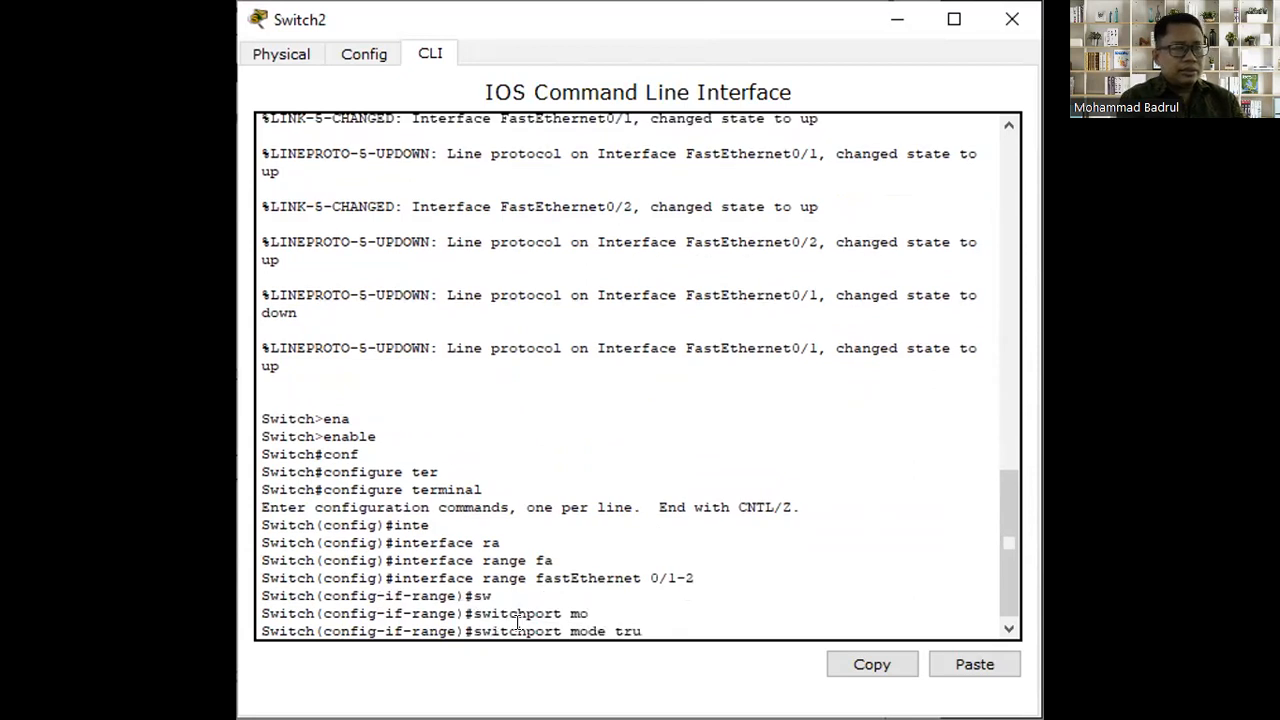
{"action": "key", "text": "Tab"}
{"action": "key", "text": "Return"}
{"action": "key", "text": "Return"}
Exit interface and global configuration on Switch2, back to the privileged prompt
{"action": "type", "text": "exit"}
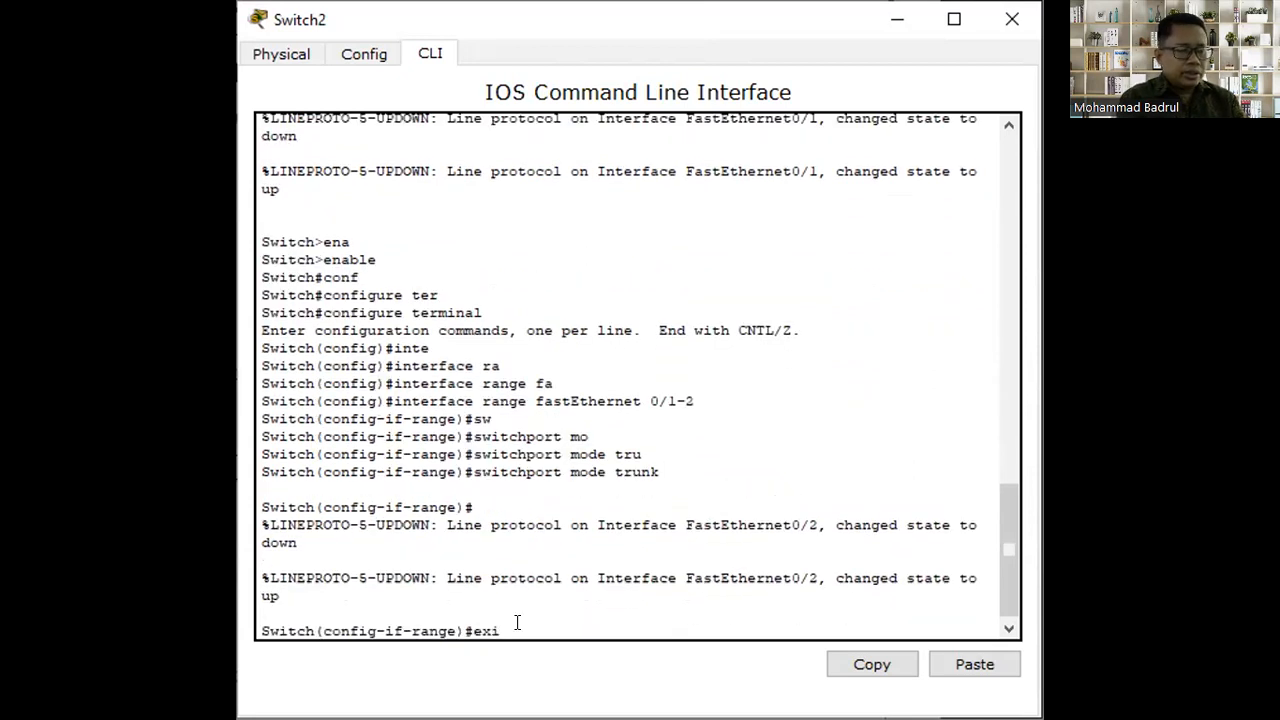
{"action": "key", "text": "Return"}
{"action": "type", "text": "exit"}
{"action": "key", "text": "Return"}
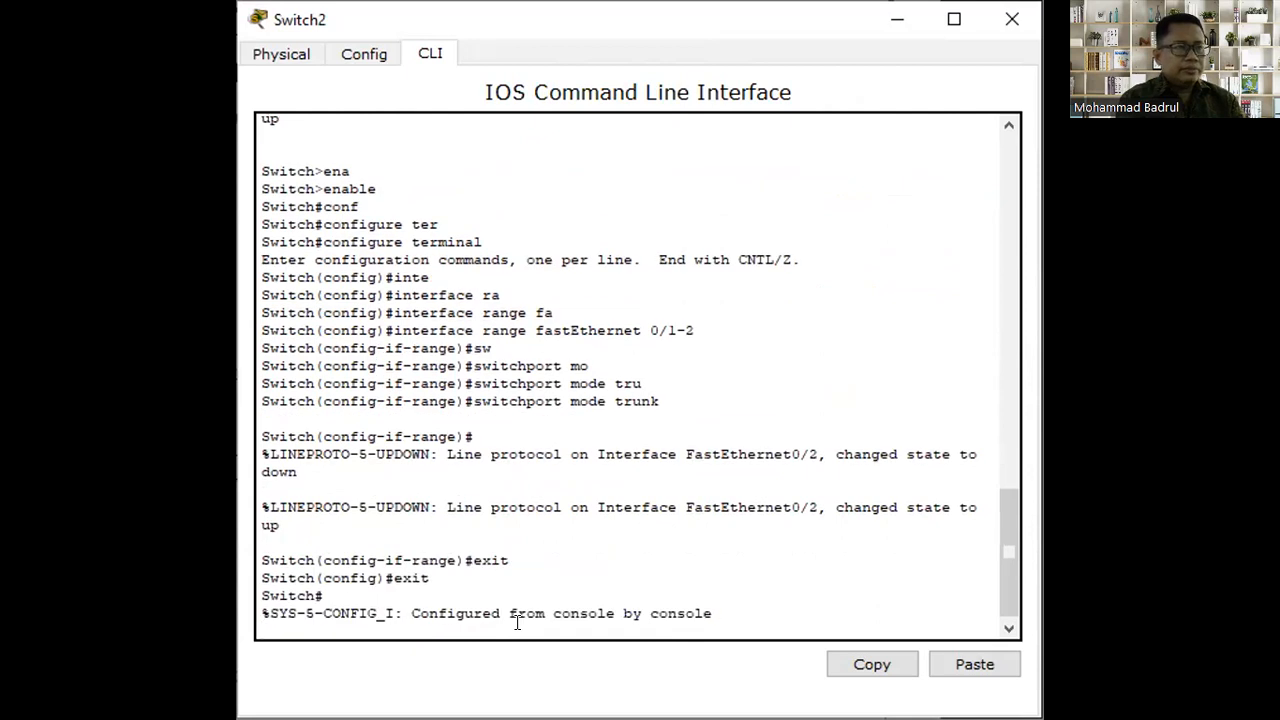
{"action": "key", "text": "Return"}
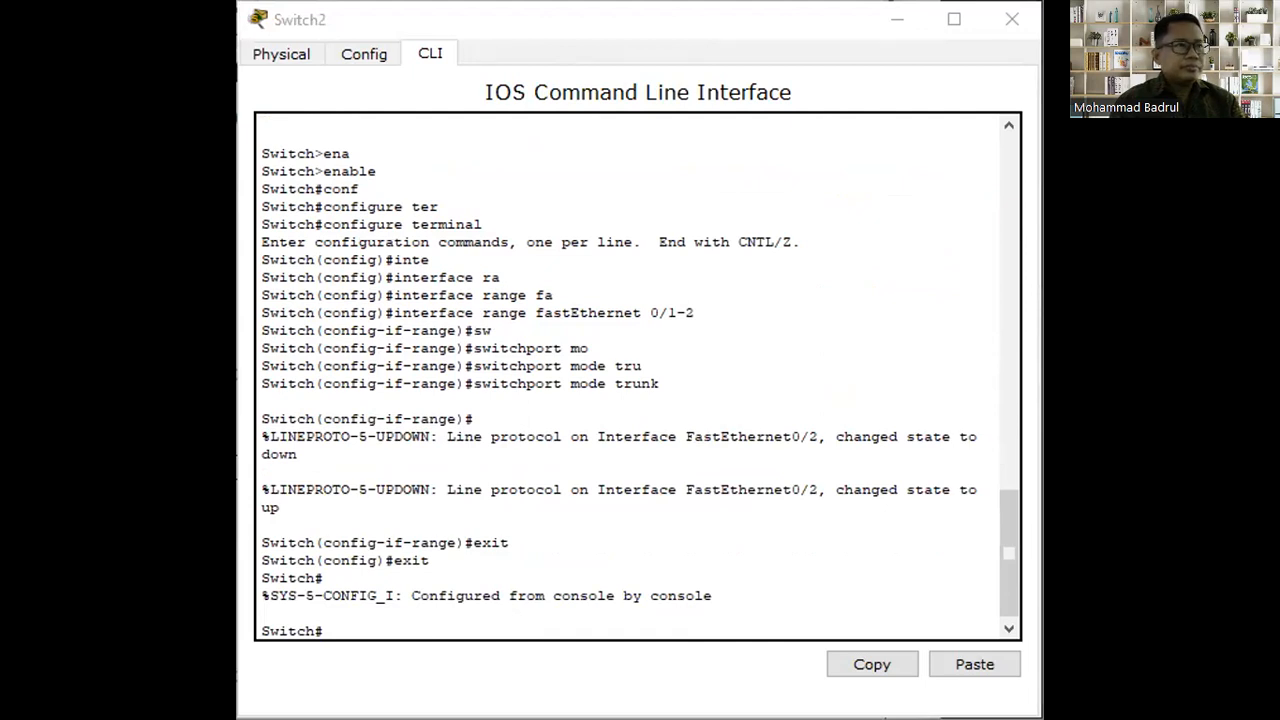
Open Switch3's command line and enter global configuration mode with enable and configure terminal
{"action": "key", "text": "alt+Tab"}
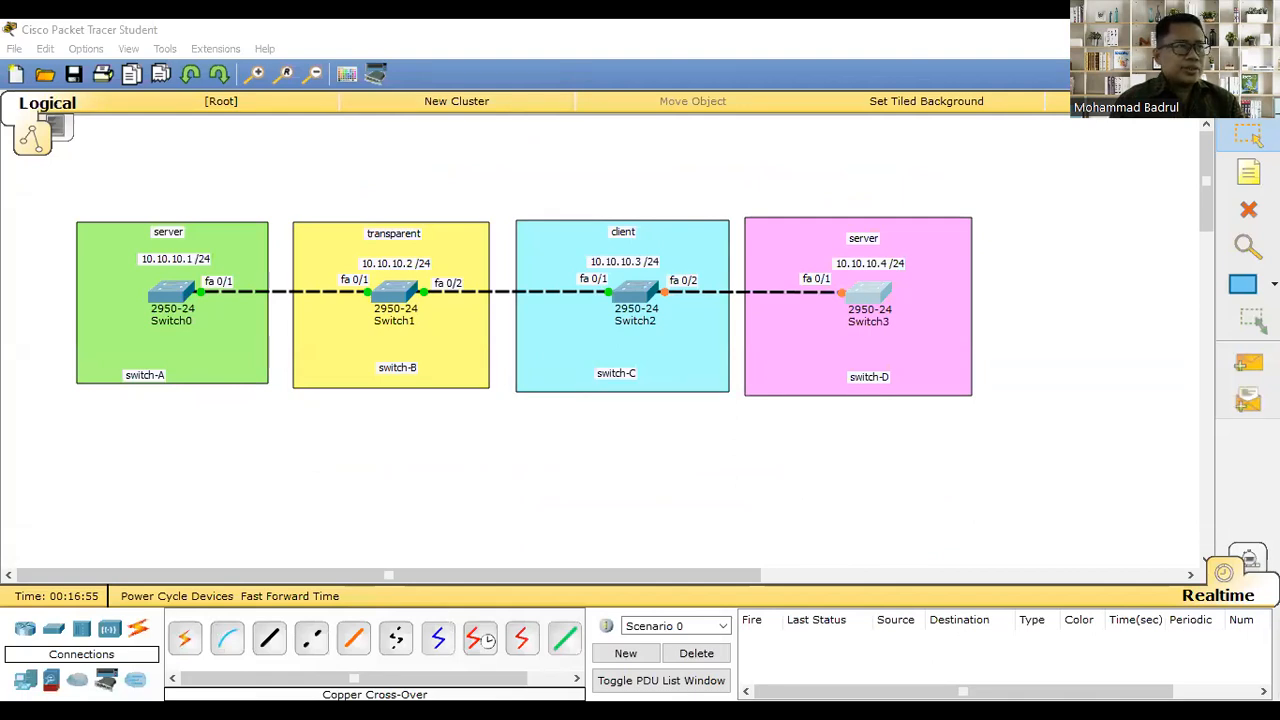
{"action": "left_click", "coordinate": [535, 391]}
{"action": "key", "text": "Return"}
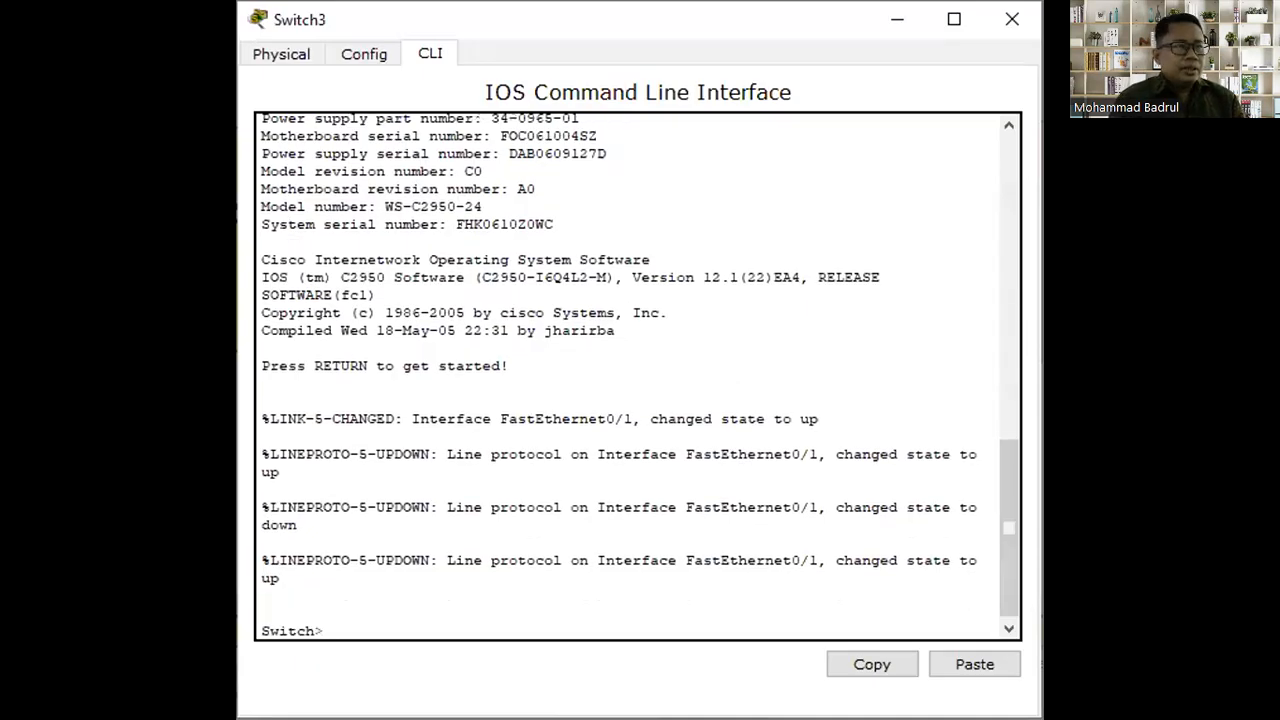
{"action": "left_click", "coordinate": [623, 17]}
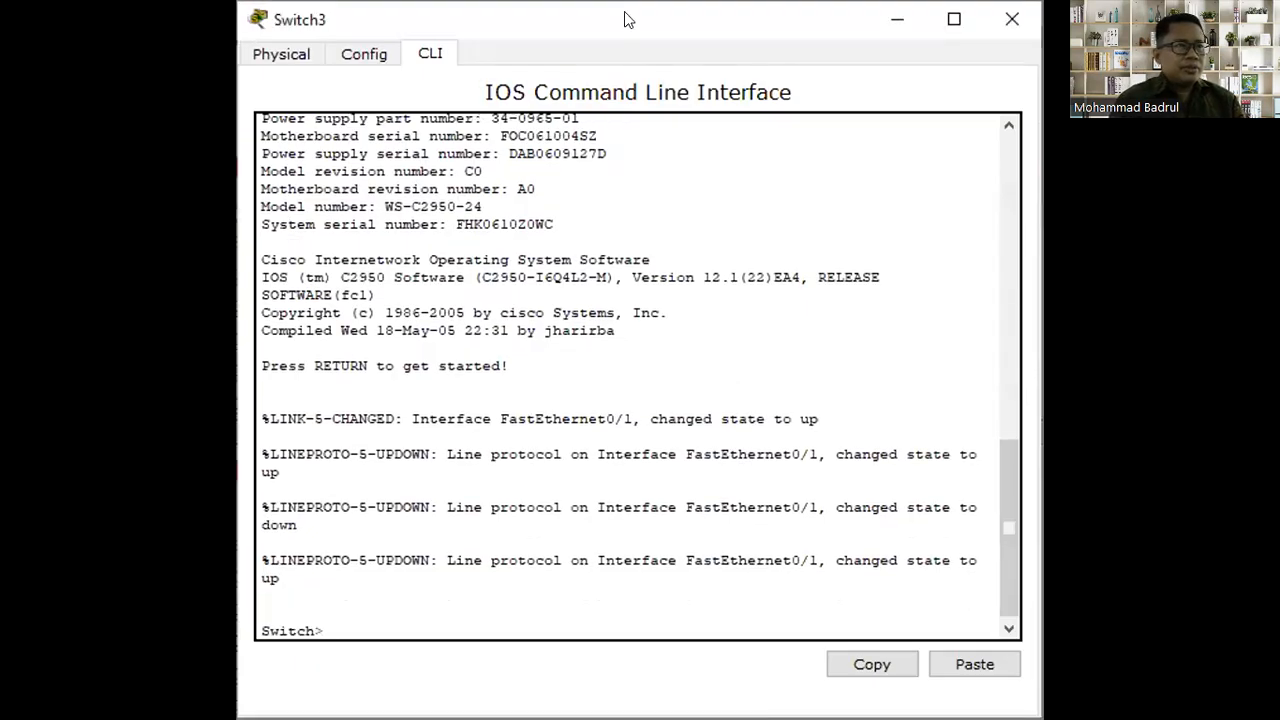
{"action": "type", "text": "ena"}
{"action": "key", "text": "Tab"}
{"action": "key", "text": "Return"}
{"action": "type", "text": "conf"}
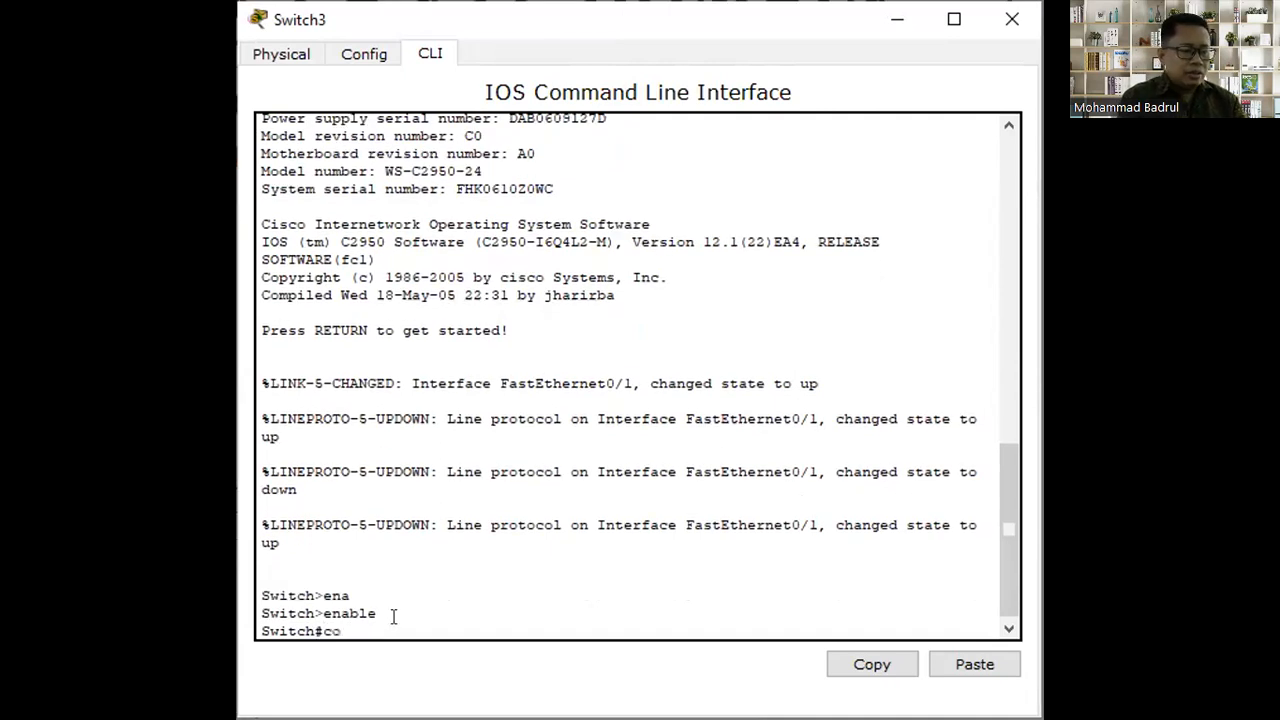
{"action": "key", "text": "Tab"}
{"action": "type", "text": "ter"}
{"action": "key", "text": "Tab"}
{"action": "key", "text": "Return"}
Select Switch3's first two ports with interface range fastEthernet 0/1-2
{"action": "type", "text": "int"}
{"action": "key", "text": "Tab"}
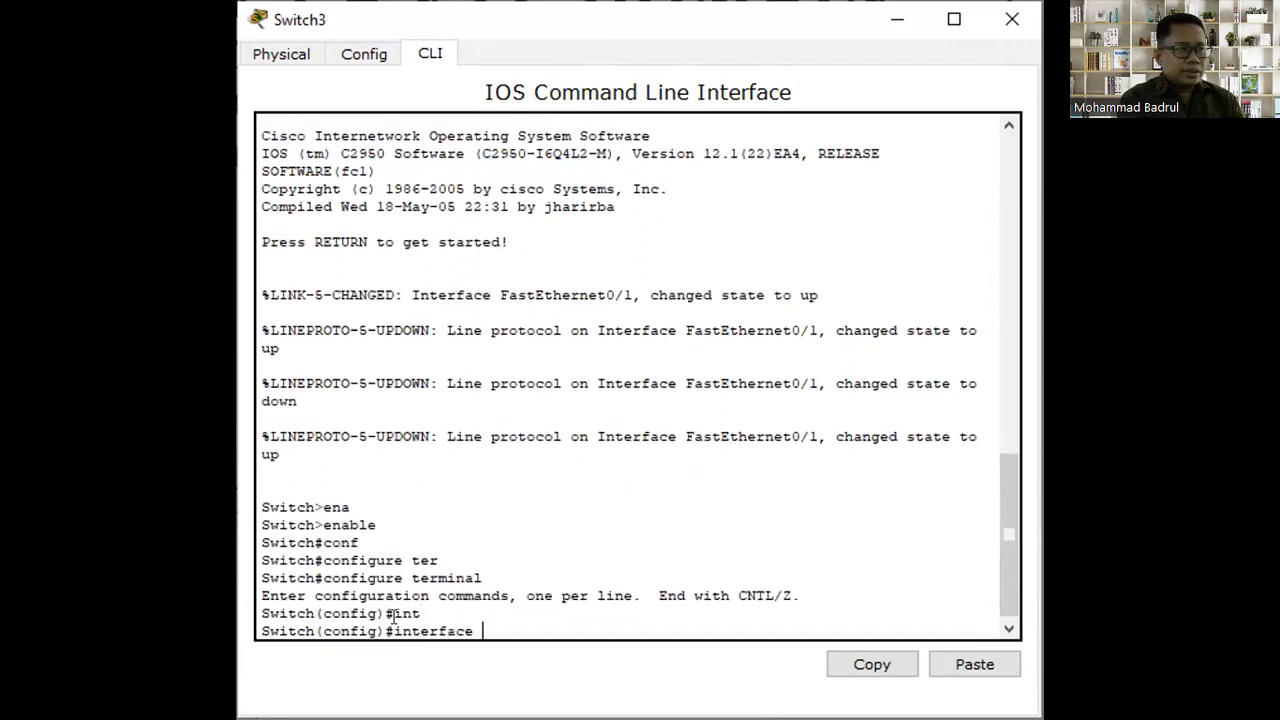
{"action": "type", "text": "ra"}
{"action": "key", "text": "Tab"}
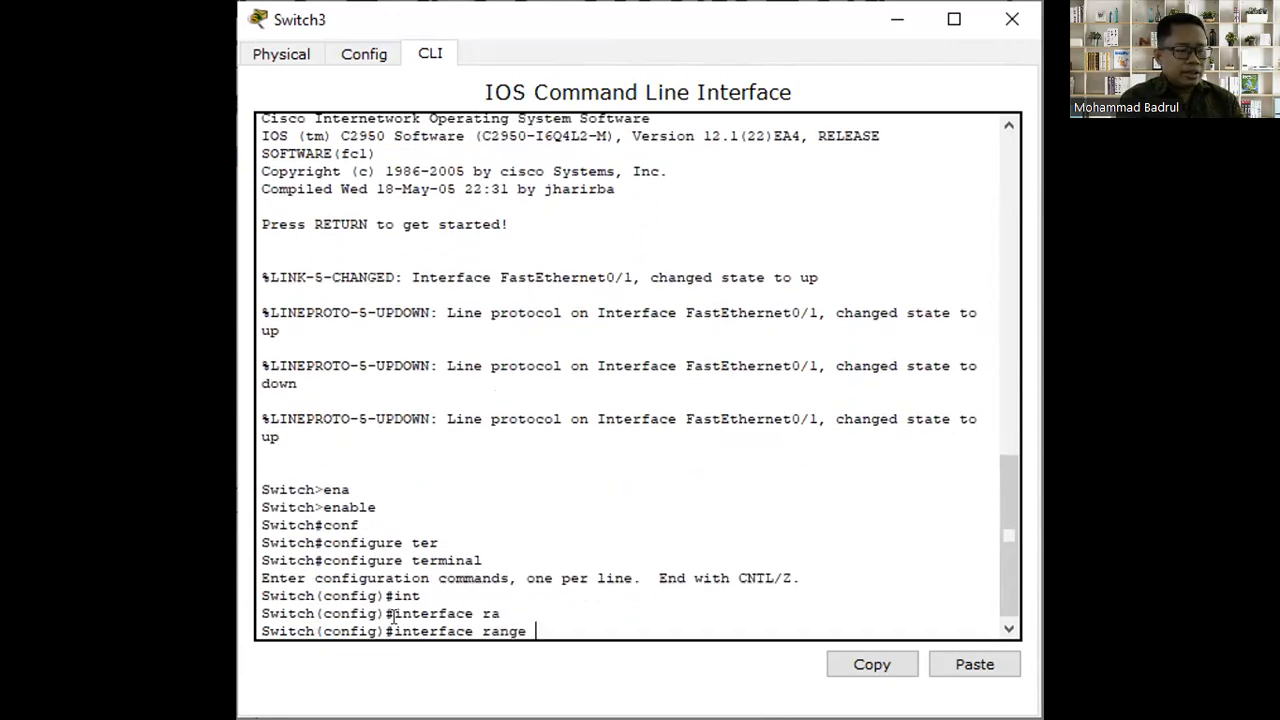
{"action": "type", "text": "fa"}
{"action": "key", "text": "Tab"}
{"action": "type", "text": "0/1-2"}
{"action": "key", "text": "Return"}
Set Switch3's selected port range to trunking with switchport mode trunk
{"action": "type", "text": "sw"}
{"action": "key", "text": "Tab"}
{"action": "type", "text": "mo"}
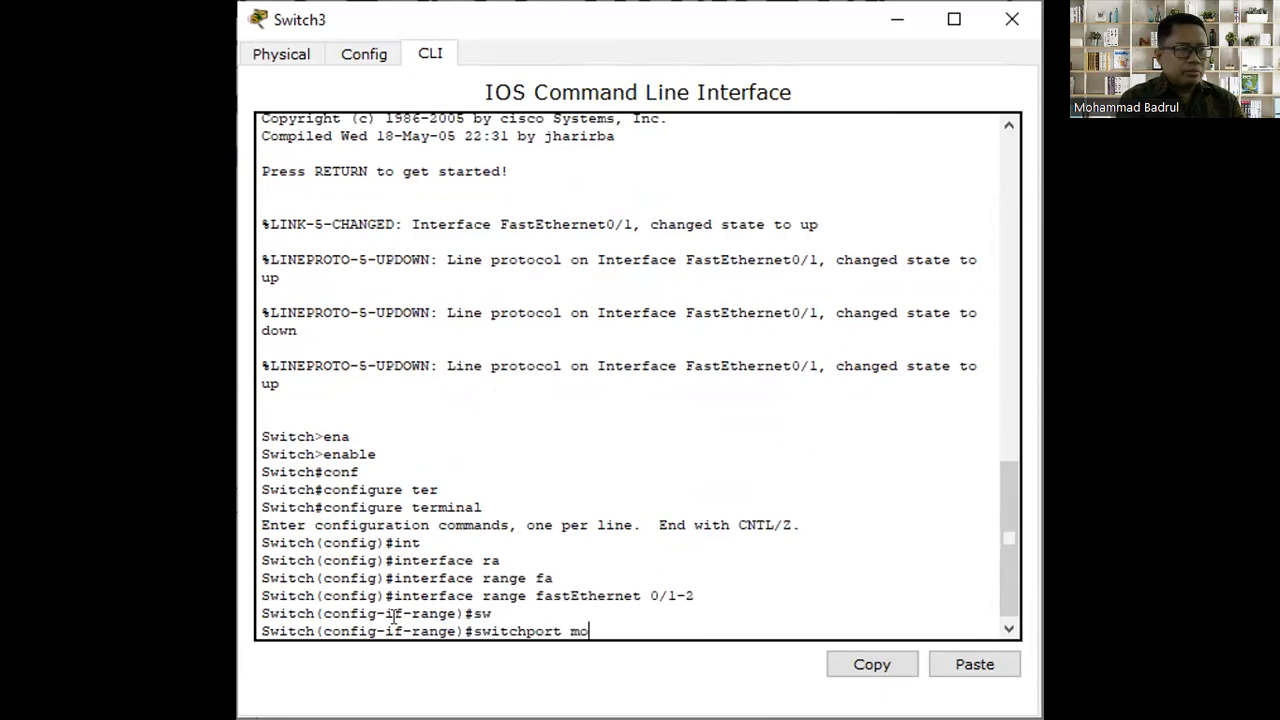
{"action": "key", "text": "Tab"}
{"action": "type", "text": "tr"}
{"action": "key", "text": "Tab"}
{"action": "key", "text": "Return"}
Exit interface and global configuration on Switch3, back to the privileged prompt
{"action": "type", "text": "exit"}
{"action": "key", "text": "Return"}
{"action": "type", "text": "exit"}
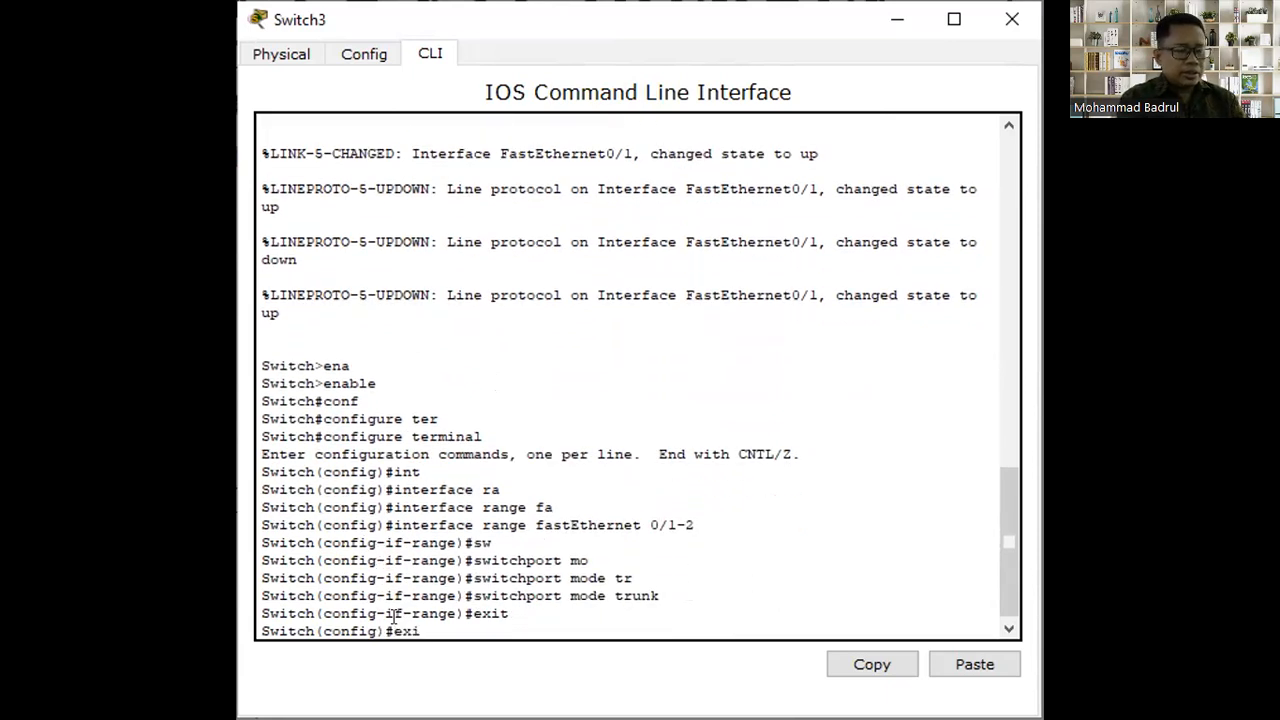
{"action": "key", "text": "Return"}
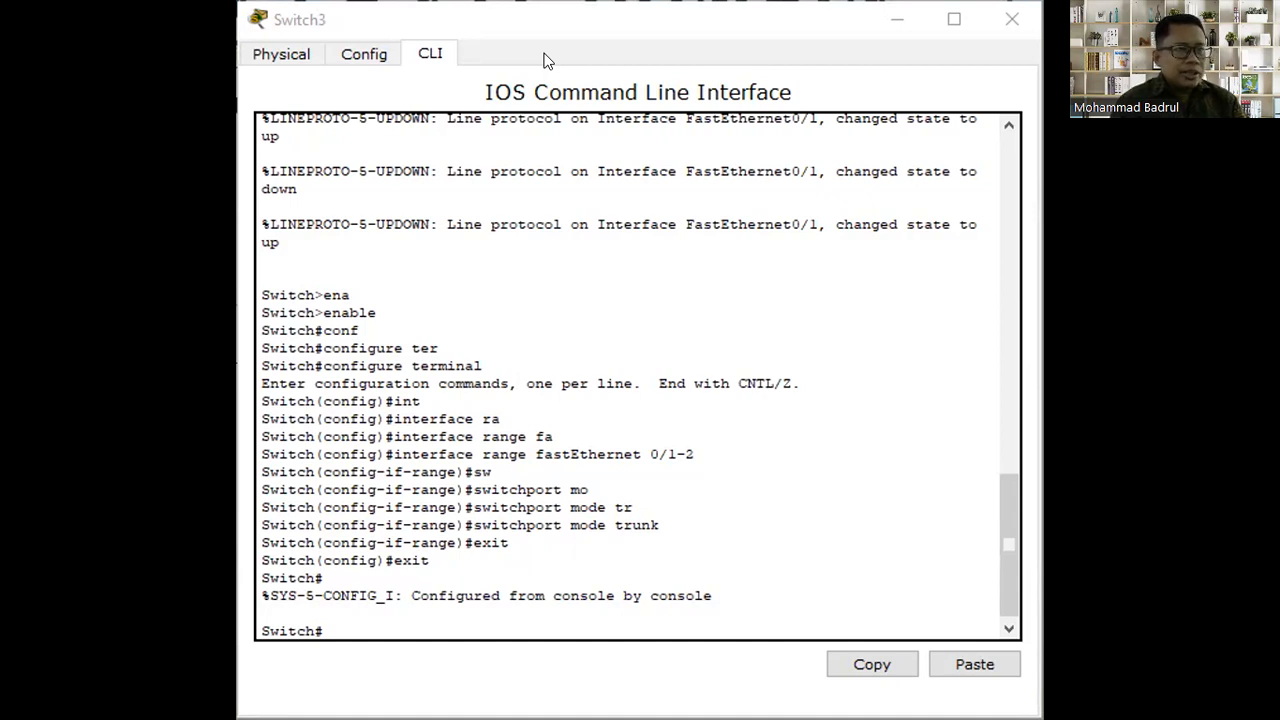
Bring Switch0's command line to the front
{"action": "left_click", "coordinate": [506, 27]}
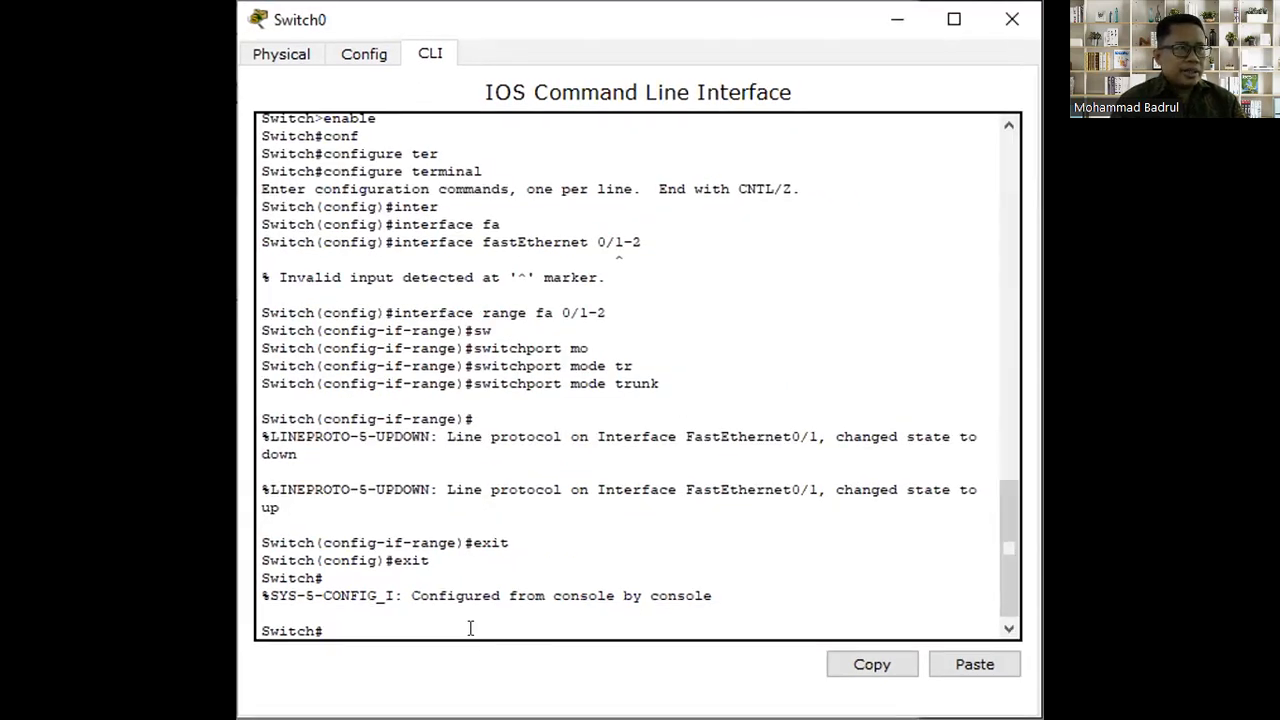
{"action": "type", "text": "hos"}
{"action": "key", "text": "Tab"}
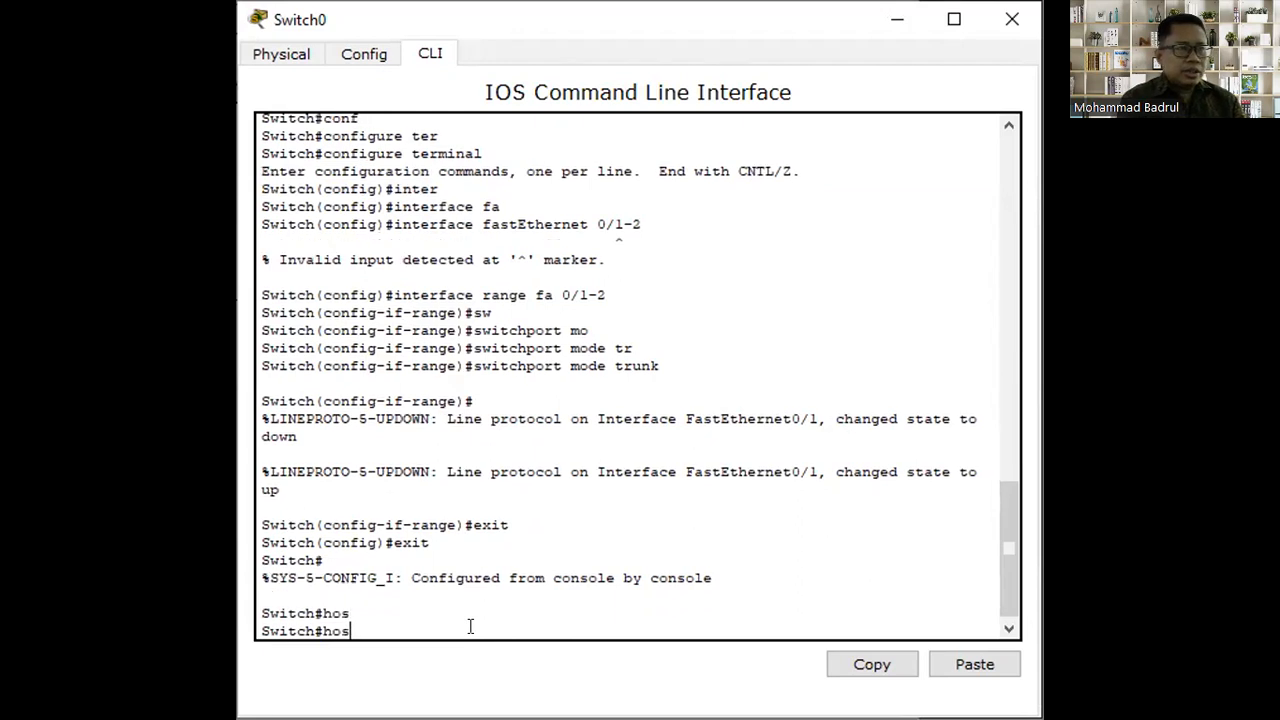
{"action": "key", "text": "BackSpace"}
{"action": "key", "text": "BackSpace"}
{"action": "key", "text": "BackSpace"}
Enter global configuration mode on Switch0 with configure terminal
{"action": "type", "text": "configure ter"}
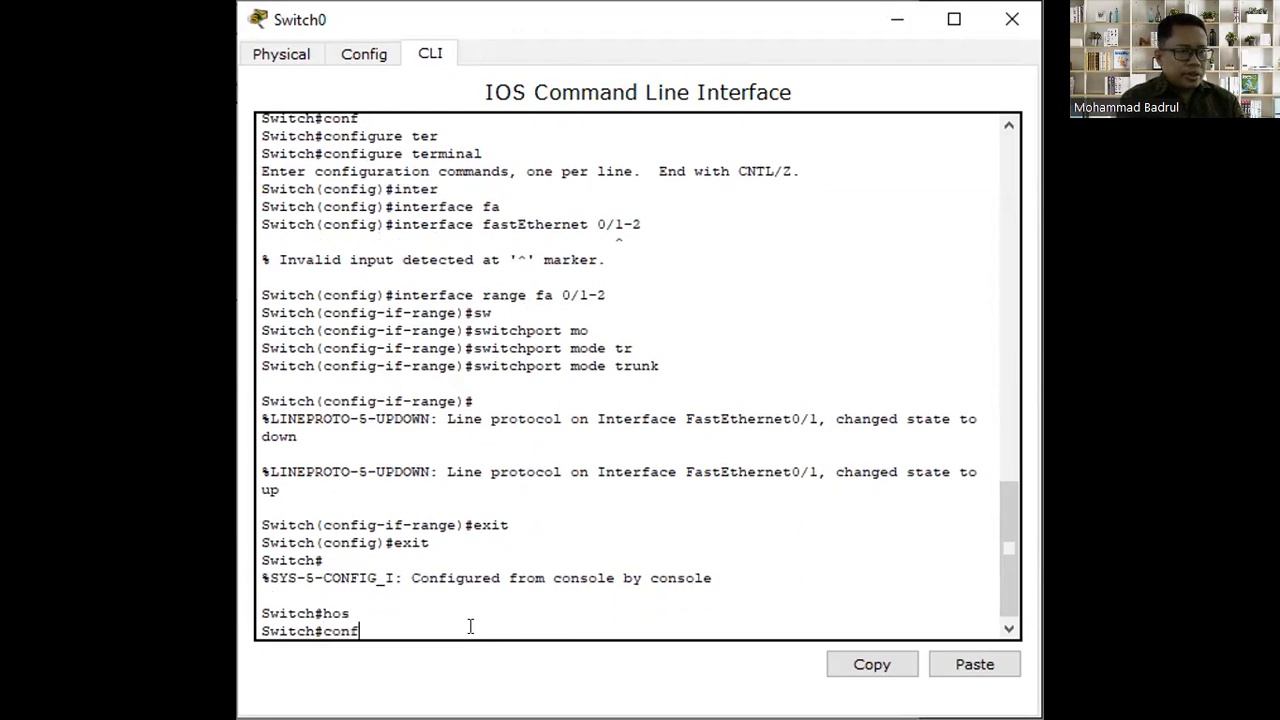
{"action": "key", "text": "Tab"}
{"action": "type", "text": "ter"}
{"action": "key", "text": "Tab"}
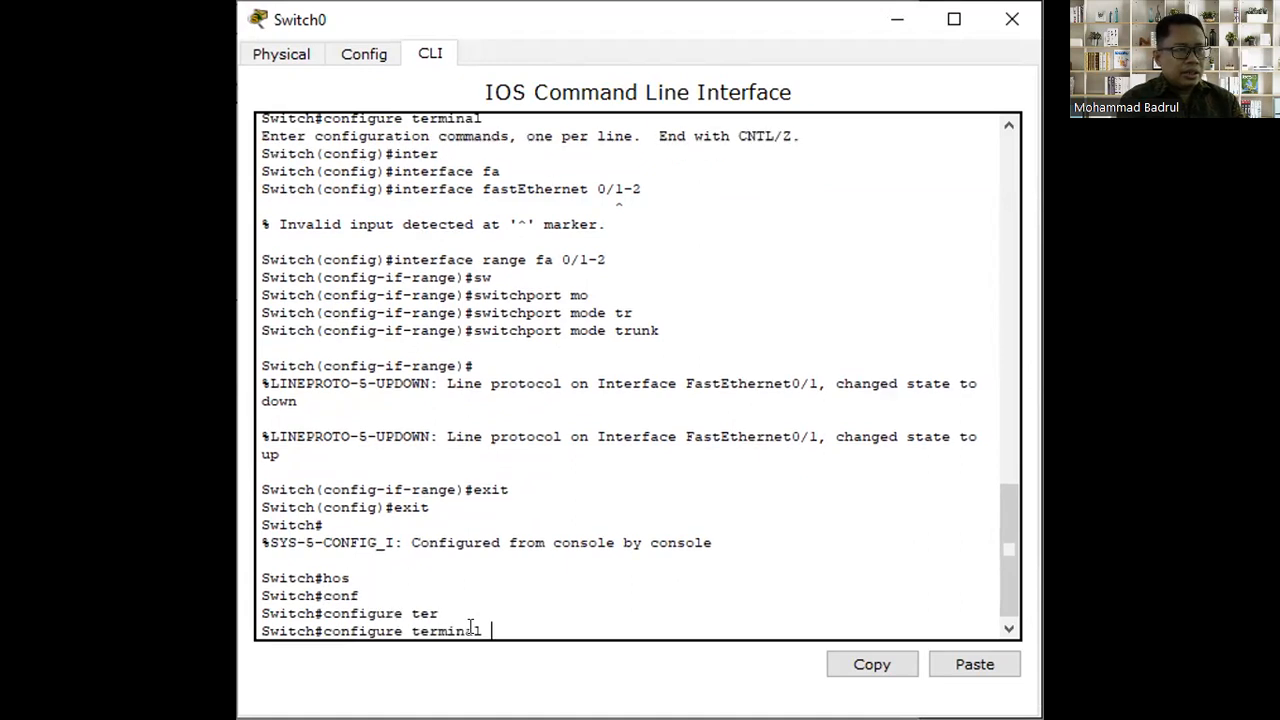
{"action": "key", "text": "Return"}
Rename Switch0 with the command hostname switch-A
{"action": "type", "text": "host"}
{"action": "key", "text": "Tab"}
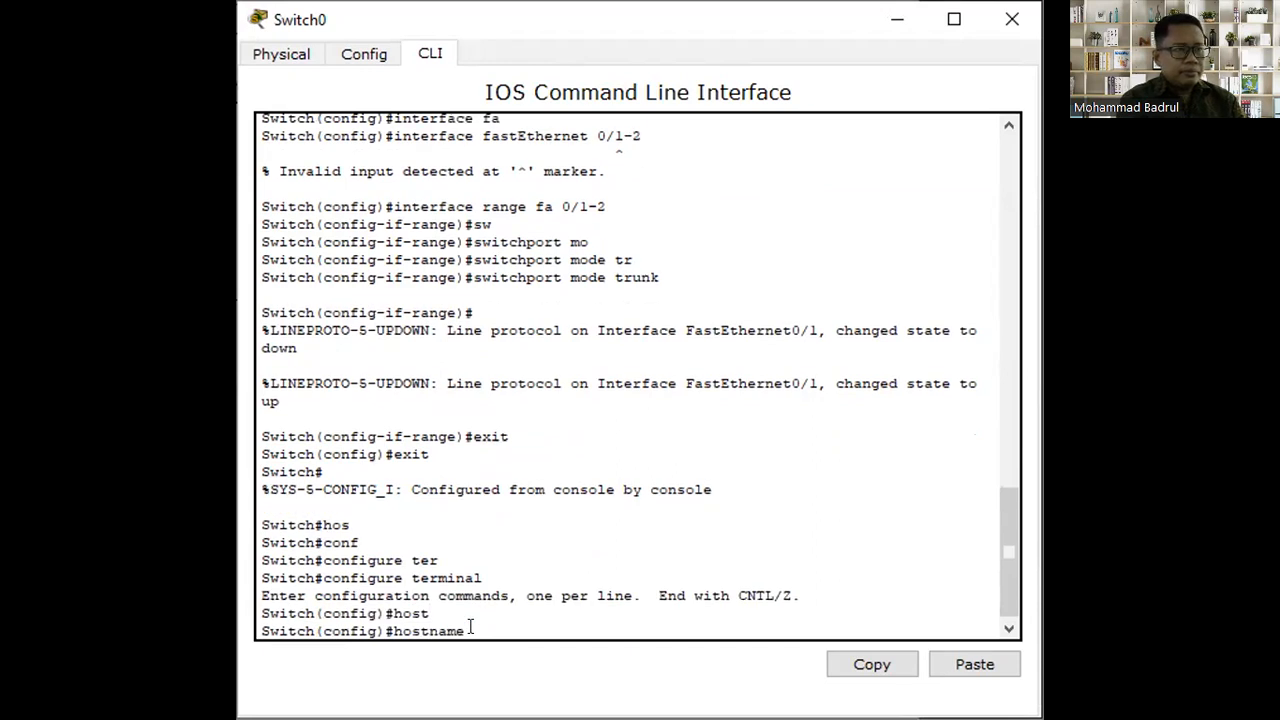
{"action": "type", "text": "switch"}
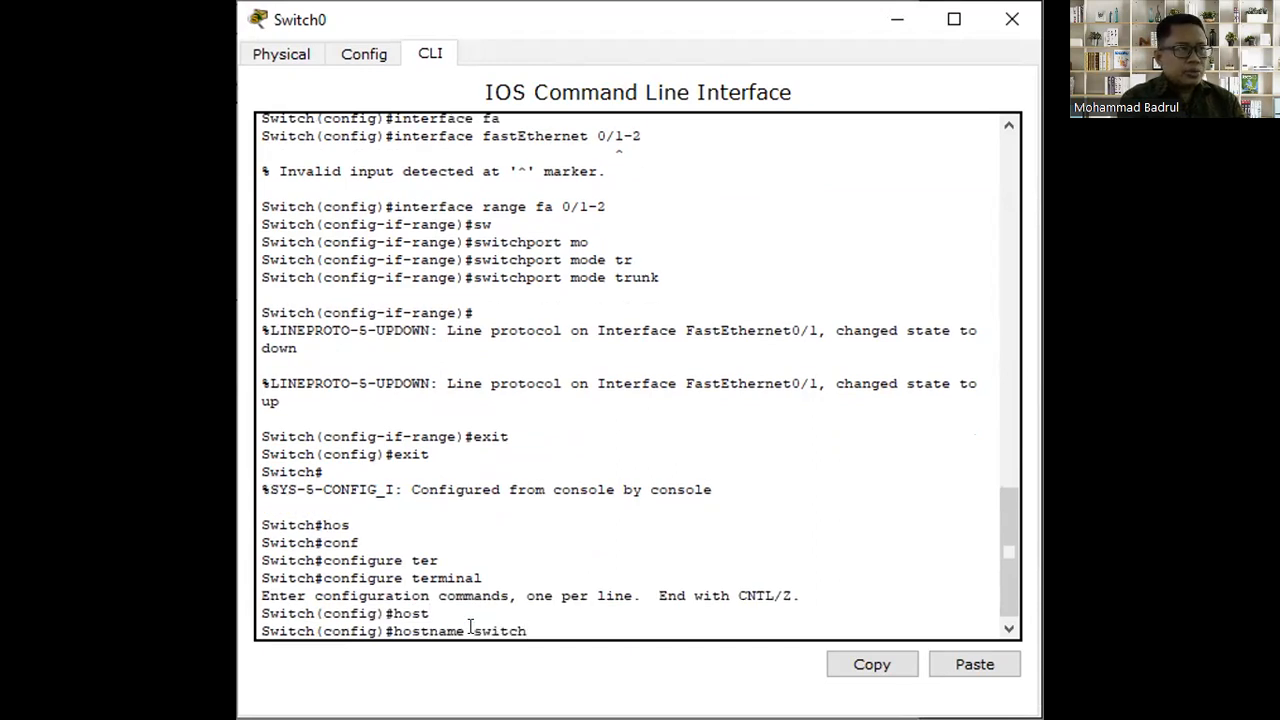
{"action": "type", "text": "-A"}
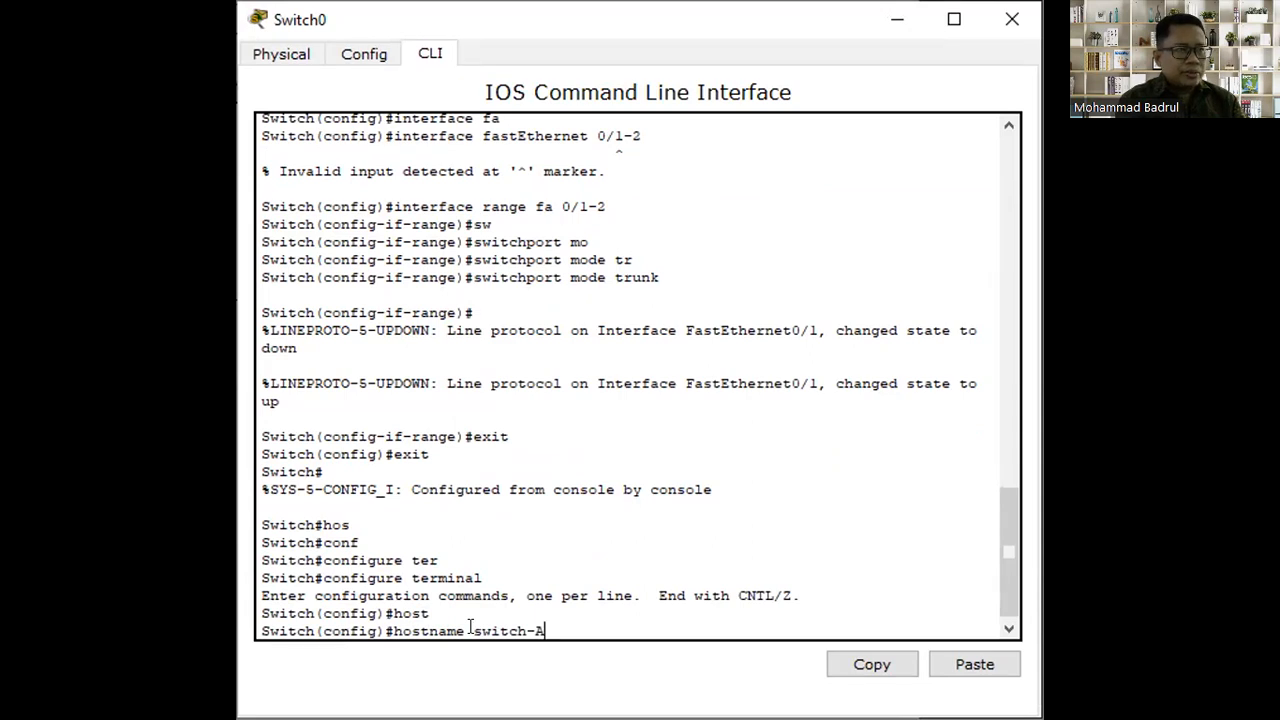
{"action": "key", "text": "Return"}
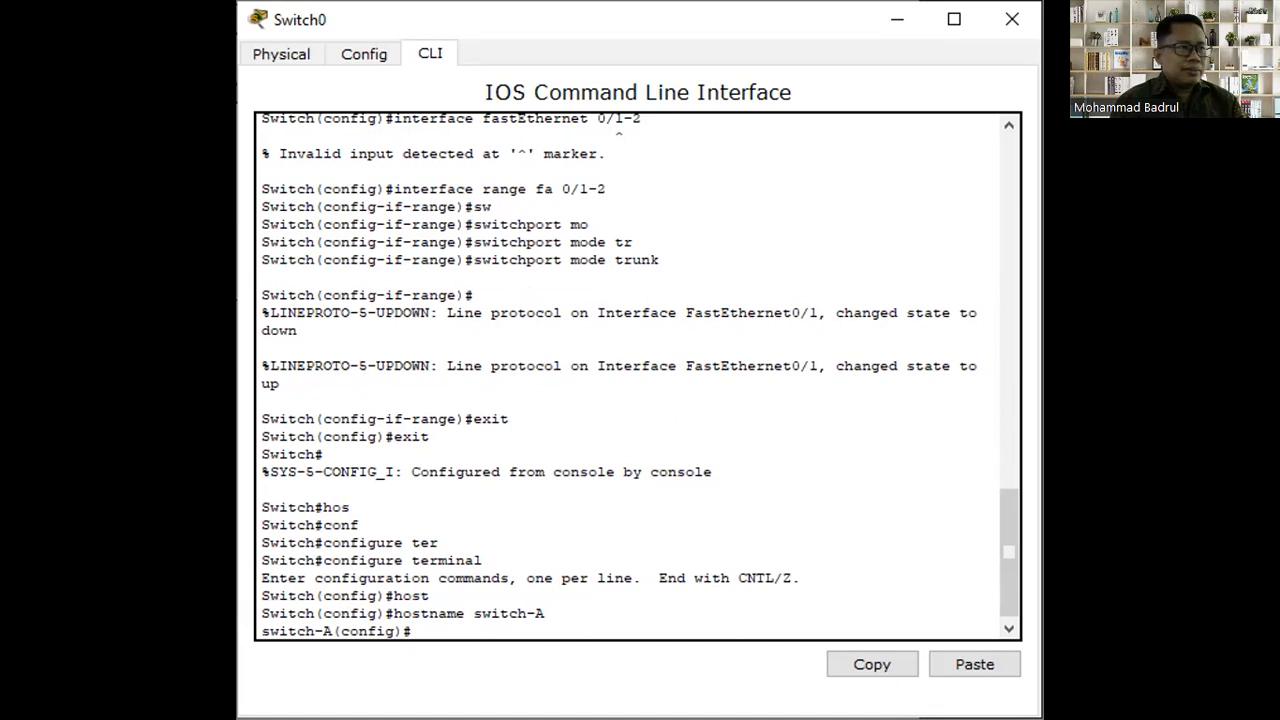
Switch to Switch1's command line window
{"action": "key", "text": "alt+Tab"}
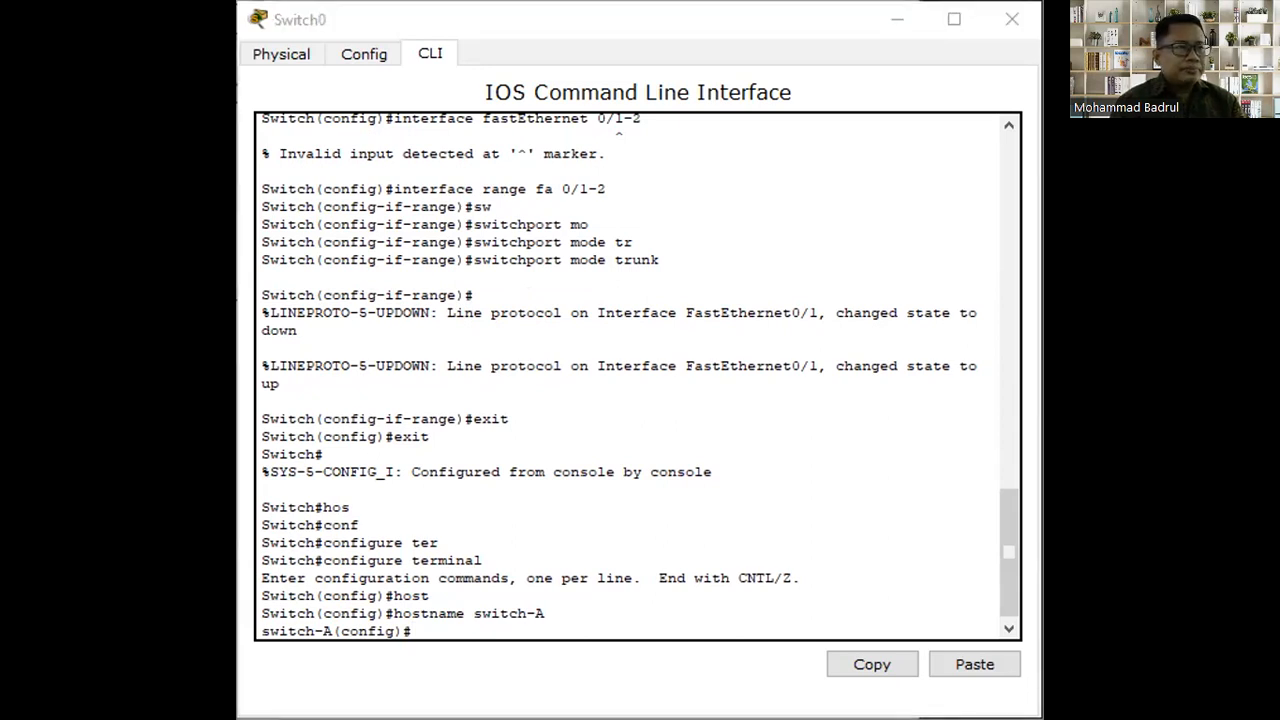
{"action": "key", "text": "alt+Tab"}
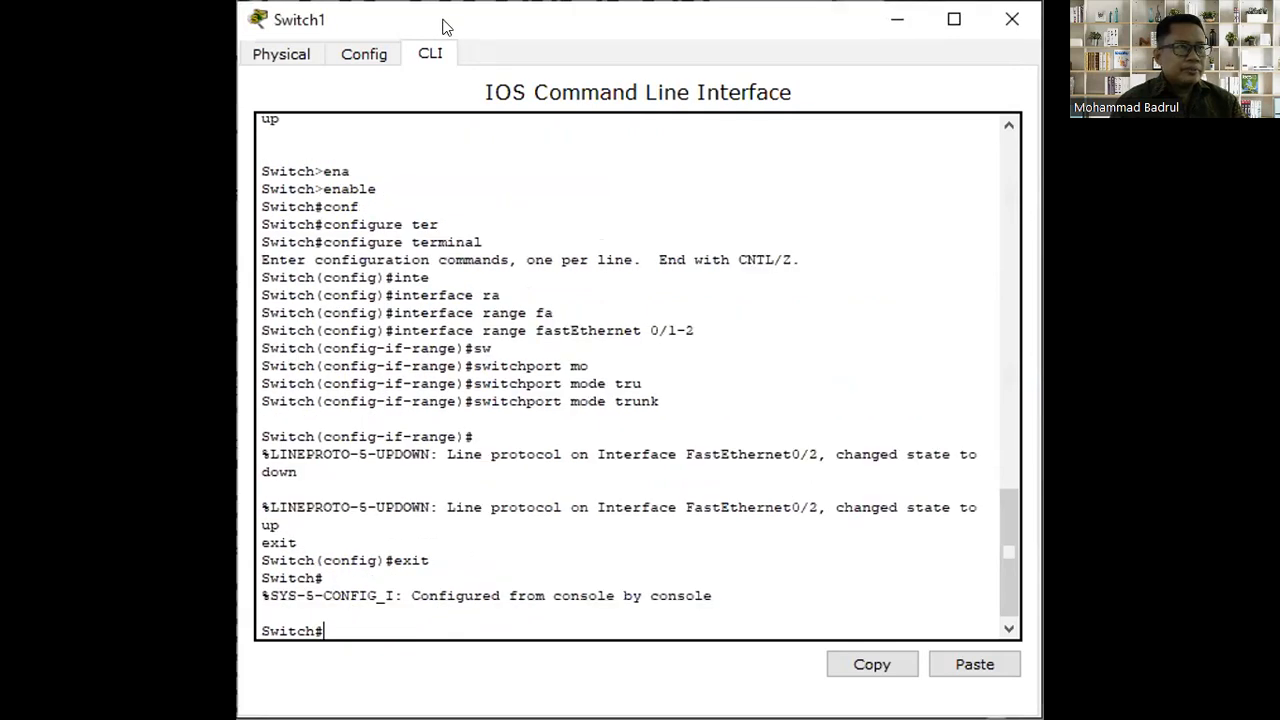
{"action": "type", "text": "EN"}
{"action": "key", "text": "Tab"}
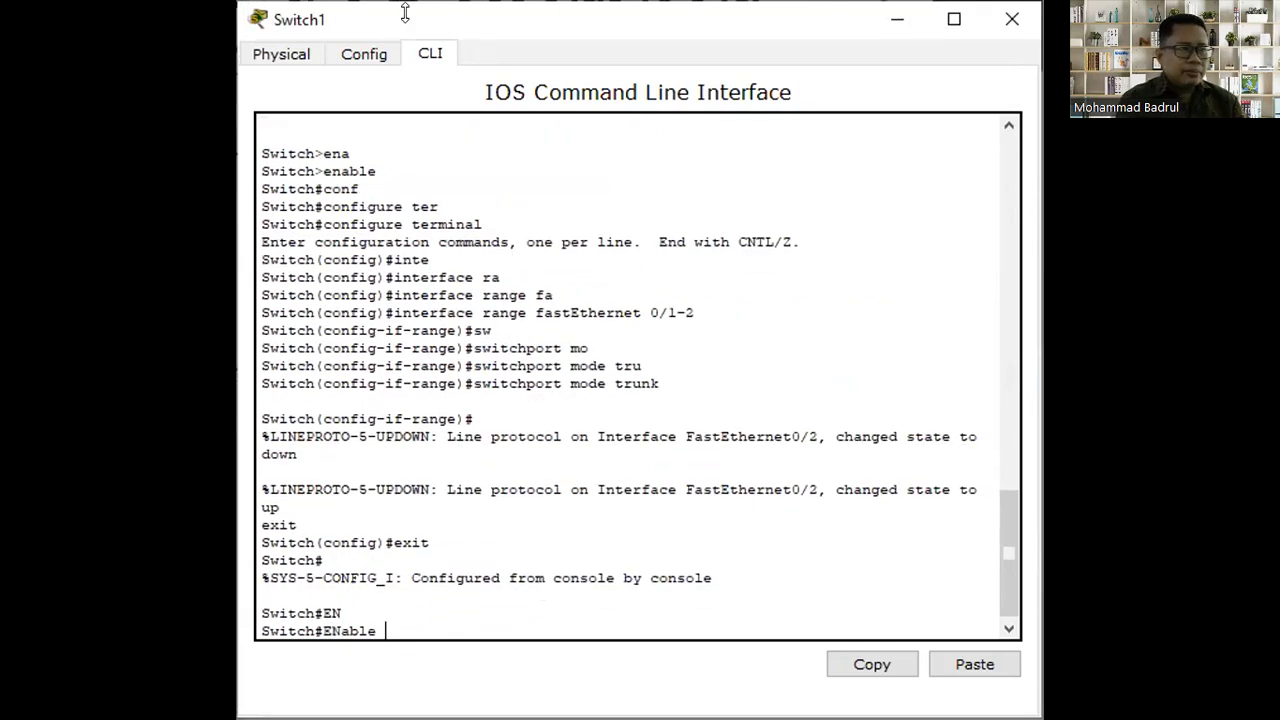
{"action": "key", "text": "BackSpace"}
{"action": "key", "text": "BackSpace"}
{"action": "key", "text": "BackSpace"}
{"action": "key", "text": "BackSpace"}
{"action": "key", "text": "BackSpace"}
{"action": "key", "text": "BackSpace"}
Enter global configuration mode on Switch1 with configure terminal
{"action": "type", "text": "conf"}
{"action": "key", "text": "Tab"}
{"action": "type", "text": "ter"}
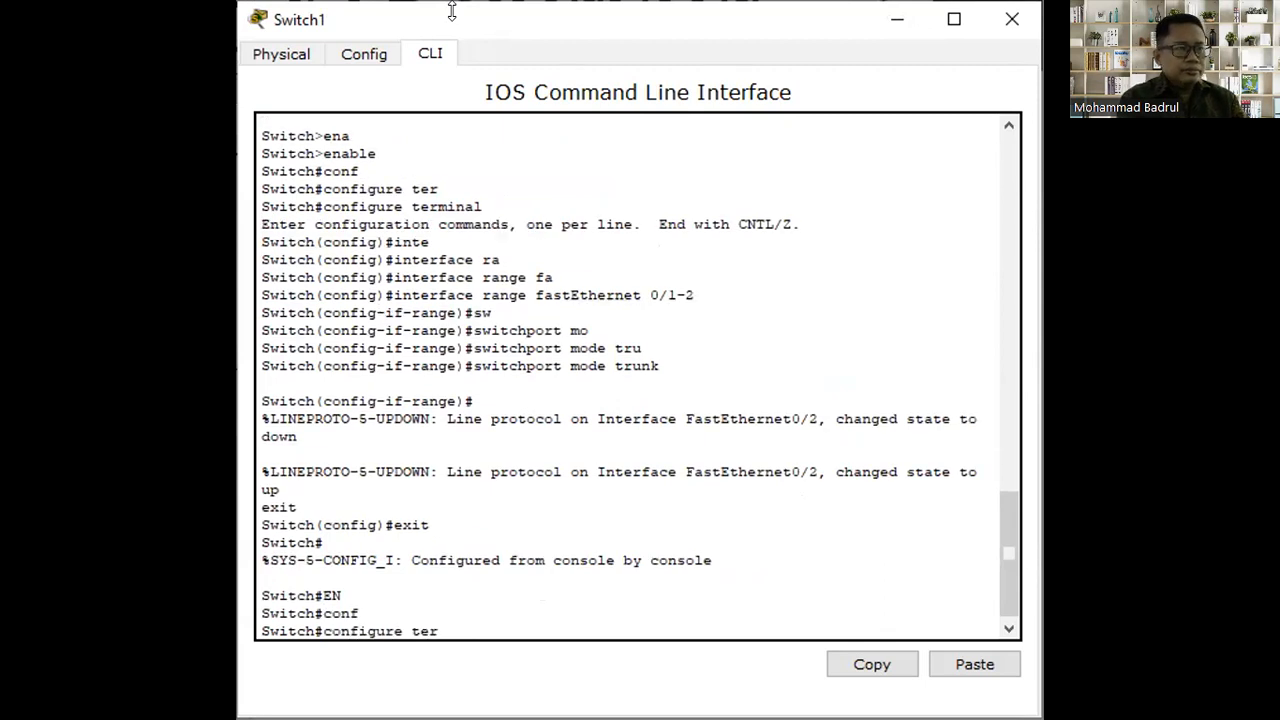
{"action": "key", "text": "BackSpace"}
{"action": "key", "text": "Tab"}
{"action": "key", "text": "Return"}
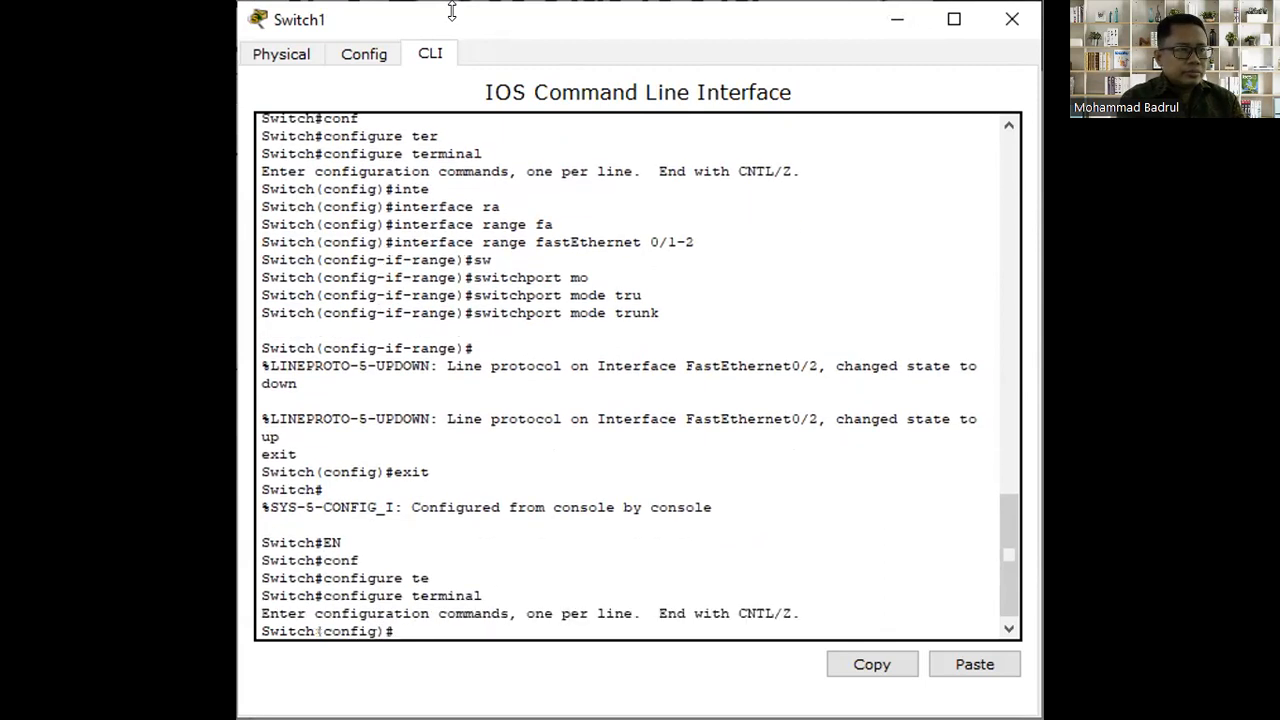
Rename Switch1 with the command hostname switch-B
{"action": "type", "text": "host"}
{"action": "key", "text": "Tab"}
{"action": "type", "text": "sw"}
{"action": "key", "text": "Tab"}
{"action": "type", "text": "itch-B"}
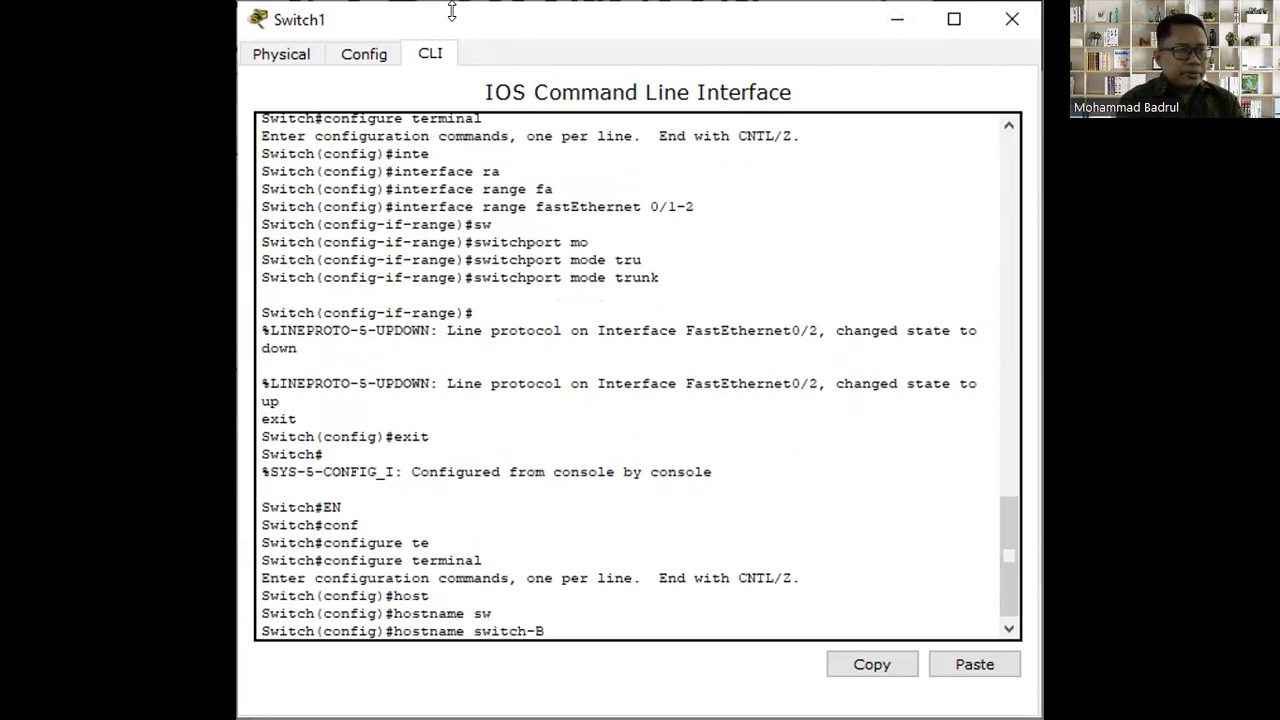
{"action": "key", "text": "Return"}
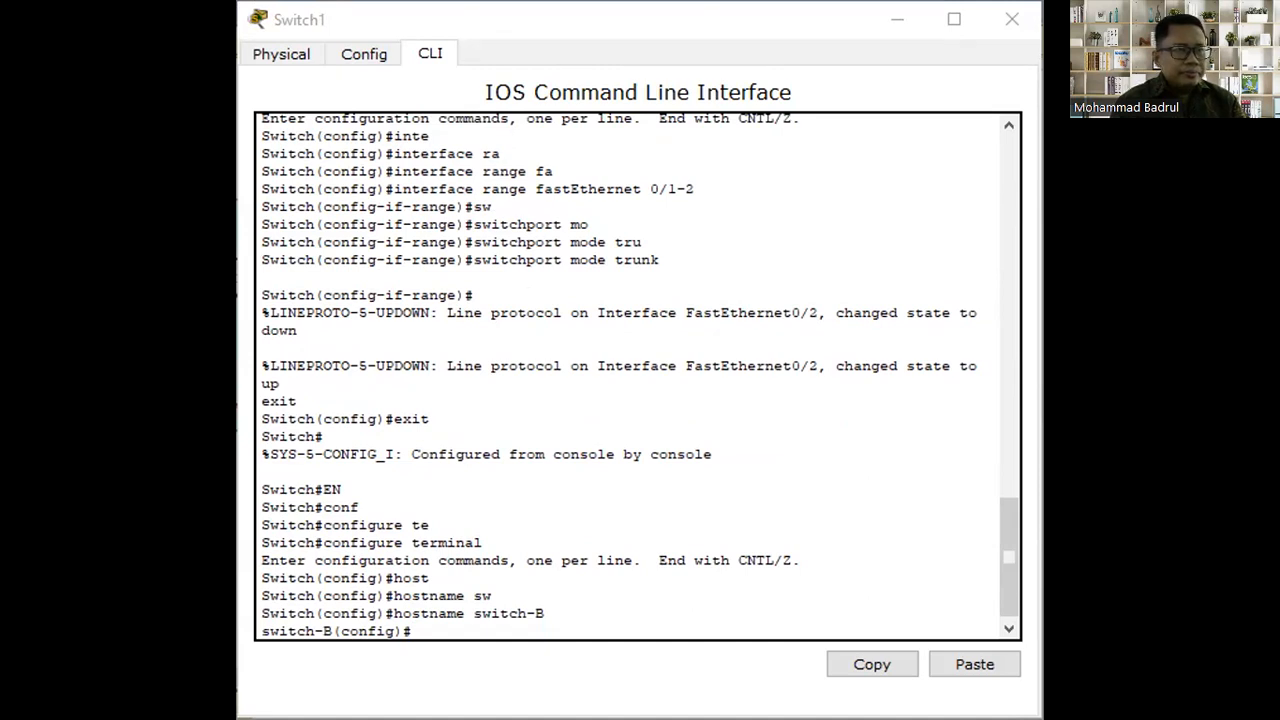
Switch to Switch2's command line window
{"action": "left_click", "coordinate": [449, 634]}
{"action": "type", "text": "CONF"}
{"action": "key", "text": "BackSpace"}
{"action": "key", "text": "BackSpace"}
{"action": "key", "text": "BackSpace"}
{"action": "key", "text": "BackSpace"}
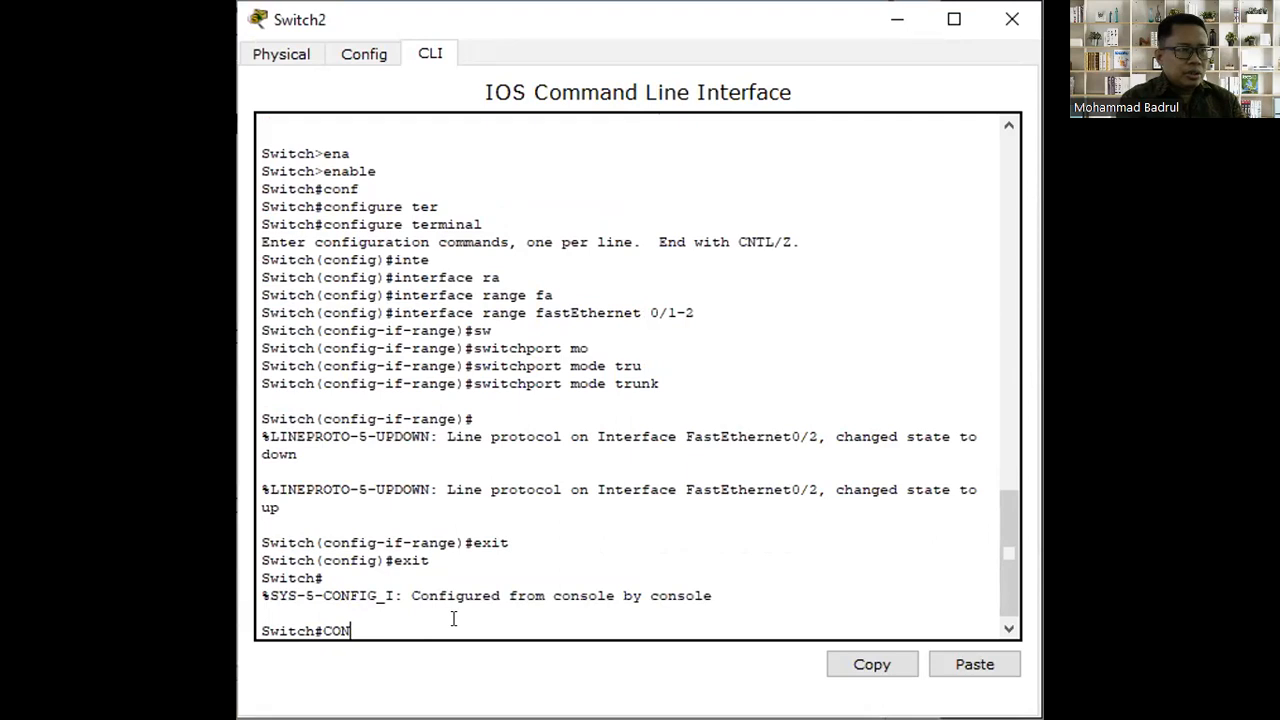
Enter global configuration mode on Switch2 with configure terminal
{"action": "type", "text": "conf"}
{"action": "key", "text": "Tab"}
{"action": "type", "text": "ter"}
{"action": "key", "text": "Tab"}
{"action": "key", "text": "Return"}
Rename Switch2 with the command hostname switch-C
{"action": "type", "text": "hostname switch-C"}
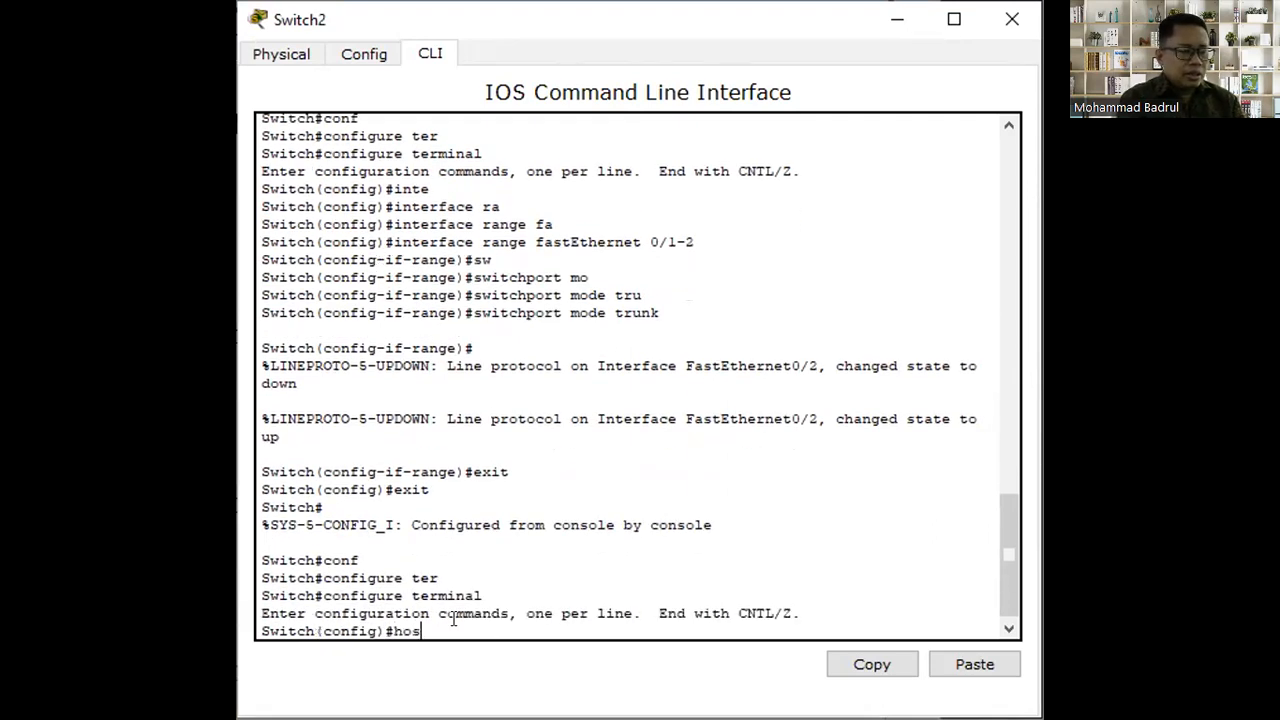
{"action": "key", "text": "Tab"}
{"action": "type", "text": "switch-C"}
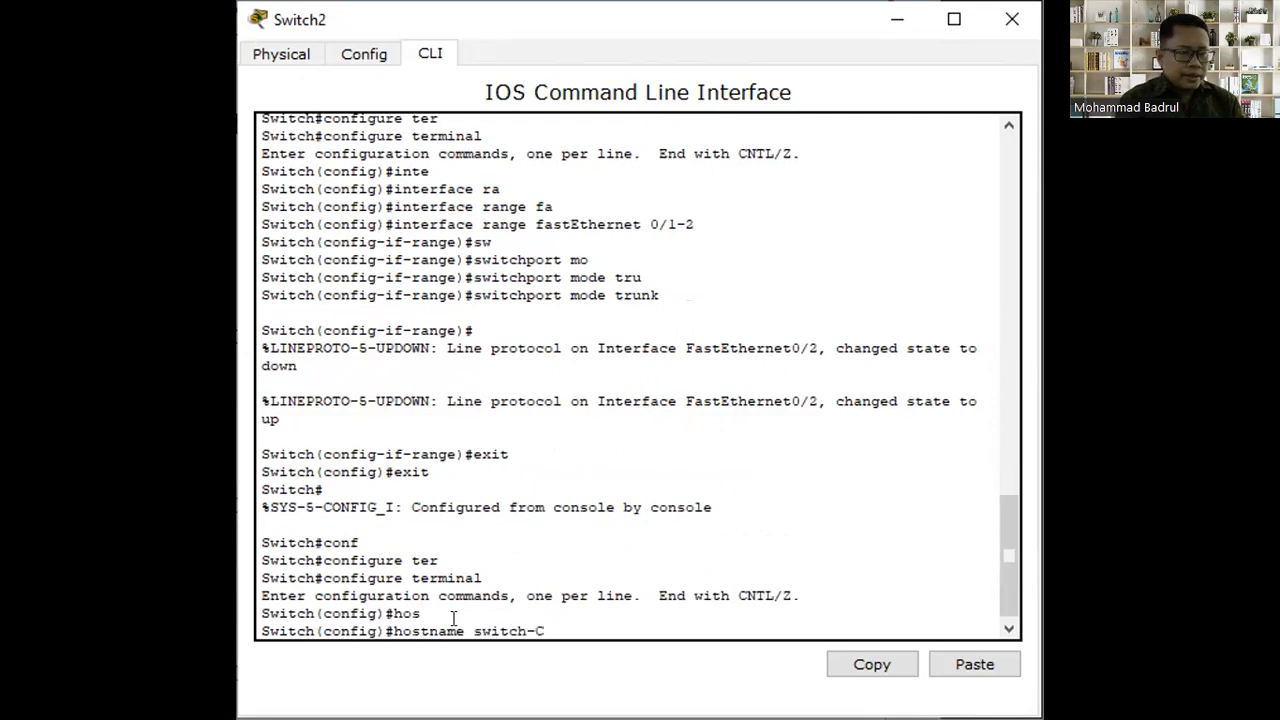
{"action": "key", "text": "Return"}
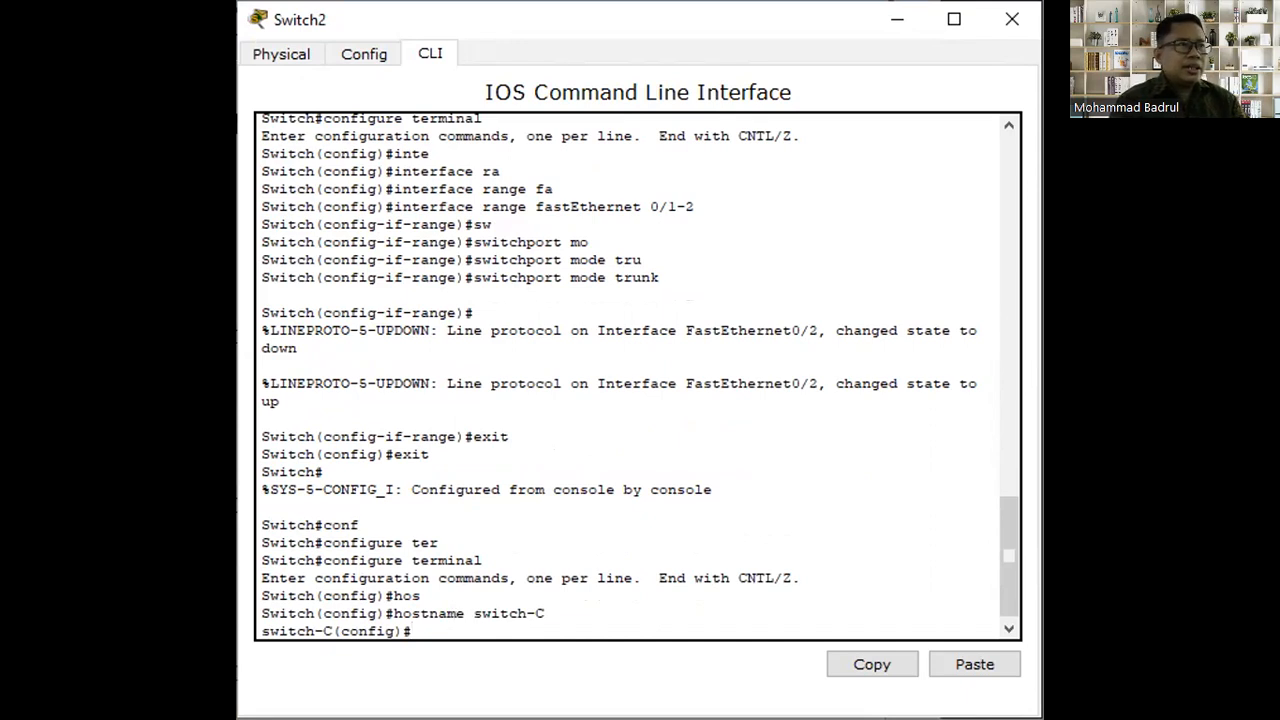
Switch to Switch3's command line window
{"action": "left_click", "coordinate": [215, 263]}
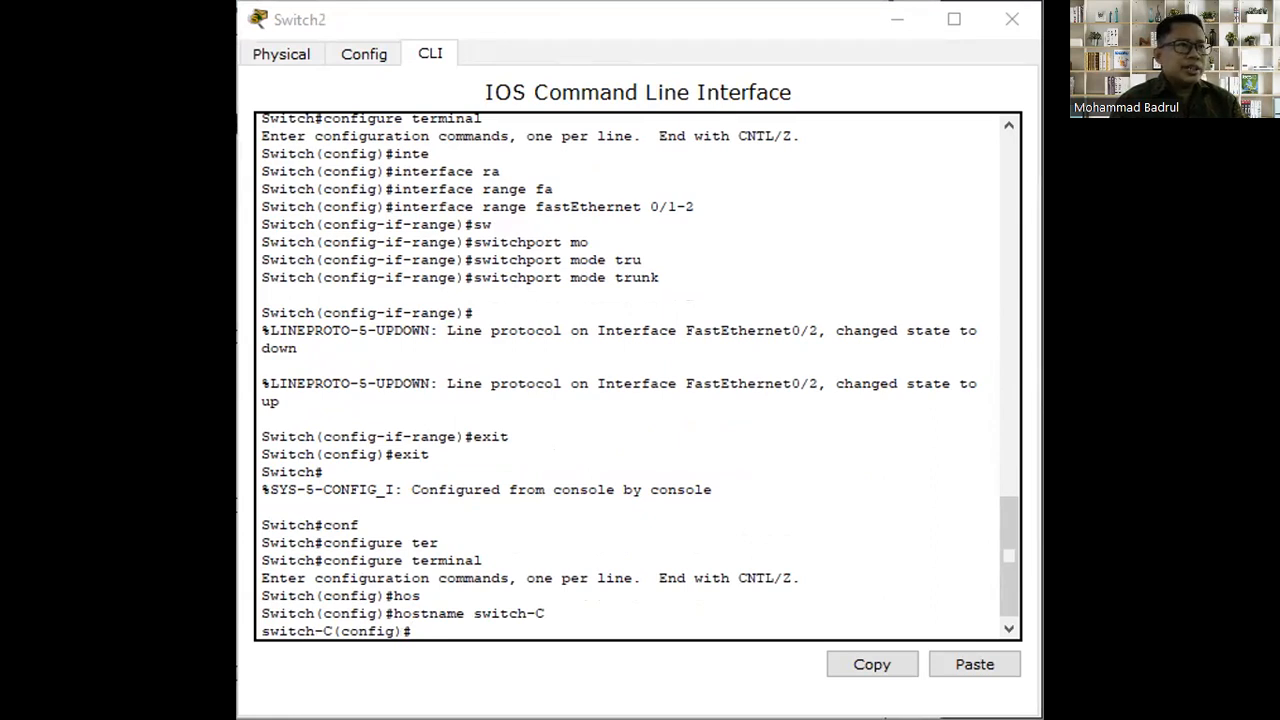
{"action": "left_click", "coordinate": [377, 626]}
{"action": "left_click", "coordinate": [386, 620]}
{"action": "type", "text": "co"}
{"action": "key", "text": "BackSpace"}
{"action": "key", "text": "BackSpace"}
Enter global configuration mode on Switch3 with configure terminal
{"action": "type", "text": "conf"}
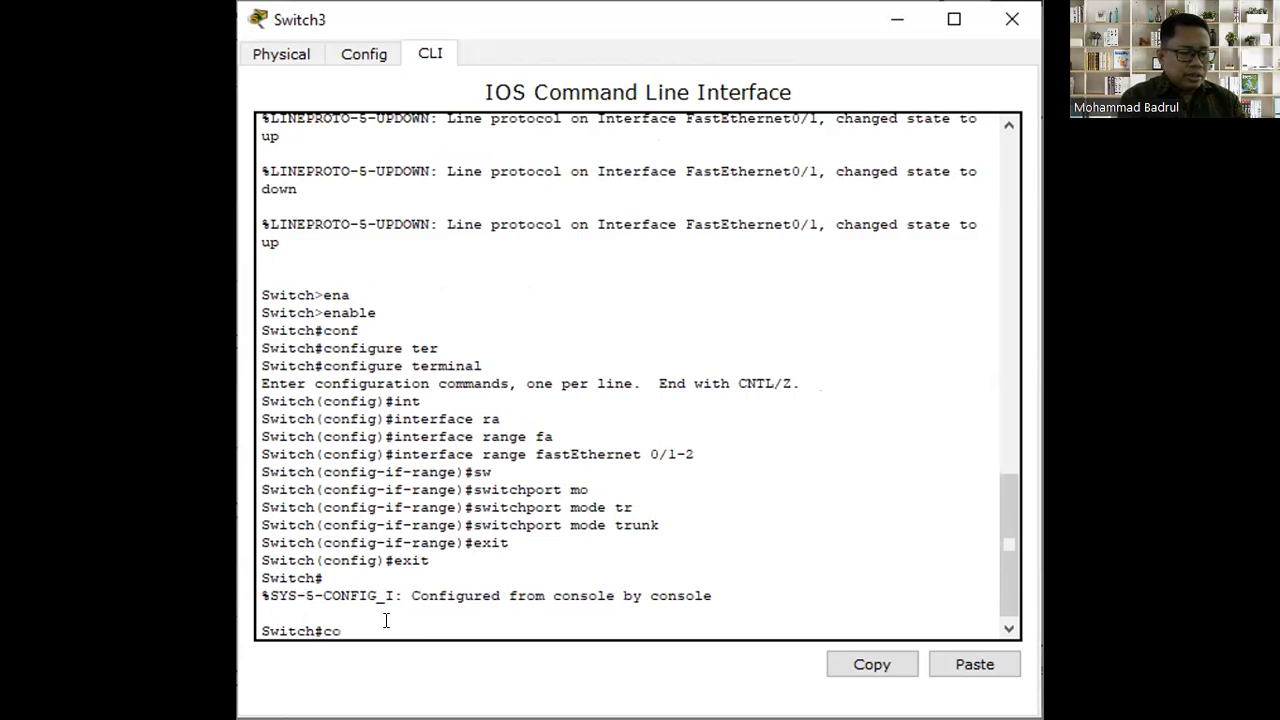
{"action": "key", "text": "Tab"}
{"action": "type", "text": "te"}
{"action": "key", "text": "Tab"}
{"action": "key", "text": "Return"}
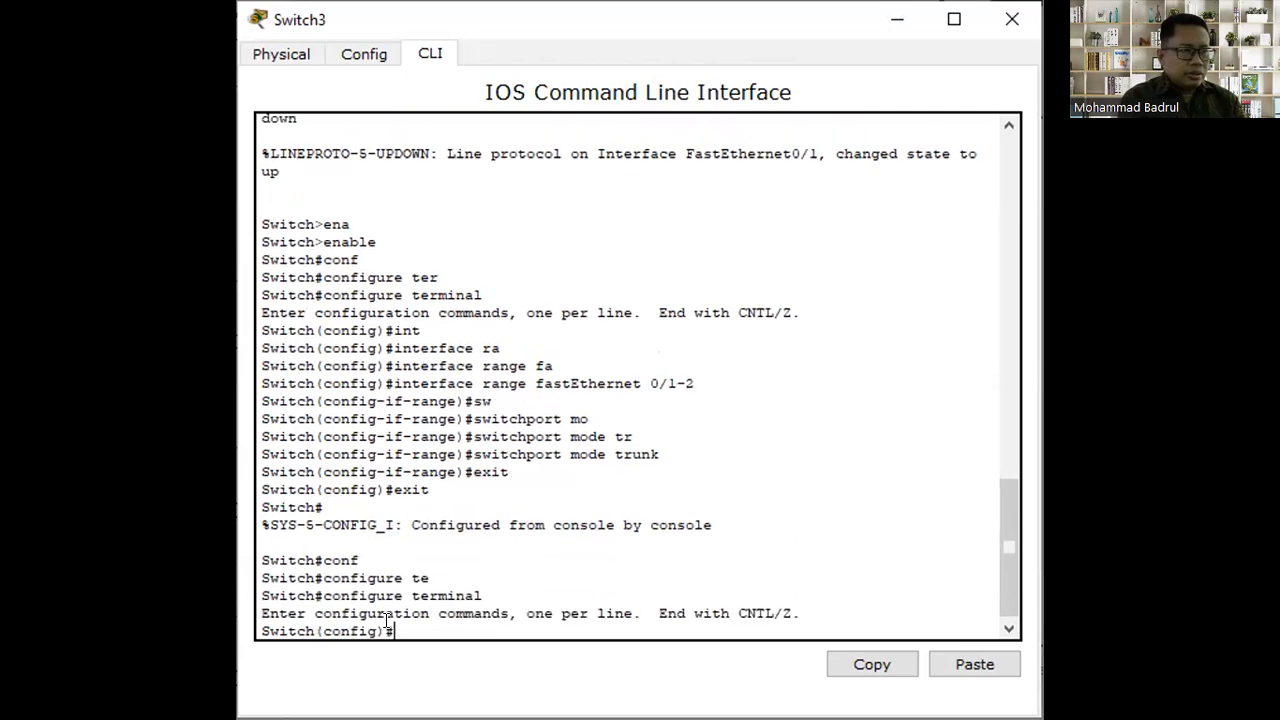
Rename Switch3 with the command Hostname switch-D
{"action": "type", "text": "Hos"}
{"action": "key", "text": "Tab"}
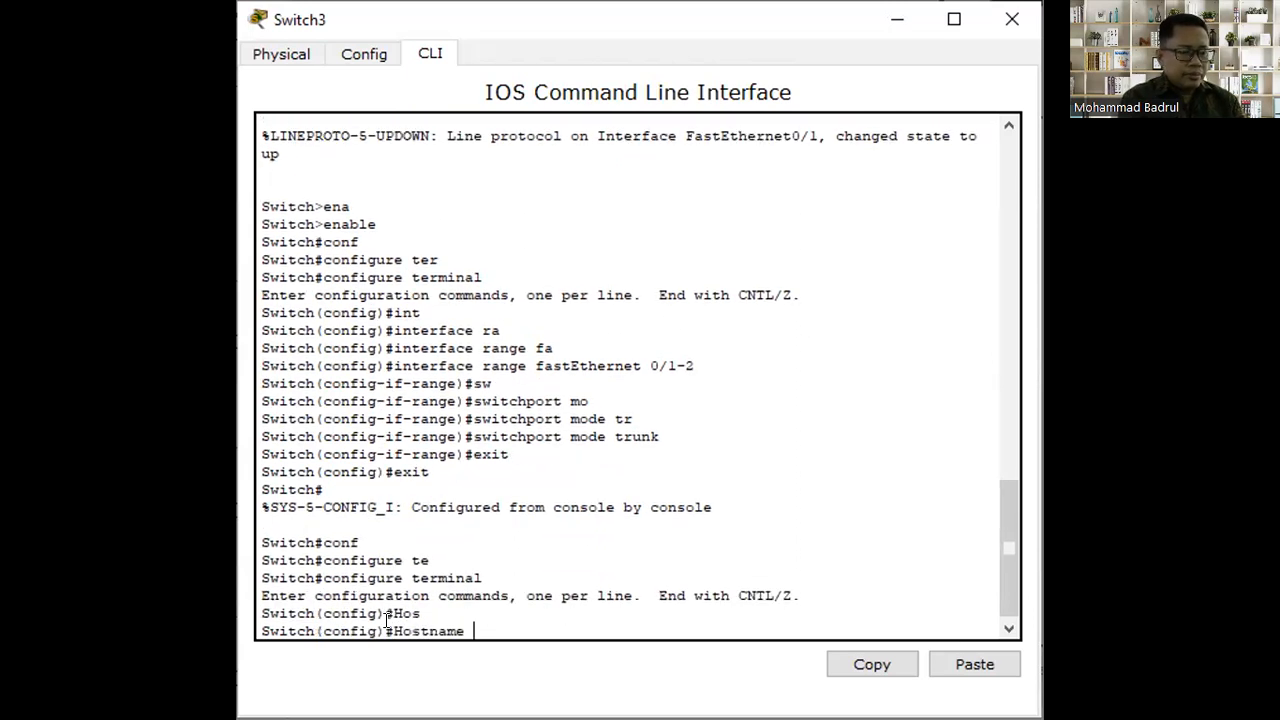
{"action": "type", "text": "swit"}
{"action": "type", "text": "ch-D"}
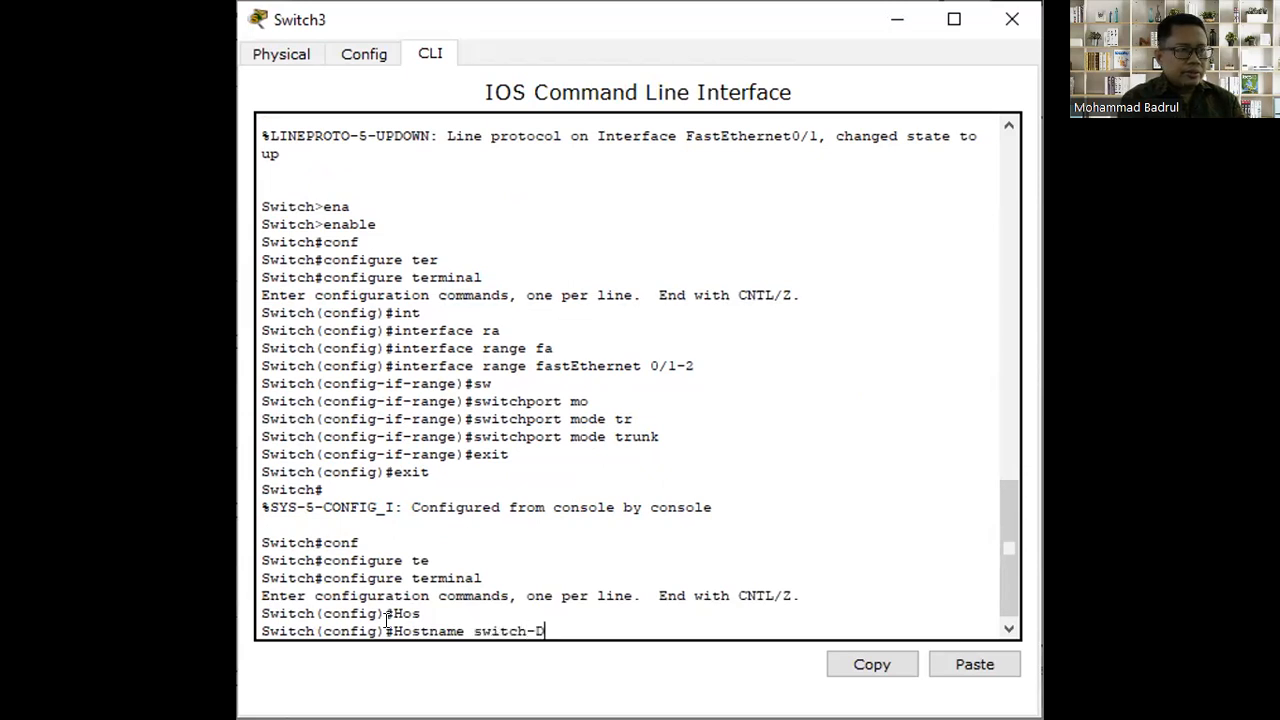
{"action": "key", "text": "Return"}
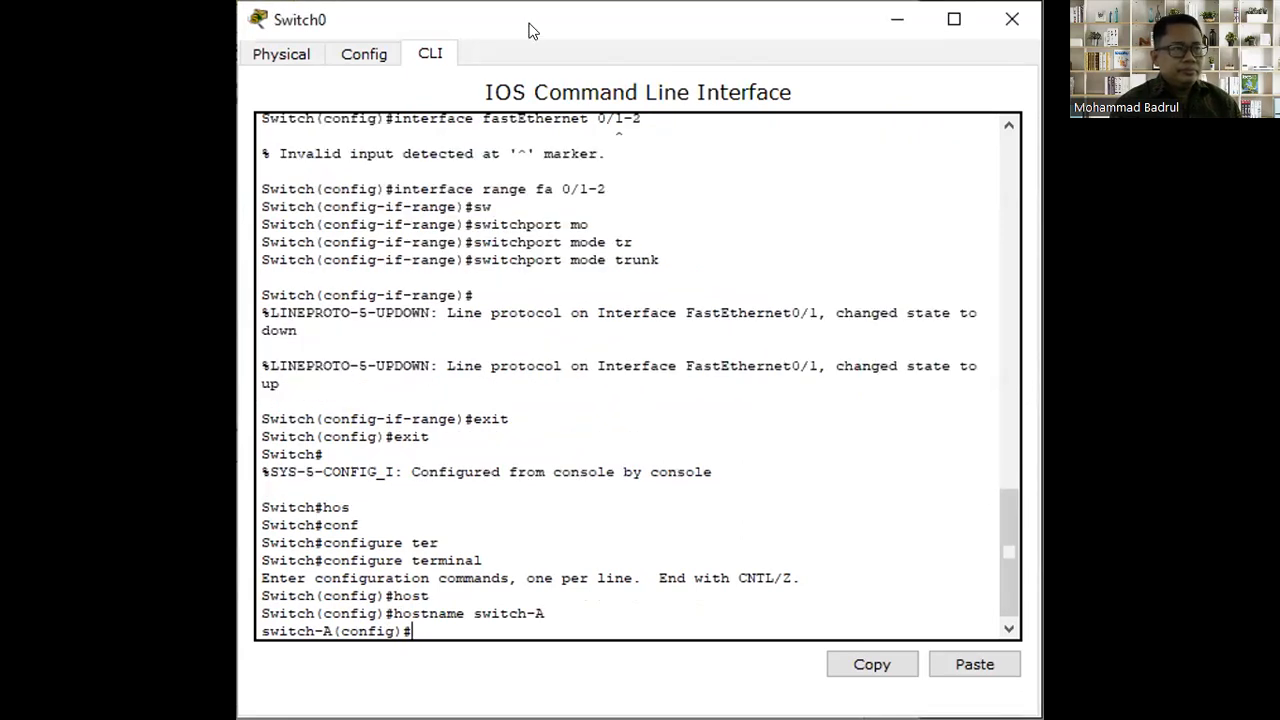
{"action": "left_click_drag", "start_coordinate": [530, 30], "coordinate": [534, 30]}
{"action": "type", "text": "INTE"}
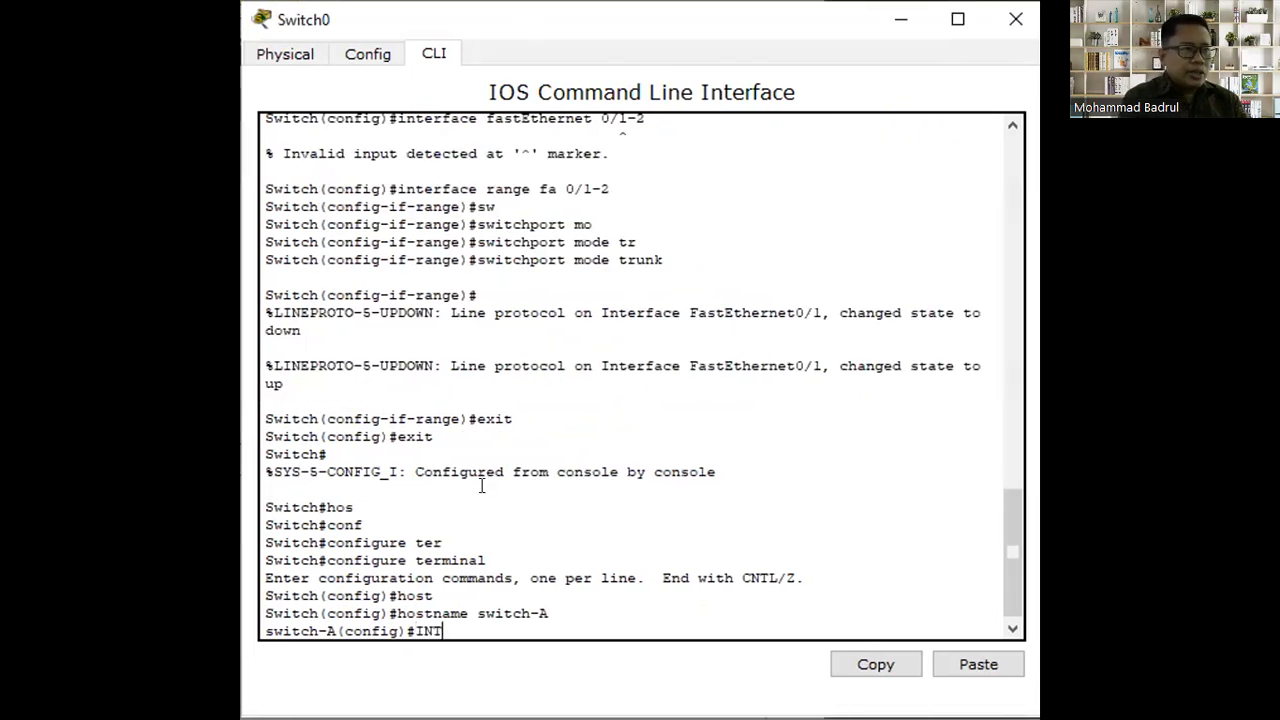
{"action": "key", "text": "BackSpace"}
{"action": "key", "text": "BackSpace"}
{"action": "key", "text": "BackSpace"}
{"action": "key", "text": "BackSpace"}
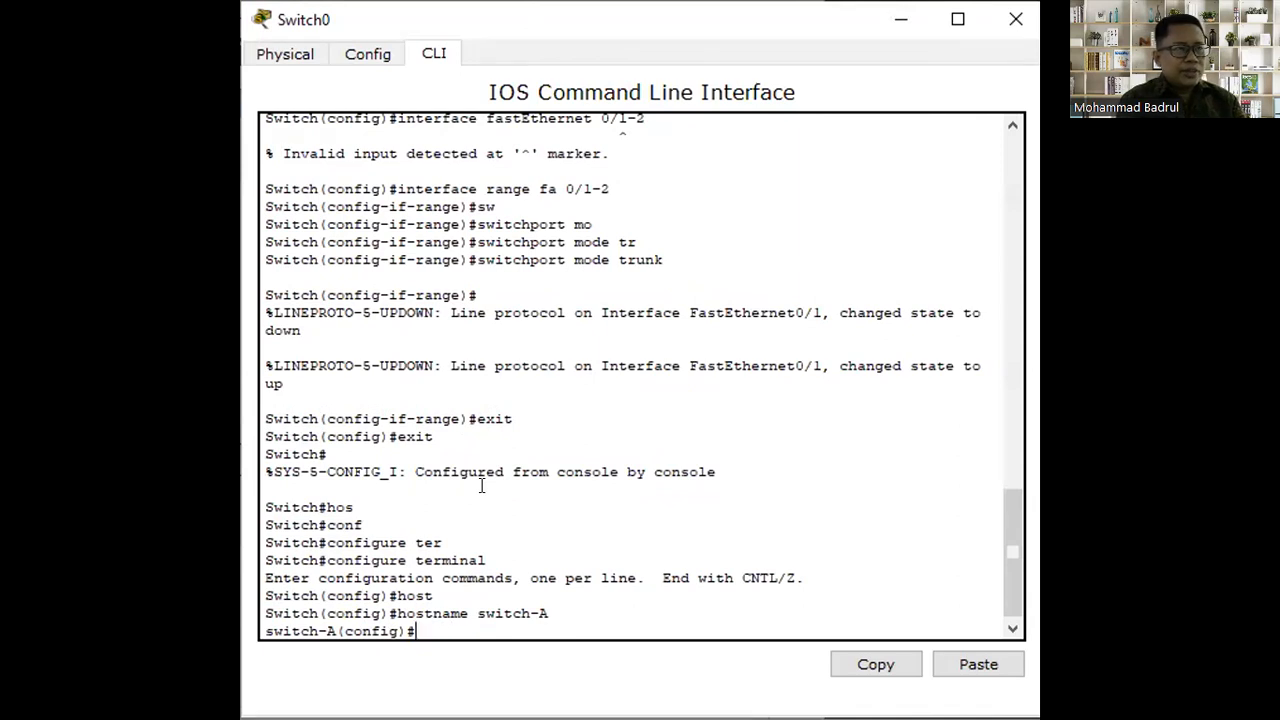
Enter interface configuration mode for VLAN 12 on switch-A with interface vlan 12
{"action": "type", "text": "int"}
{"action": "key", "text": "Tab"}
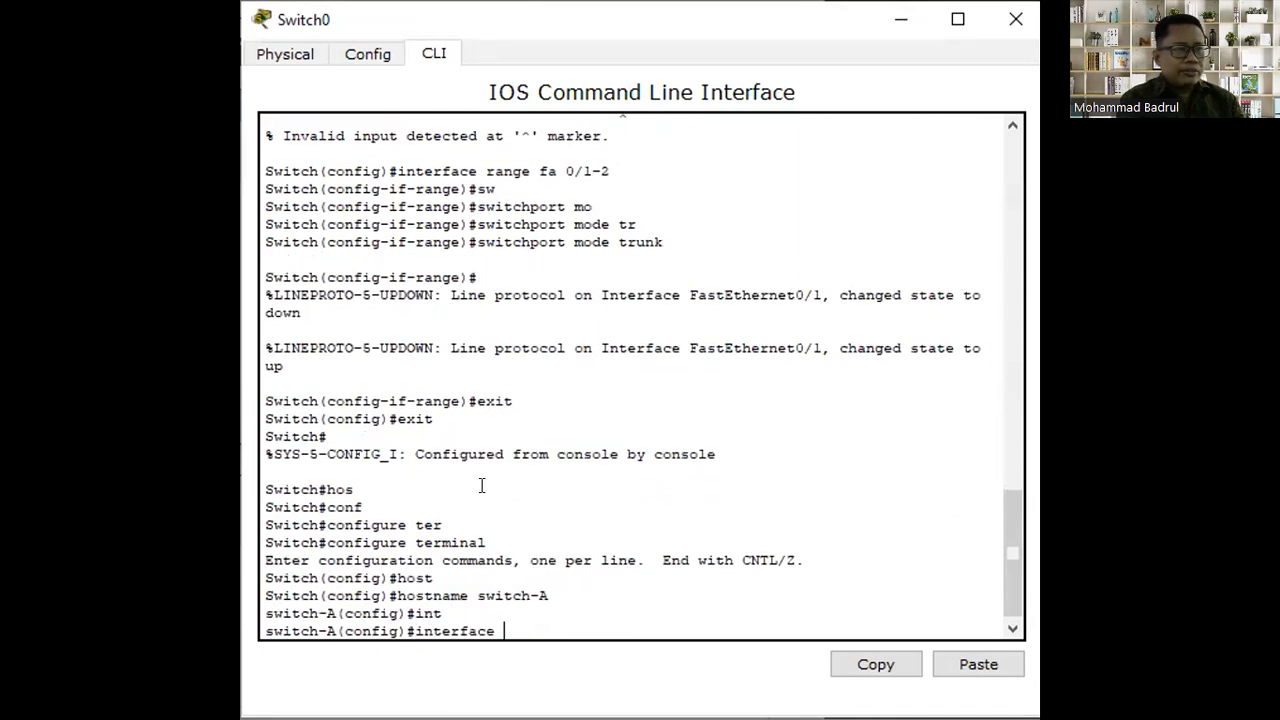
{"action": "type", "text": "vl"}
{"action": "key", "text": "Tab"}
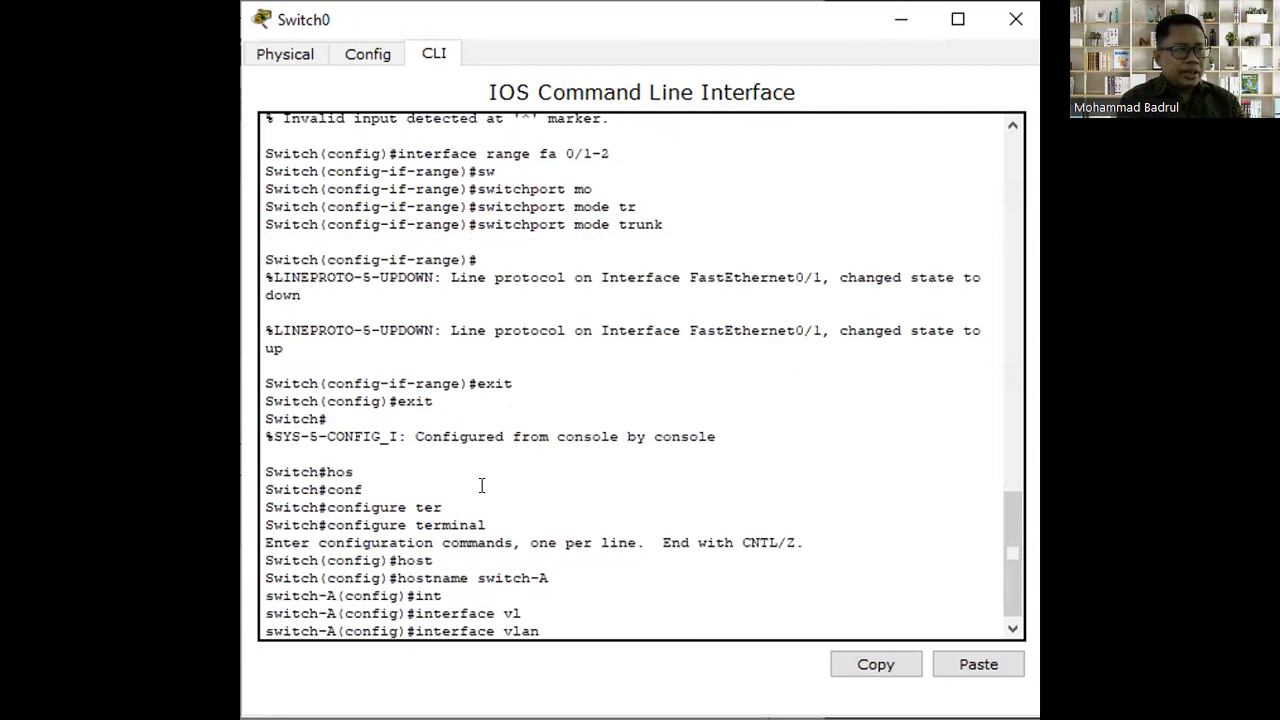
{"action": "type", "text": "12"}
{"action": "key", "text": "Return"}
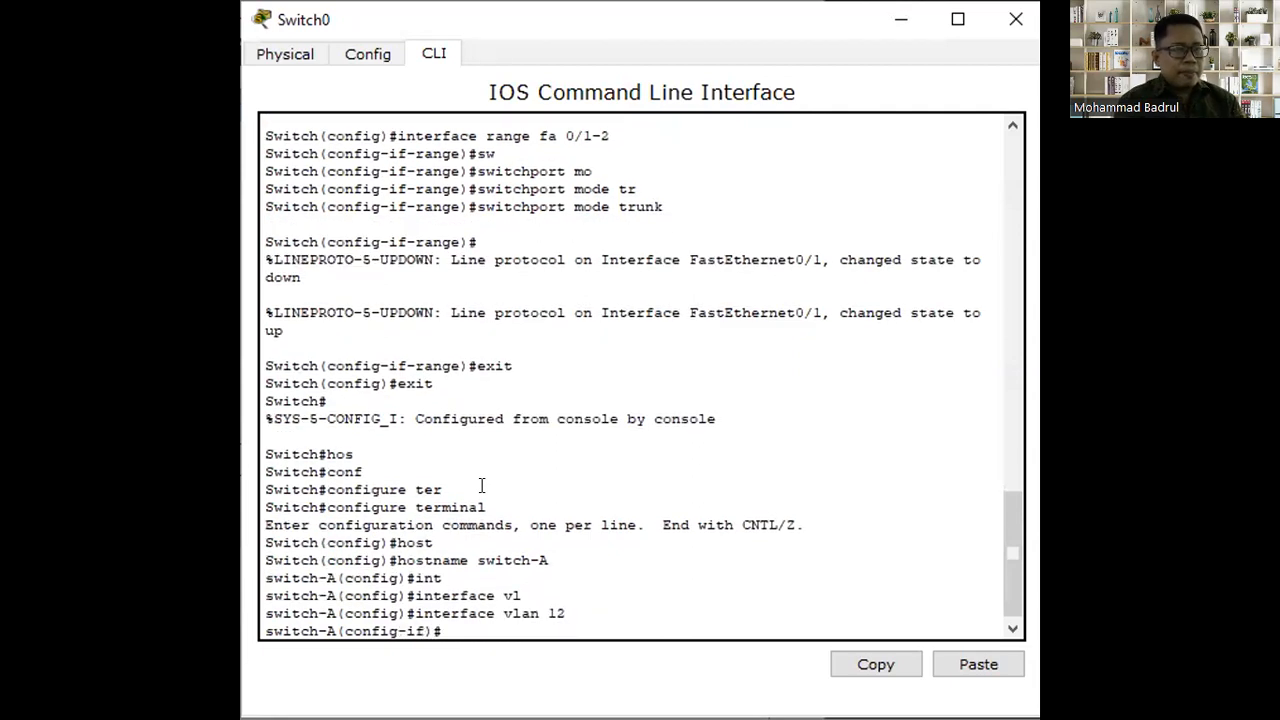
Assign IP address 10.10.10.1 with subnet mask 255.255.255.0 to switch-A's VLAN 12 interface
{"action": "type", "text": "ip ad"}
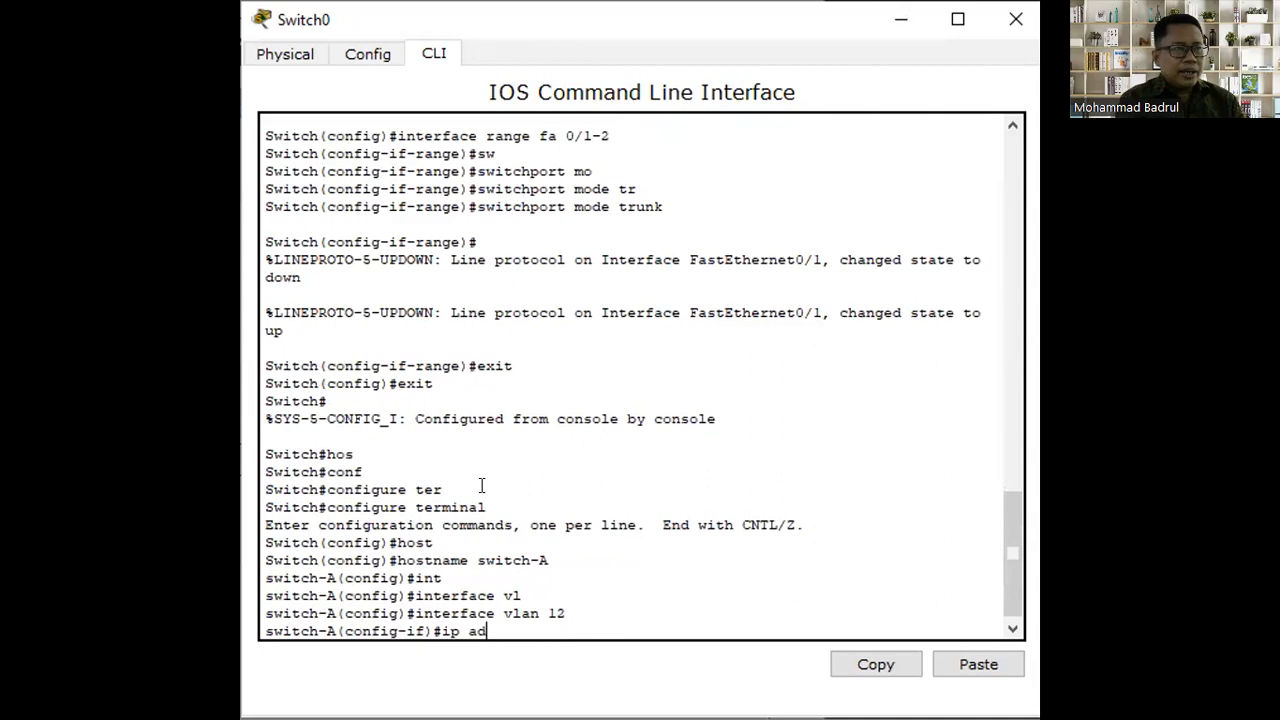
{"action": "key", "text": "Tab"}
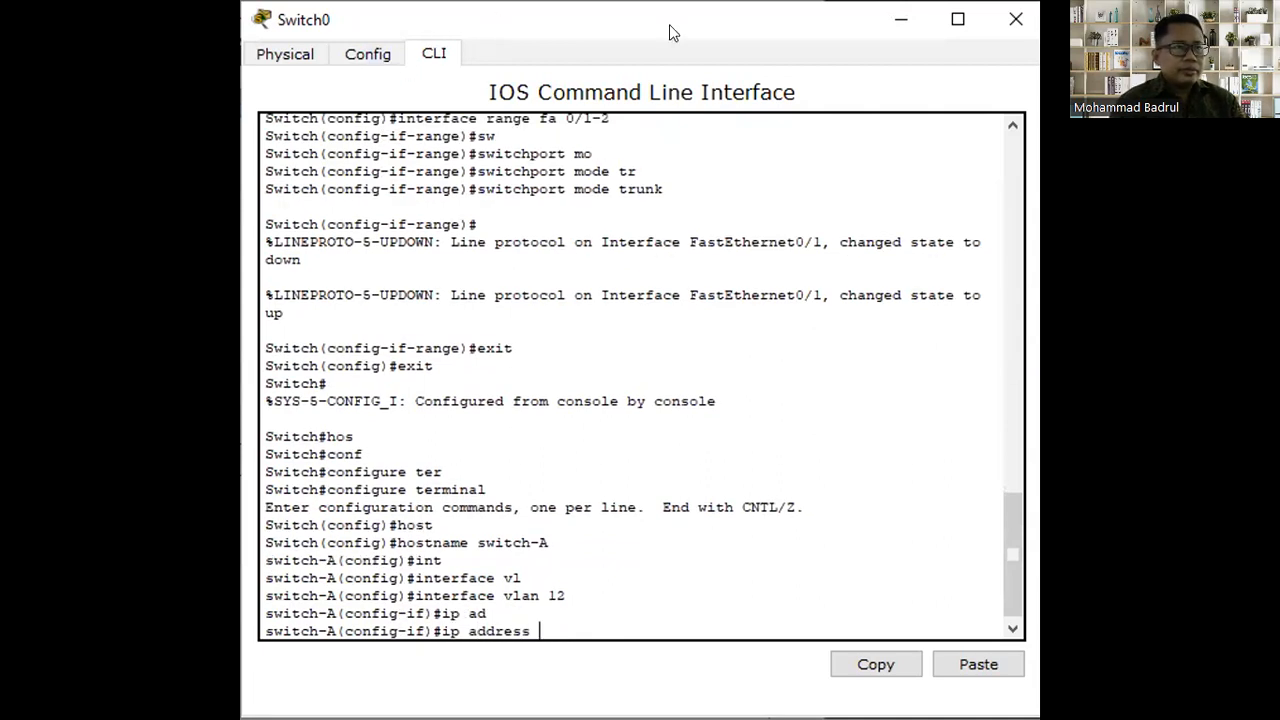
{"action": "type", "text": "10"}
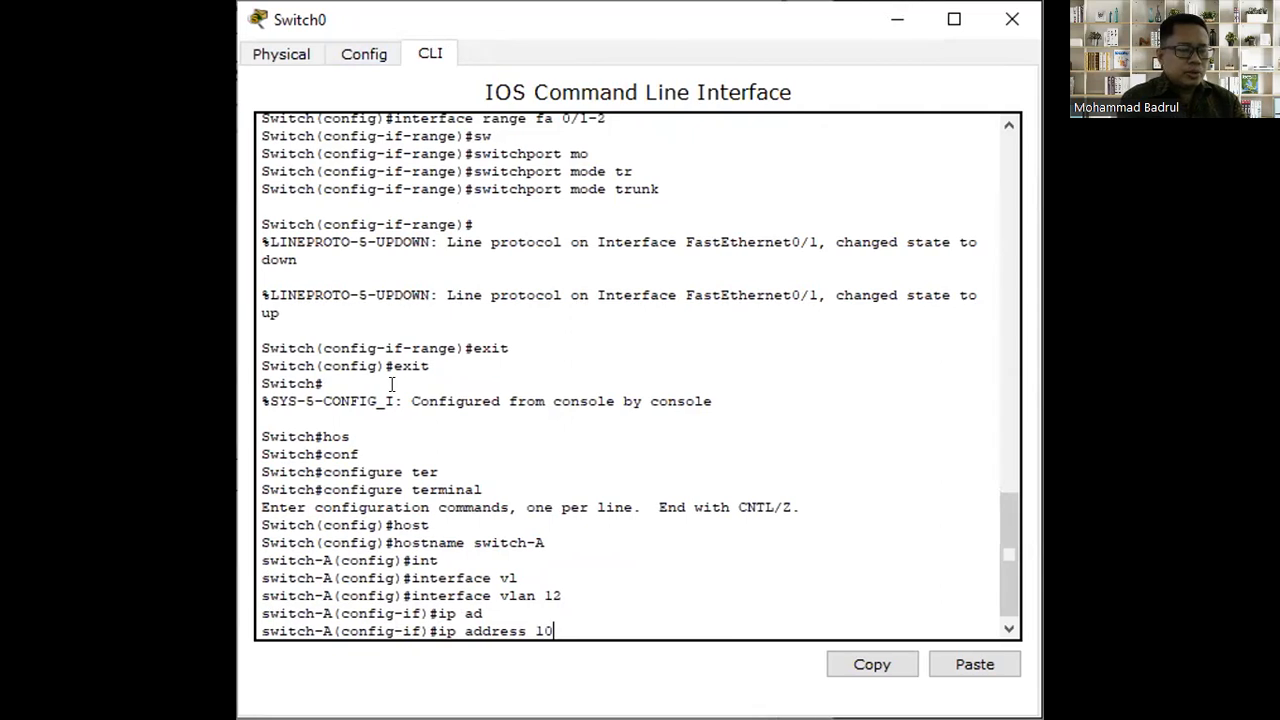
{"action": "type", "text": ".10.10.1 255"}
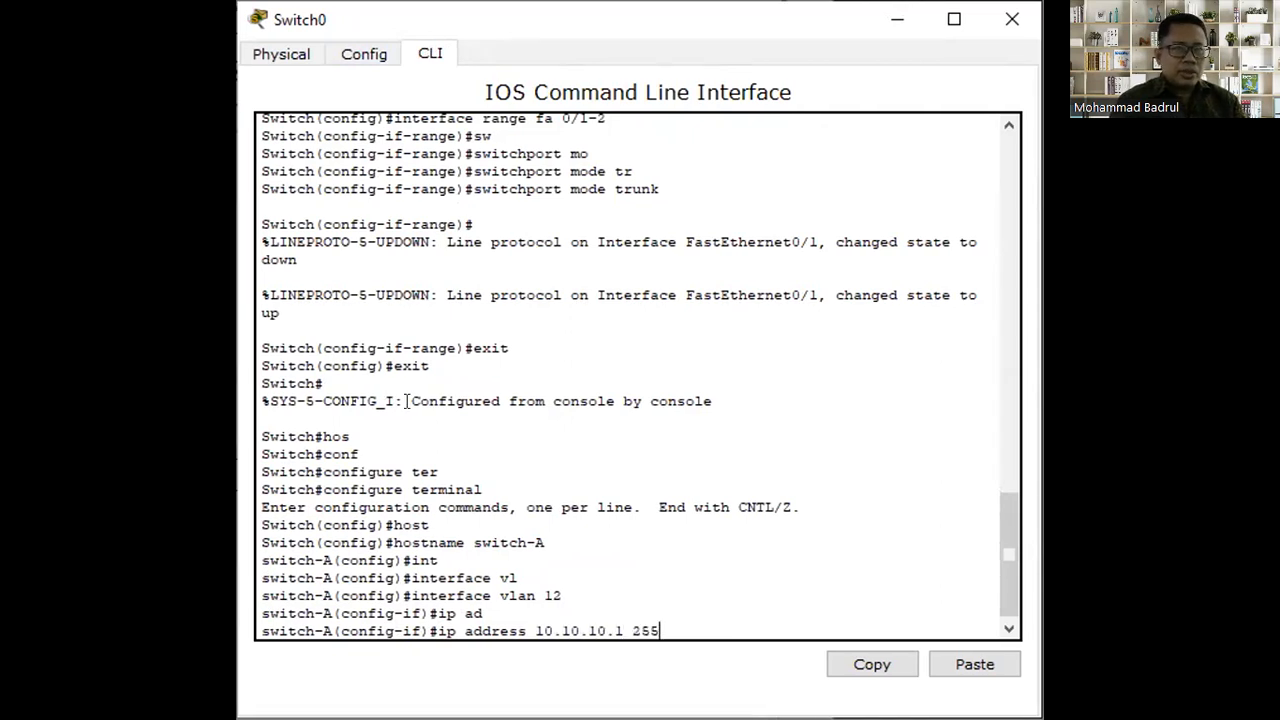
{"action": "key", "text": "Return"}
{"action": "type", "text": "2"}
{"action": "key", "text": "Up"}
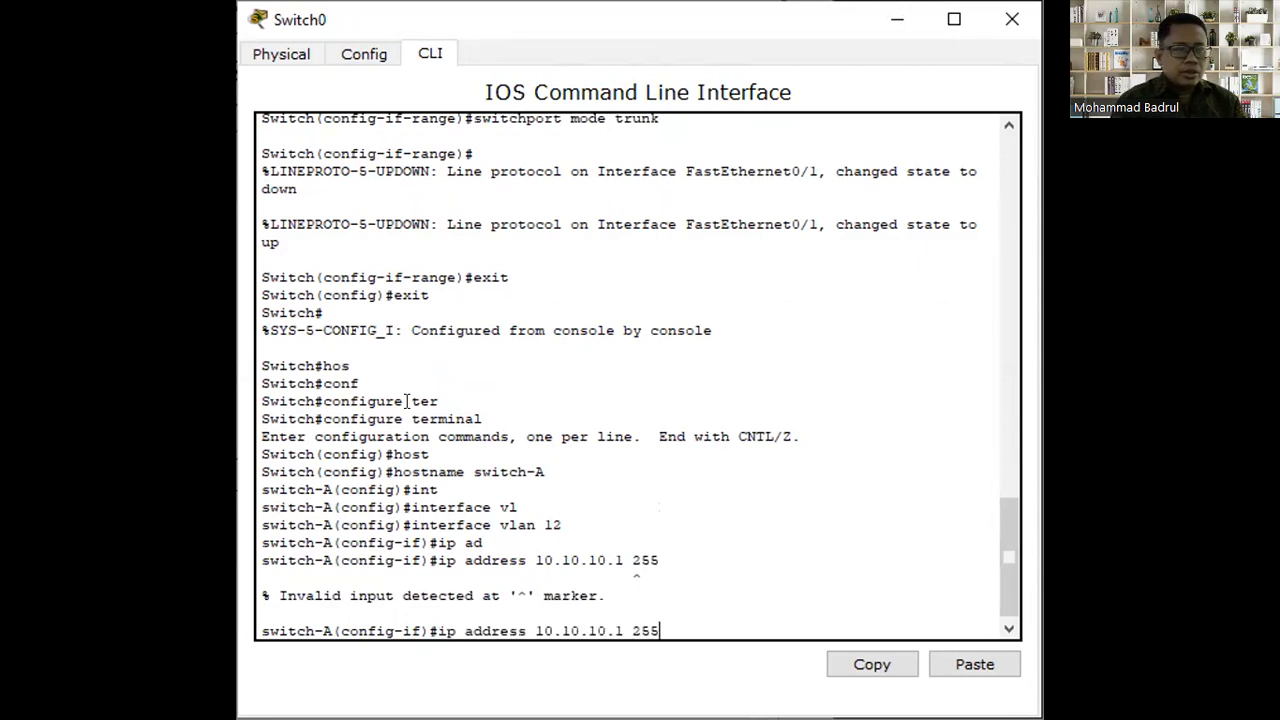
{"action": "type", "text": ".255.255.0"}
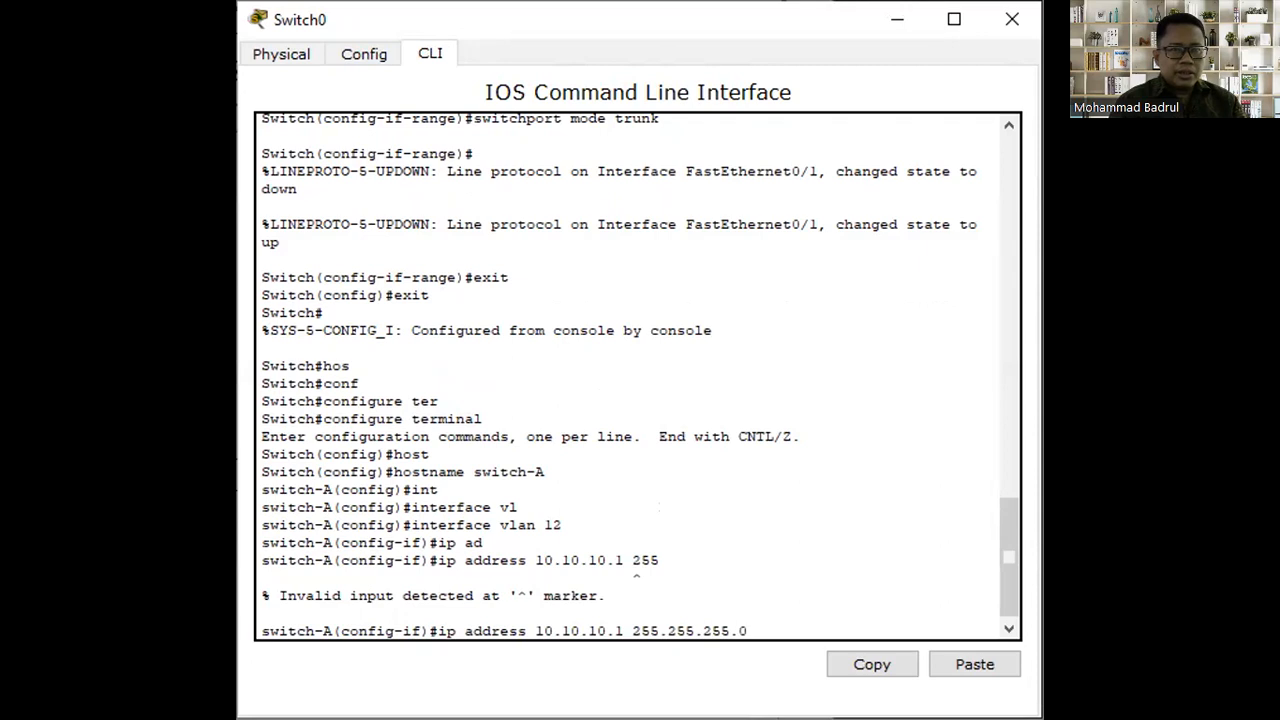
{"action": "key", "text": "Return"}
Enable switch-A's VLAN 12 interface with no shutdown and exit interface configuration mode
{"action": "type", "text": "no sh"}
{"action": "key", "text": "Tab"}
{"action": "key", "text": "Return"}
{"action": "type", "text": "exit"}
{"action": "key", "text": "Return"}
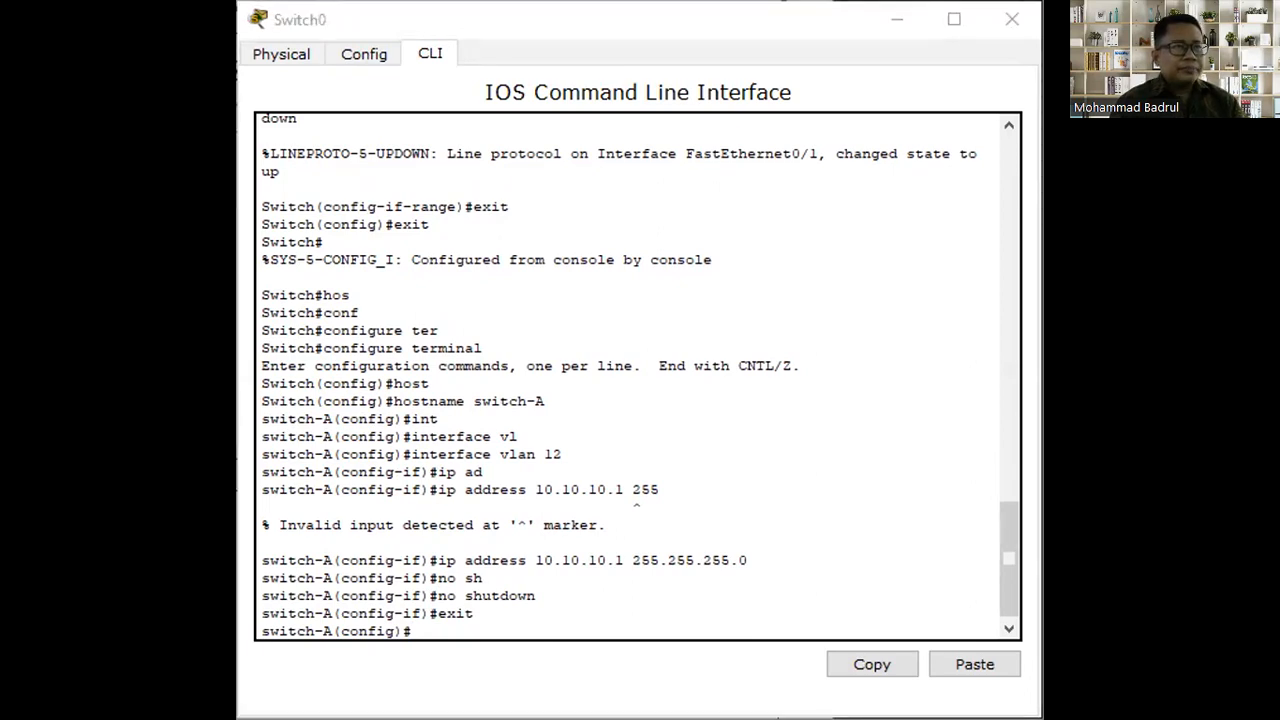
Switch to Switch1's command line and enter interface configuration mode for VLAN 12 with interface vlan 12
{"action": "left_click", "coordinate": [499, 682]}
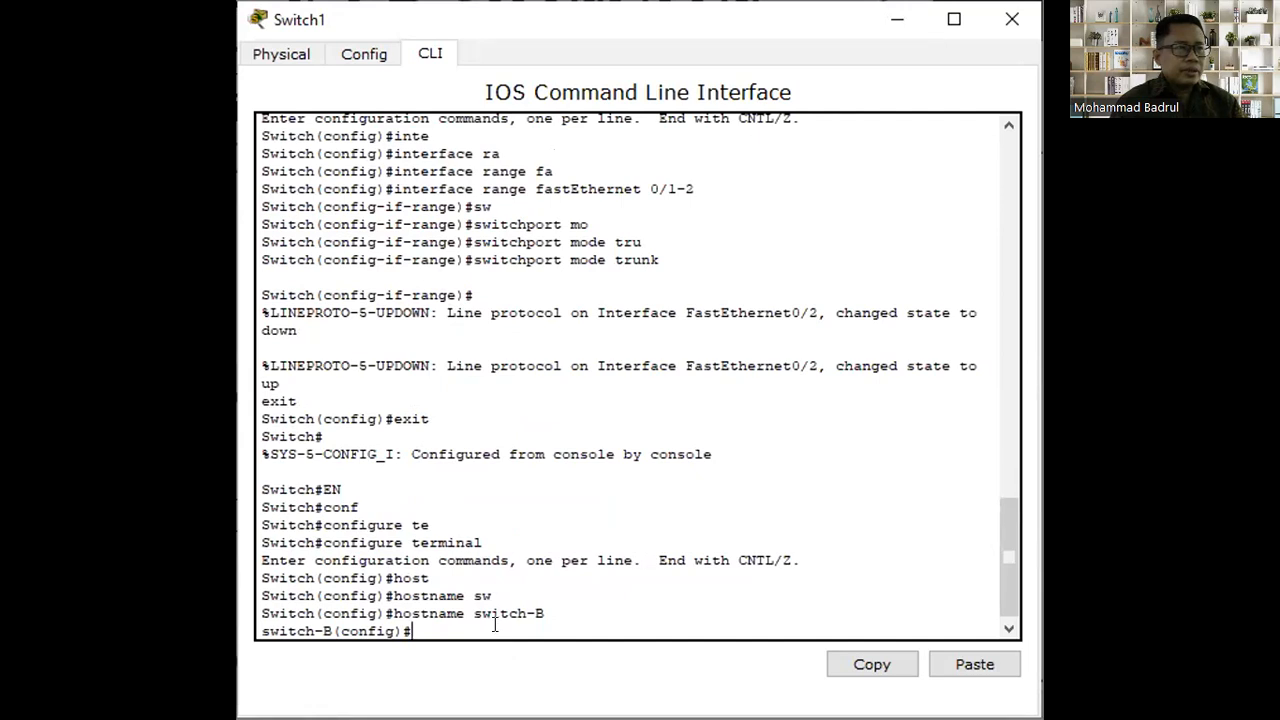
{"action": "type", "text": "inte"}
{"action": "key", "text": "Tab"}
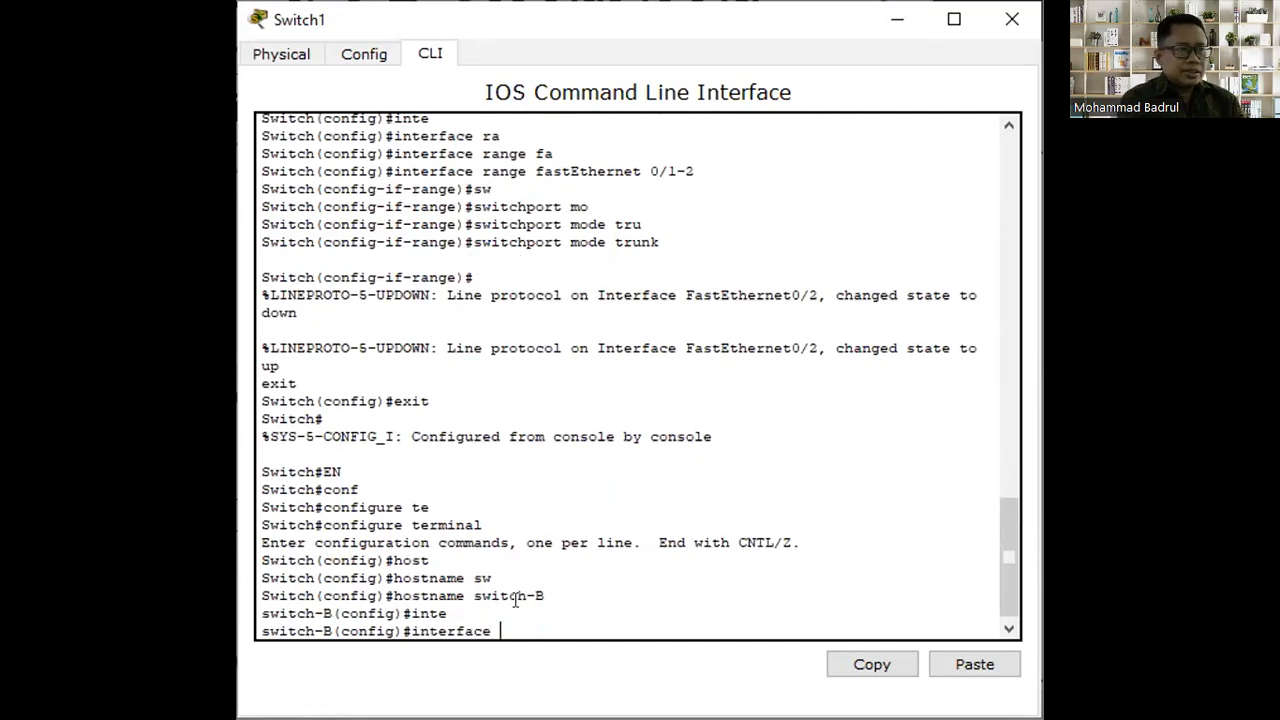
{"action": "type", "text": "vl"}
{"action": "key", "text": "Tab"}
{"action": "type", "text": "12"}
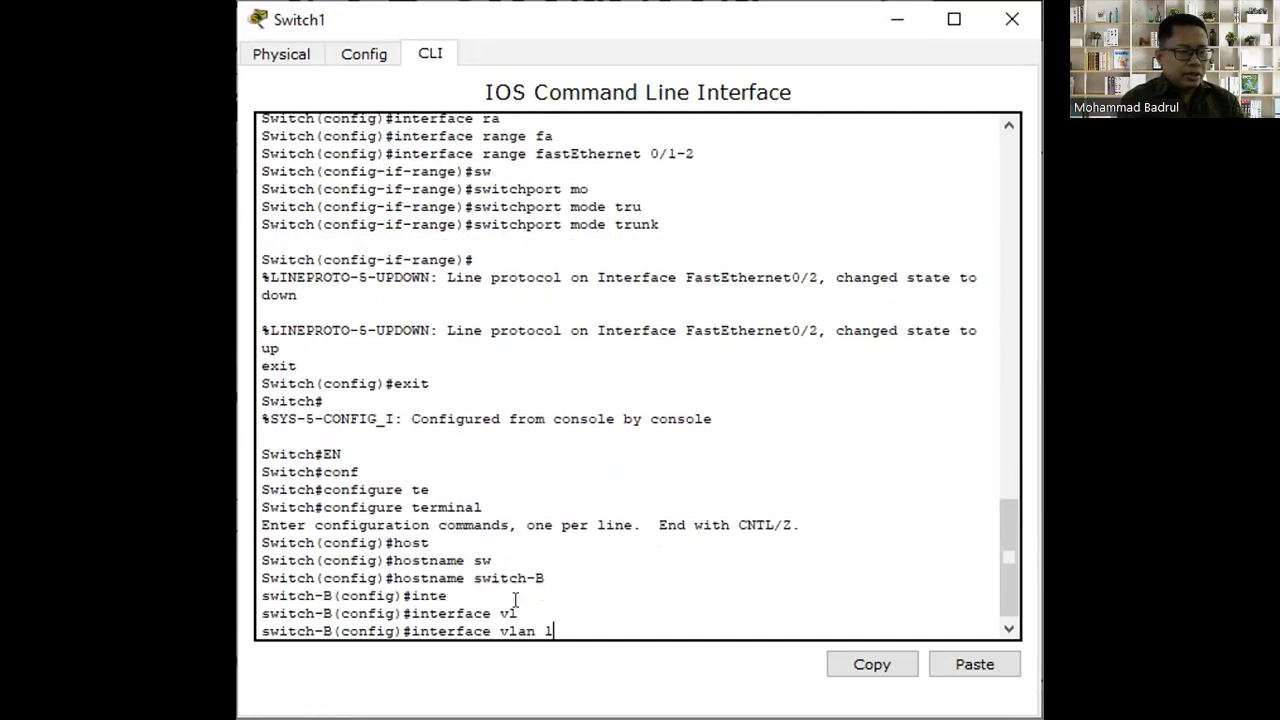
{"action": "key", "text": "Return"}
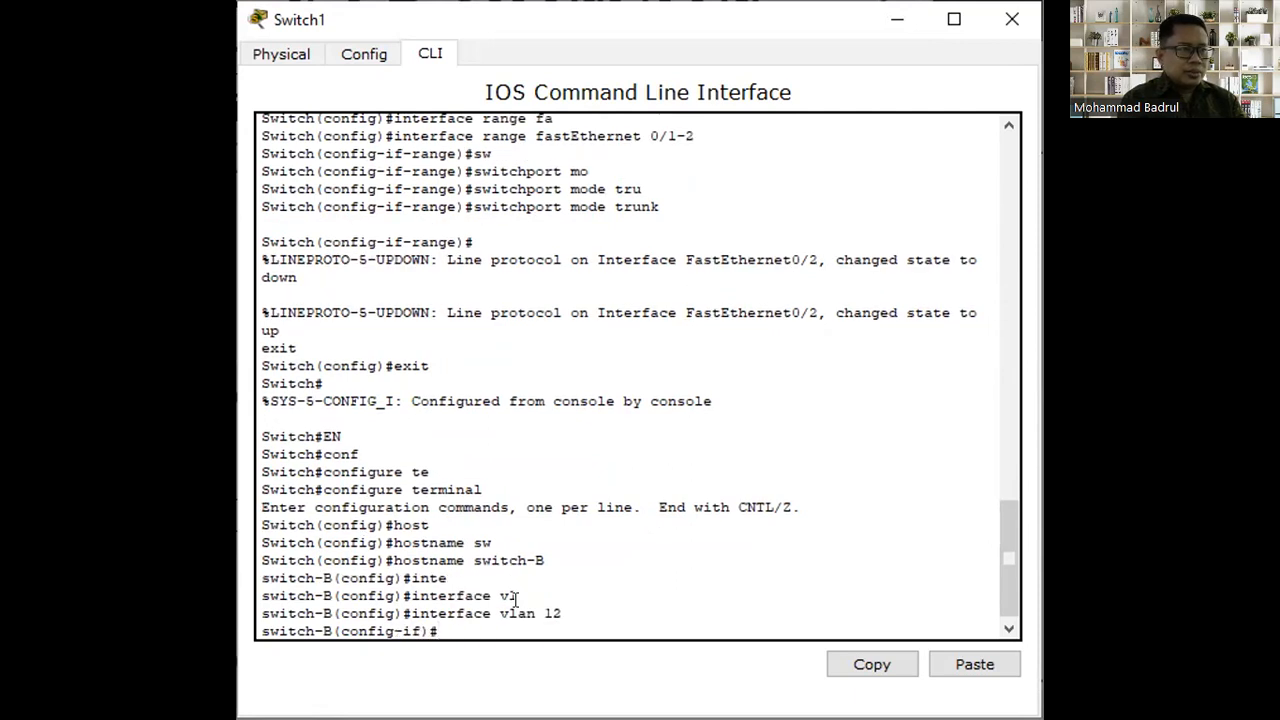
Assign IP address 10.10.10.2 with subnet mask 255.255.255.0 to switch-B's VLAN 12 interface
{"action": "type", "text": "ip add"}
{"action": "key", "text": "Tab"}
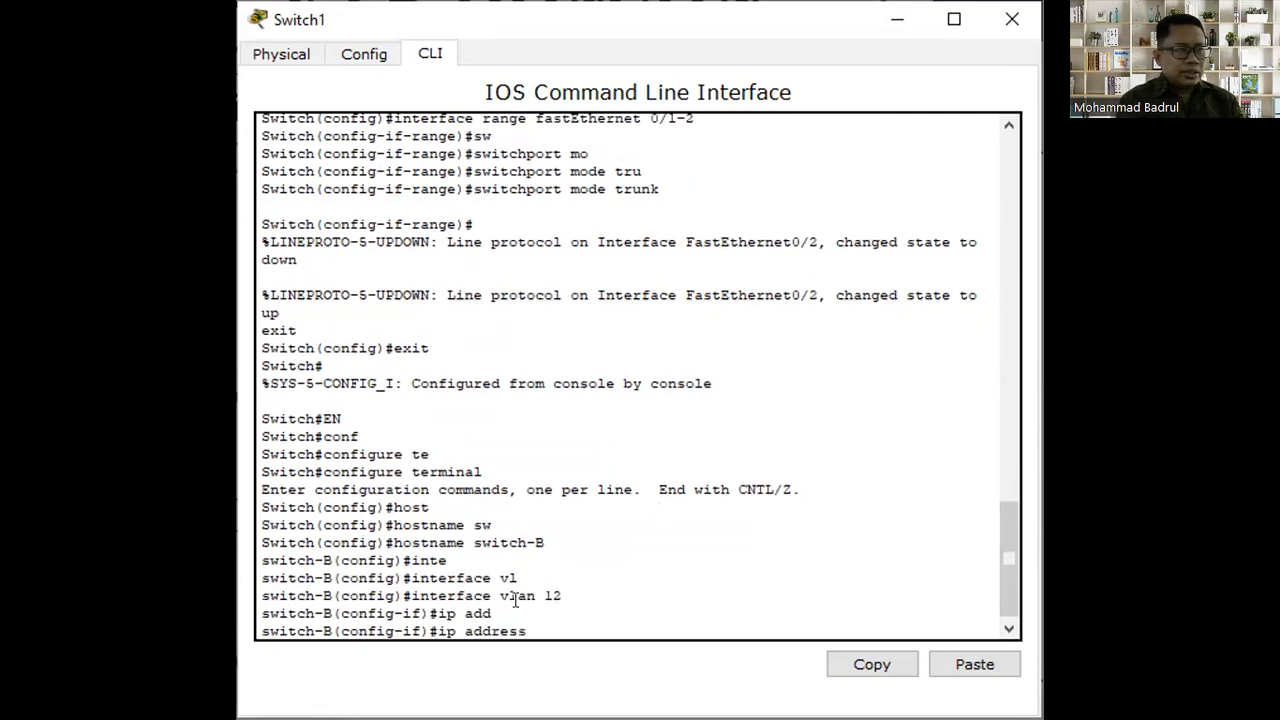
{"action": "type", "text": "10.10.10"}
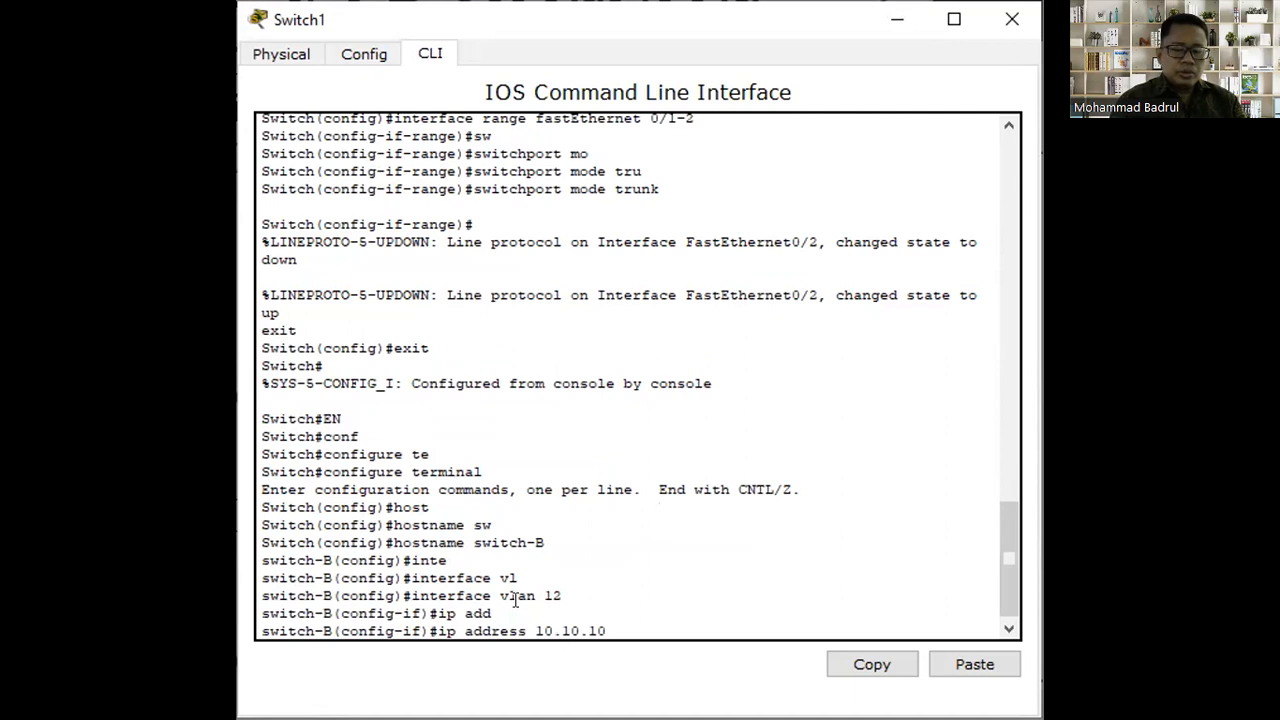
{"action": "type", "text": ".2 255.255.255."}
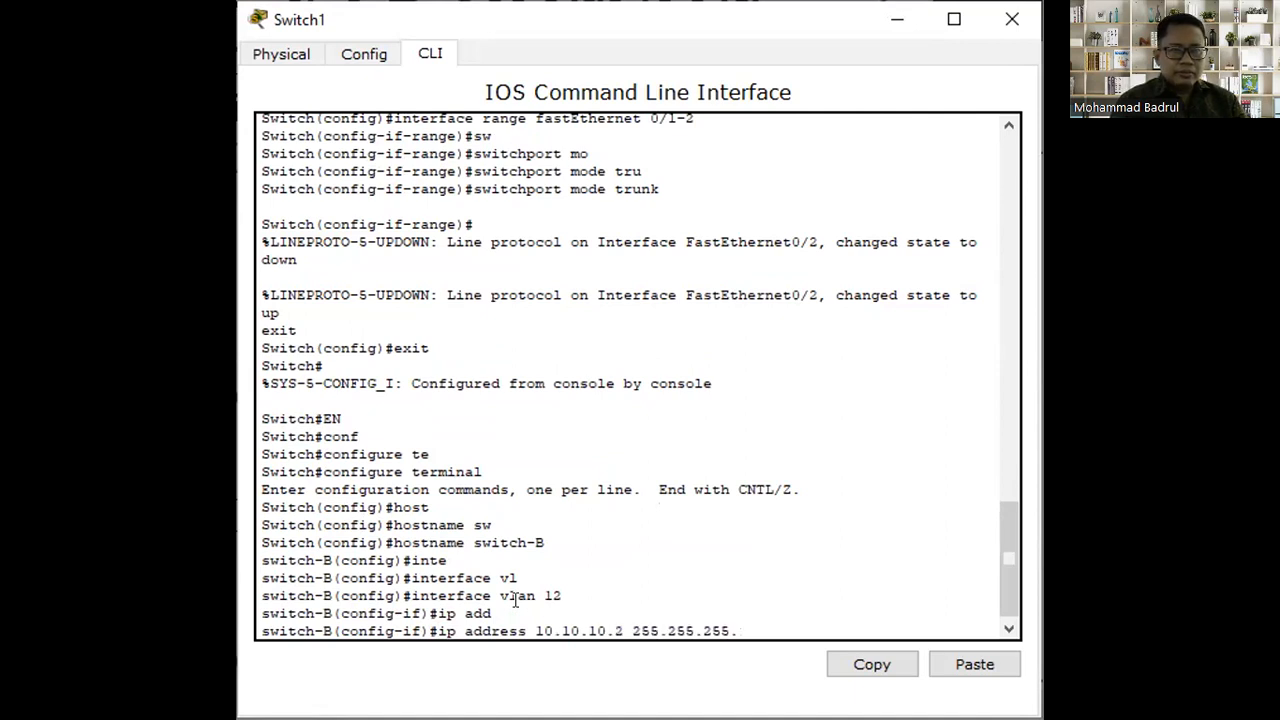
{"action": "type", "text": "0"}
{"action": "key", "text": "Return"}
Enable switch-B's VLAN 12 interface with no shutdown and exit interface configuration mode
{"action": "type", "text": "no shu"}
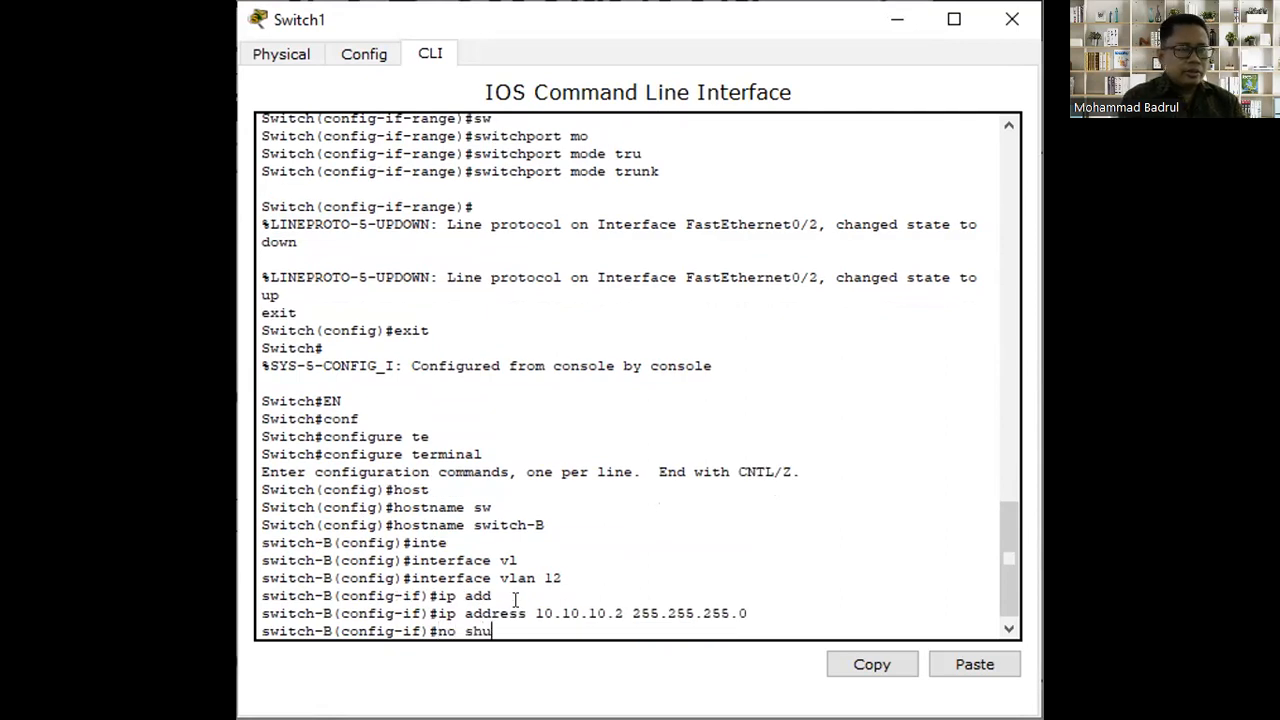
{"action": "key", "text": "Tab"}
{"action": "key", "text": "Return"}
{"action": "type", "text": "exit"}
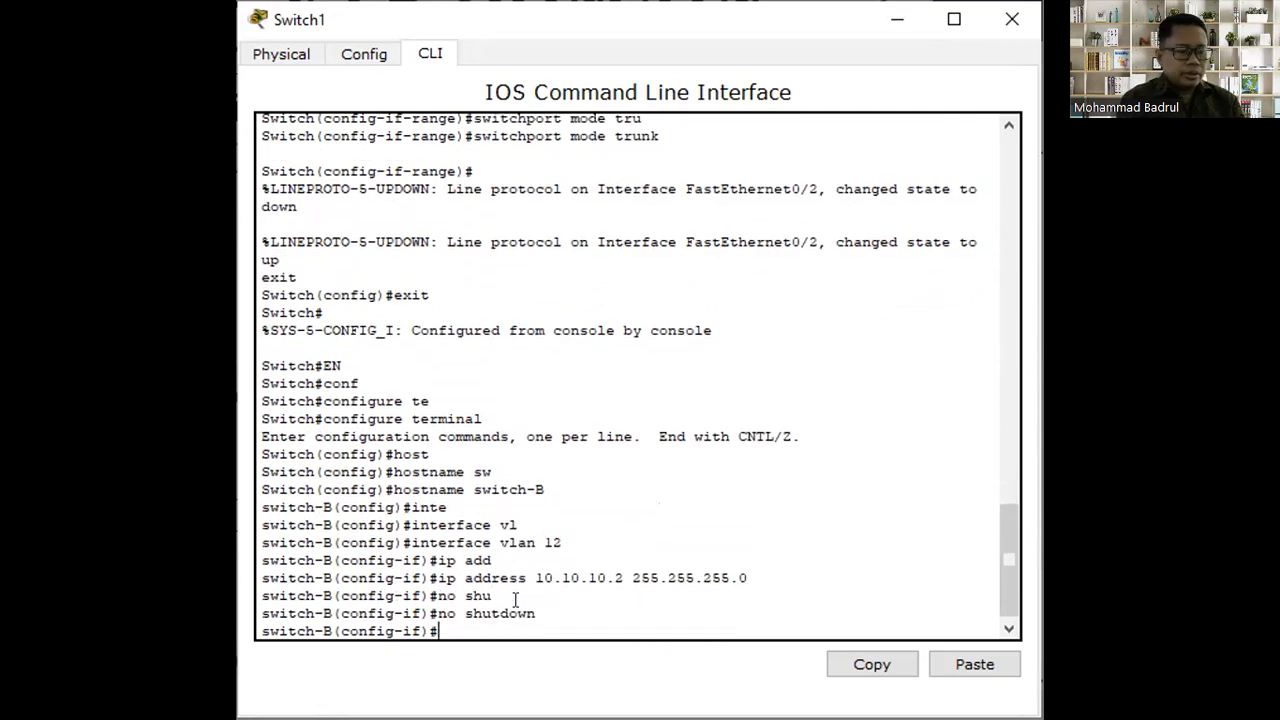
{"action": "key", "text": "Return"}
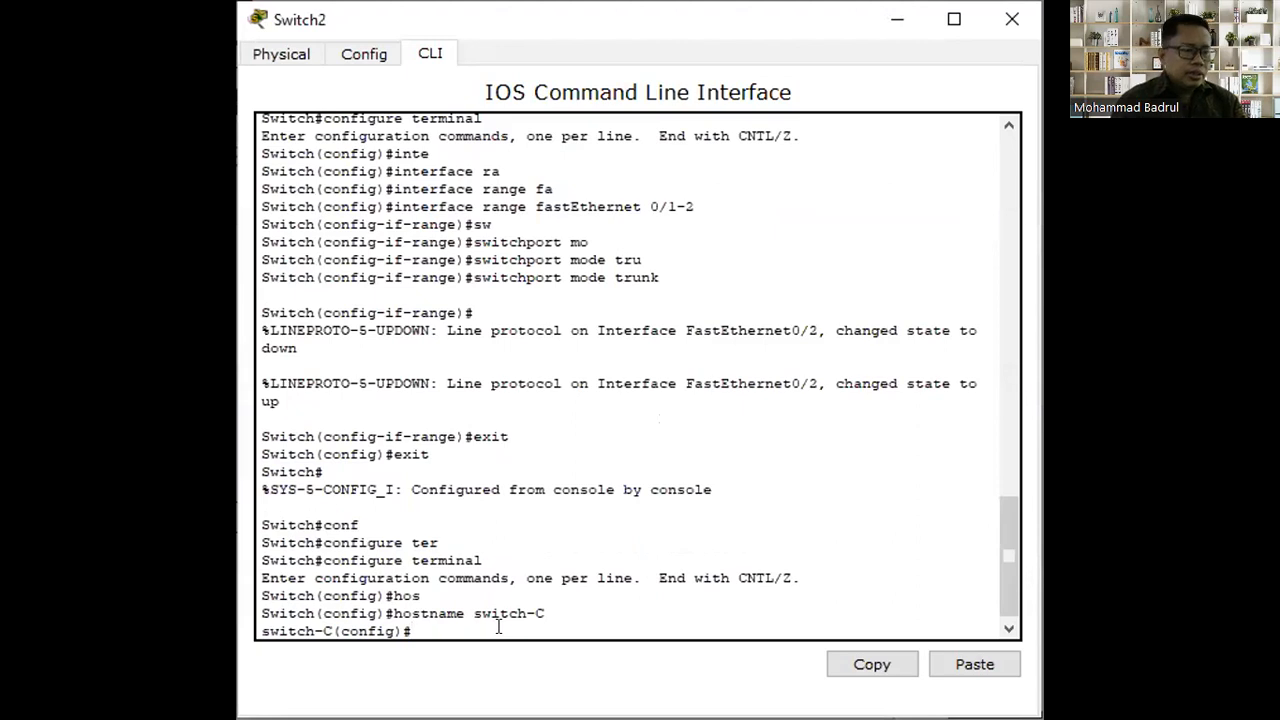
Enter interface configuration mode for VLAN 12 on switch-C with interface vlan 12
{"action": "type", "text": "inte"}
{"action": "key", "text": "Tab"}
{"action": "type", "text": "vl"}
{"action": "key", "text": "Tab"}
{"action": "type", "text": "12"}
{"action": "key", "text": "Return"}
Assign IP address 10.10.10.3 with subnet mask 255.255.255.0 to switch-C's VLAN 12 interface
{"action": "type", "text": "ip ad"}
{"action": "key", "text": "Tab"}
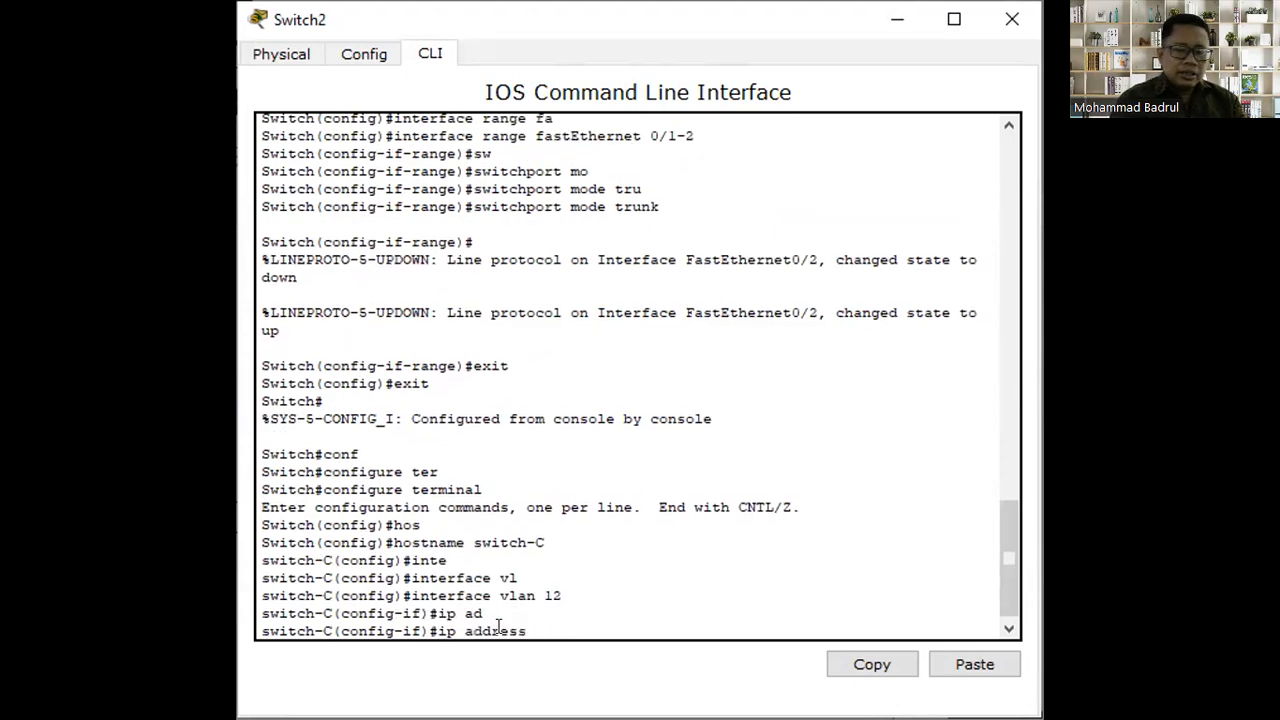
{"action": "type", "text": "10.10.10.3 255.255.255.0"}
{"action": "key", "text": "Return"}
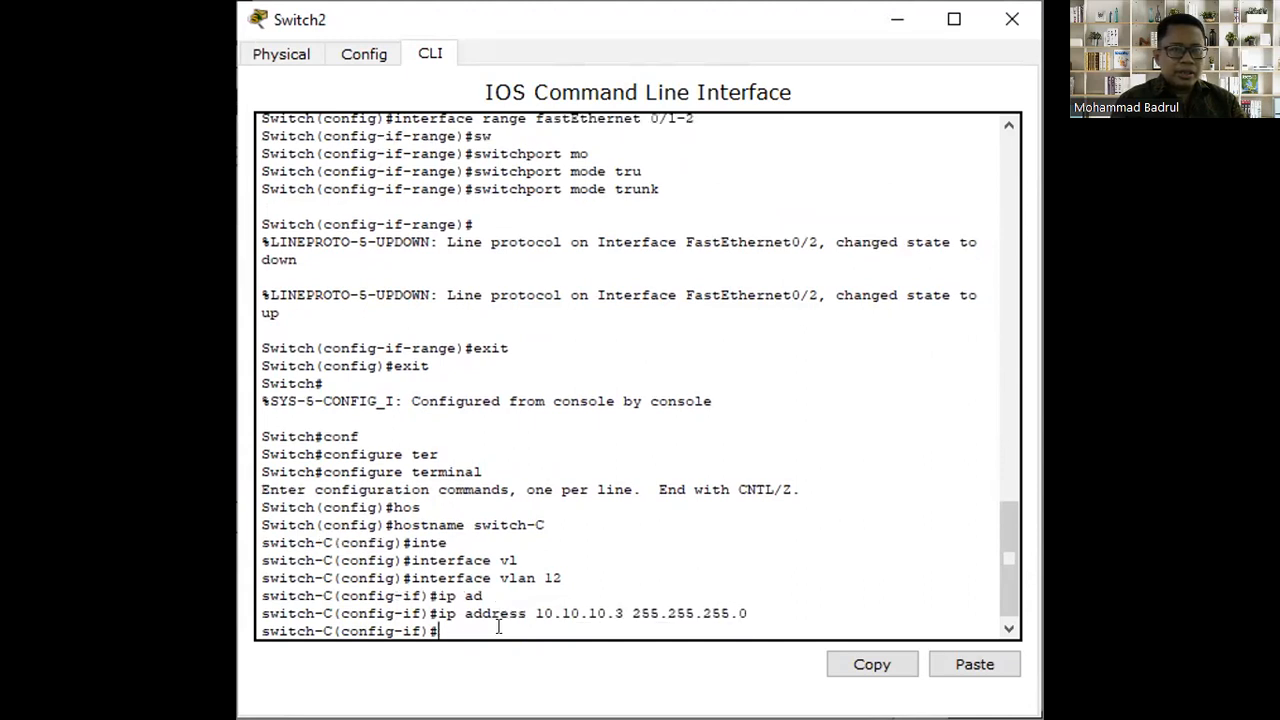
Enable switch-C's VLAN 12 interface with no shutdown and exit interface configuration mode
{"action": "type", "text": "no shu"}
{"action": "key", "text": "Tab"}
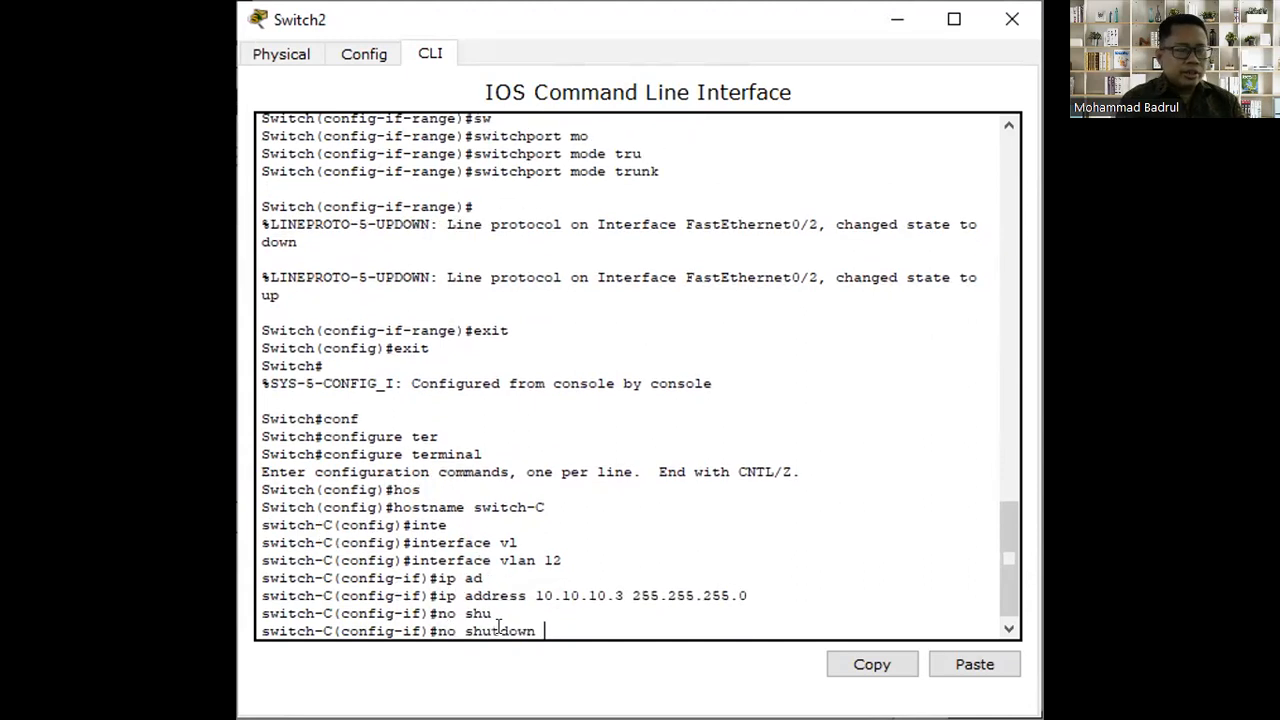
{"action": "key", "text": "Return"}
{"action": "type", "text": "exit"}
{"action": "key", "text": "Return"}
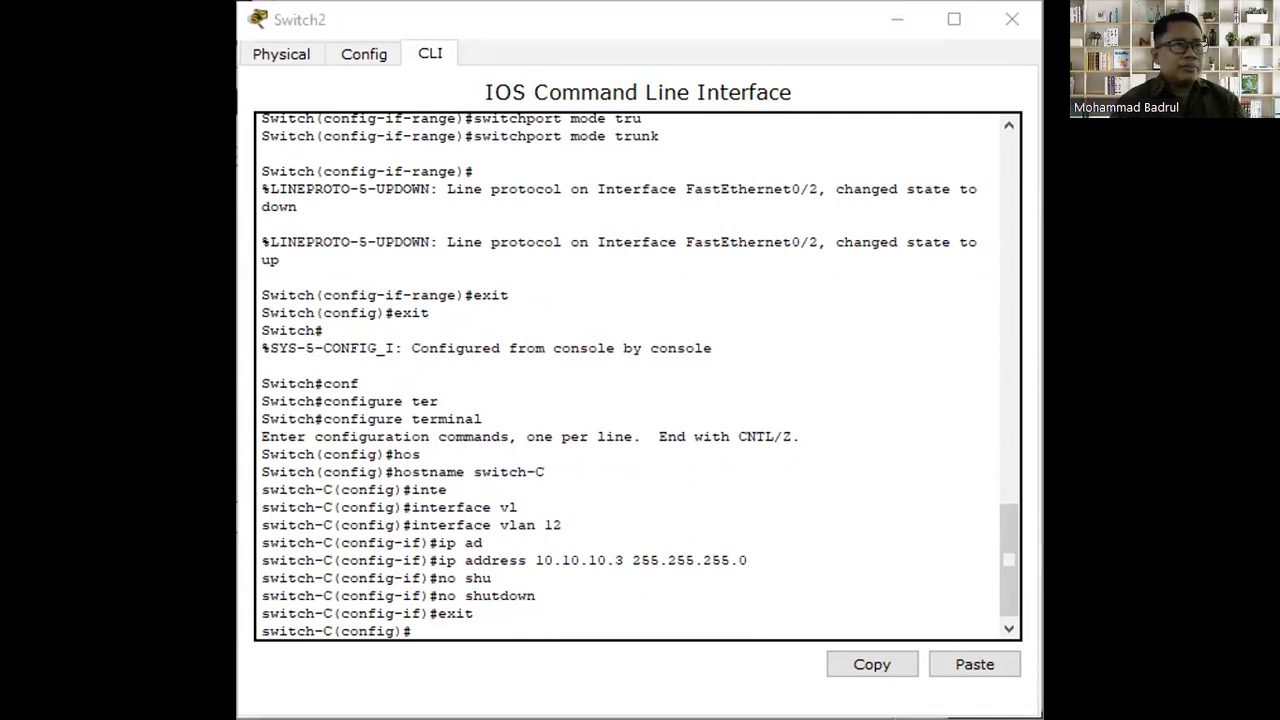
Switch to switch-D's console and enter interface configuration mode for VLAN 12 with interface vlan 12
{"action": "left_click", "coordinate": [602, 583]}
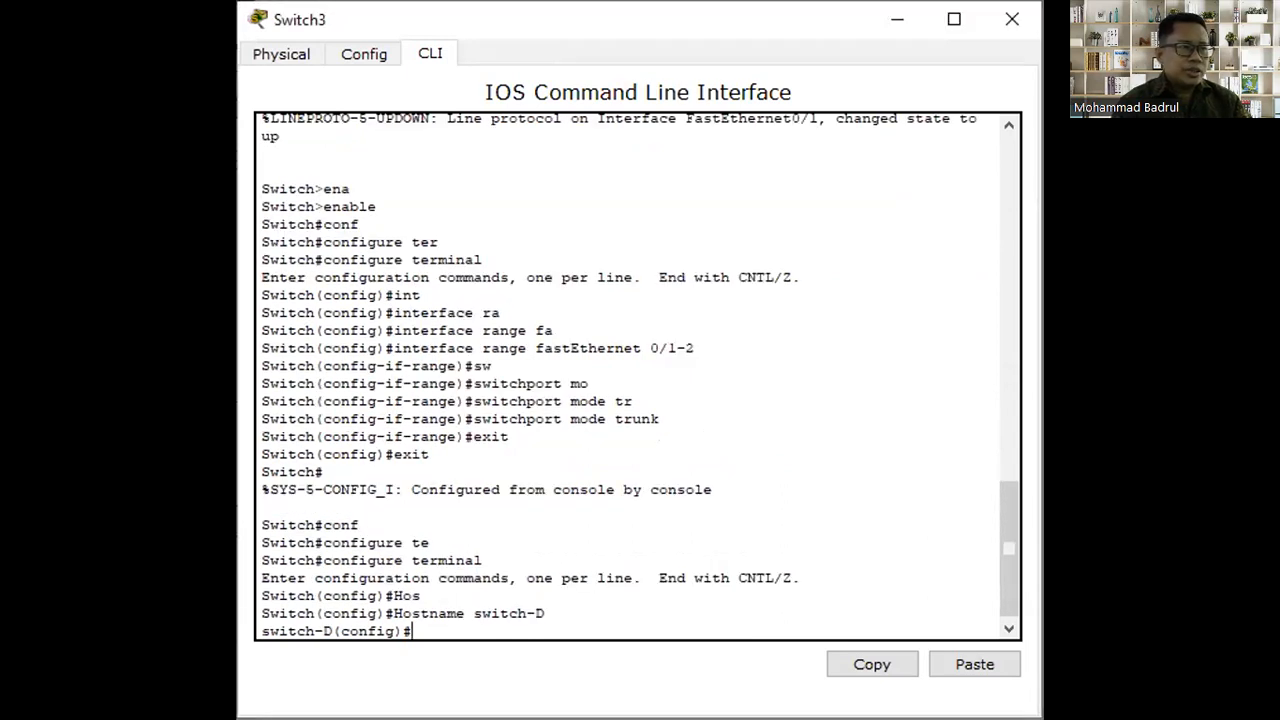
{"action": "type", "text": "inte"}
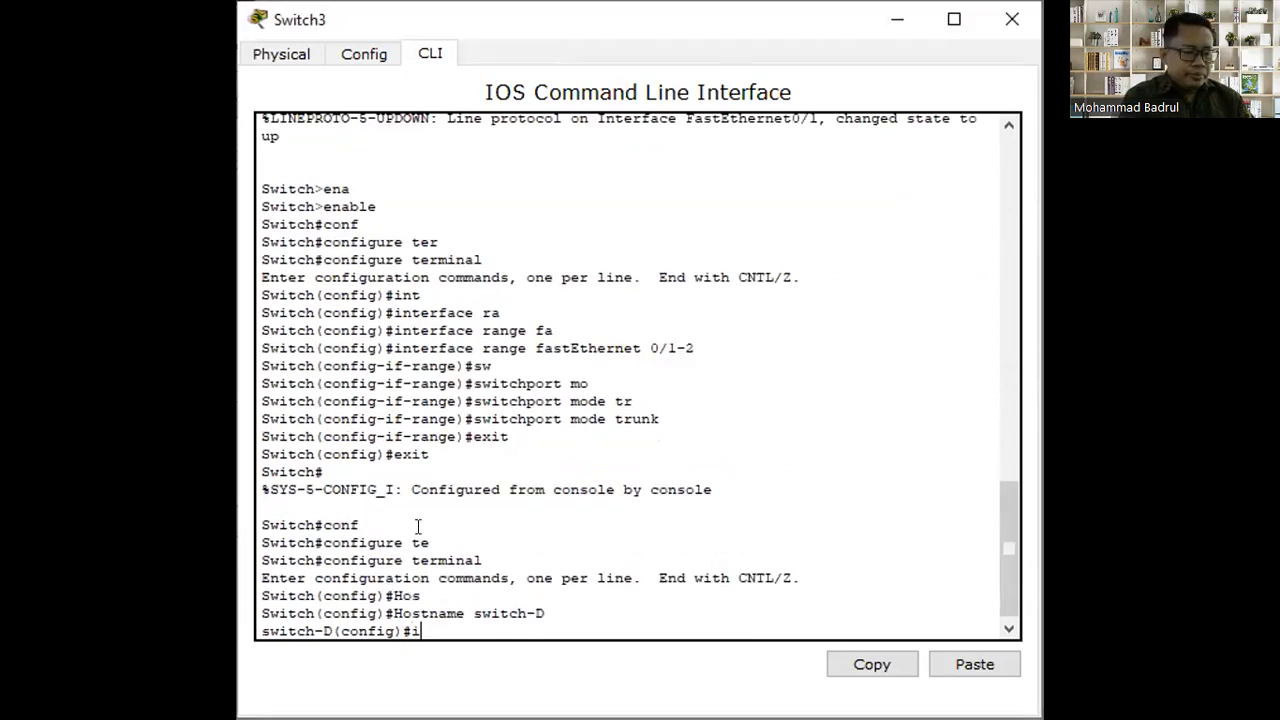
{"action": "key", "text": "Tab"}
{"action": "type", "text": "vl"}
{"action": "key", "text": "Tab"}
{"action": "type", "text": "12"}
{"action": "key", "text": "Return"}
Assign IP address 10.10.10.4 with subnet mask 255.255.255.0 to switch-D's VLAN 12 interface
{"action": "type", "text": "ip ad"}
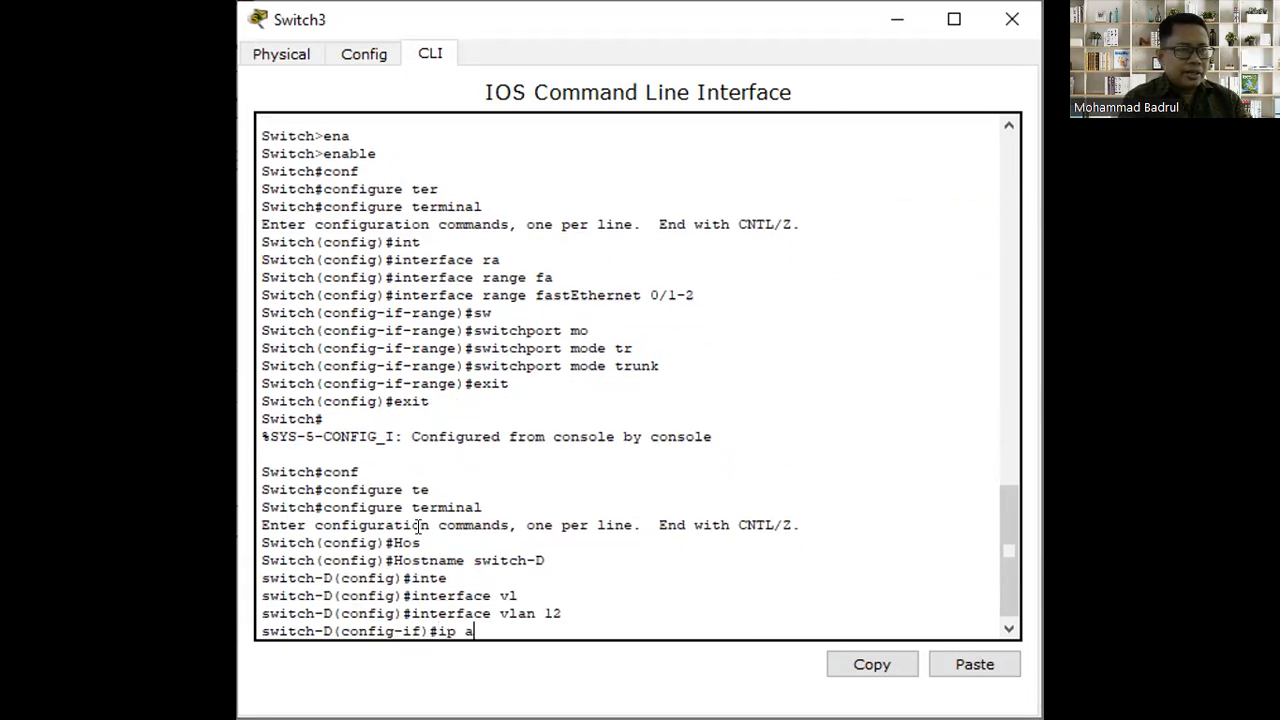
{"action": "key", "text": "Tab"}
{"action": "type", "text": "10."}
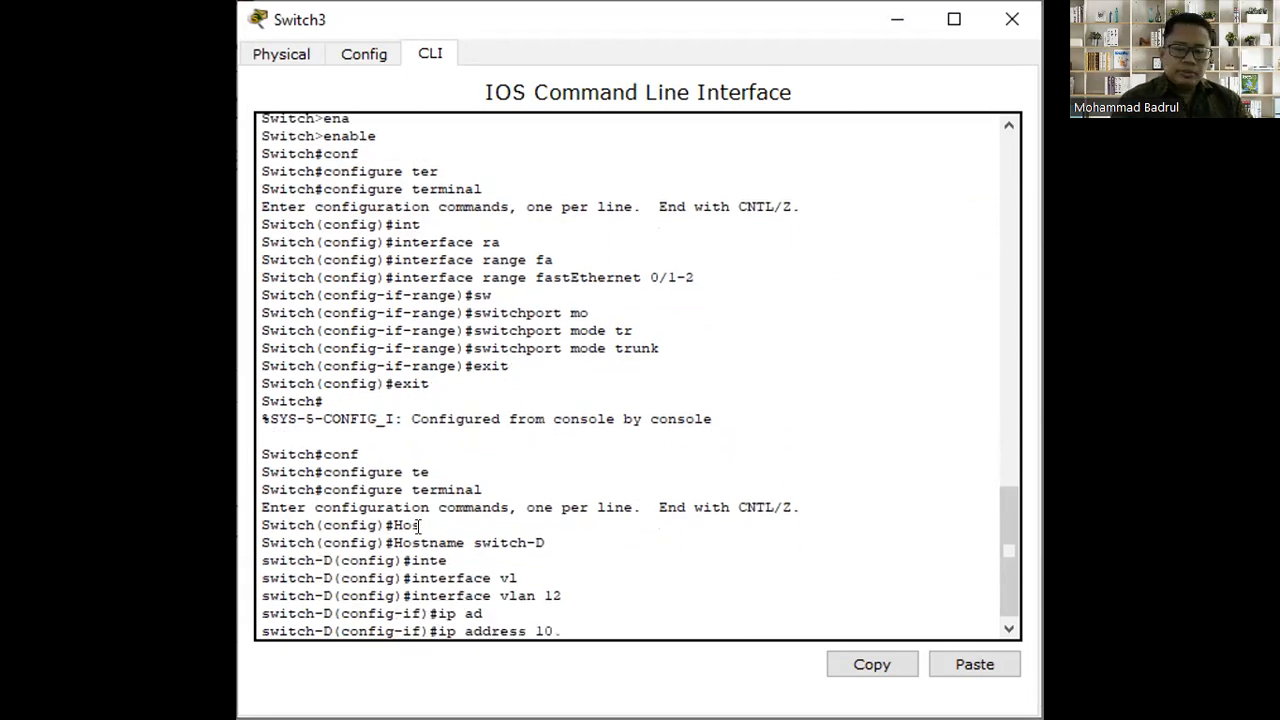
{"action": "type", "text": "10.10.4"}
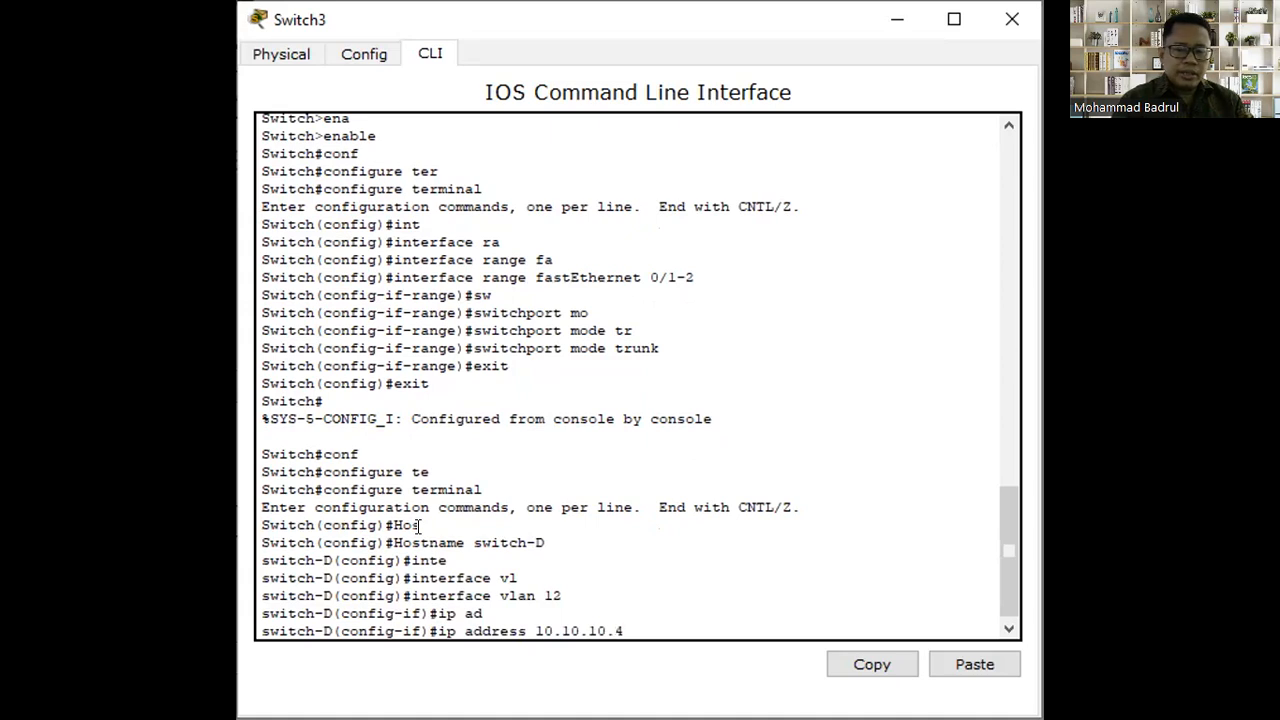
{"action": "type", "text": " 255.255.255.255"}
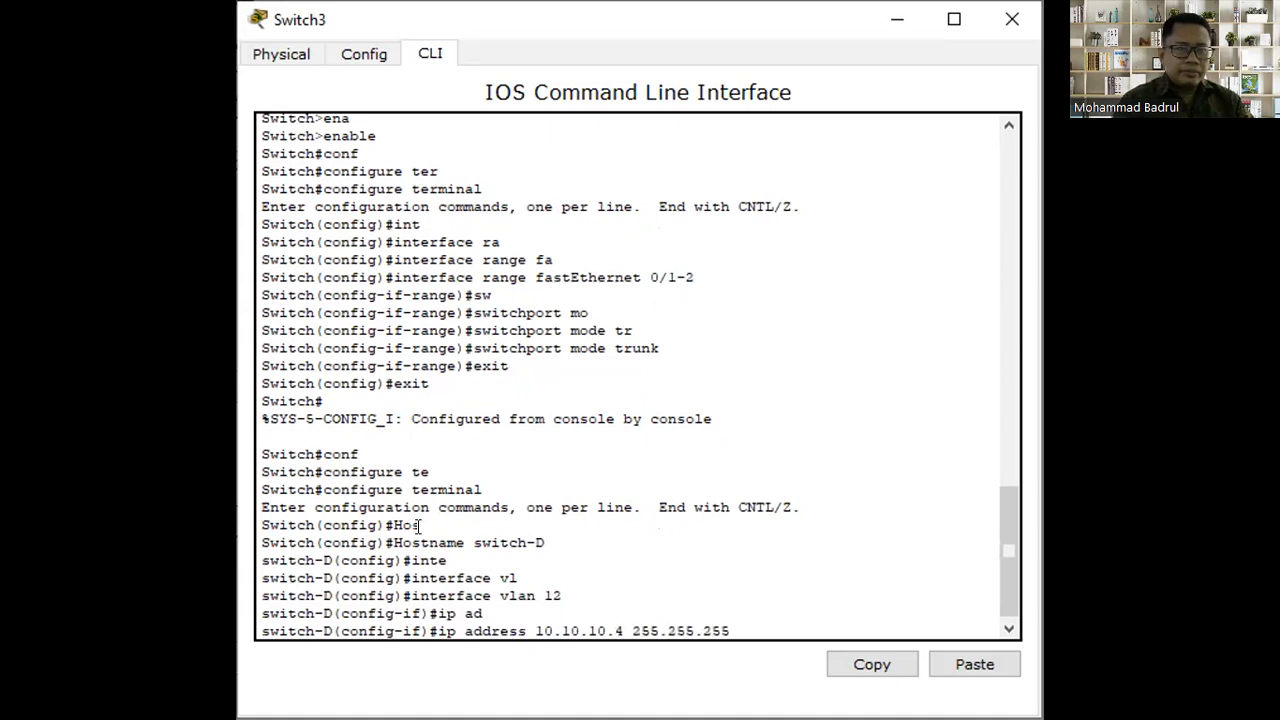
{"action": "type", "text": "0"}
{"action": "key", "text": "Return"}
Enable switch-D's VLAN 12 interface with no shutdown and exit interface configuration mode
{"action": "type", "text": "no shu"}
{"action": "key", "text": "Tab"}
{"action": "key", "text": "Return"}
{"action": "type", "text": "exit"}
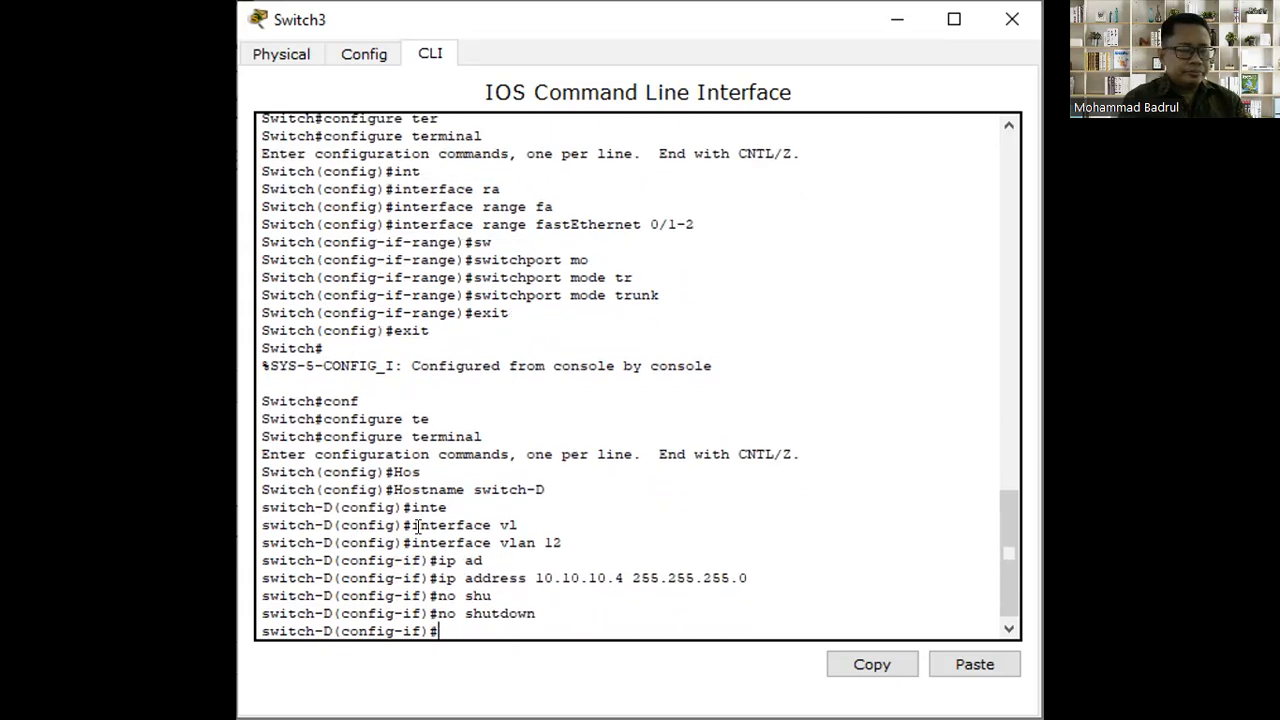
{"action": "key", "text": "Return"}
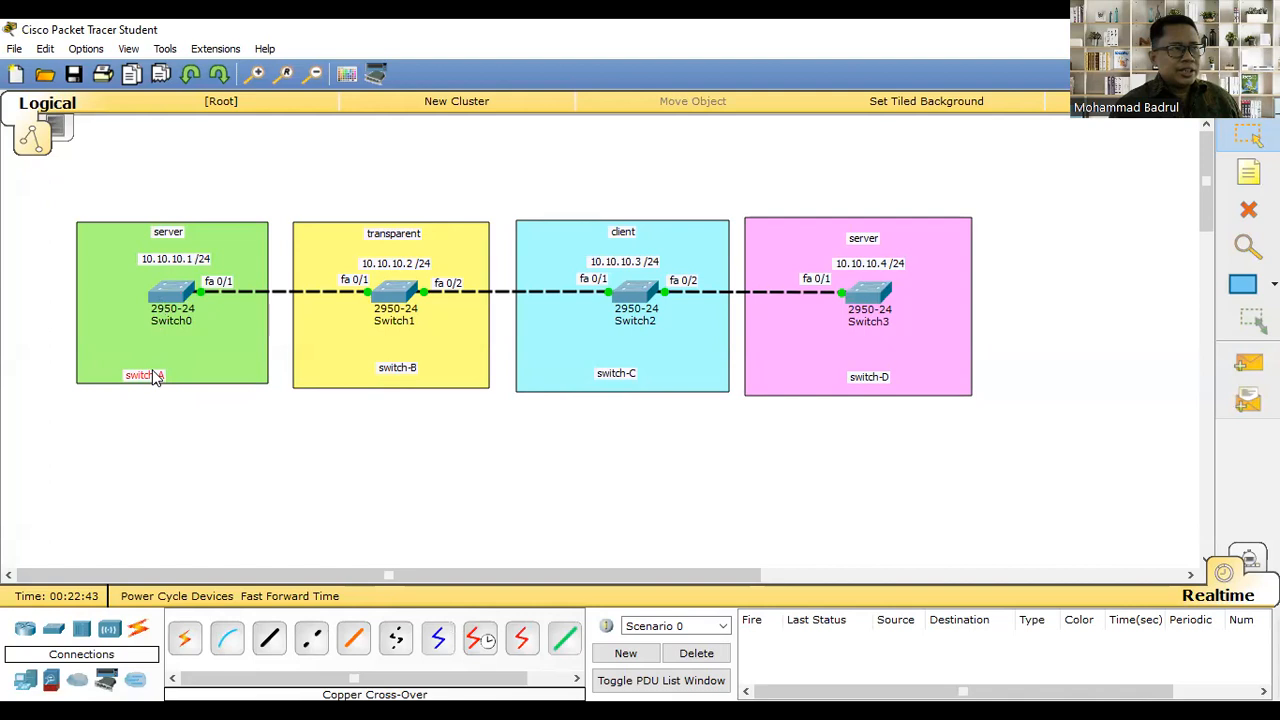
Reposition the switch-A, switch-B and switch-C name labels so they sit centred beneath their switches in the topology
{"action": "left_click_drag", "start_coordinate": [160, 375], "coordinate": [168, 368]}
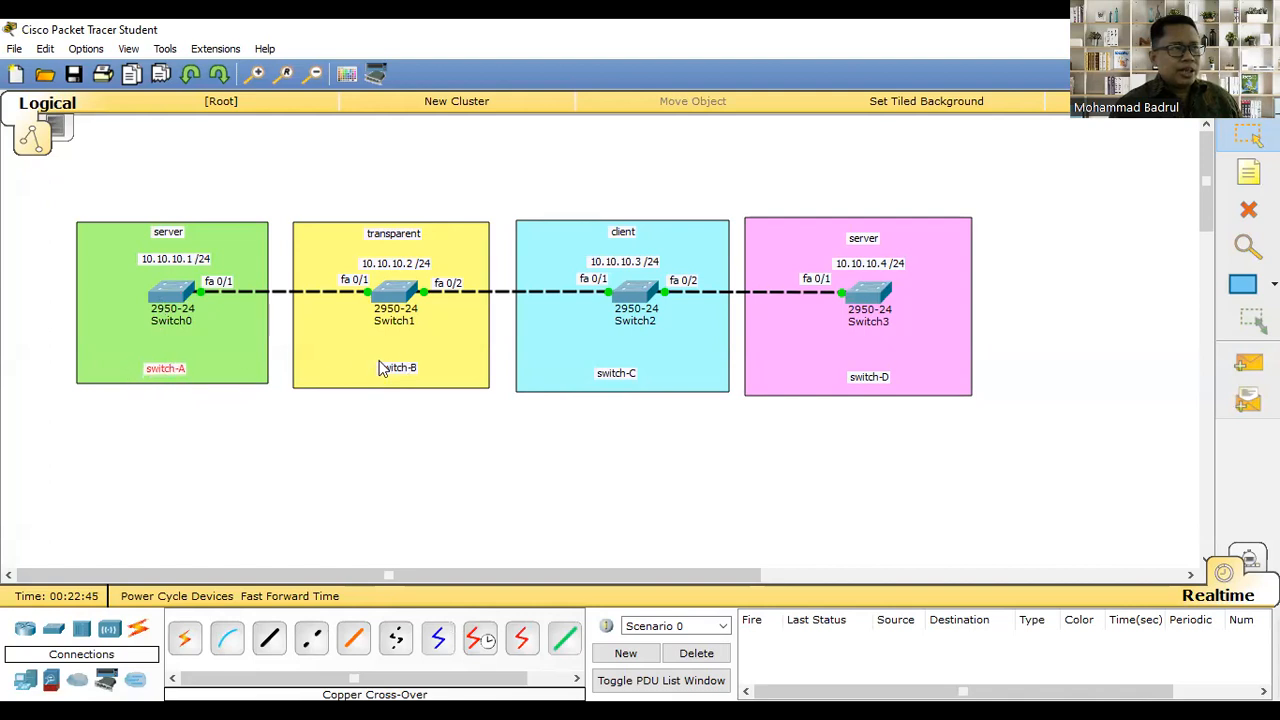
{"action": "left_click_drag", "start_coordinate": [401, 368], "coordinate": [401, 374]}
{"action": "left_click_drag", "start_coordinate": [619, 380], "coordinate": [634, 375]}
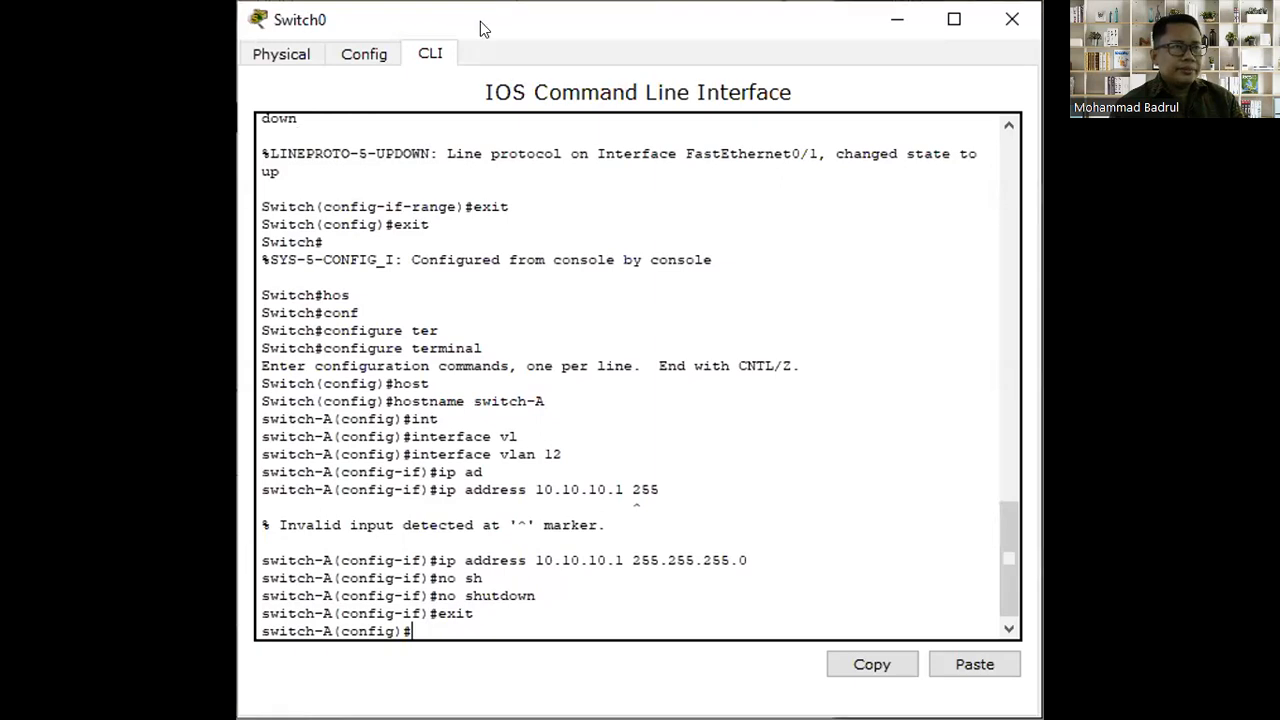
Set switch-A's VTP mode to server with vtp mode server in global configuration mode
{"action": "type", "text": "vtp"}
{"action": "key", "text": "Tab"}
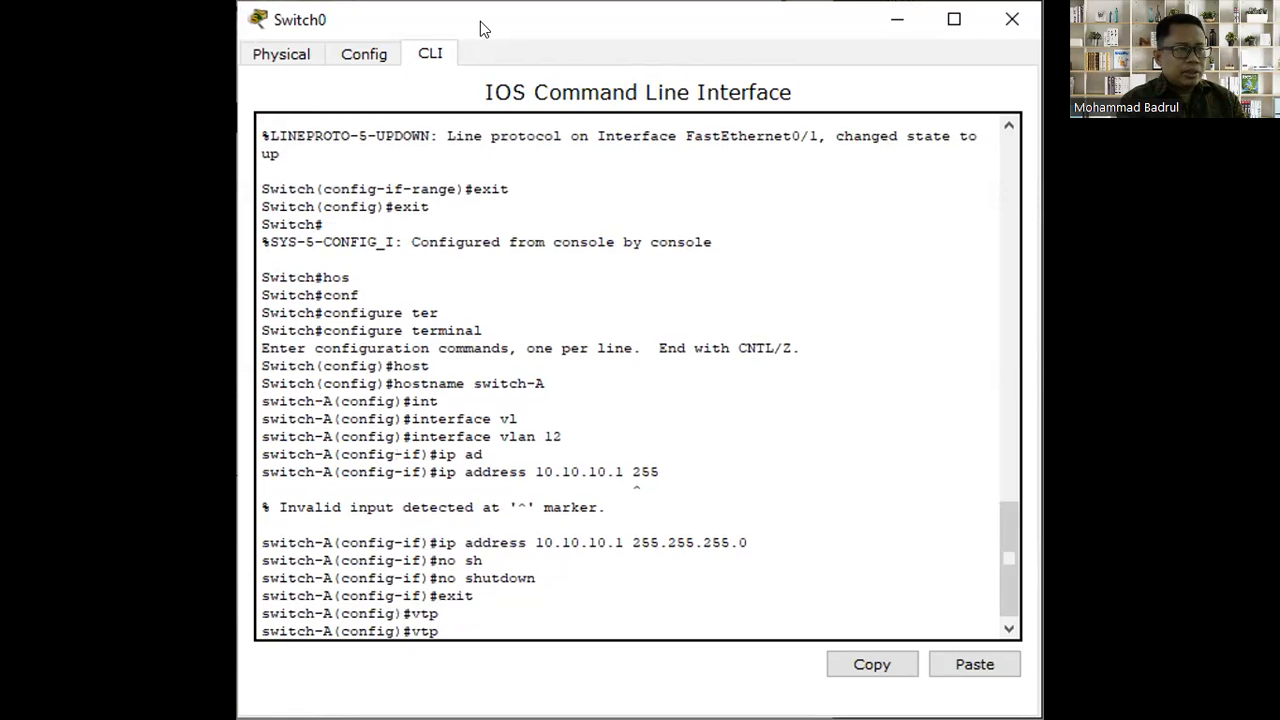
{"action": "type", "text": "mo"}
{"action": "key", "text": "Tab"}
{"action": "type", "text": "ser"}
{"action": "key", "text": "Tab"}
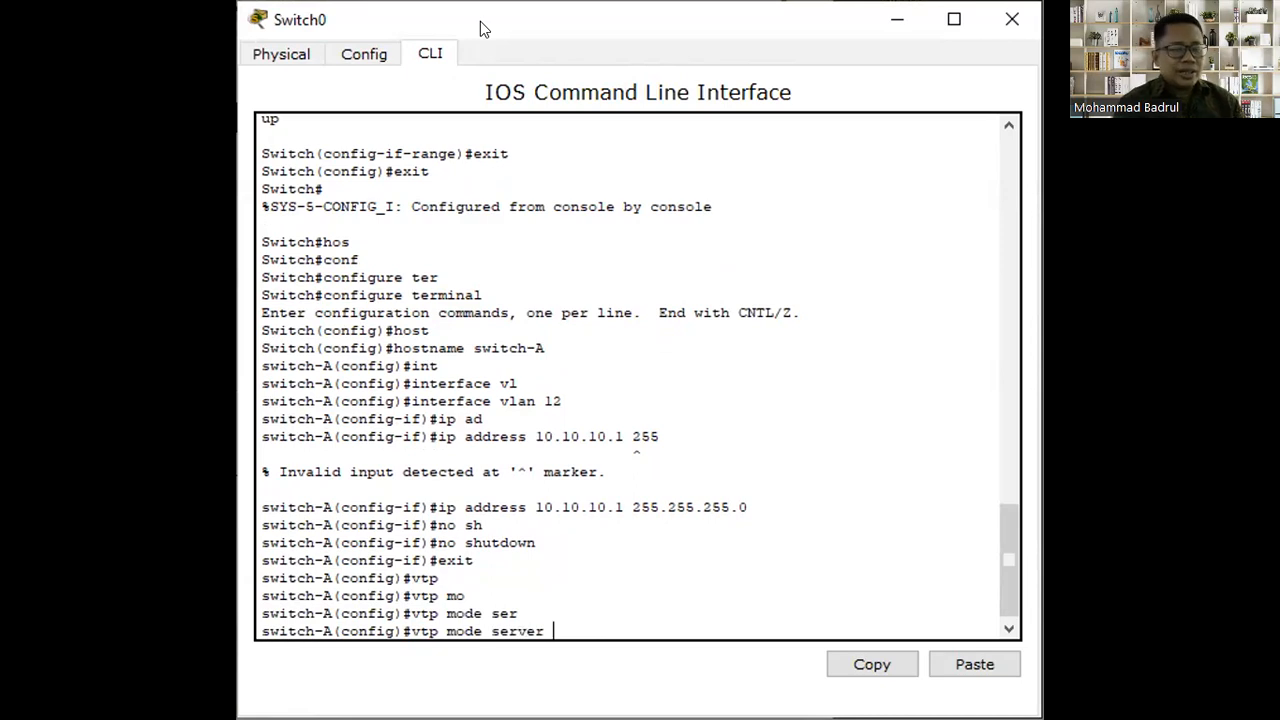
{"action": "key", "text": "Return"}
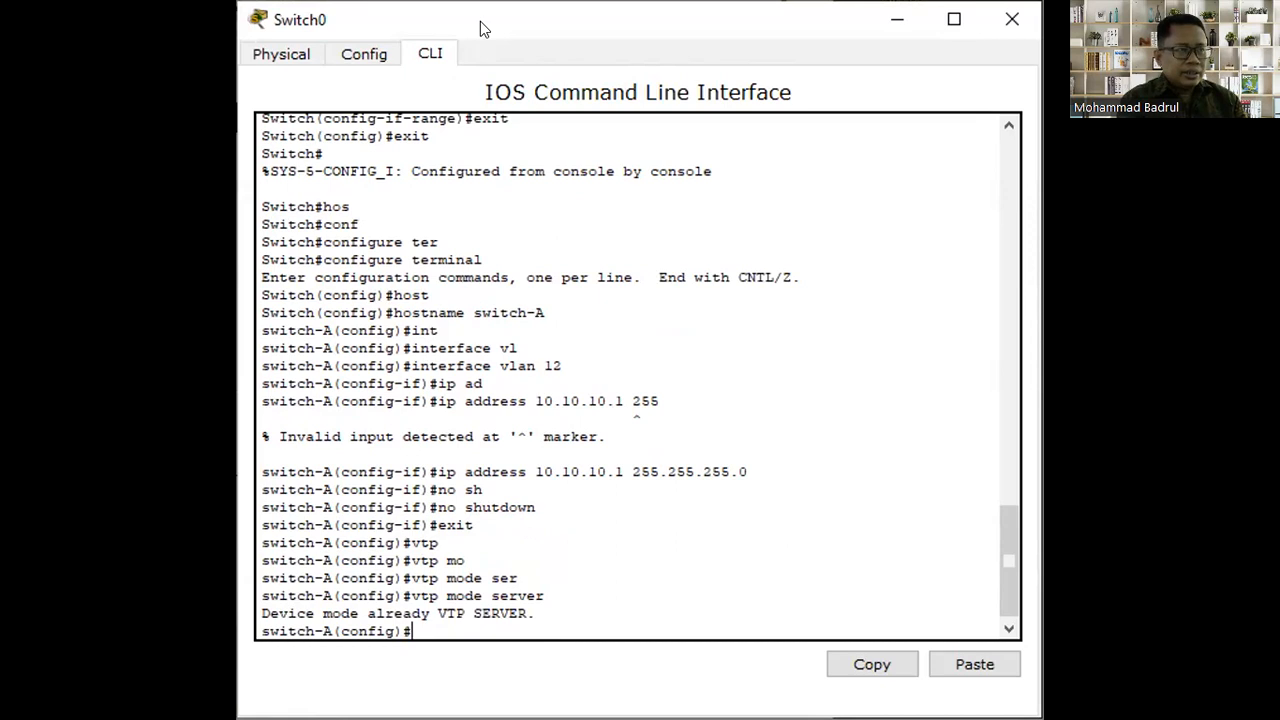
Set switch-A's VTP domain name to tokped with the vtp domain command
{"action": "type", "text": "vtp domai"}
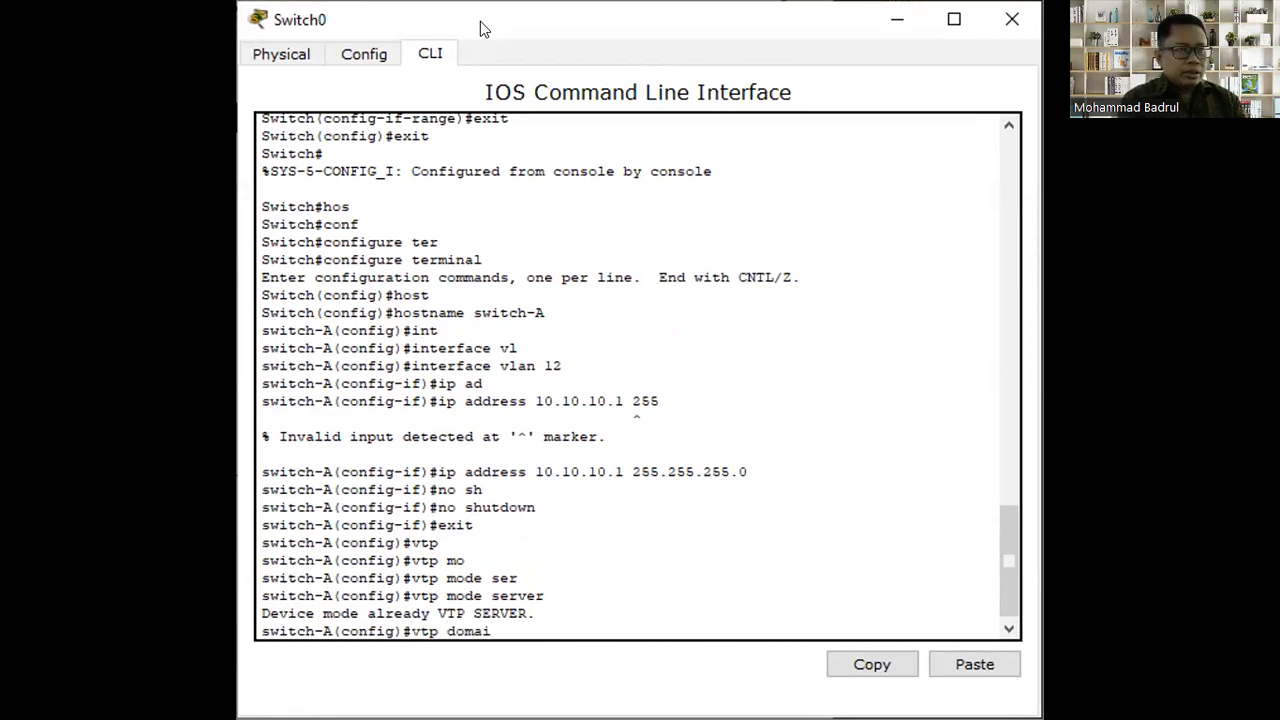
{"action": "key", "text": "Tab"}
{"action": "type", "text": "to"}
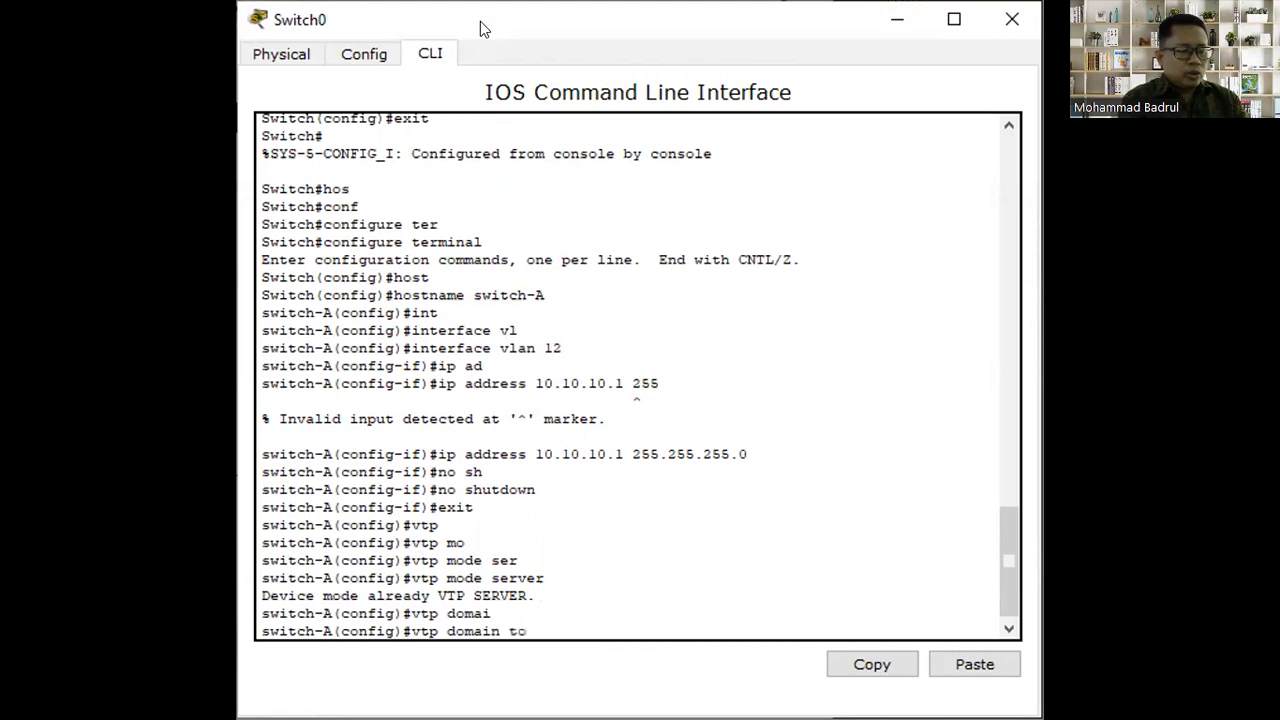
{"action": "type", "text": "kped"}
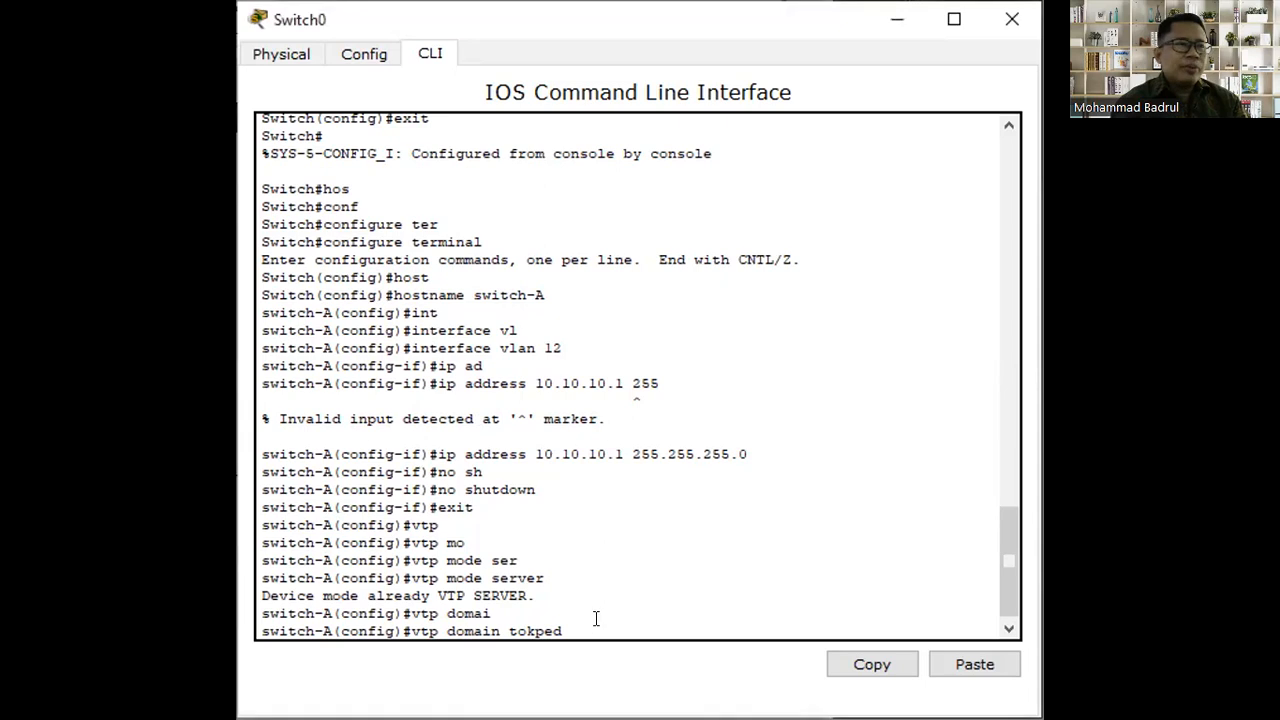
{"action": "key", "text": "Return"}
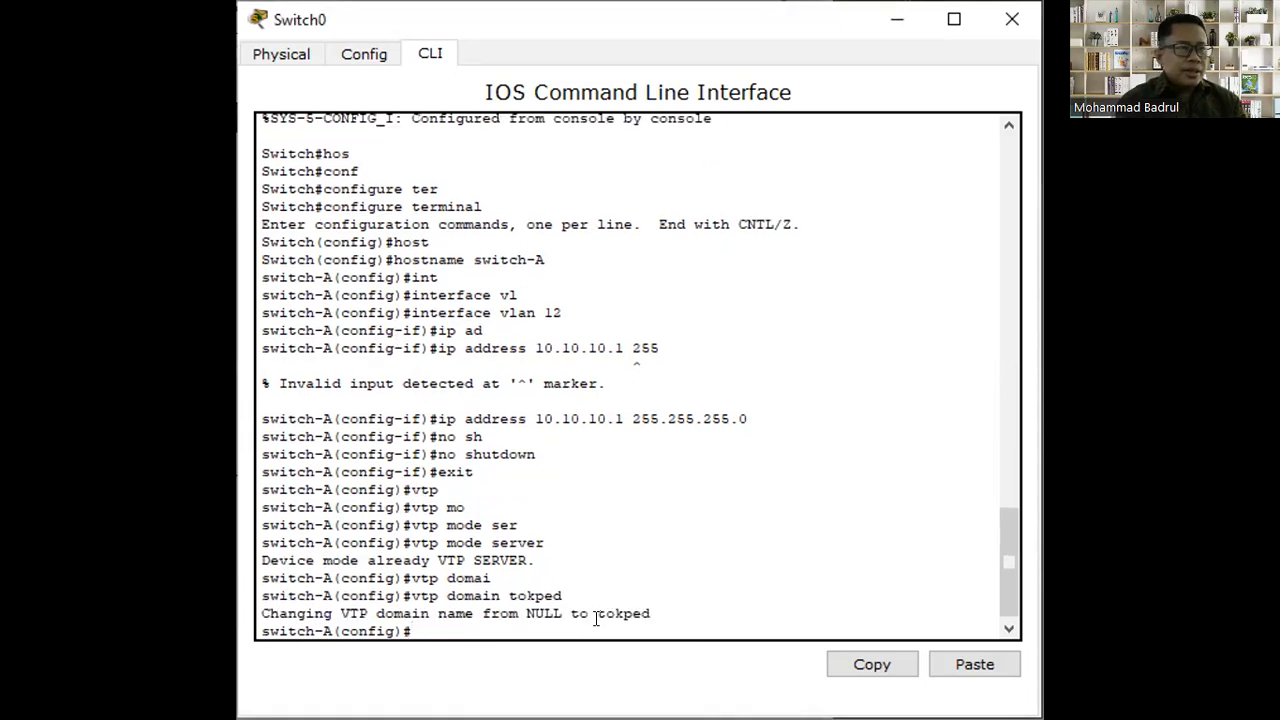
Set the VTP password on switch-A with the vtp password command
{"action": "type", "text": "vtp pas"}
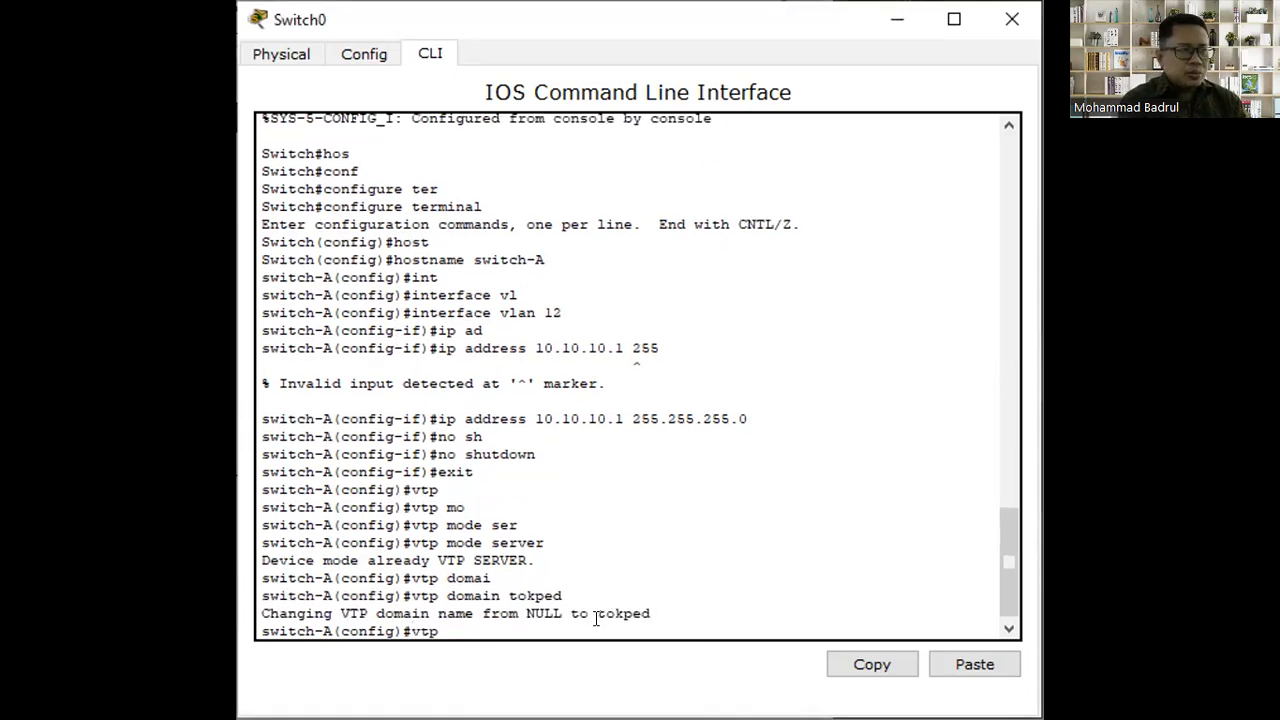
{"action": "key", "text": "Tab"}
{"action": "type", "text": "rahasia"}
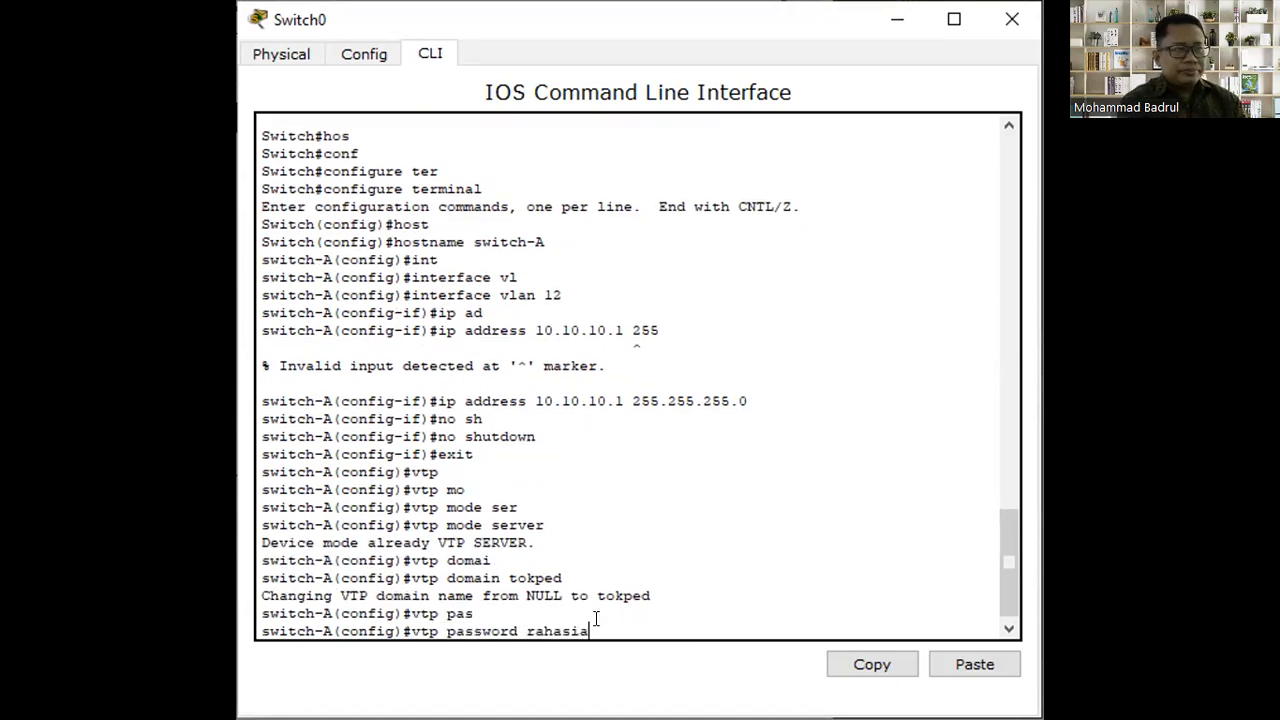
{"action": "key", "text": "Return"}
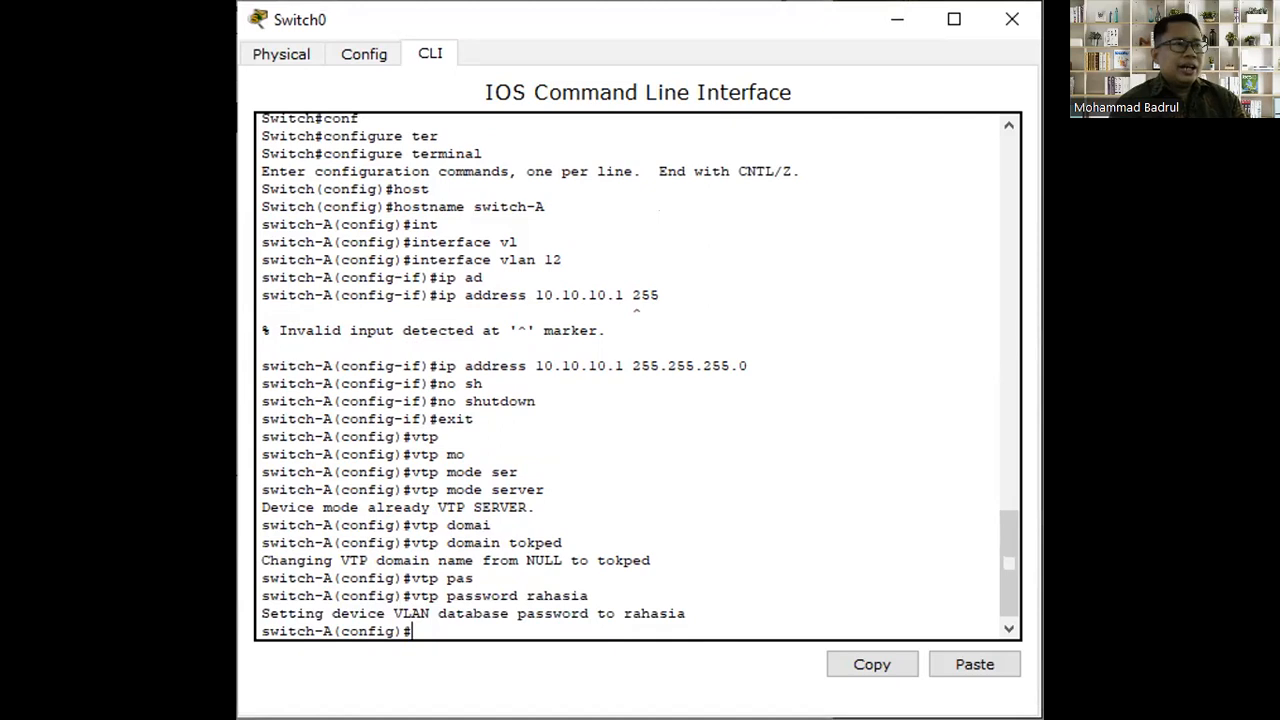
Switch to switch-B's console and set its VTP mode to transparent with vtp mode transparent
{"action": "key", "text": "alt+Tab"}
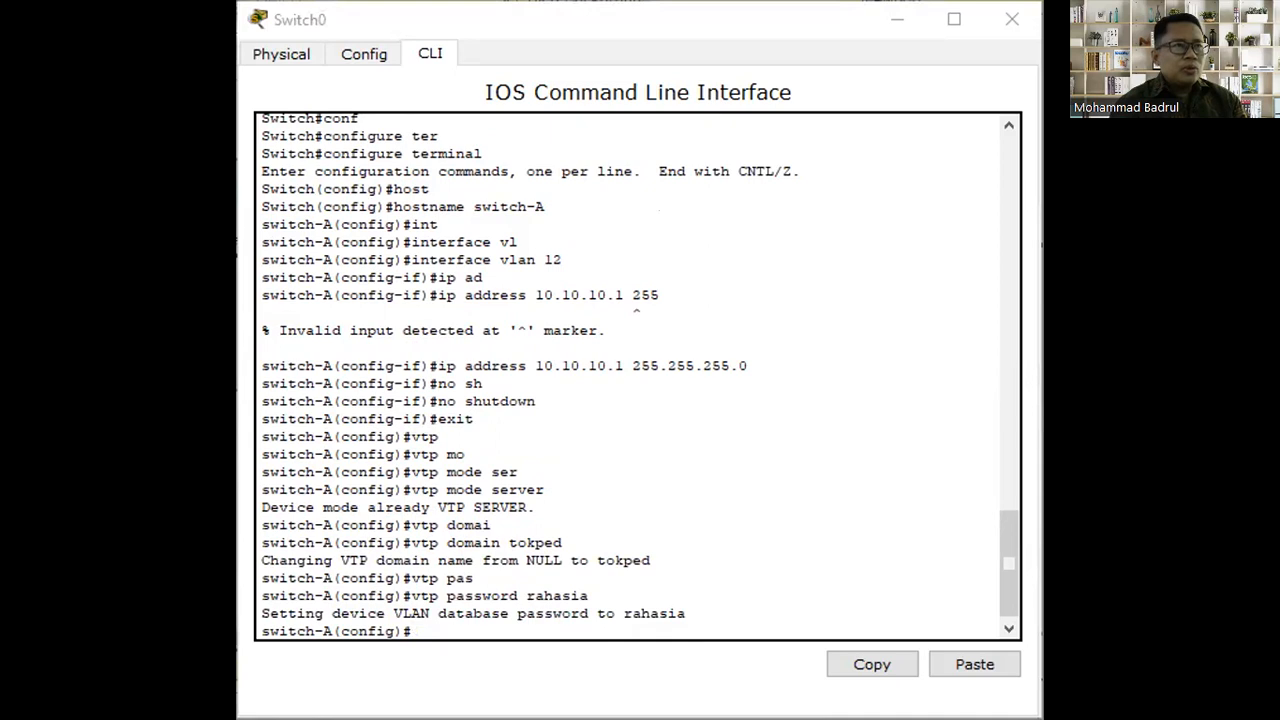
{"action": "key", "text": "alt+Tab"}
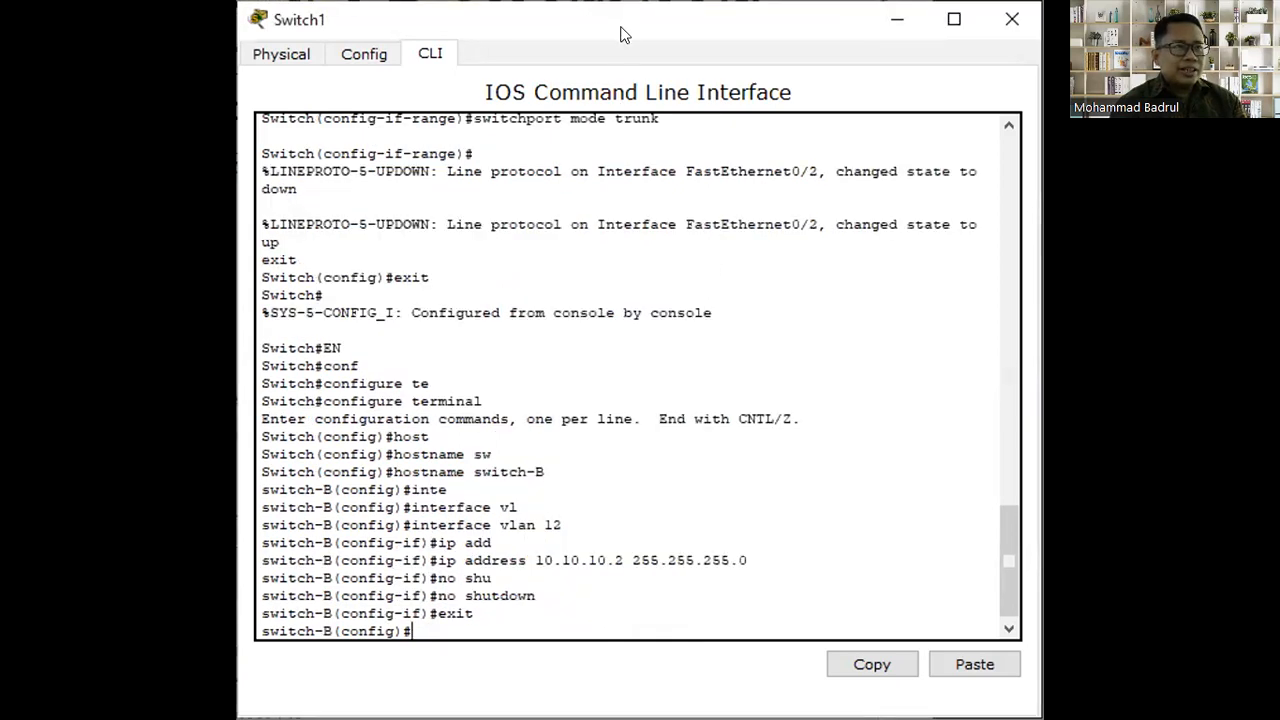
{"action": "type", "text": "vtp mo"}
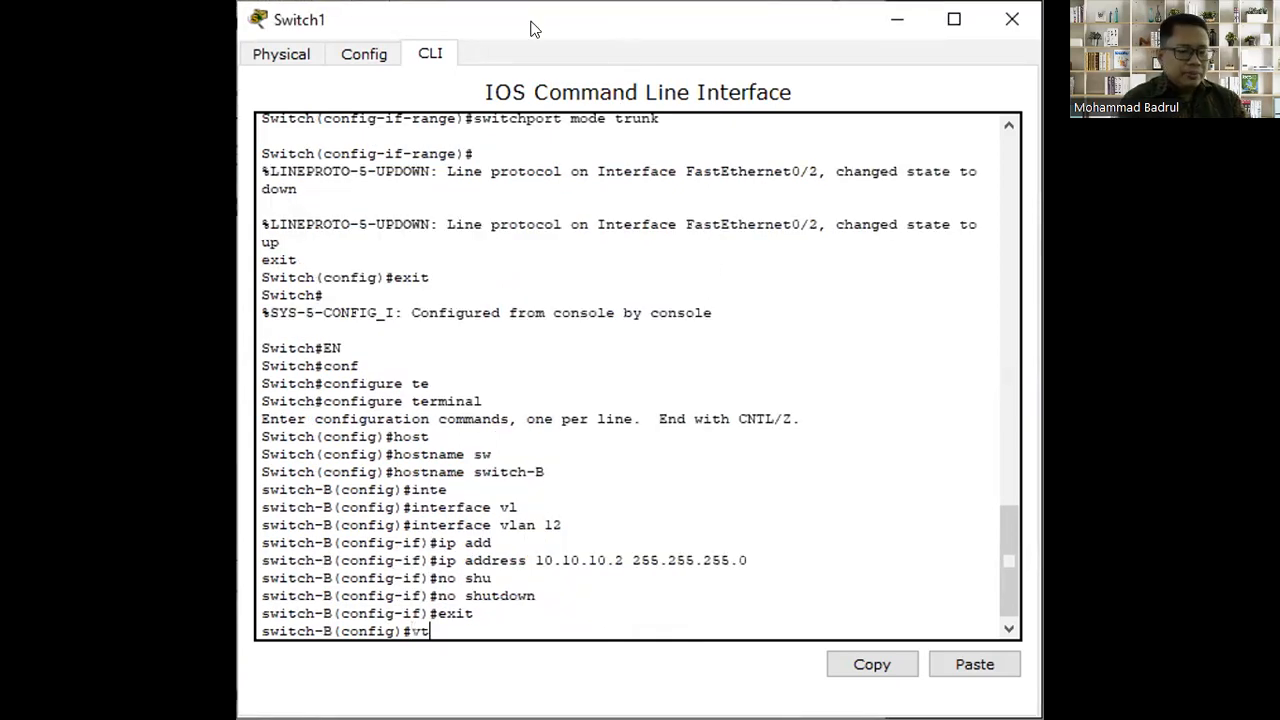
{"action": "key", "text": "Tab"}
{"action": "type", "text": "tra"}
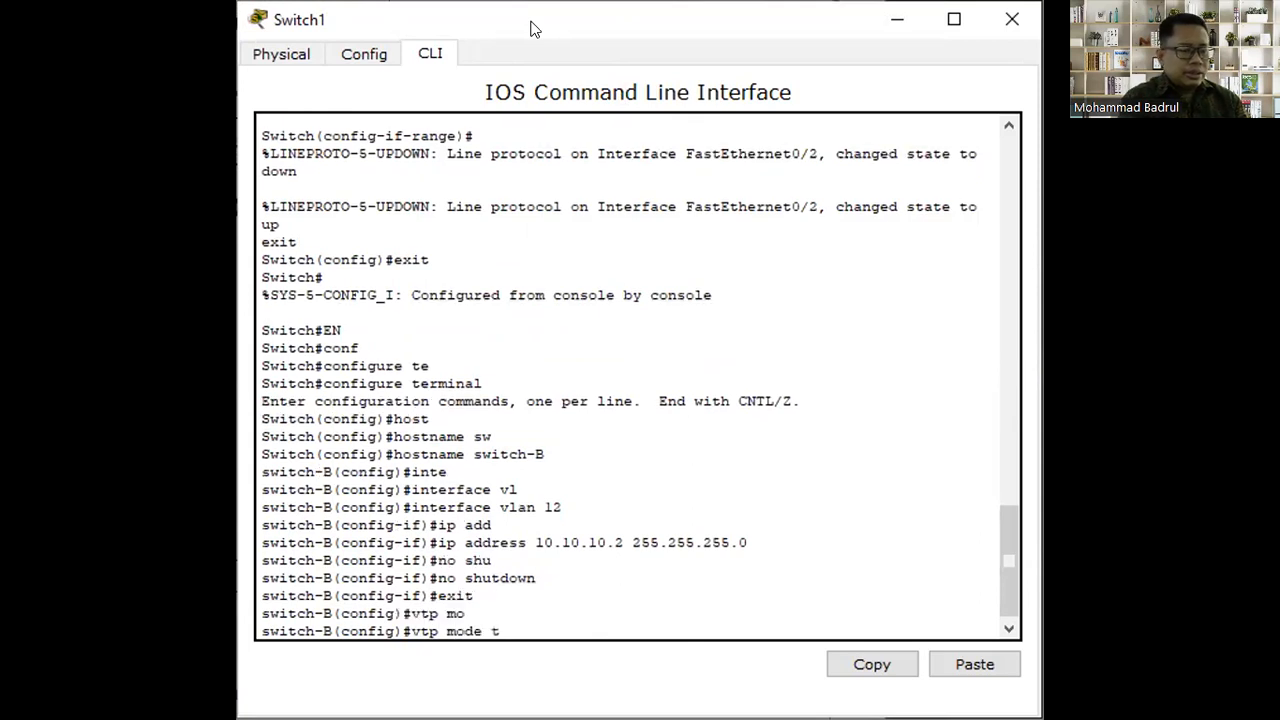
{"action": "key", "text": "Tab"}
{"action": "key", "text": "Return"}
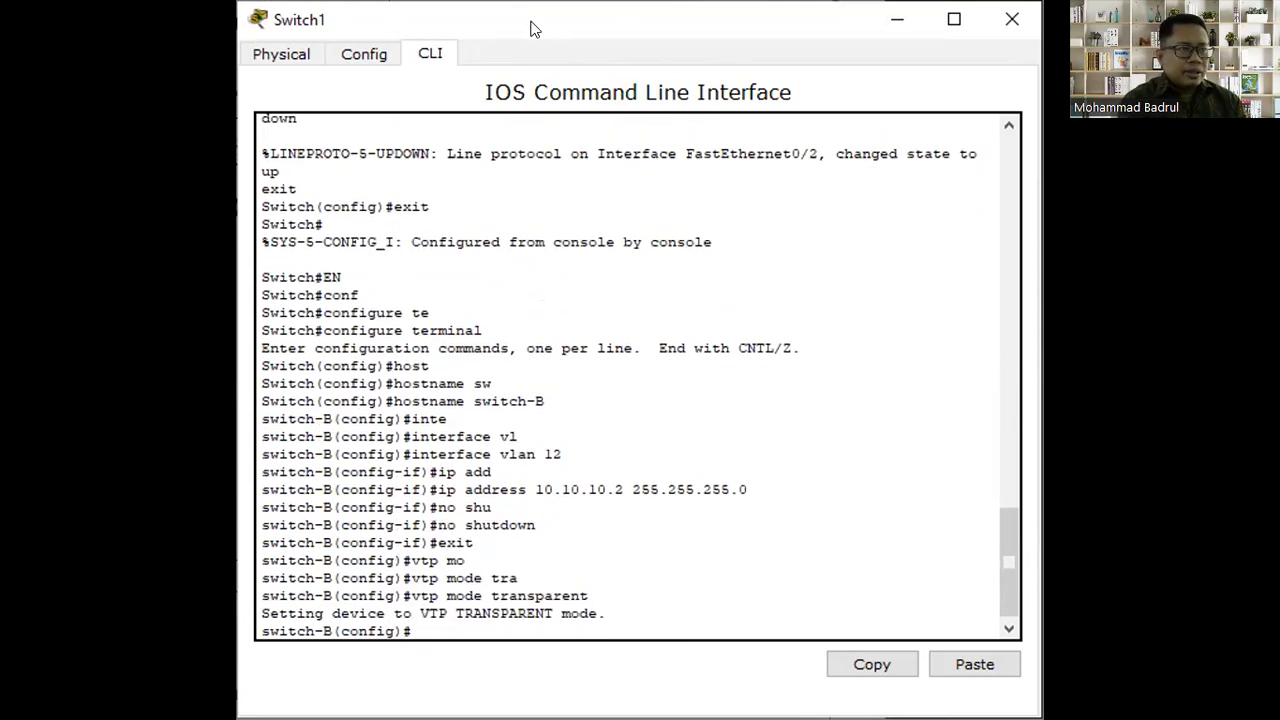
Set switch-B's VTP domain name to tokped with the vtp domain command
{"action": "type", "text": "vtp "}
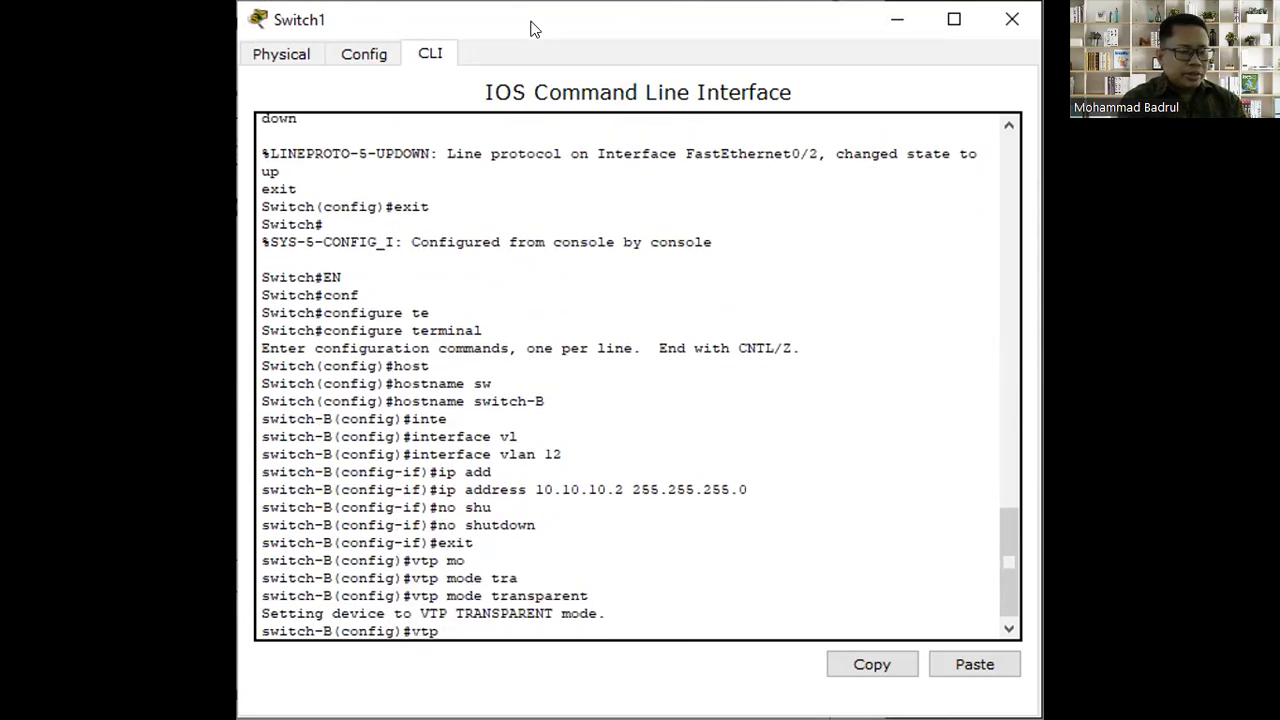
{"action": "type", "text": "do"}
{"action": "key", "text": "Tab"}
{"action": "type", "text": "tokped"}
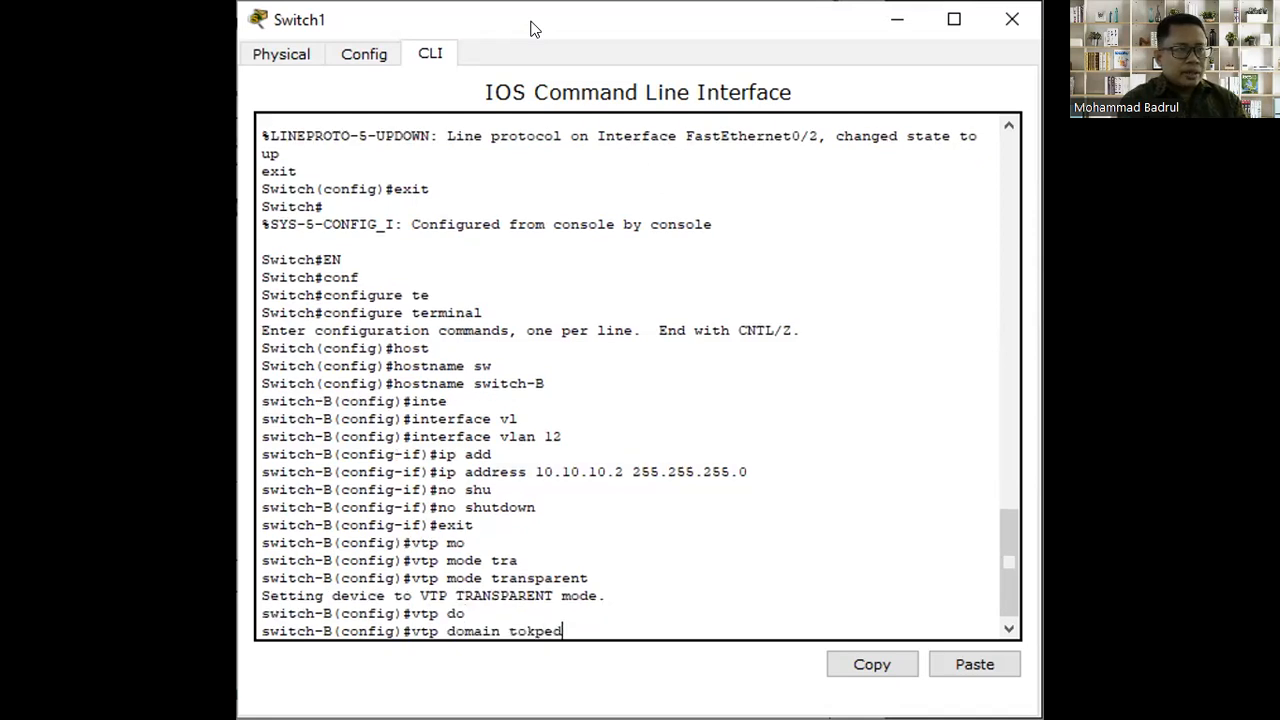
{"action": "key", "text": "Return"}
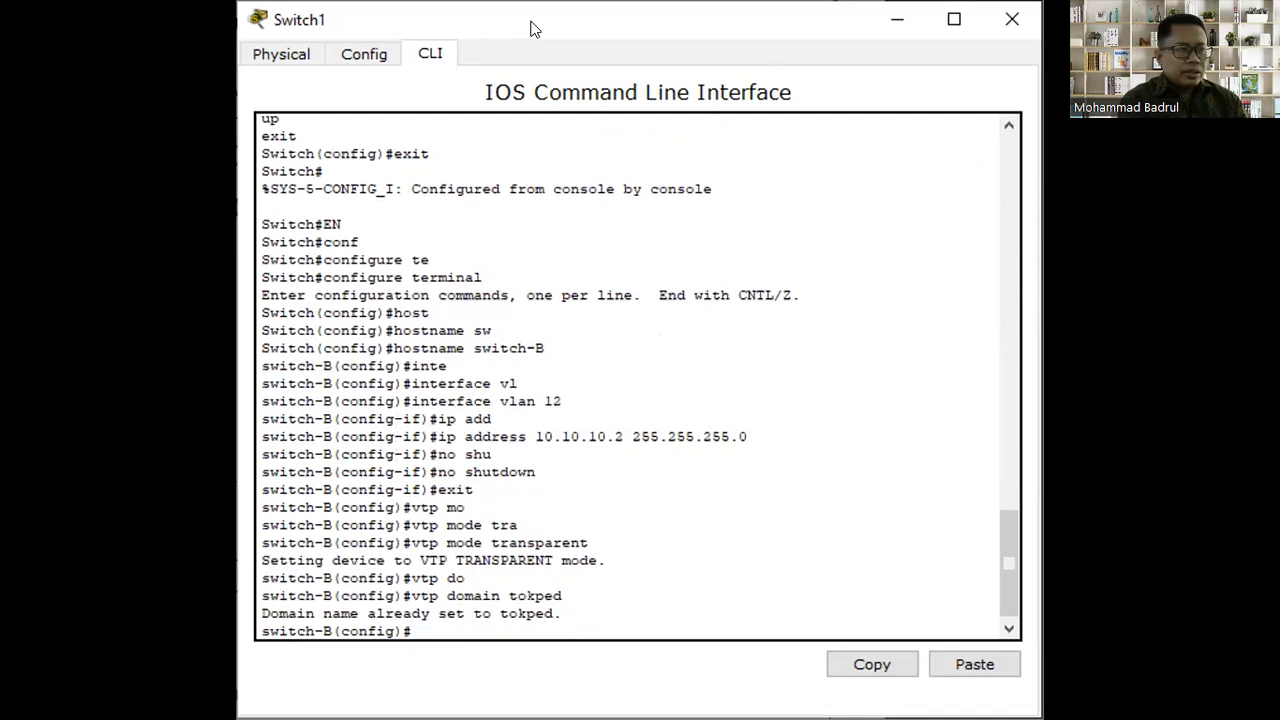
Set the VTP password on switch-B with the vtp password command, using the same password as switch-A
{"action": "type", "text": "vtp password rahasia"}
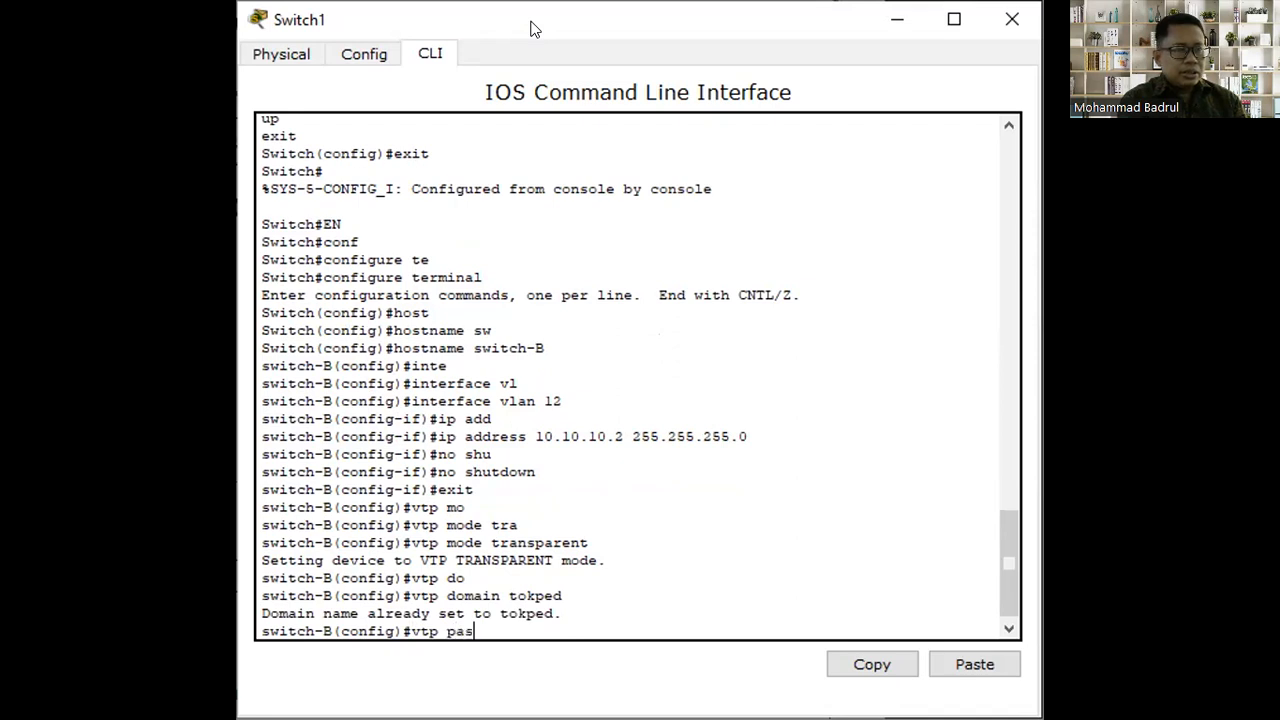
{"action": "key", "text": "Tab"}
{"action": "type", "text": "rahasia"}
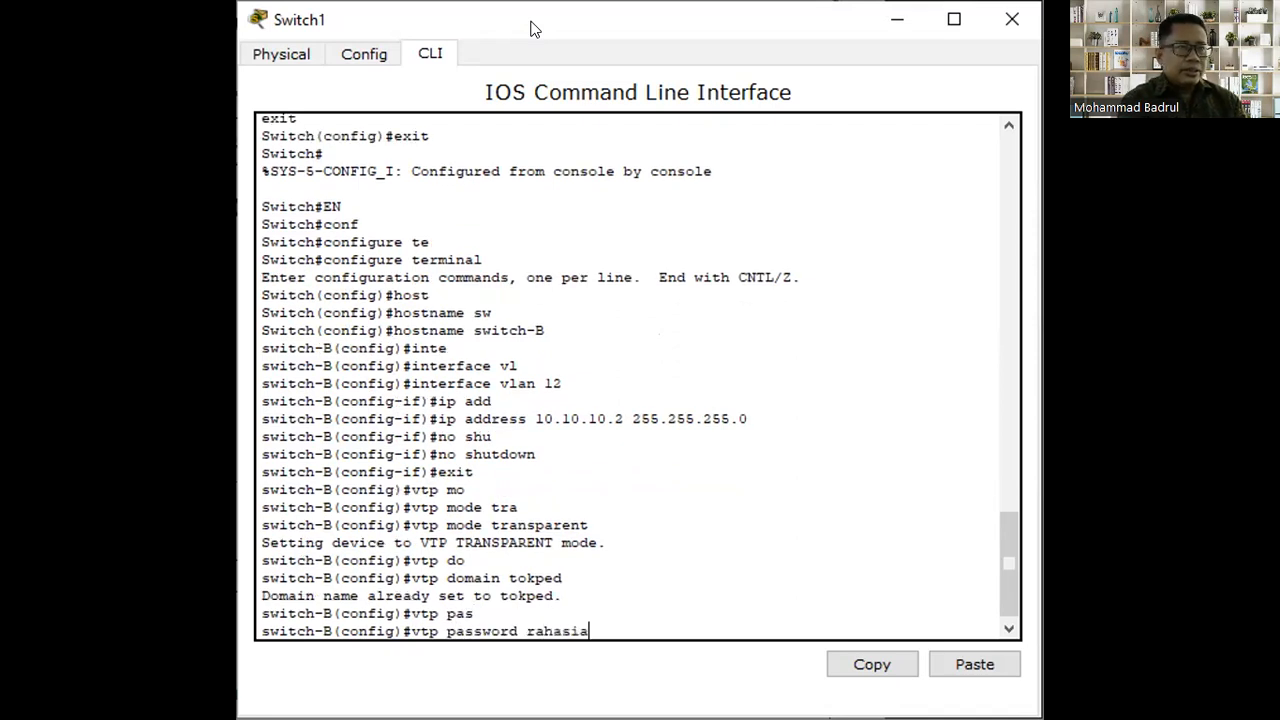
{"action": "key", "text": "Return"}
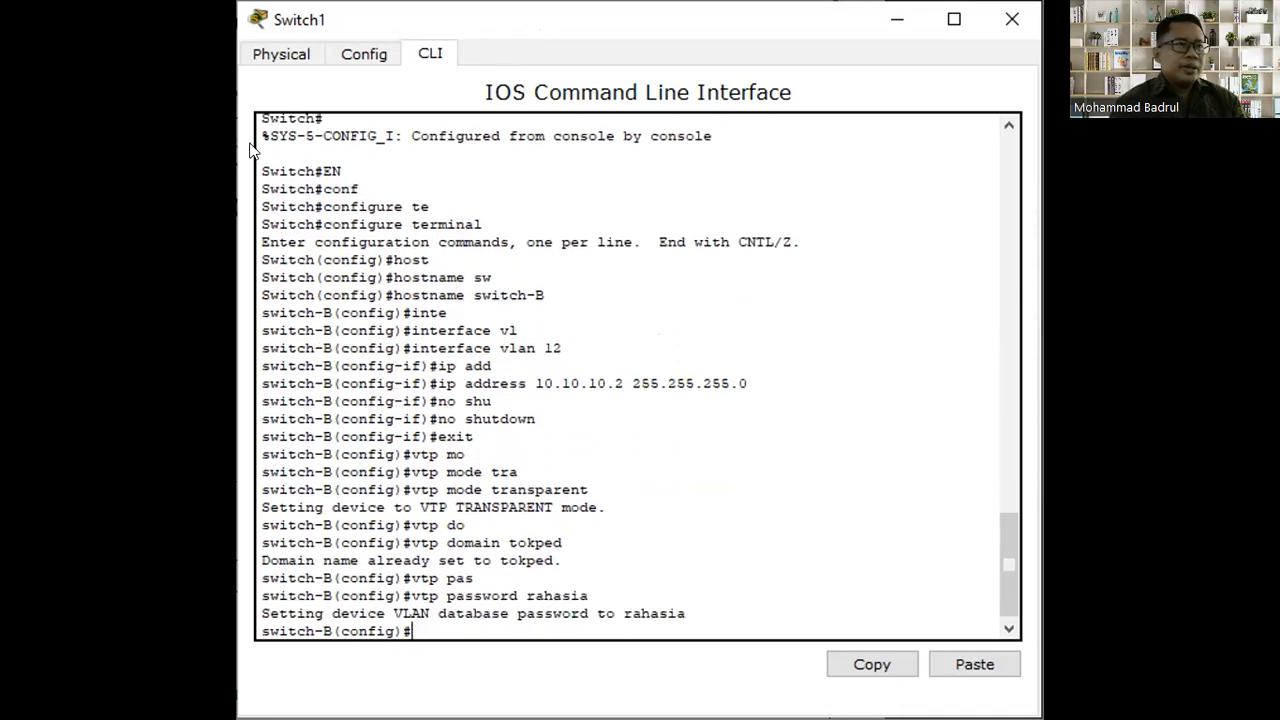
Switch to switch-C's console and set its VTP mode to client with vtp mode client
{"action": "left_click", "coordinate": [215, 160]}
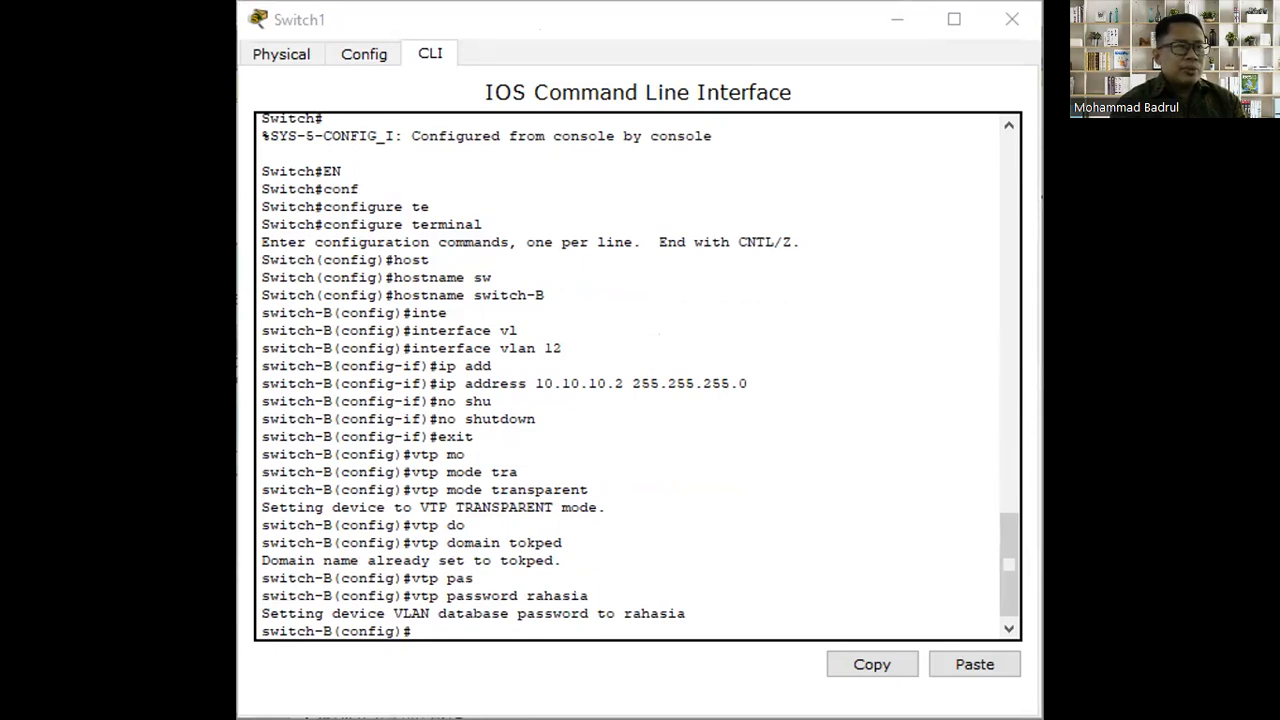
{"action": "key", "text": "alt+Tab"}
{"action": "type", "text": "vtp mo"}
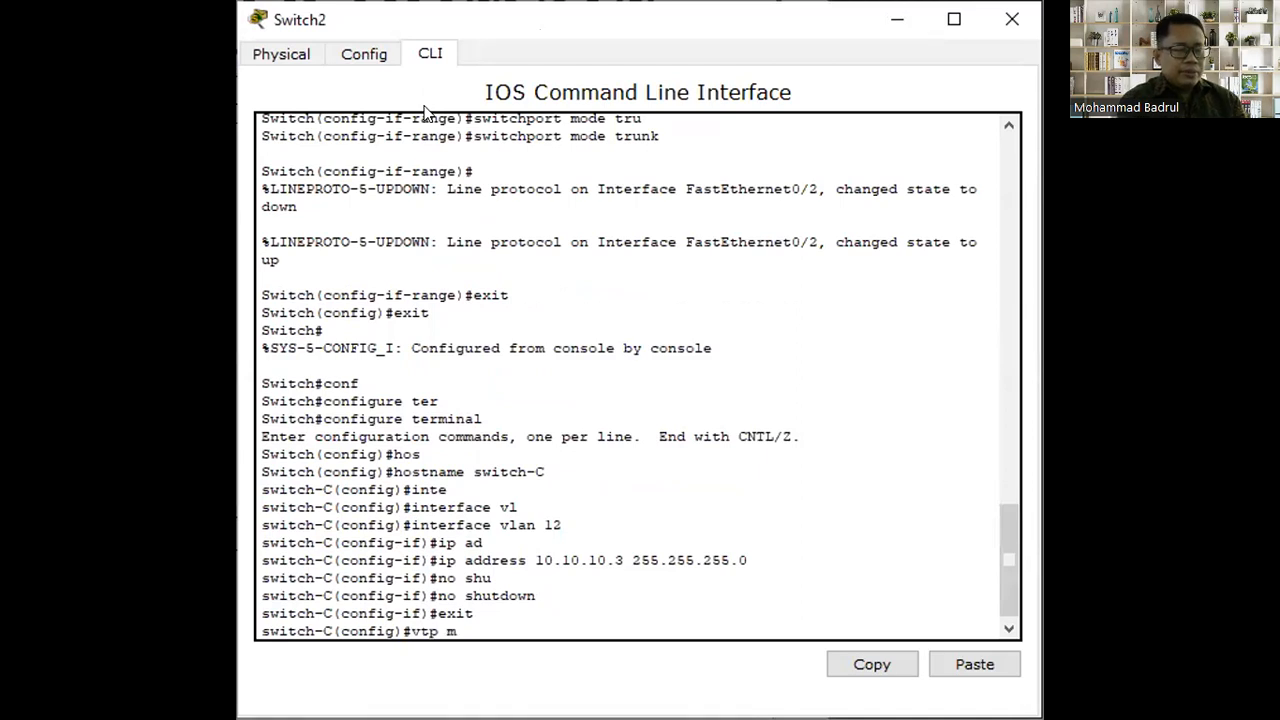
{"action": "key", "text": "Tab"}
{"action": "type", "text": "cl"}
{"action": "key", "text": "Tab"}
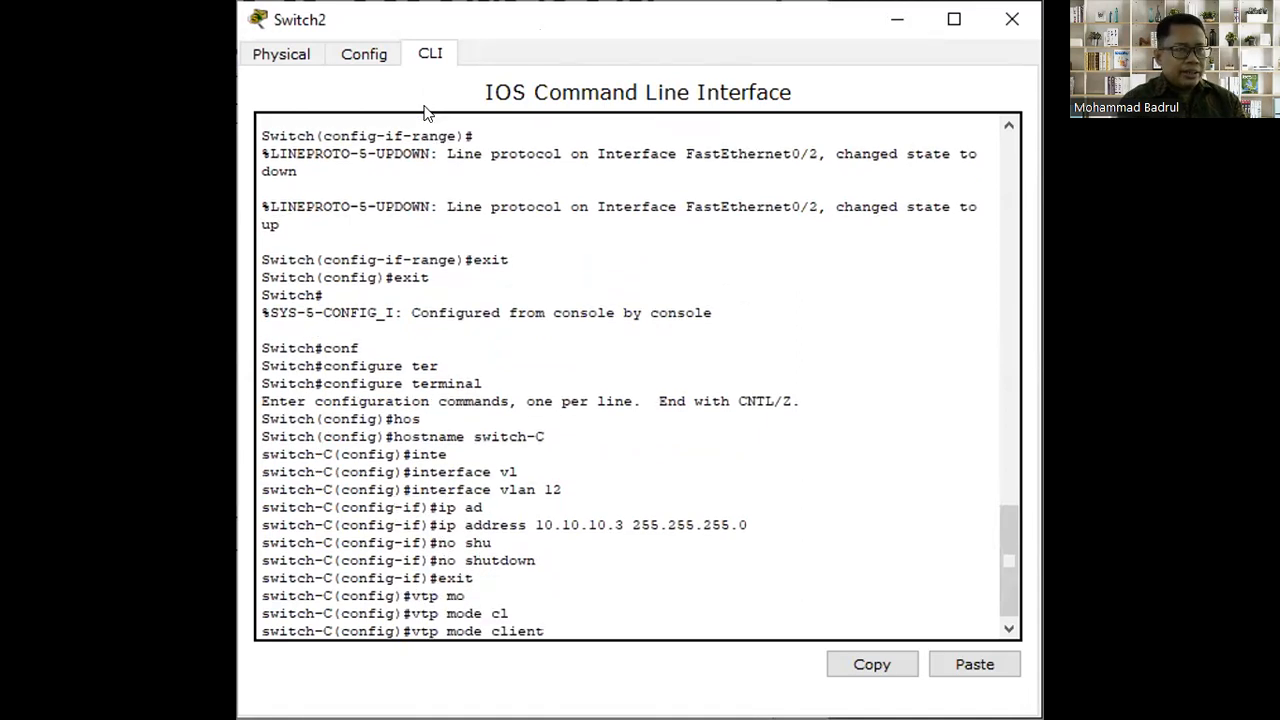
{"action": "key", "text": "Return"}
Set switch-C's VTP domain name to tokped with the vtp domain command
{"action": "type", "text": "vtp do"}
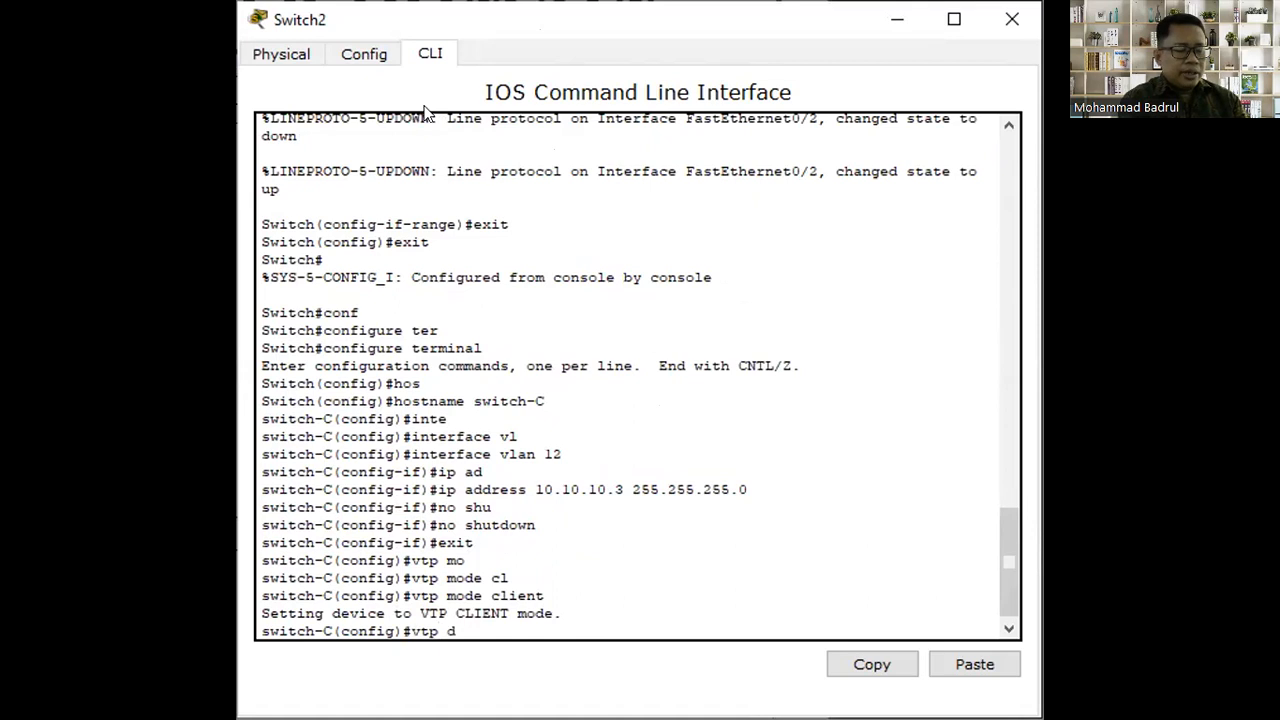
{"action": "key", "text": "Tab"}
{"action": "type", "text": "tokped"}
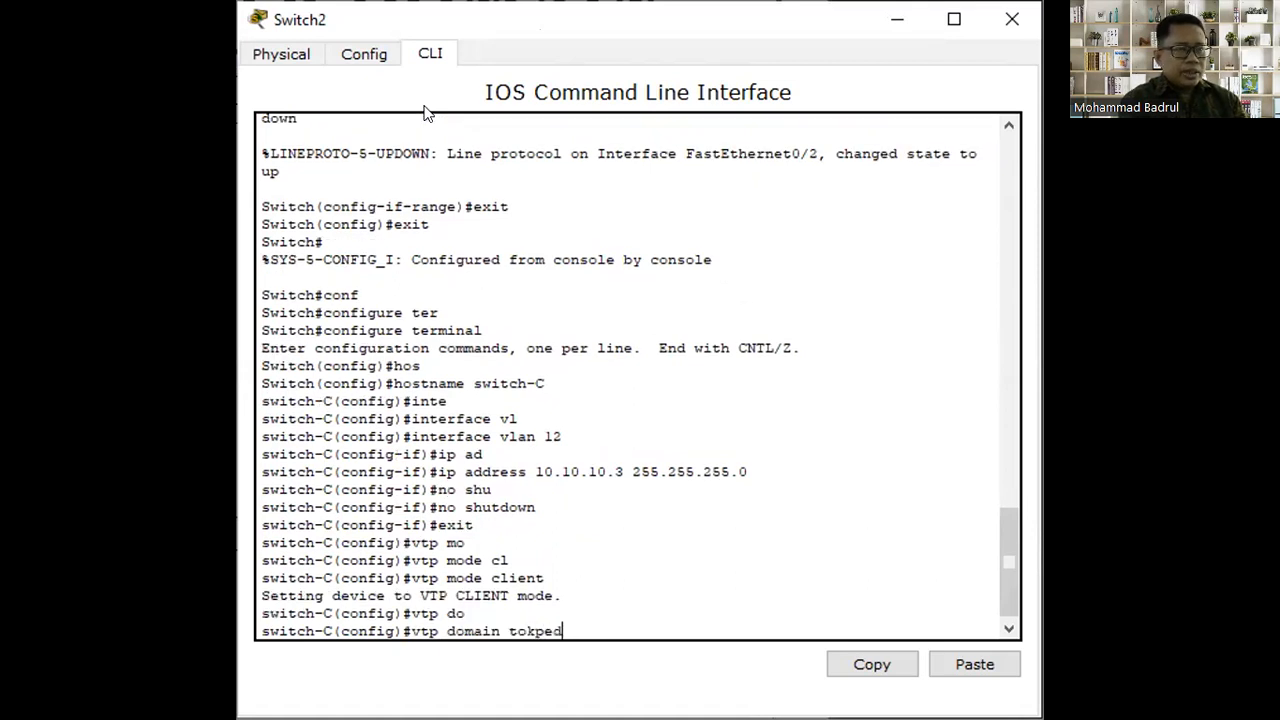
{"action": "key", "text": "Return"}
Set the VTP password on switch-C with the vtp password command, using the same password as the other switches
{"action": "type", "text": "vtp"}
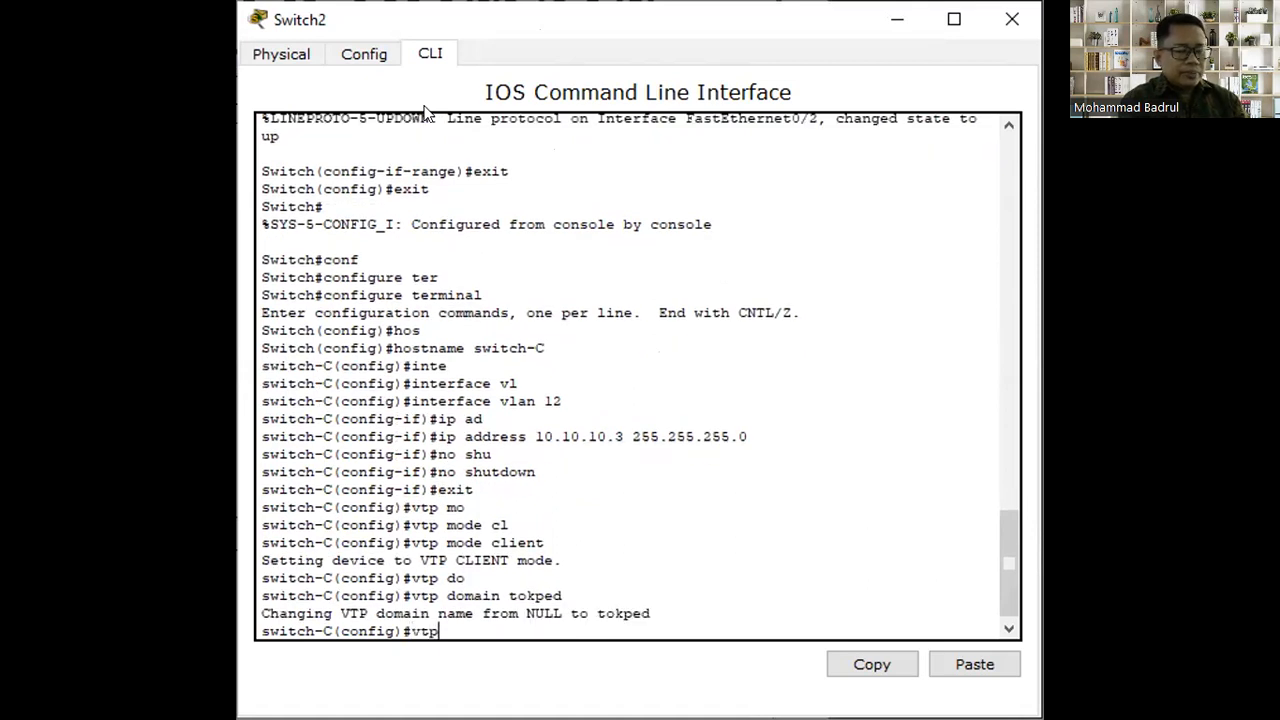
{"action": "type", "text": " pas"}
{"action": "key", "text": "Tab"}
{"action": "type", "text": "rahasia"}
{"action": "key", "text": "Return"}
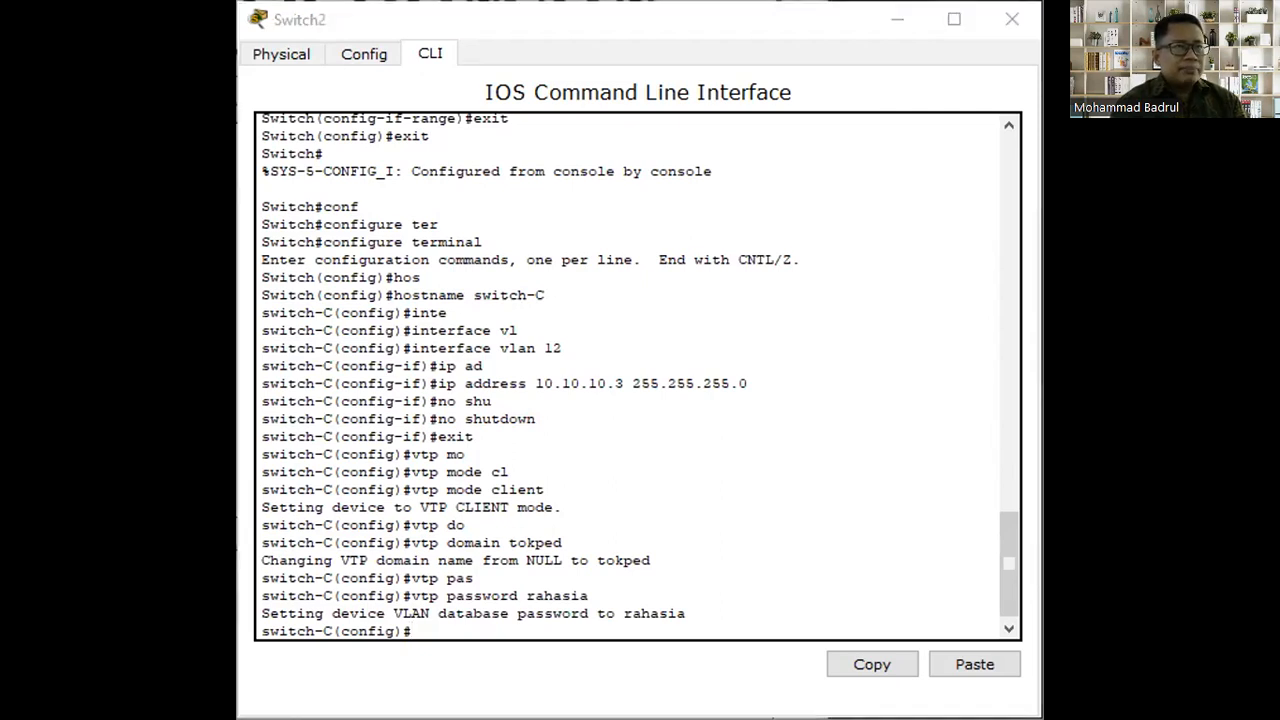
Switch to switch-D's console and set its VTP mode to server with vtp mode server
{"action": "left_click", "coordinate": [604, 20]}
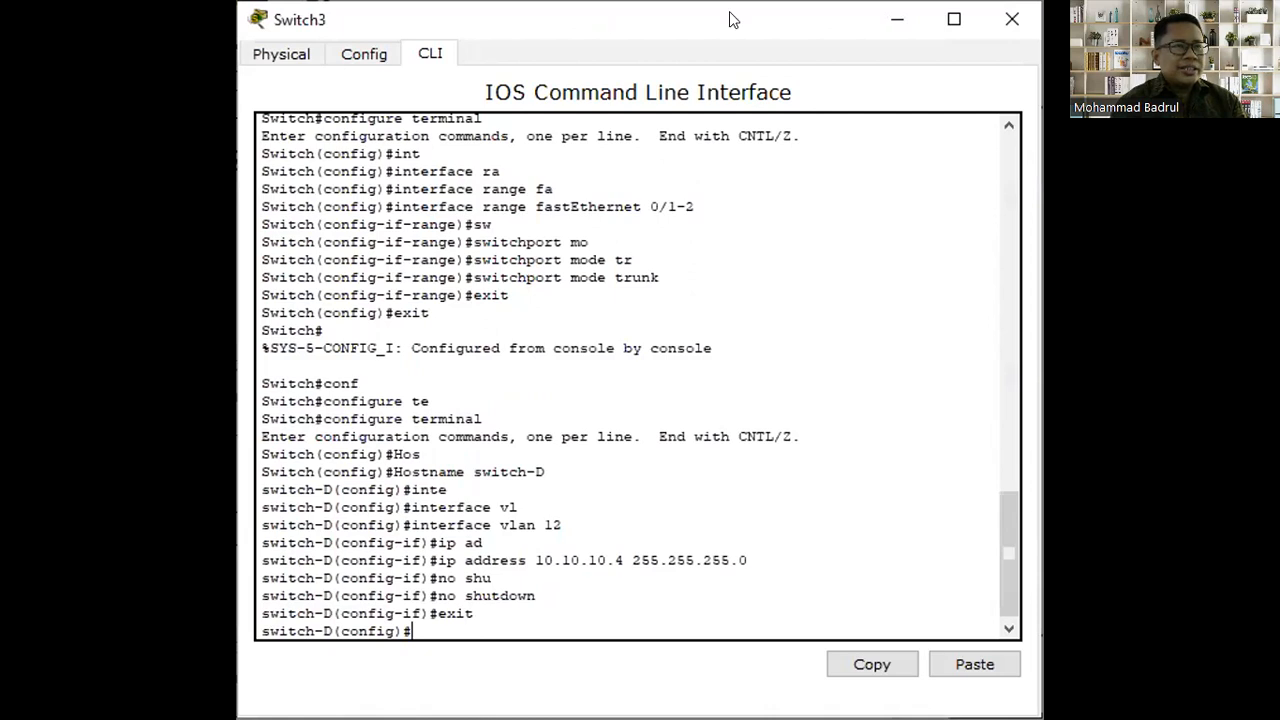
{"action": "left_click_drag", "start_coordinate": [729, 11], "coordinate": [734, 11]}
{"action": "type", "text": "vtp mo"}
{"action": "key", "text": "Tab"}
{"action": "type", "text": "ser"}
{"action": "key", "text": "Tab"}
{"action": "key", "text": "Return"}
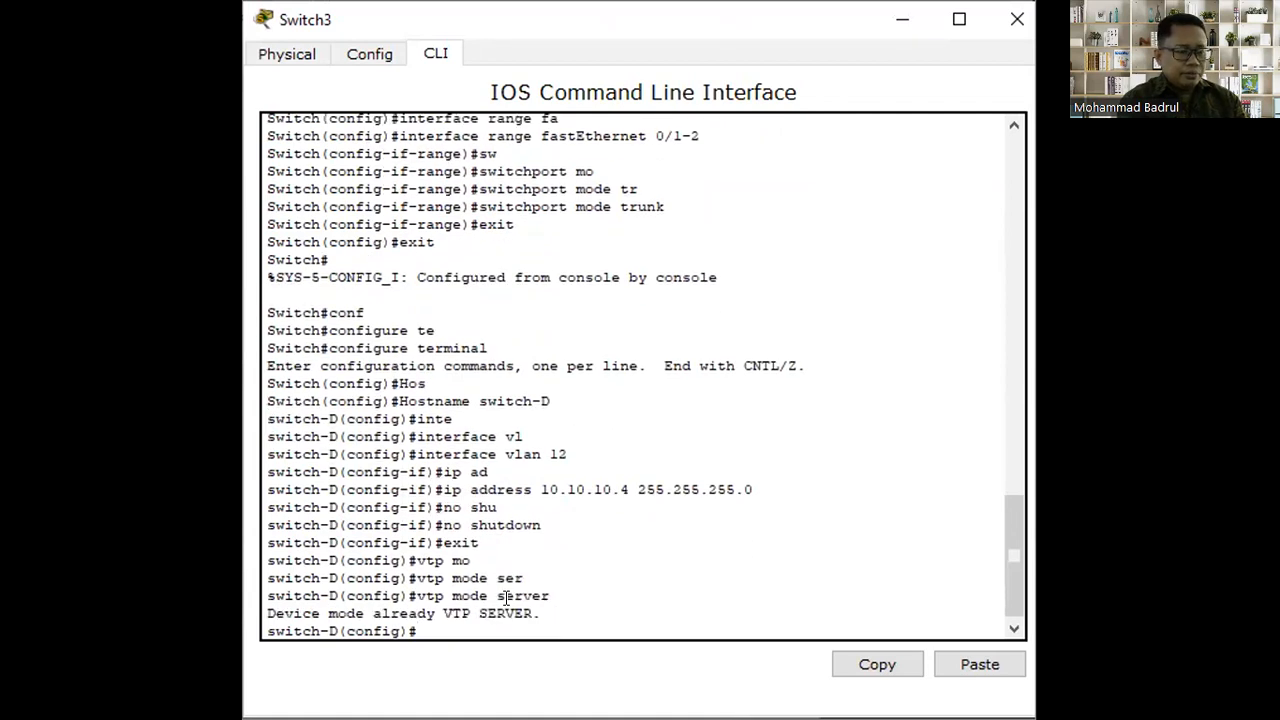
Set switch-D's VTP domain name to tokped with the vtp domain command
{"action": "type", "text": "vtp"}
{"action": "key", "text": "Tab"}
{"action": "type", "text": "do"}
{"action": "key", "text": "Tab"}
{"action": "type", "text": "tokped"}
{"action": "key", "text": "Return"}
Set the VTP password on switch-D with the vtp password command, matching the other switches' password
{"action": "type", "text": "vtp pa"}
{"action": "key", "text": "Tab"}
{"action": "type", "text": "rahasia"}
{"action": "key", "text": "Return"}
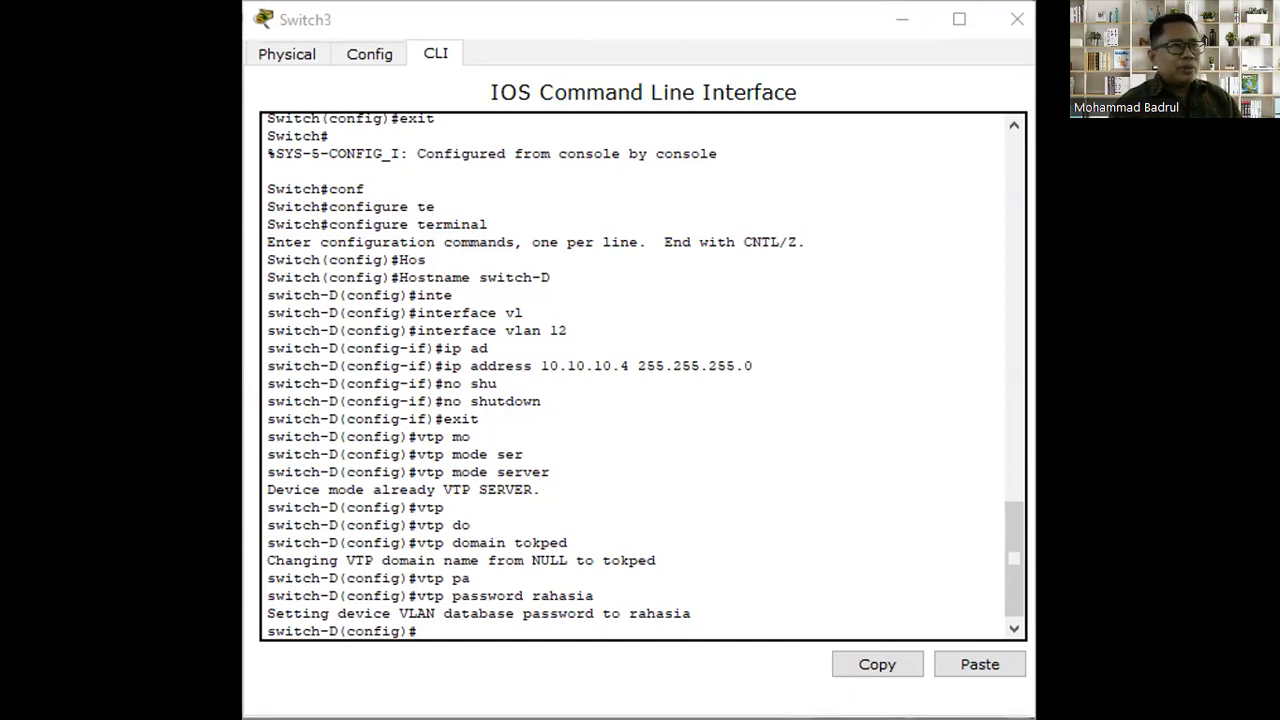
Switch back to switch-A's console and create VLAN 10 with the vlan 10 command
{"action": "left_click", "coordinate": [557, 595]}
{"action": "left_click", "coordinate": [552, 491]}
{"action": "left_click_drag", "start_coordinate": [553, 489], "coordinate": [411, 489]}
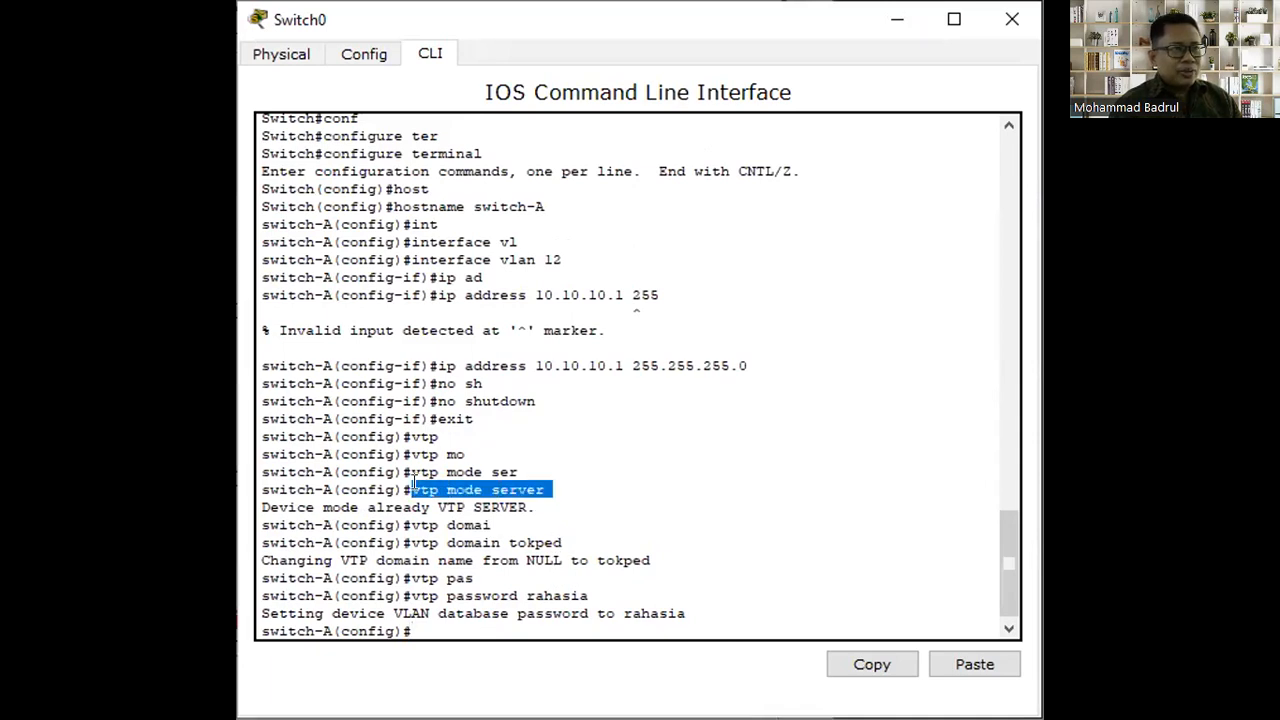
{"action": "left_click", "coordinate": [438, 624]}
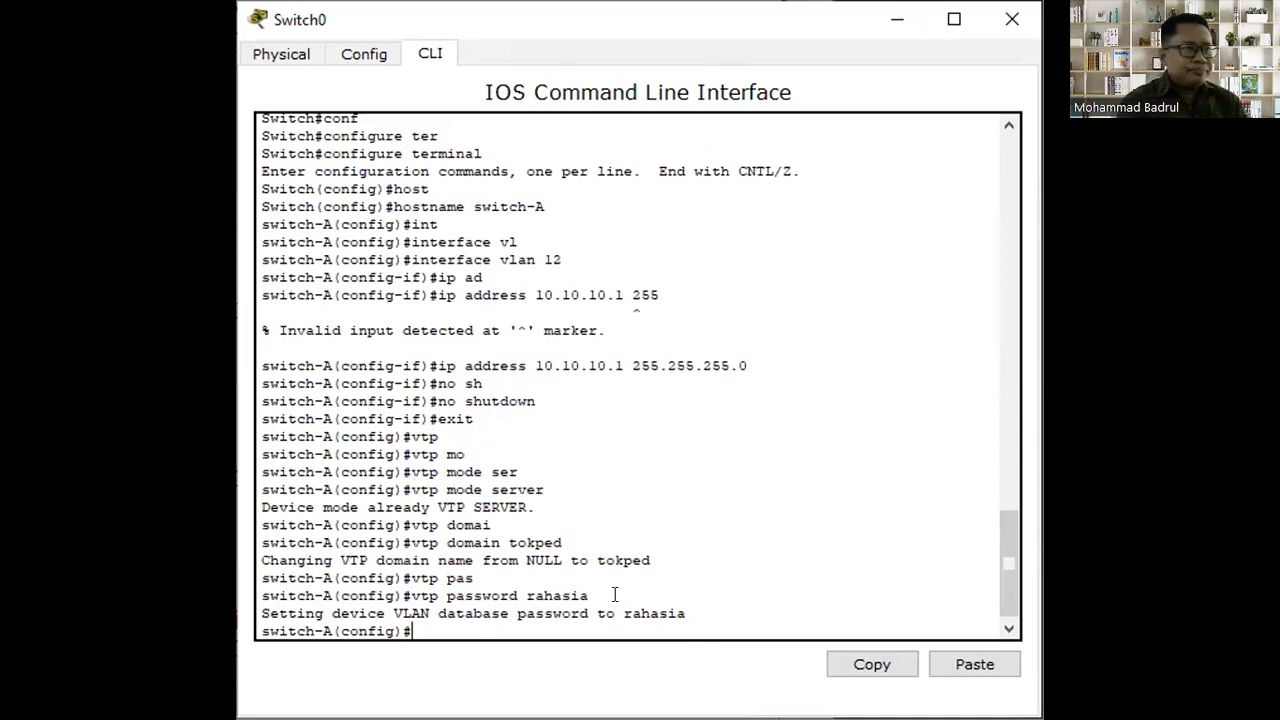
{"action": "type", "text": "vl"}
{"action": "key", "text": "Tab"}
{"action": "type", "text": "10"}
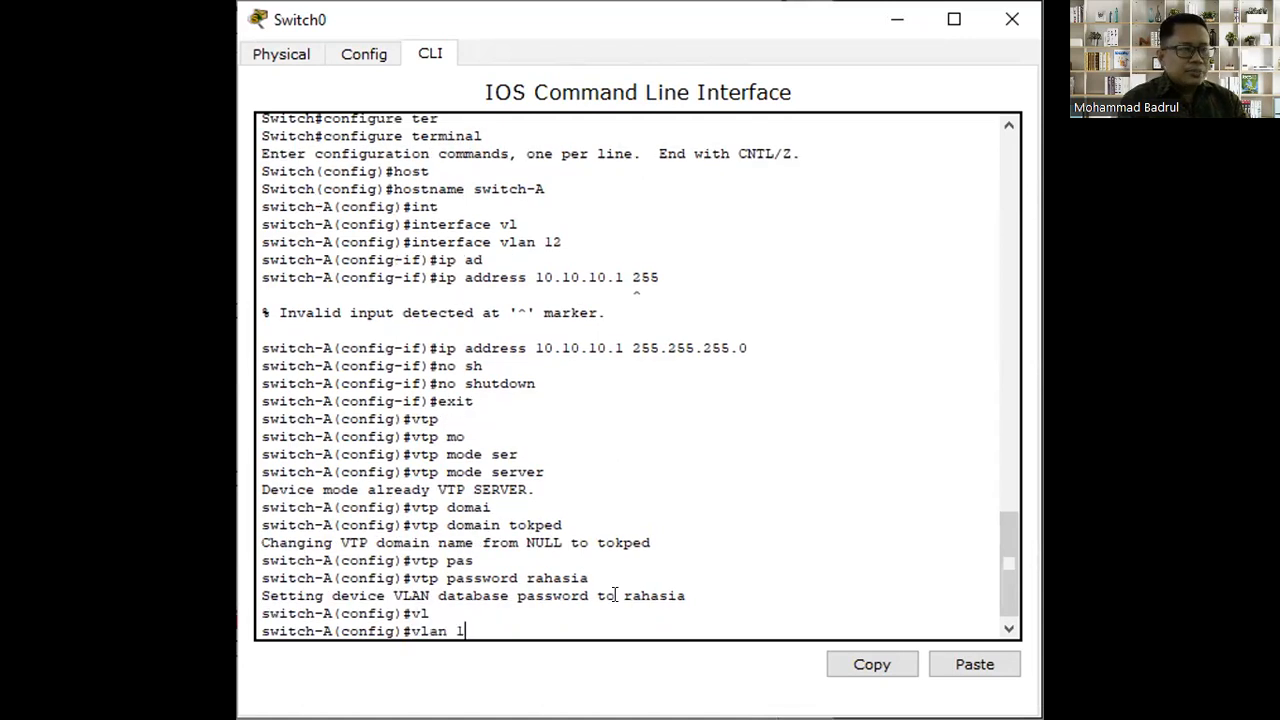
{"action": "key", "text": "Return"}
Name VLAN 10 on switch-A vlan-A with the name command
{"action": "type", "text": "na"}
{"action": "key", "text": "Tab"}
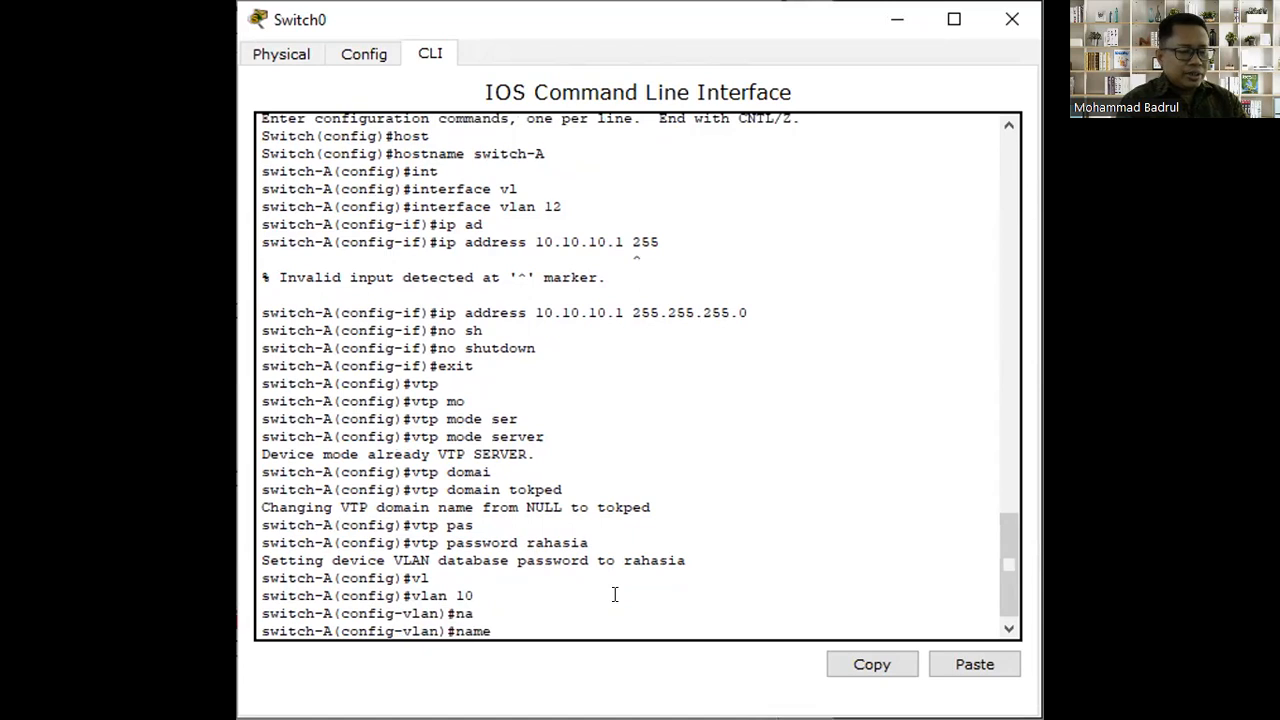
{"action": "type", "text": "vl"}
{"action": "key", "text": "Tab"}
{"action": "type", "text": "an"}
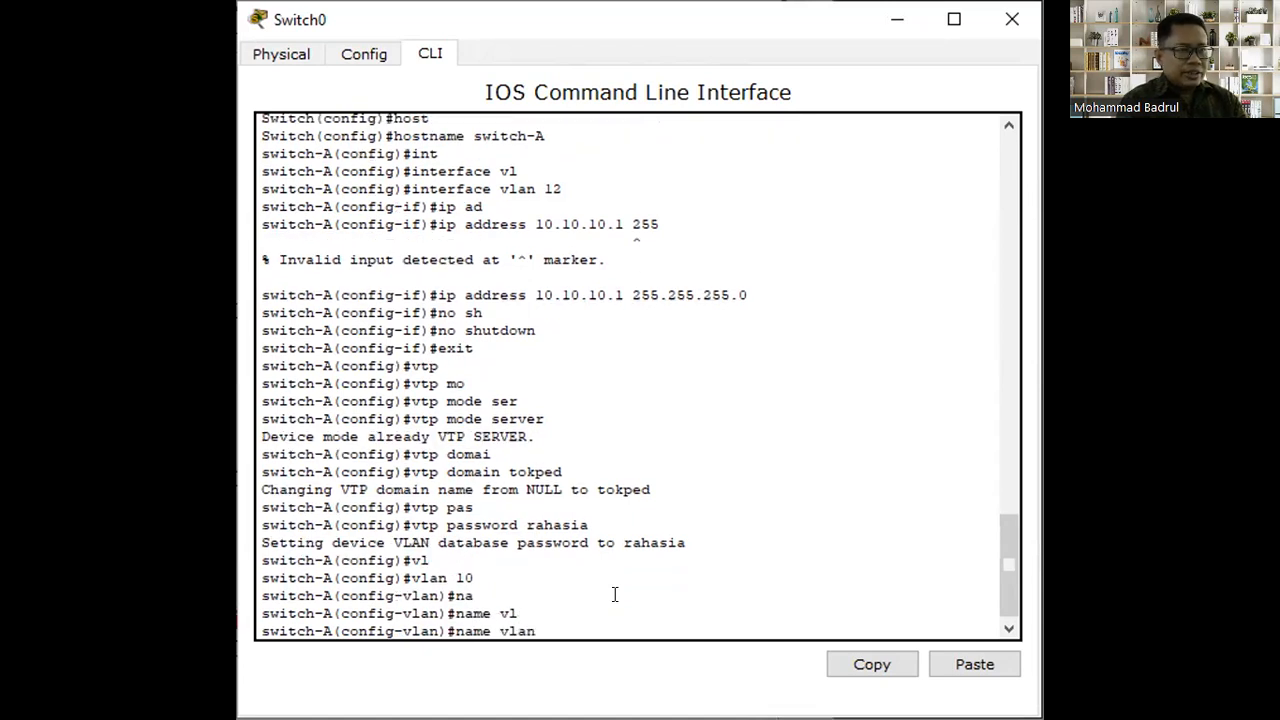
{"action": "type", "text": "-A"}
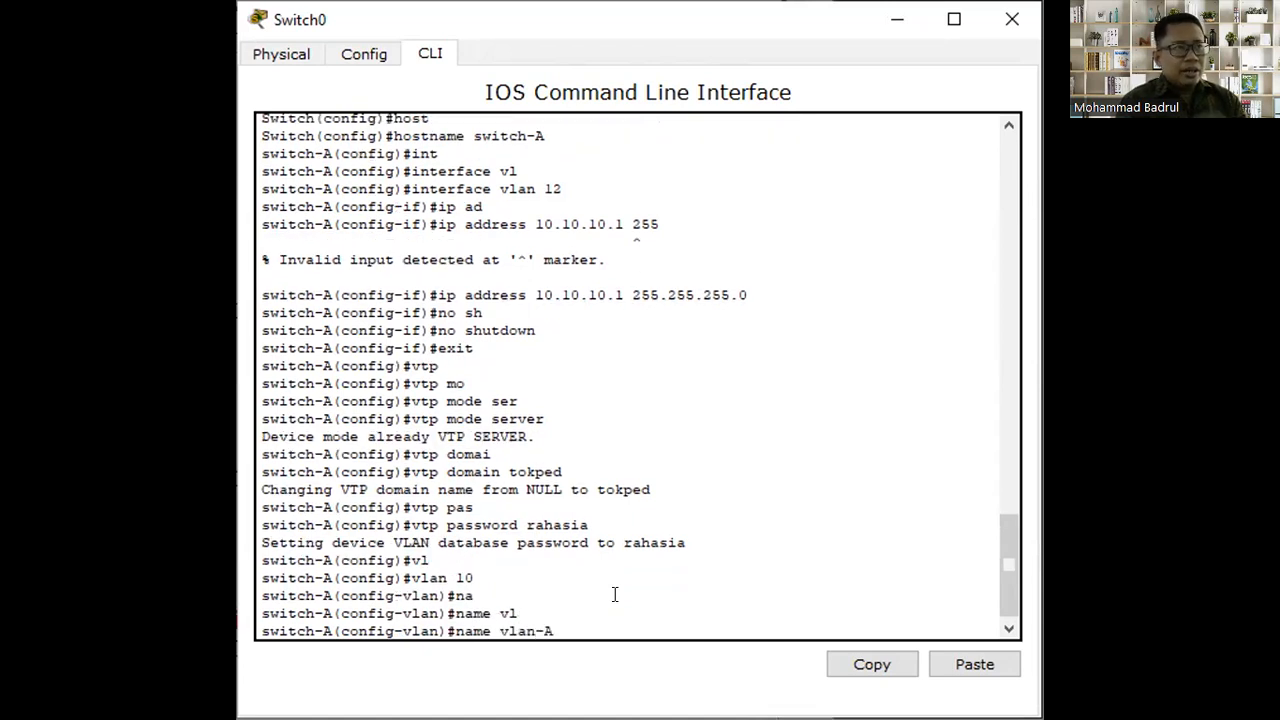
{"action": "key", "text": "Return"}
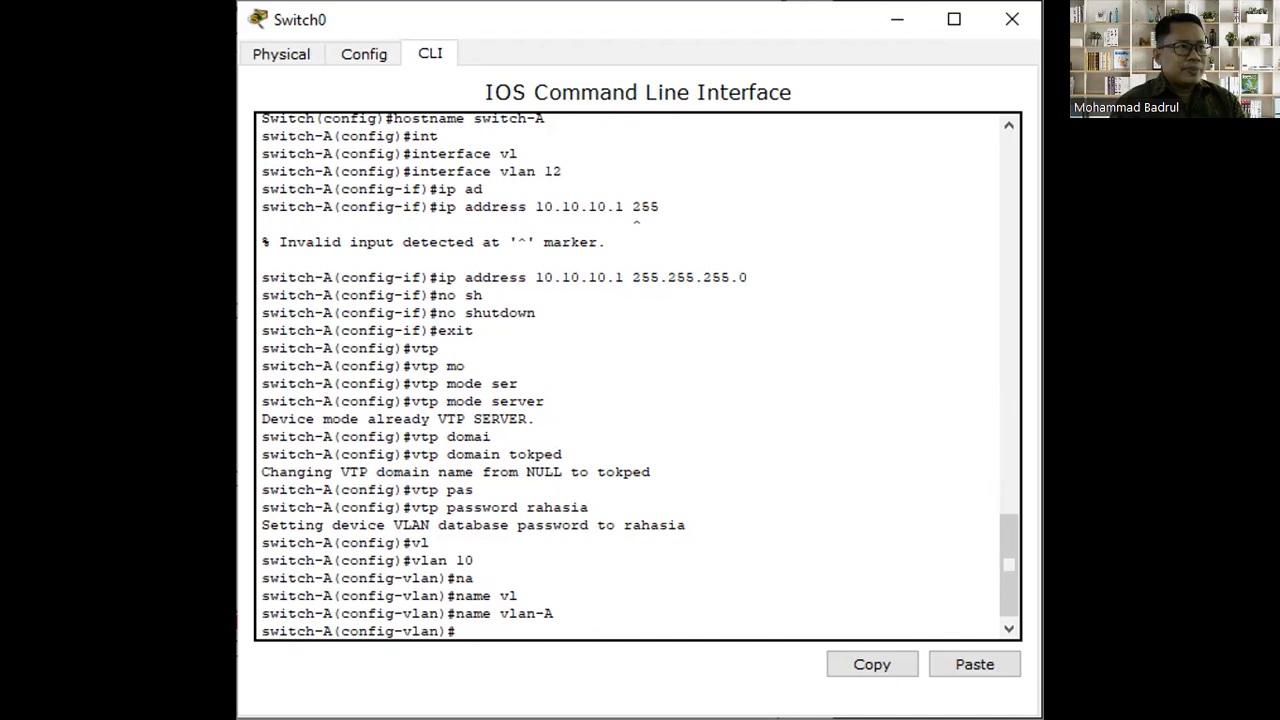
Switch to switch-B's console and create VLAN 20 with the vlan 20 command
{"action": "key", "text": "alt+Tab"}
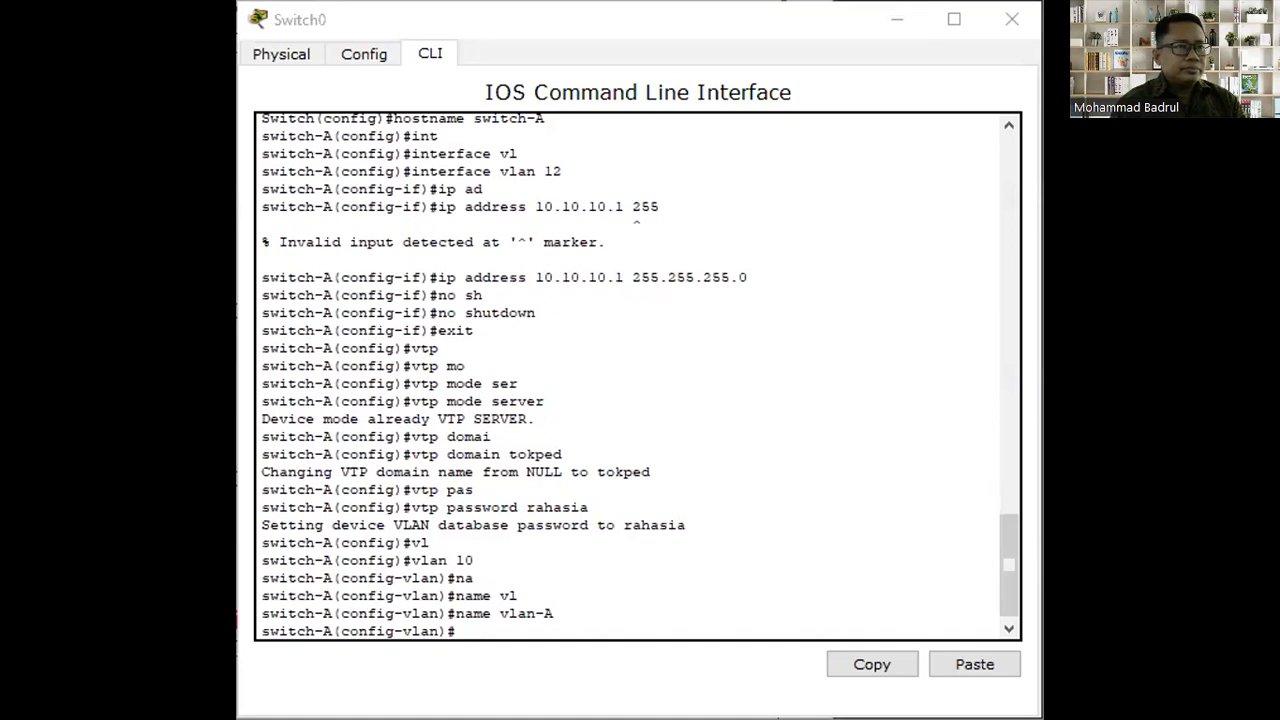
{"action": "key", "text": "alt+Tab"}
{"action": "type", "text": "vl"}
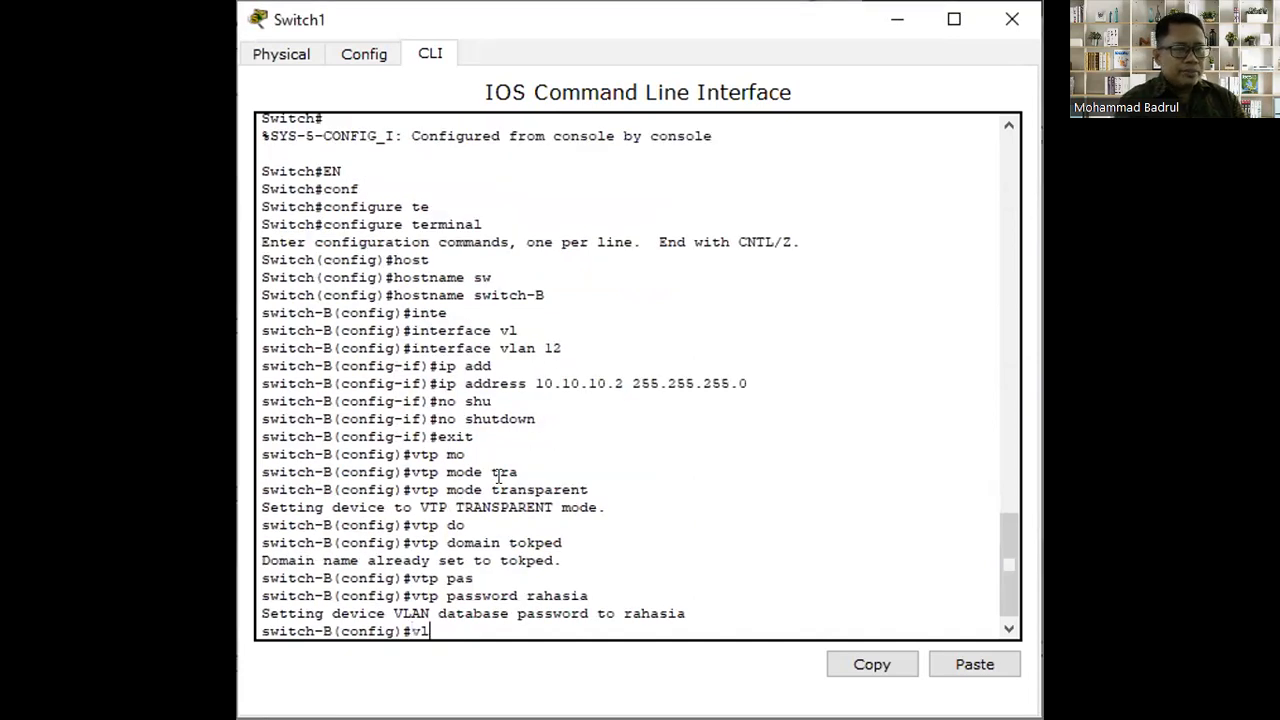
{"action": "key", "text": "Tab"}
{"action": "type", "text": "20"}
{"action": "key", "text": "Return"}
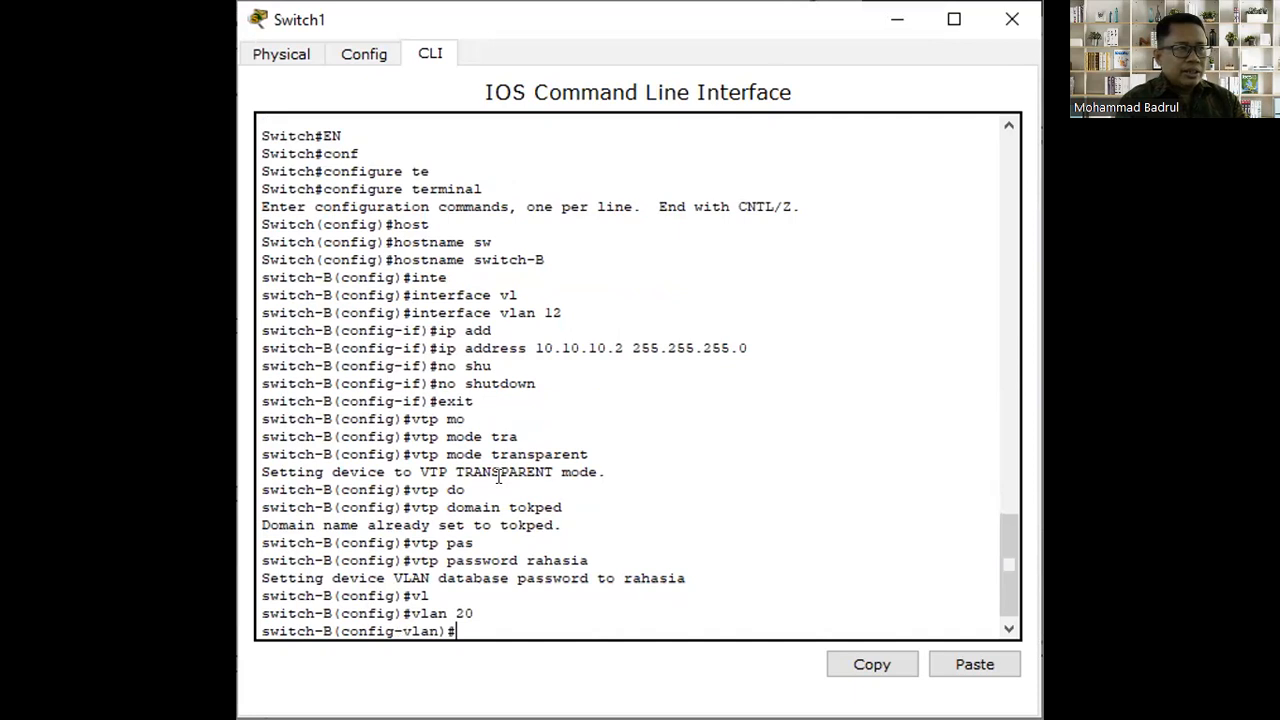
Name VLAN 20 on switch-B vlan-B with the name command
{"action": "type", "text": "n"}
{"action": "type", "text": "vlan-"}
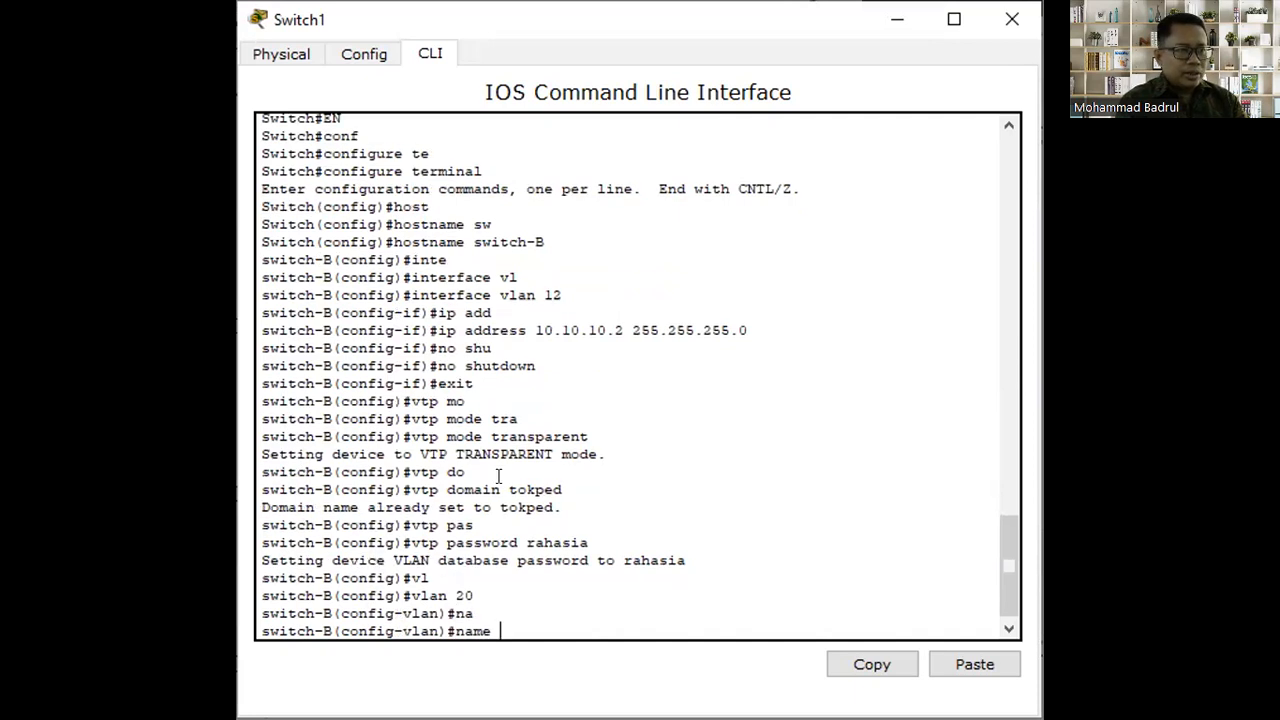
{"action": "type", "text": "B"}
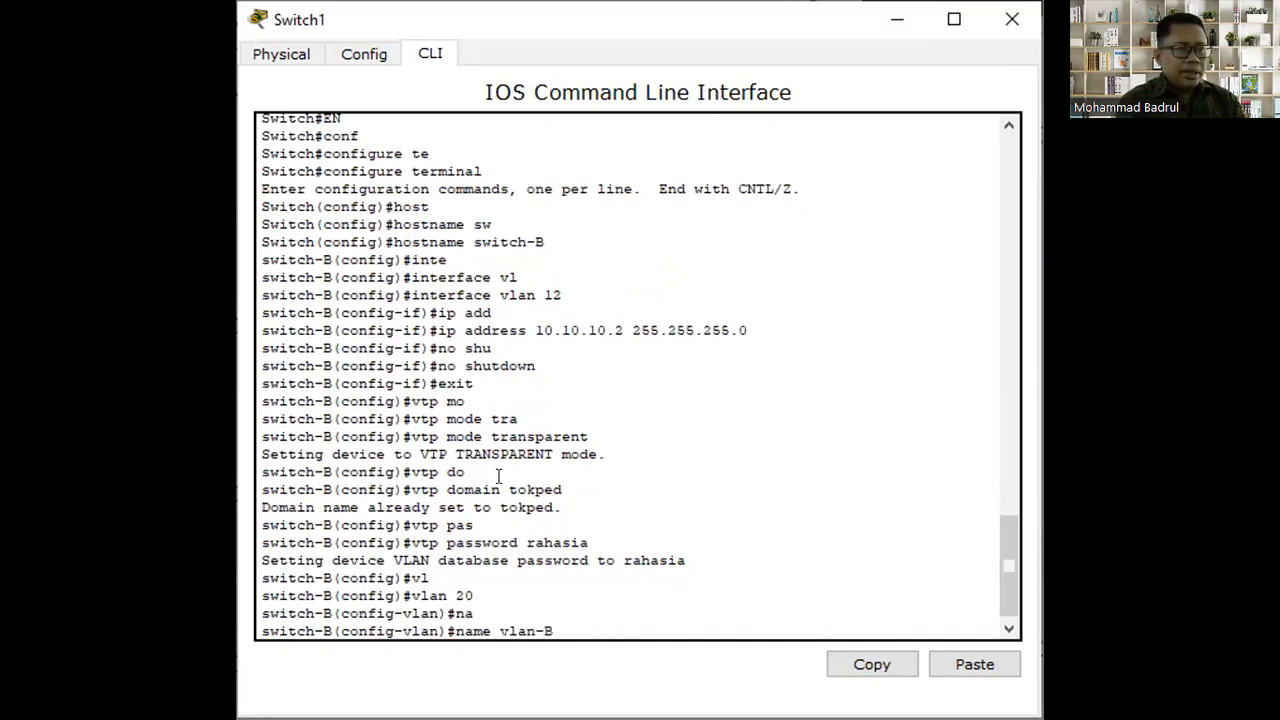
{"action": "key", "text": "Return"}
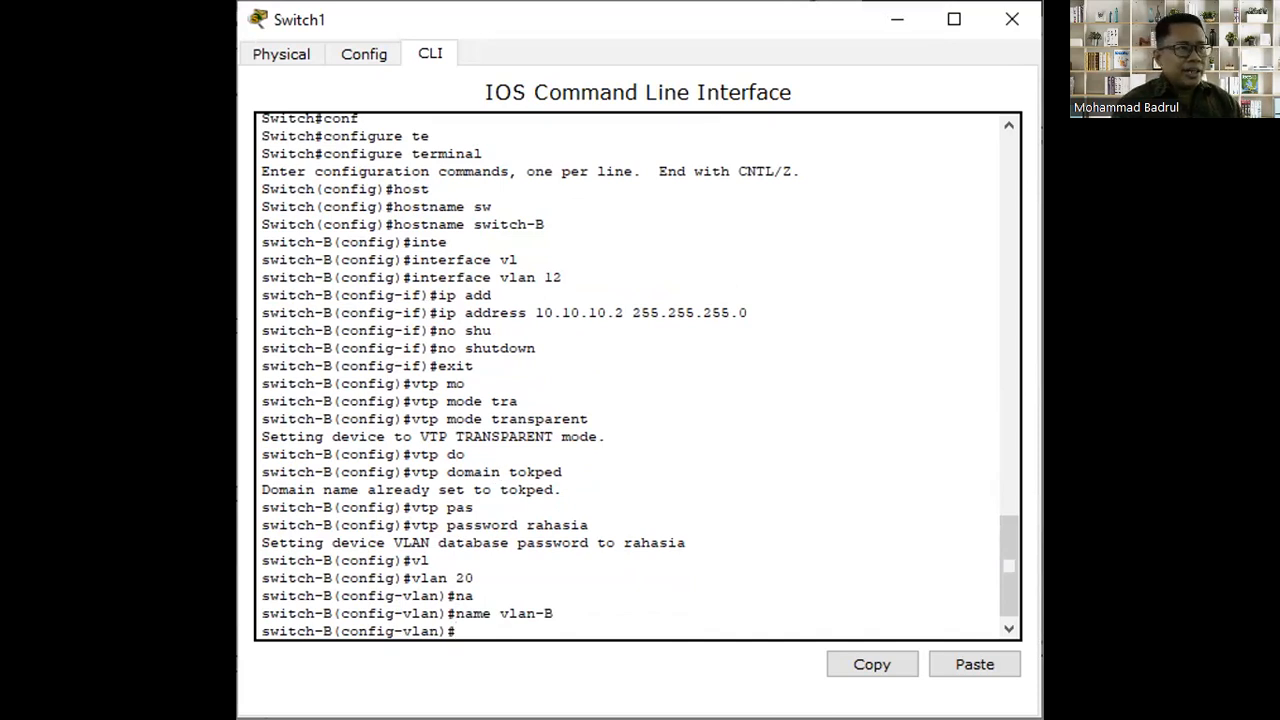
Switch to switch-C's console and try to create VLAN 30 with the vlan 30 command
{"action": "key", "text": "alt+Tab"}
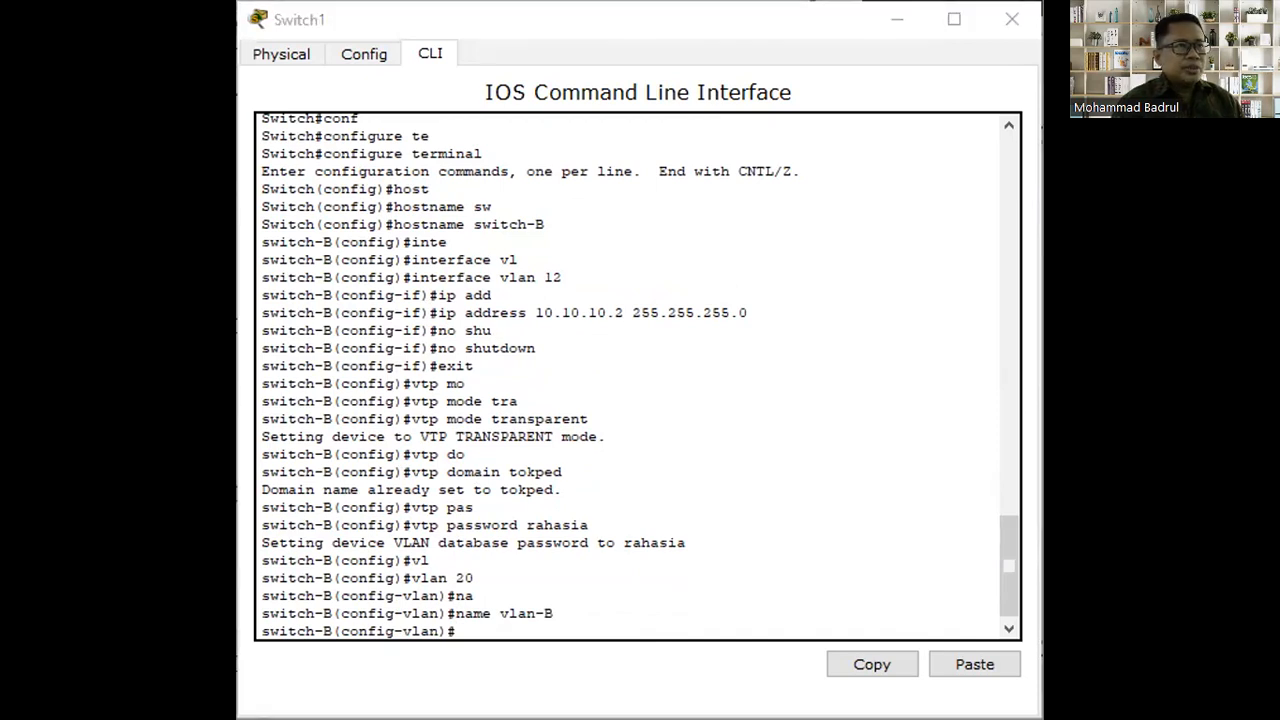
{"action": "left_click", "coordinate": [552, 526]}
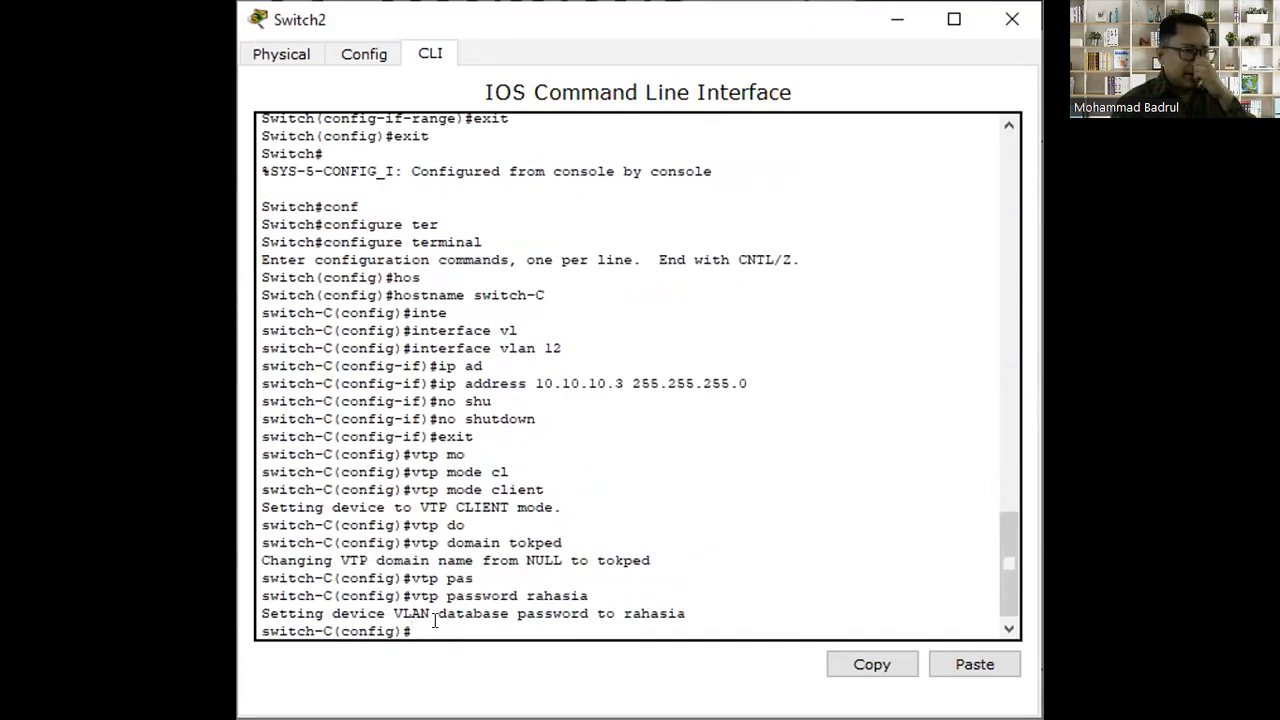
{"action": "type", "text": "vL"}
{"action": "key", "text": "Tab"}
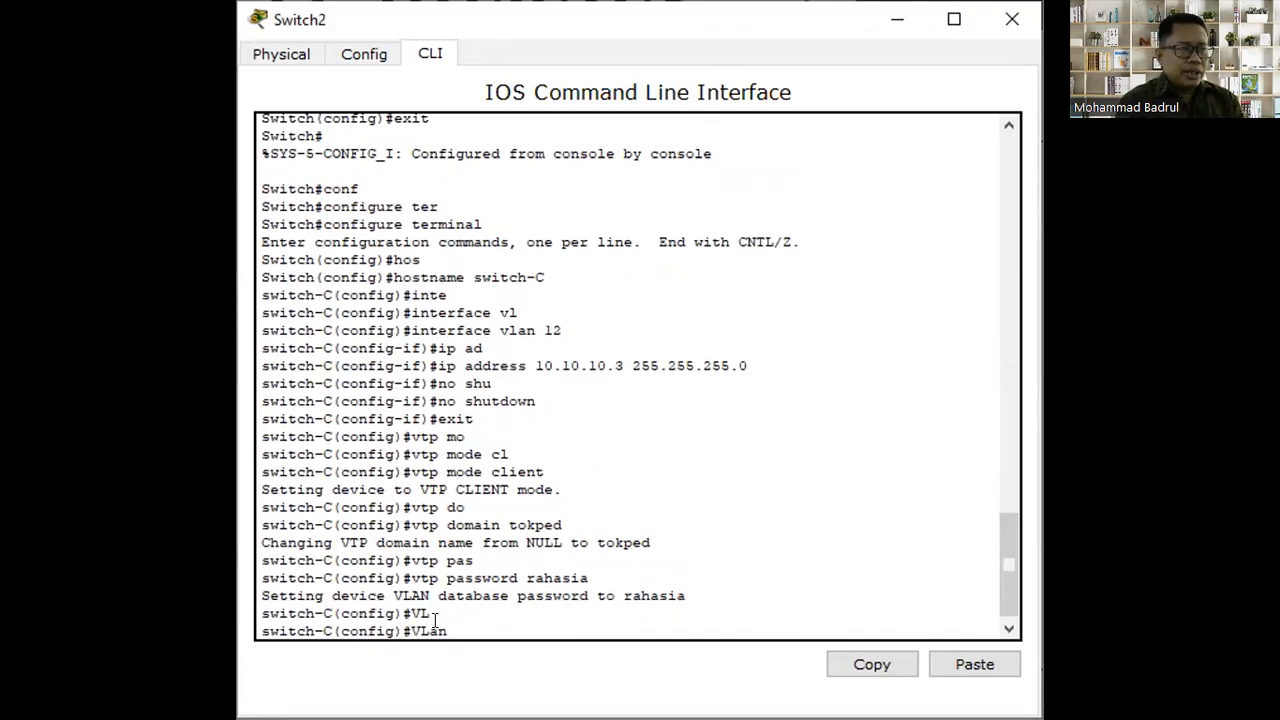
{"action": "type", "text": "30"}
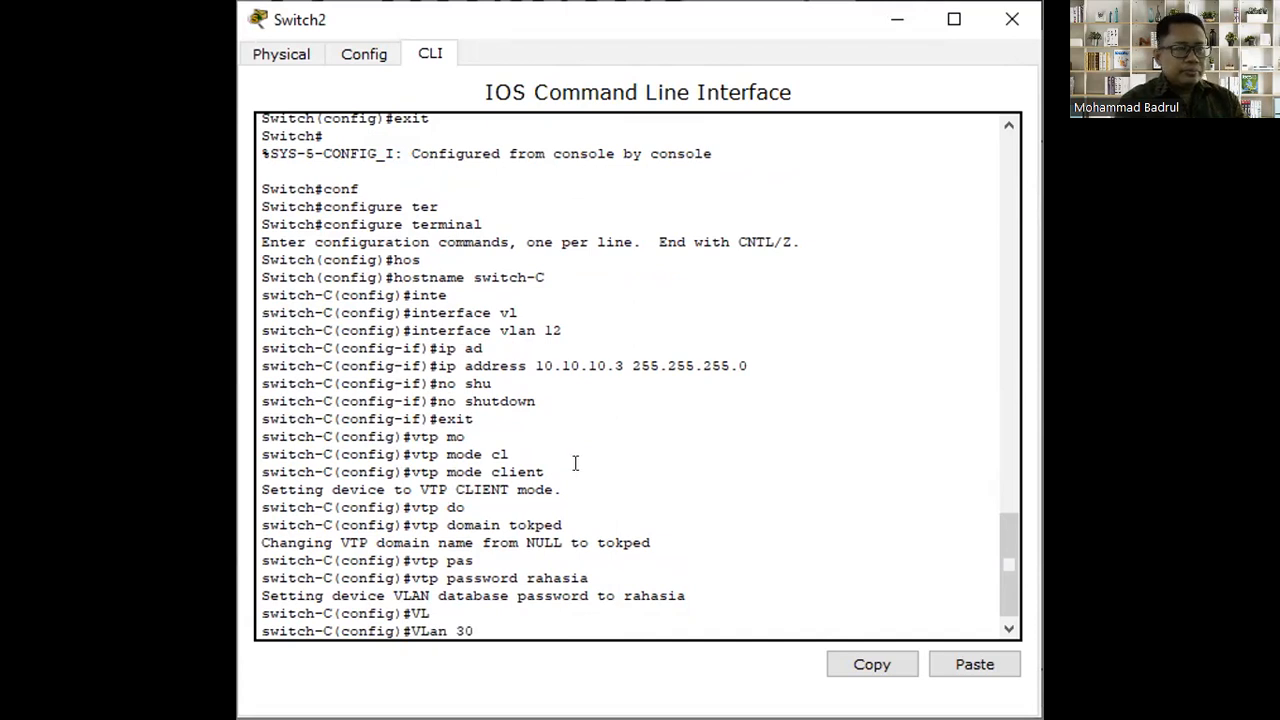
{"action": "key", "text": "Return"}
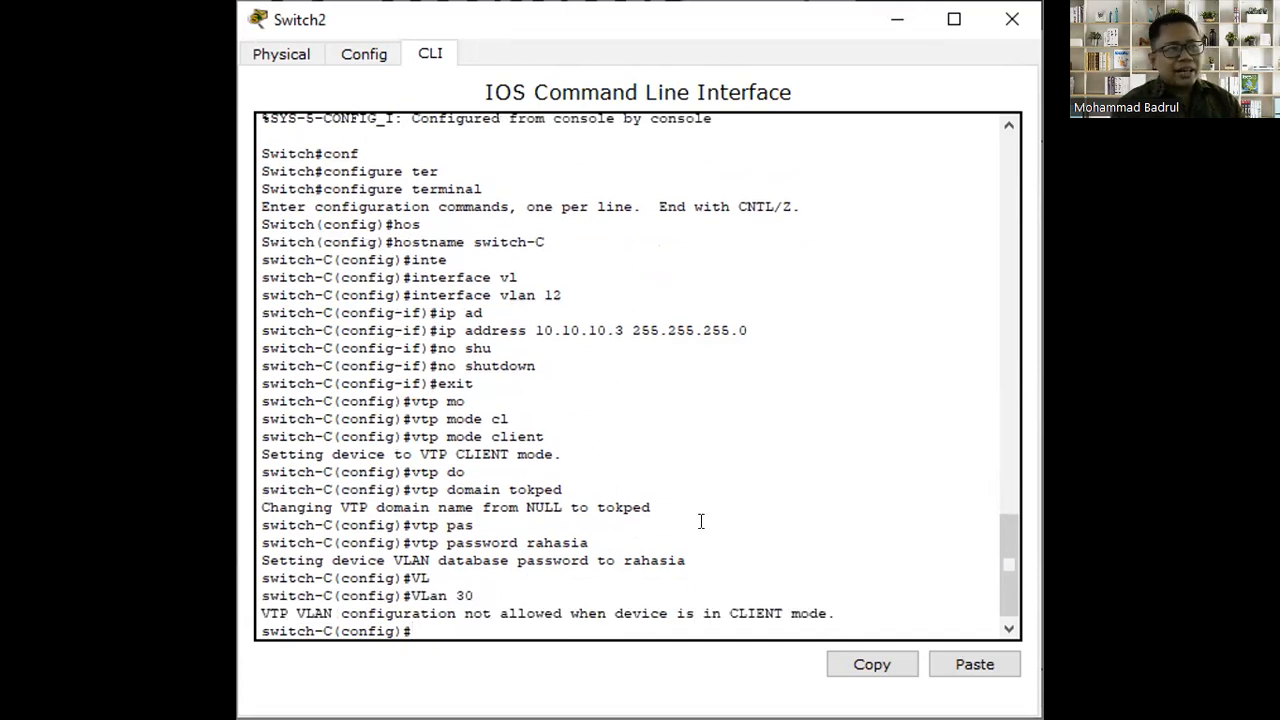
{"action": "left_click_drag", "start_coordinate": [836, 606], "coordinate": [484, 611]}
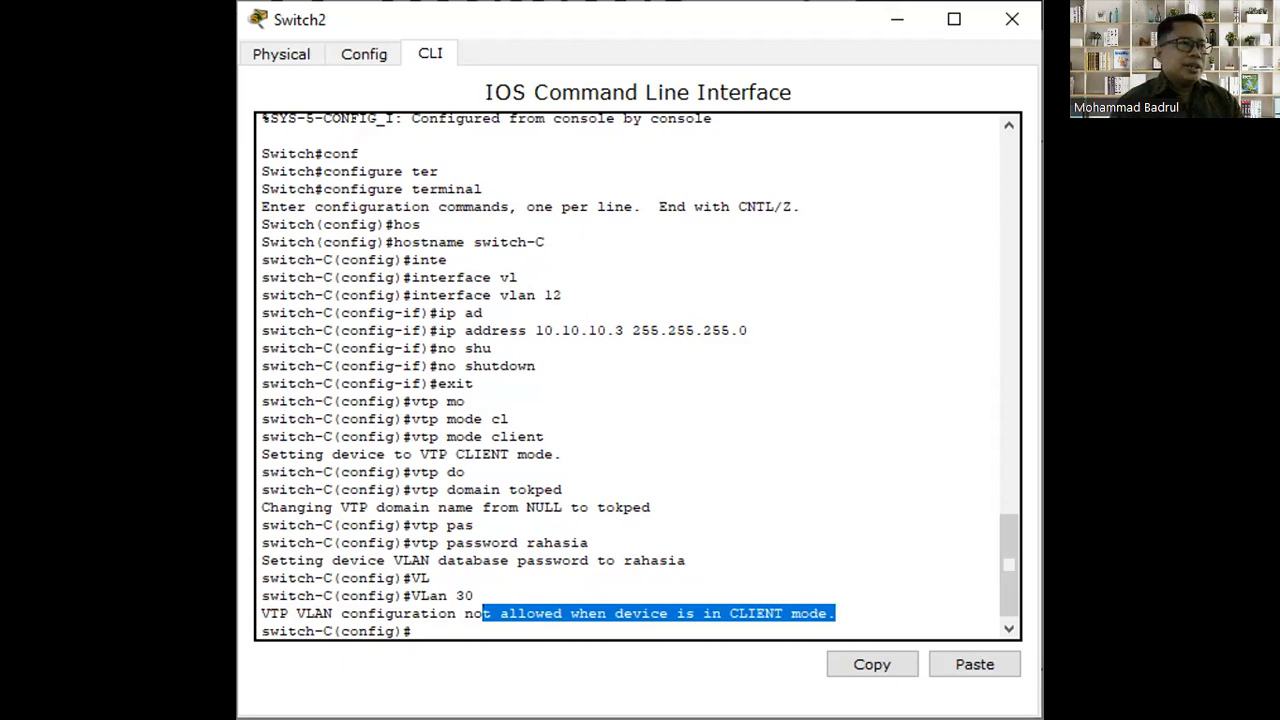
Switch to switch-D's console and create VLAN 40 with the vlan 40 command
{"action": "key", "text": "alt+Tab"}
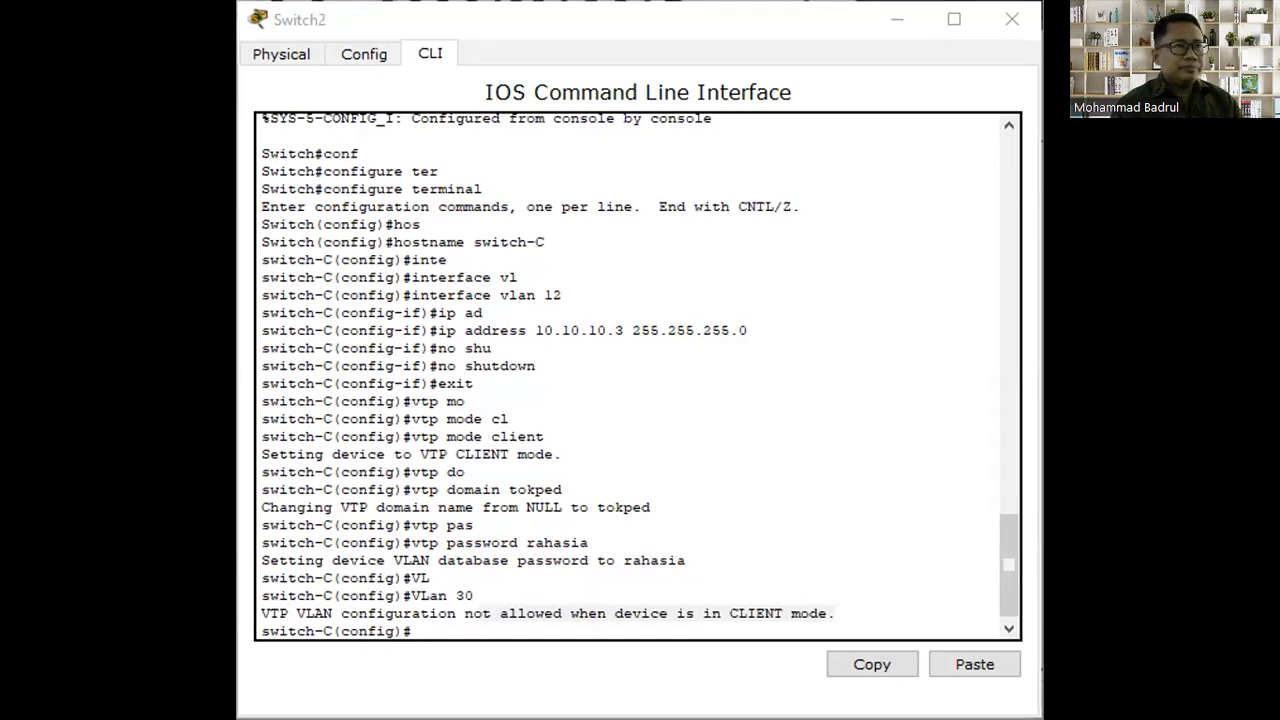
{"action": "key", "text": "alt+Tab"}
{"action": "type", "text": "VL"}
{"action": "key", "text": "Tab"}
{"action": "type", "text": "40"}
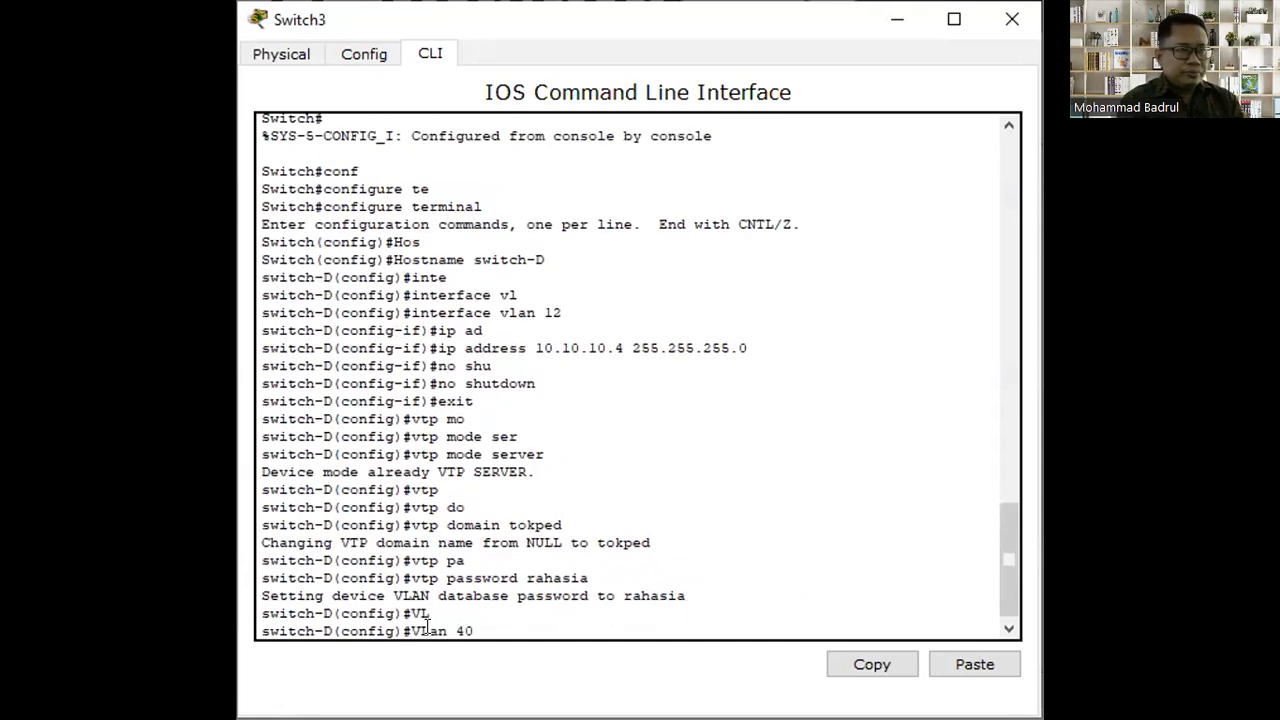
{"action": "key", "text": "Return"}
Name VLAN 40 on switch-D vlan-D with the name command
{"action": "type", "text": "NA"}
{"action": "key", "text": "Tab"}
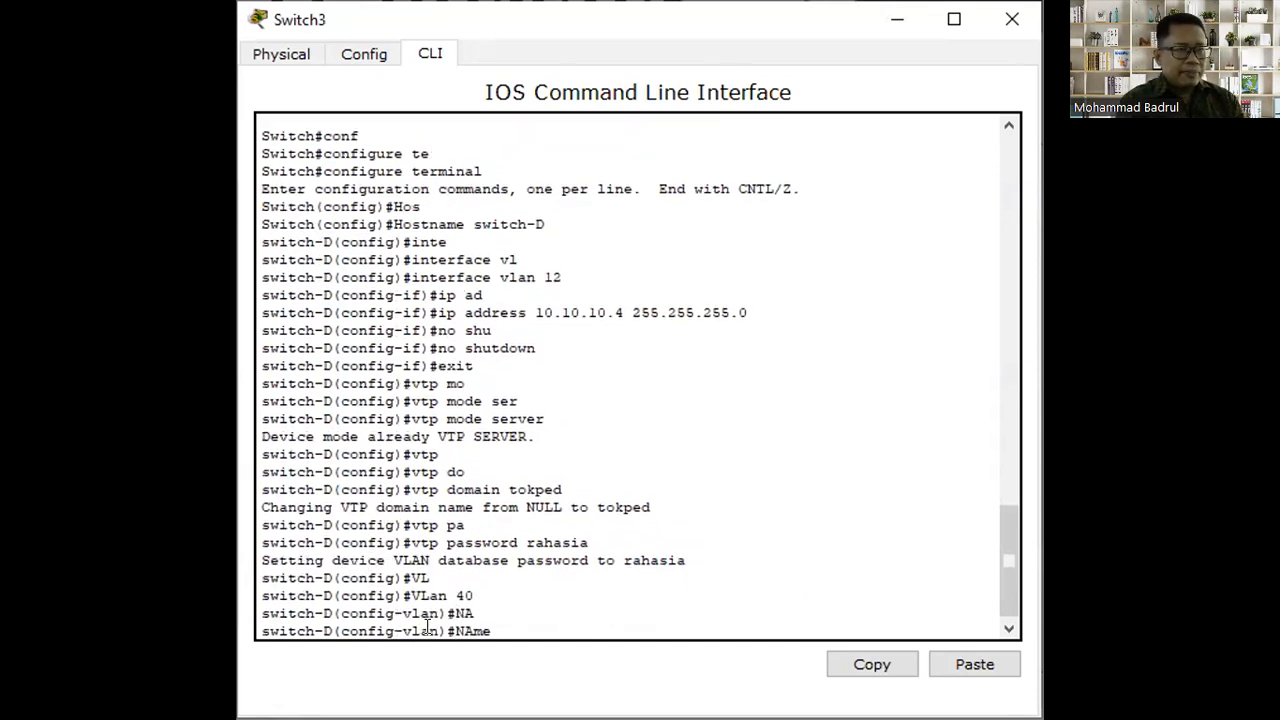
{"action": "key", "text": "BackSpace"}
{"action": "key", "text": "BackSpace"}
{"action": "key", "text": "BackSpace"}
{"action": "key", "text": "BackSpace"}
{"action": "key", "text": "BackSpace"}
{"action": "type", "text": "n"}
{"action": "key", "text": "Tab"}
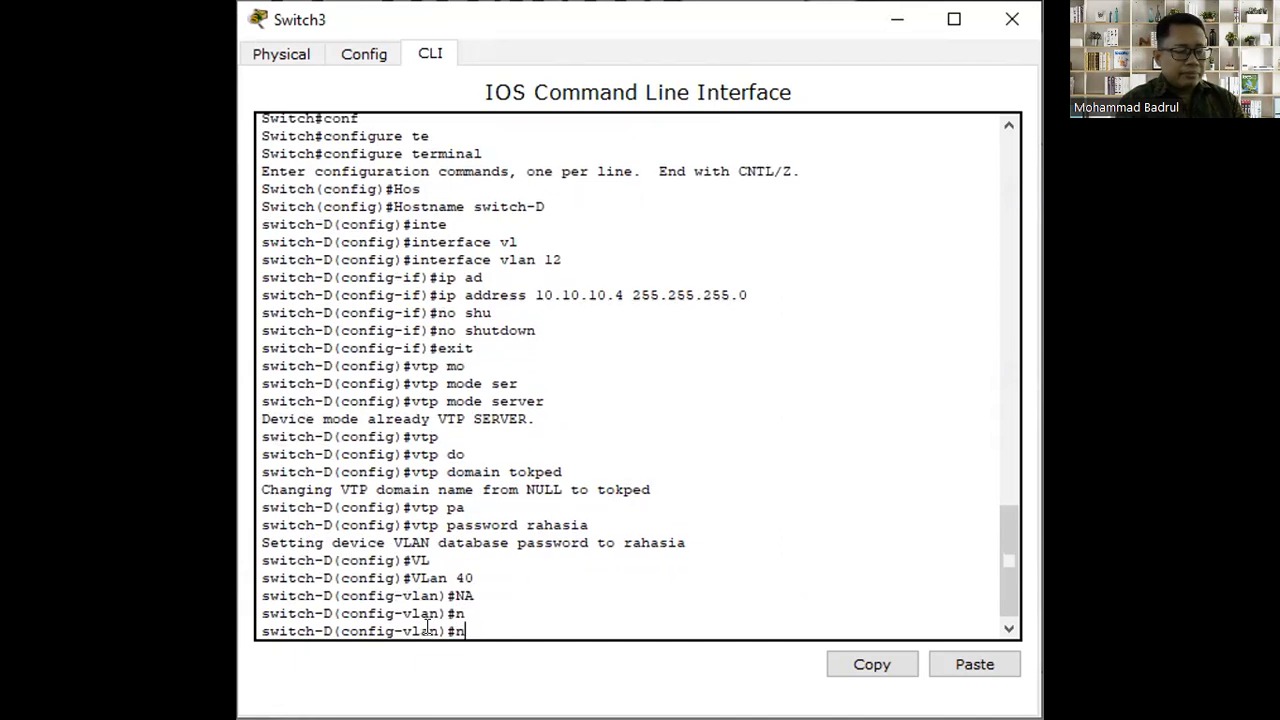
{"action": "type", "text": "am"}
{"action": "key", "text": "Tab"}
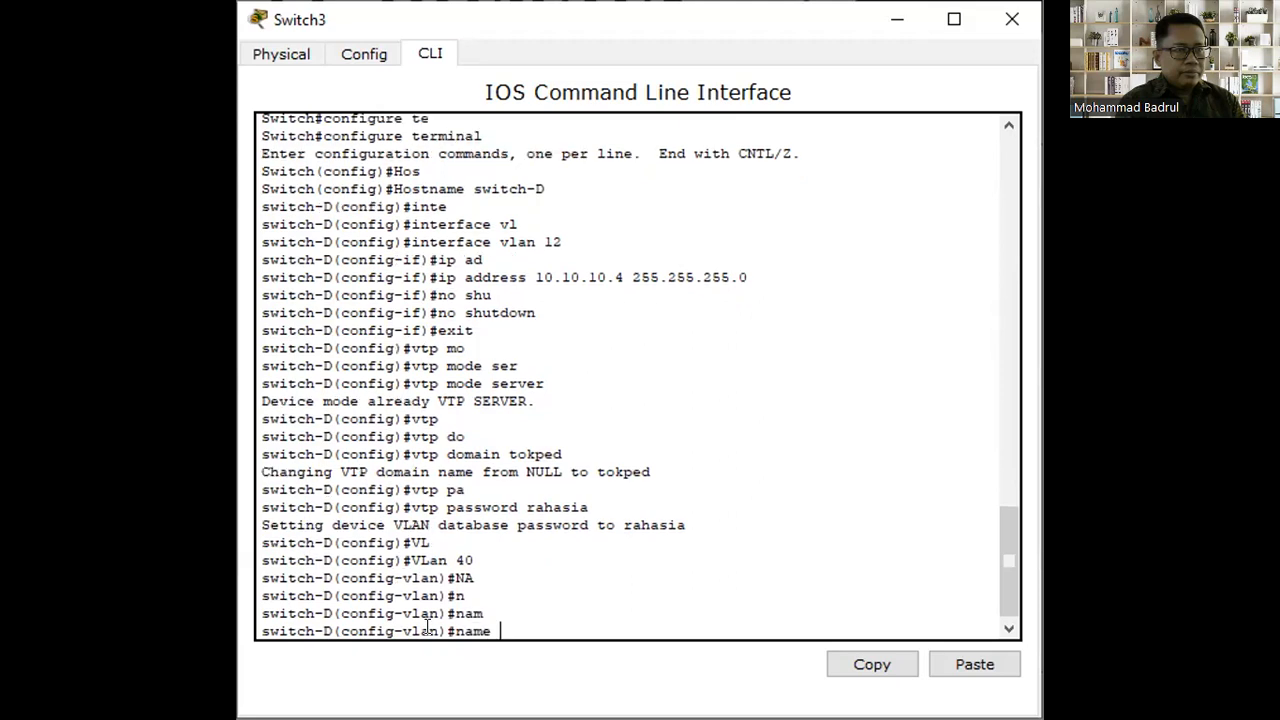
{"action": "type", "text": "vlan-D"}
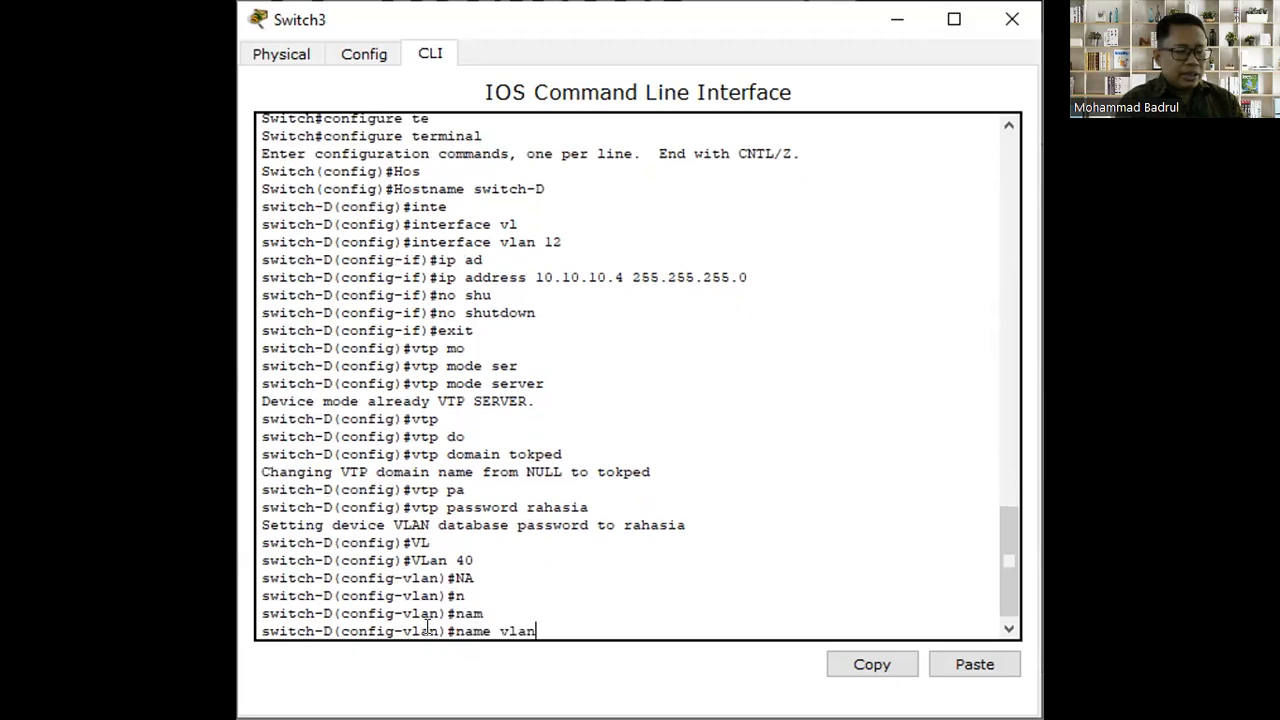
{"action": "key", "text": "Return"}
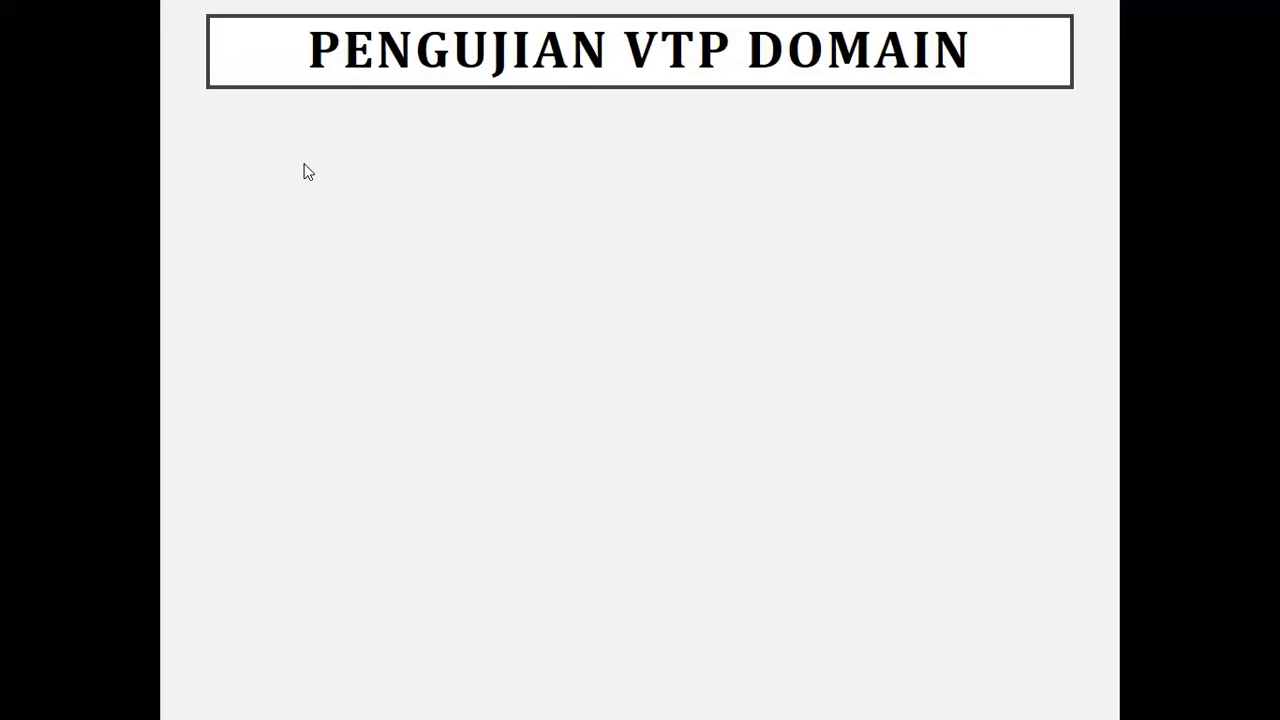
{"action": "left_click", "coordinate": [304, 164]}
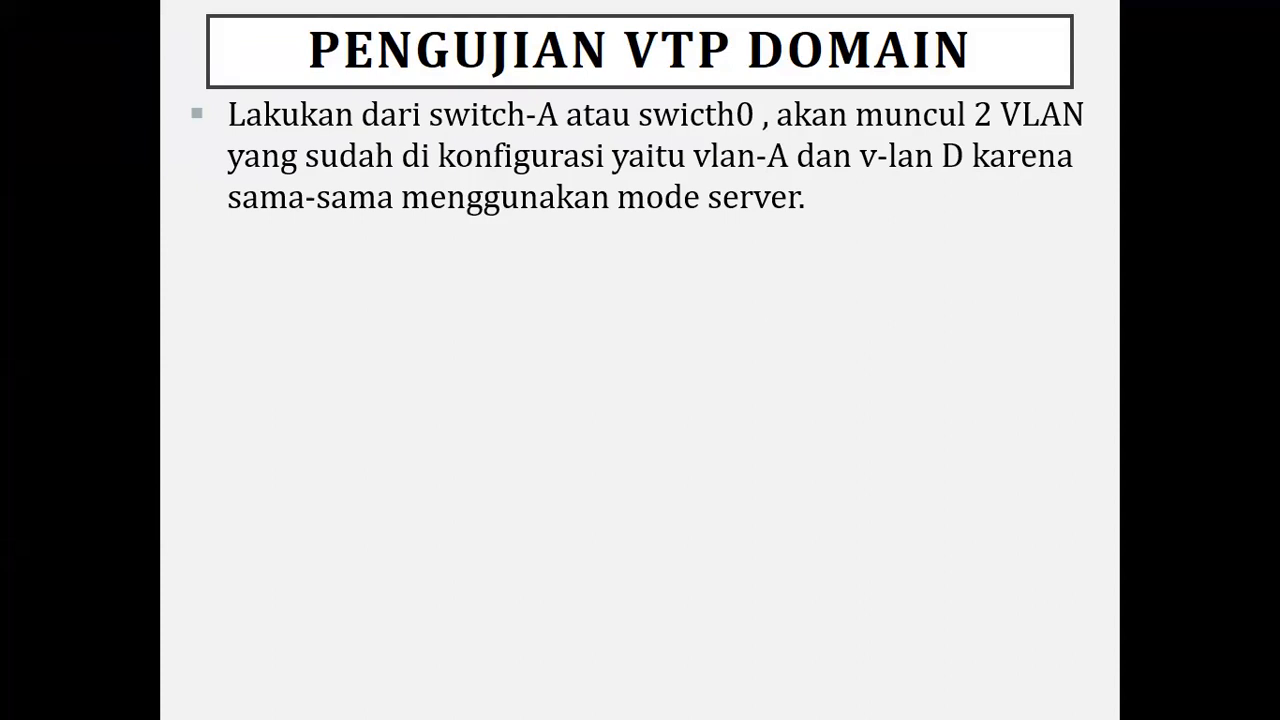
{"action": "left_click", "coordinate": [763, 321]}
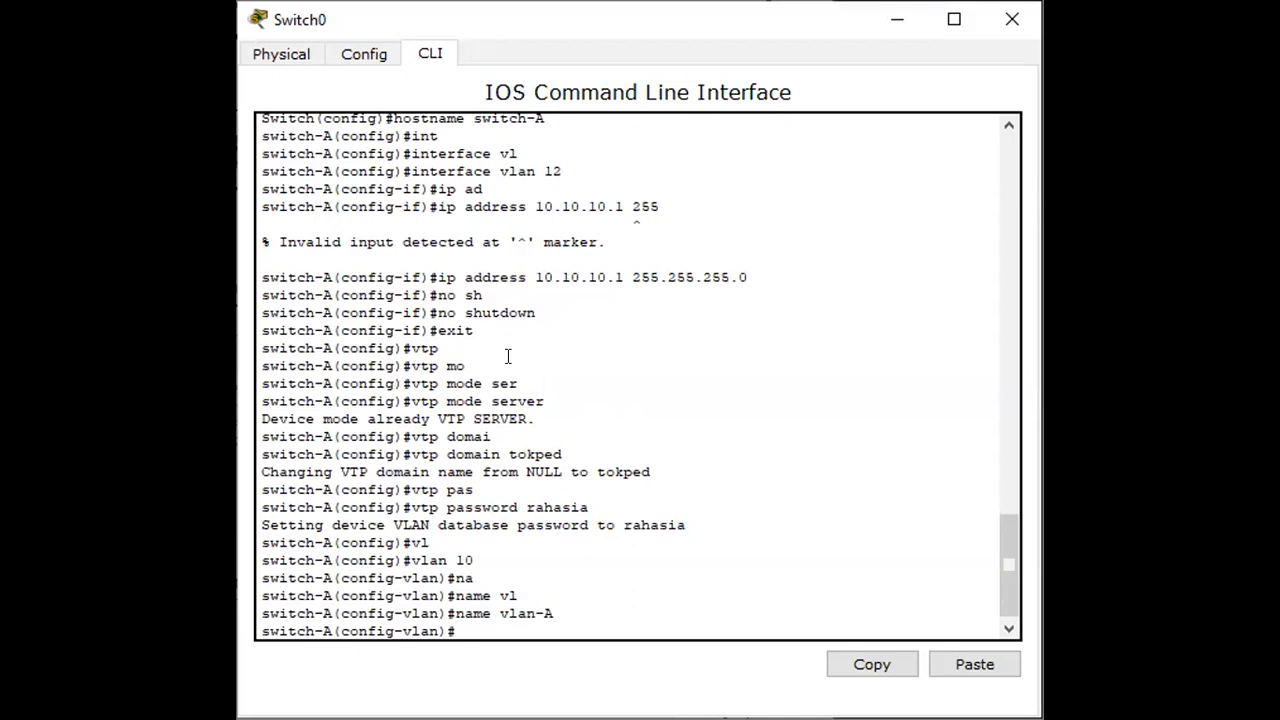
Leave VLAN and global configuration mode on switch-A with two exit commands
{"action": "type", "text": "exit"}
{"action": "key", "text": "Return"}
{"action": "type", "text": "exit"}
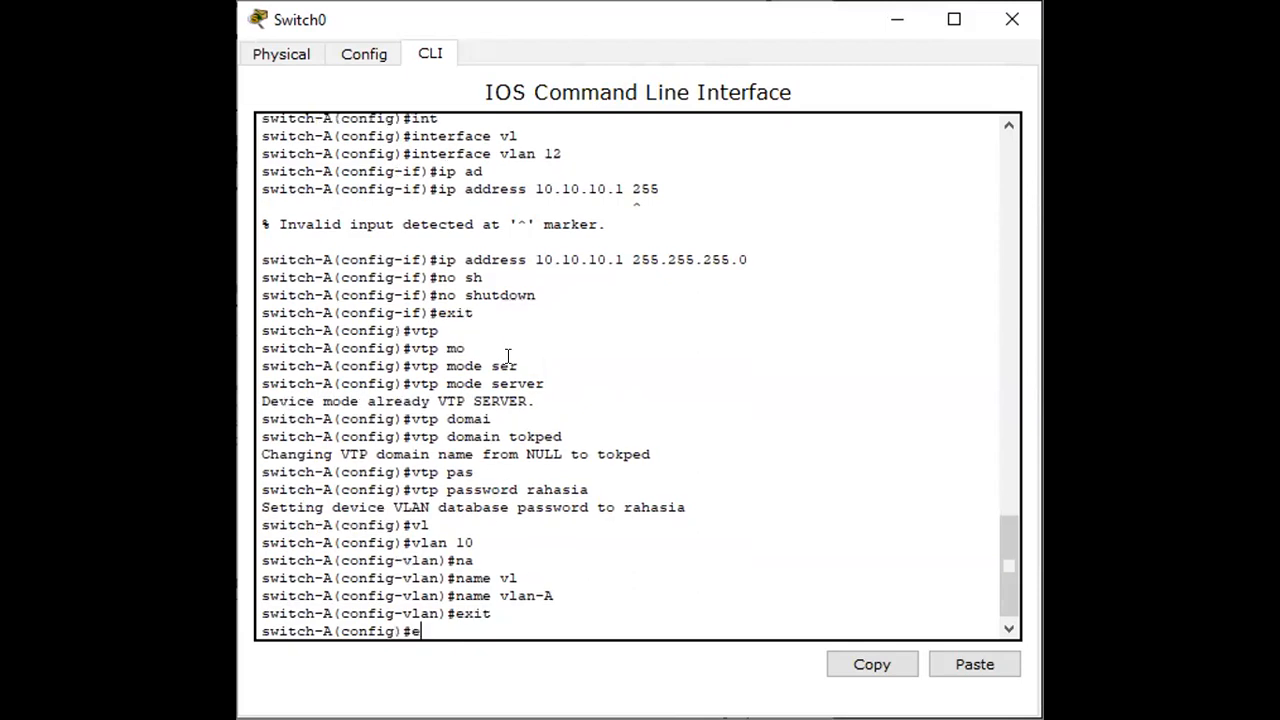
{"action": "key", "text": "Return"}
Run show vlan brief on switch-A and highlight the vlan-A and vlan-D rows in the VLAN table
{"action": "type", "text": "sh"}
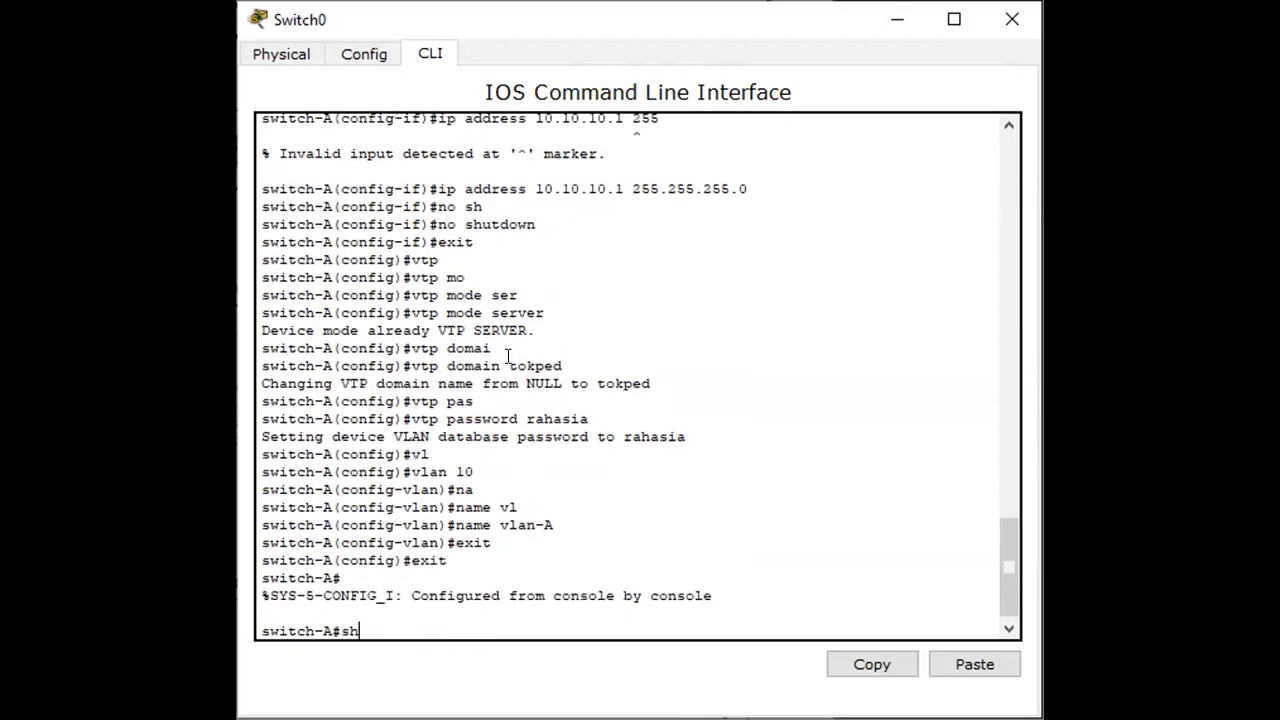
{"action": "key", "text": "Tab"}
{"action": "type", "text": "vl"}
{"action": "key", "text": "Tab"}
{"action": "type", "text": "bri"}
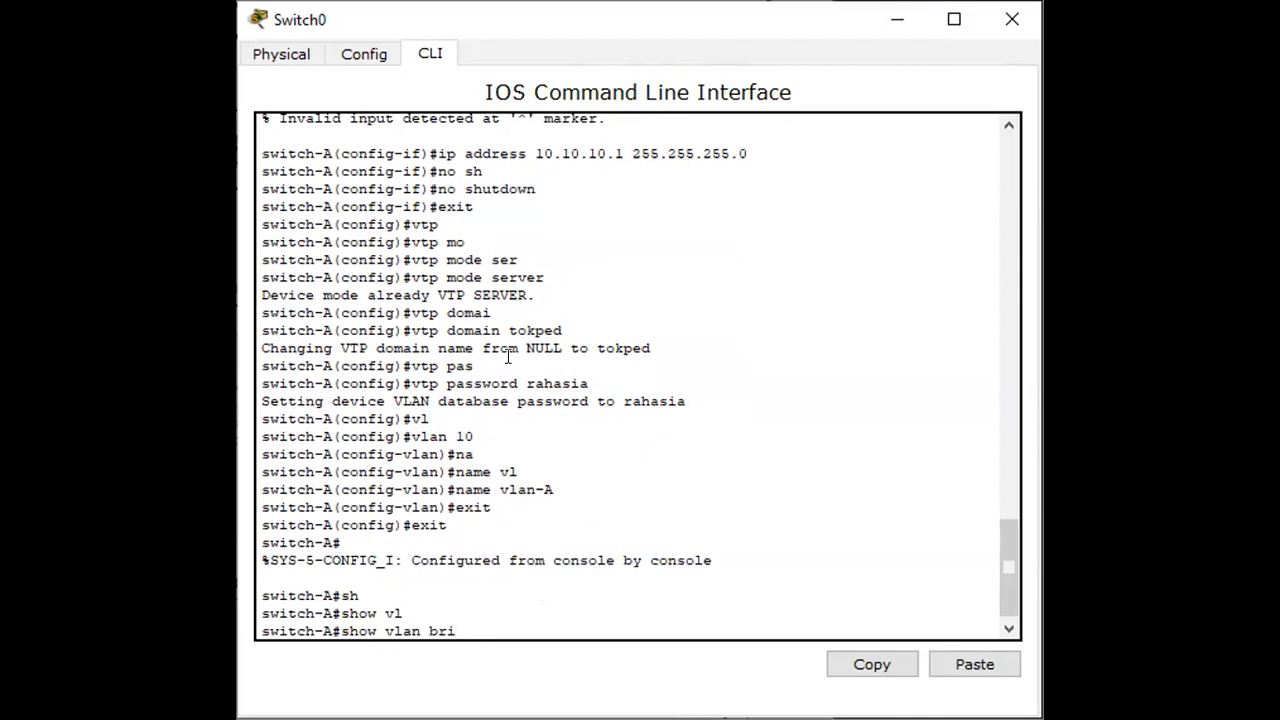
{"action": "key", "text": "Tab"}
{"action": "key", "text": "Return"}
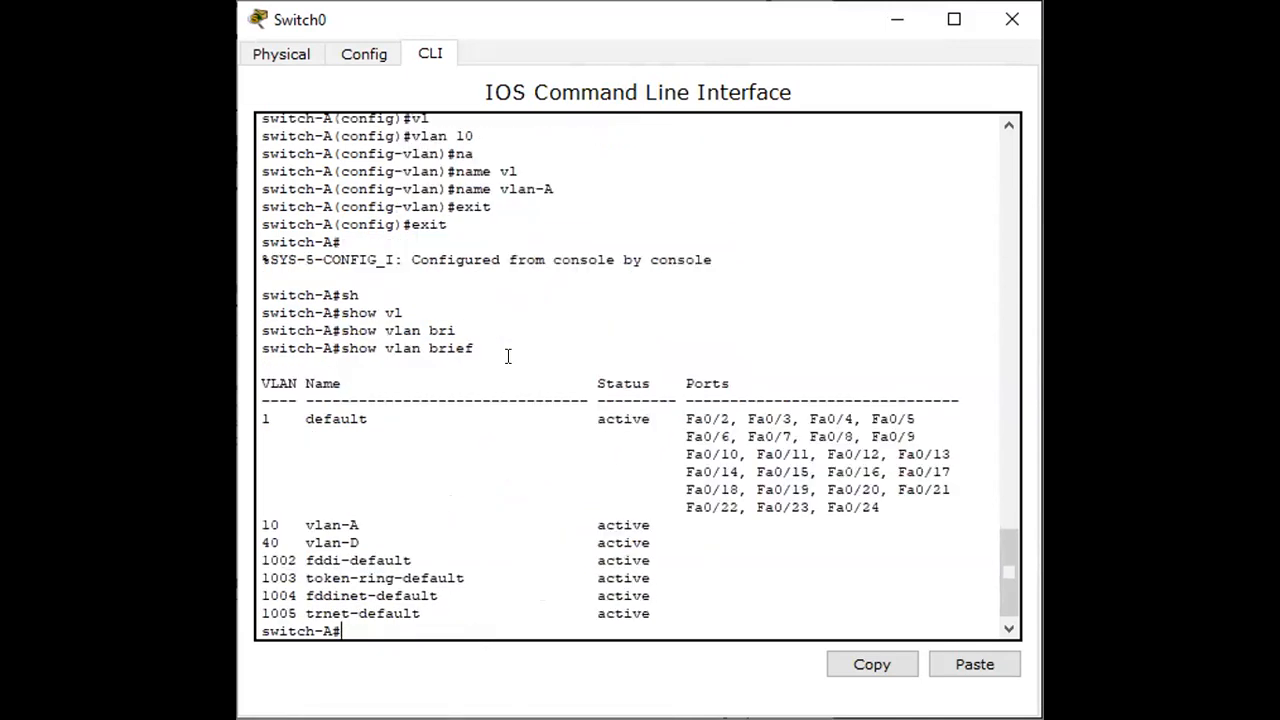
{"action": "left_click_drag", "start_coordinate": [676, 540], "coordinate": [250, 516]}
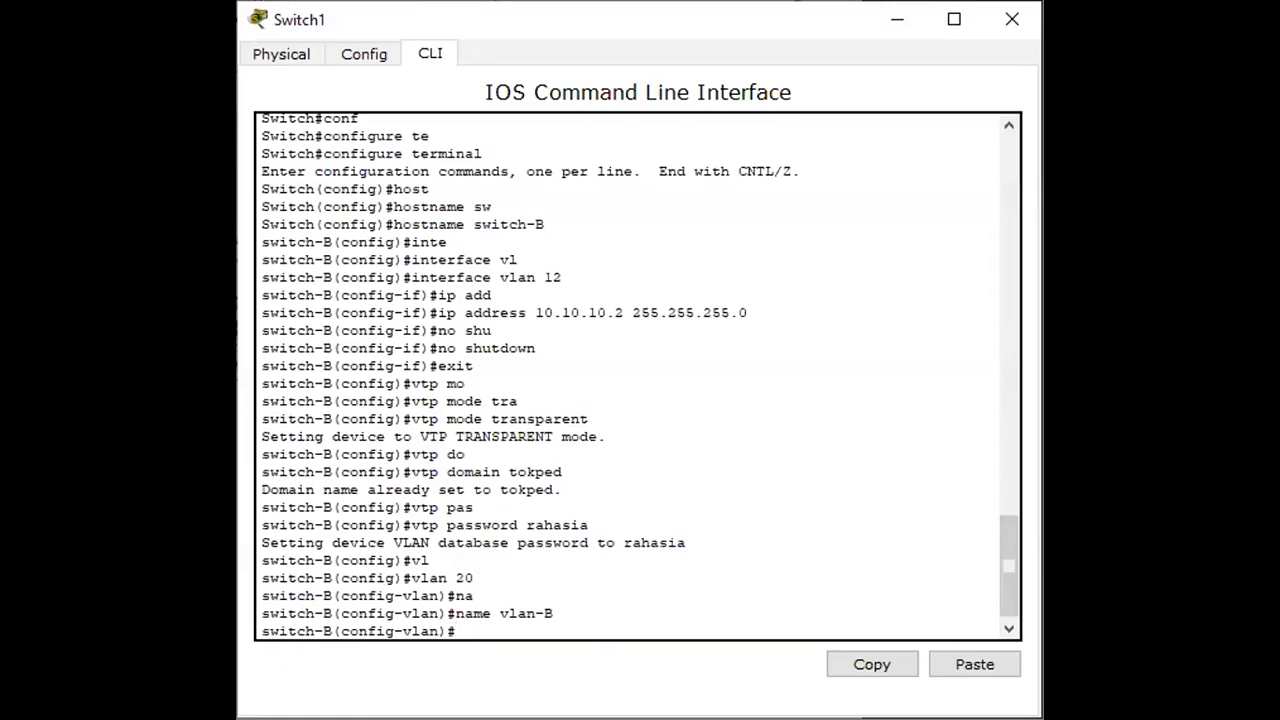
Leave VLAN and global configuration mode on switch-B with two exit commands
{"action": "type", "text": "exit"}
{"action": "key", "text": "Return"}
{"action": "type", "text": "exit"}
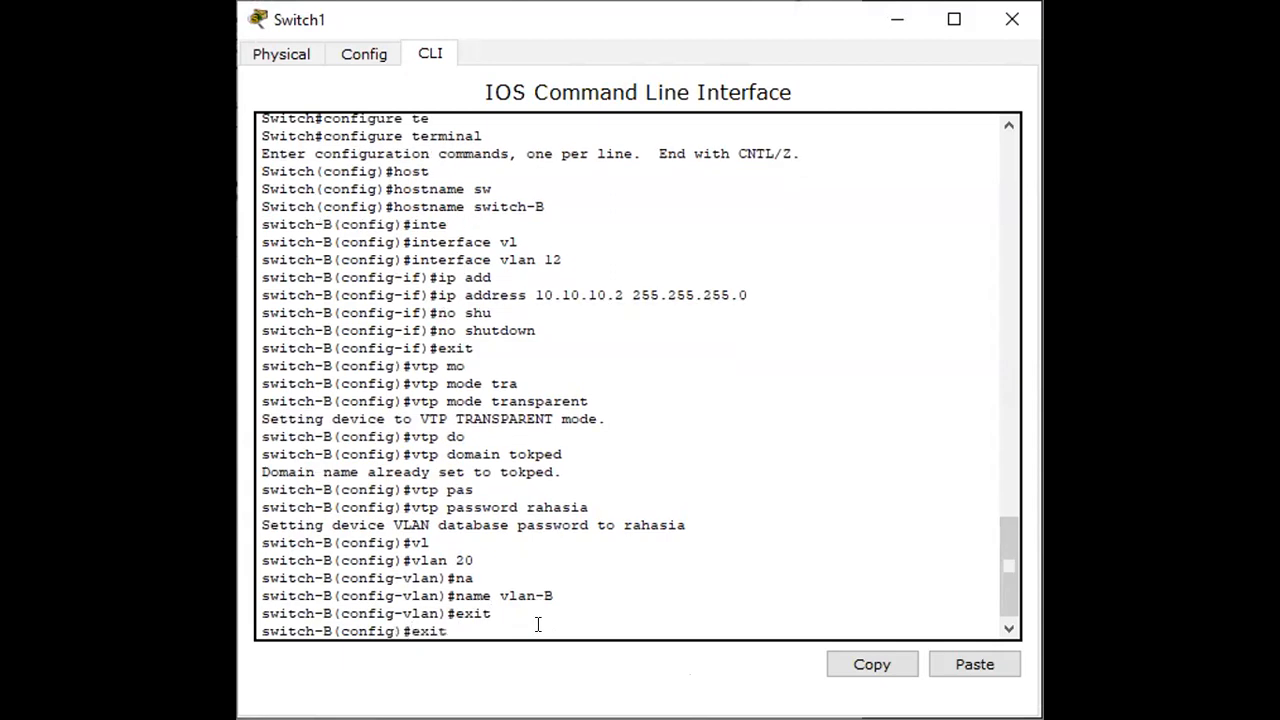
{"action": "key", "text": "Return"}
{"action": "key", "text": "Return"}
Run show vlan brief on switch-B and highlight the vlan-B row in the VLAN table
{"action": "type", "text": "sh"}
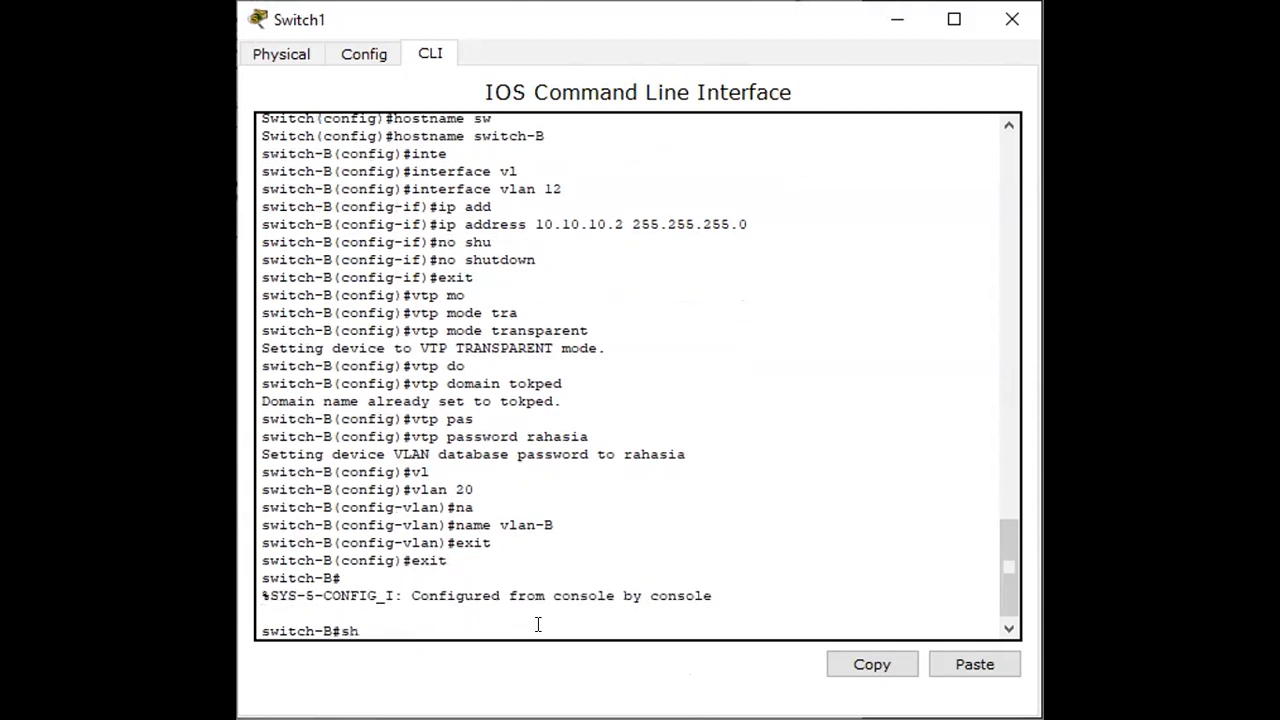
{"action": "key", "text": "Tab"}
{"action": "type", "text": "vl"}
{"action": "key", "text": "Tab"}
{"action": "type", "text": "bri"}
{"action": "key", "text": "Tab"}
{"action": "key", "text": "Return"}
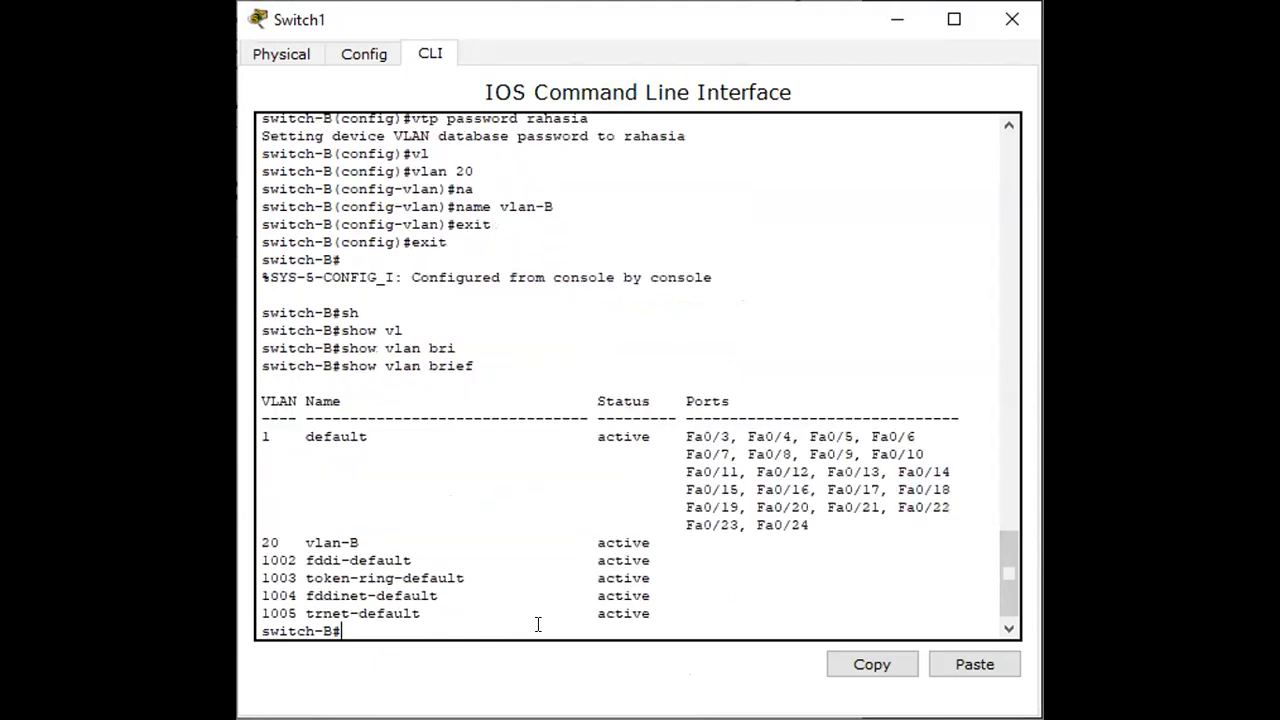
{"action": "left_click_drag", "start_coordinate": [676, 542], "coordinate": [265, 542]}
{"action": "left_click_drag", "start_coordinate": [651, 542], "coordinate": [258, 542]}
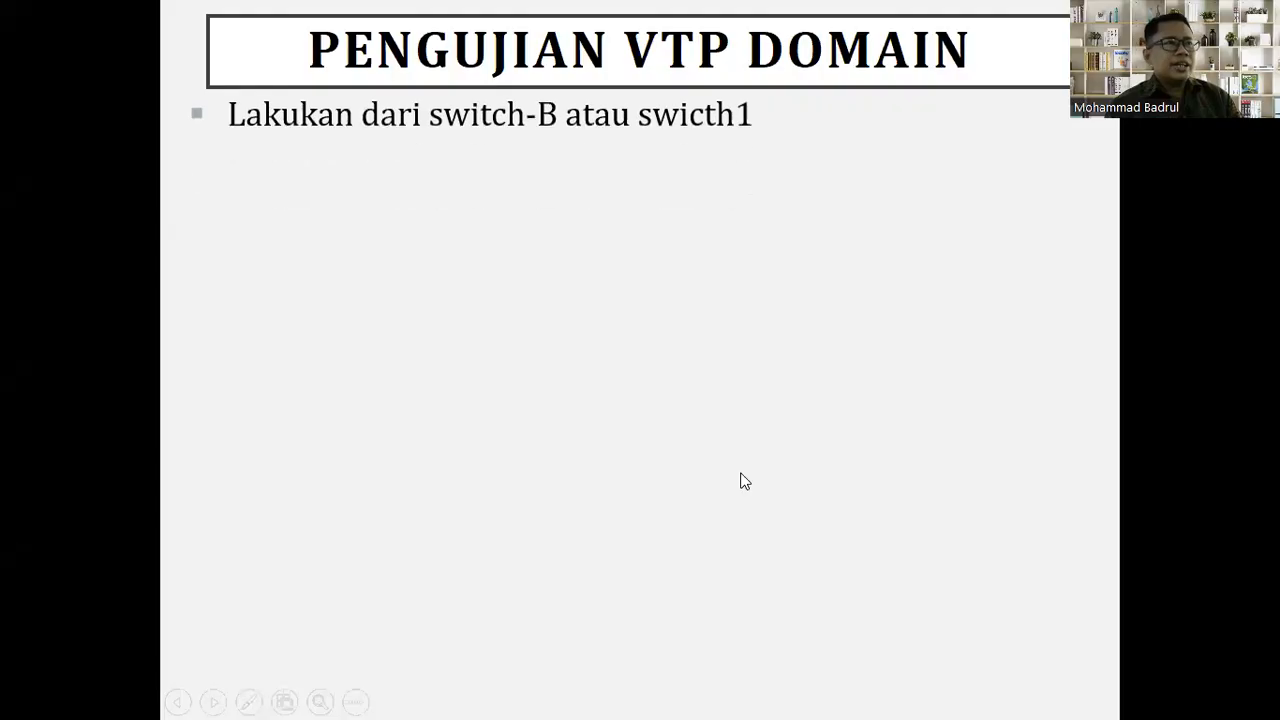
{"action": "left_click", "coordinate": [740, 482]}
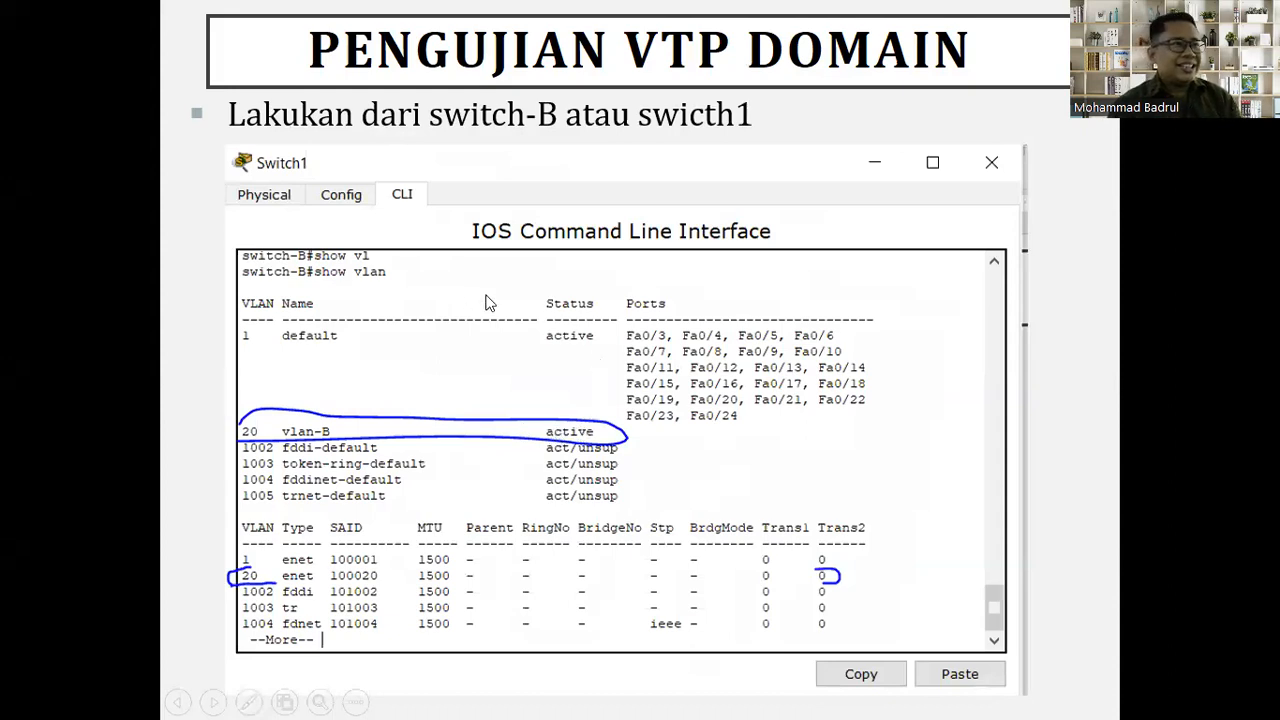
{"action": "left_click", "coordinate": [325, 328]}
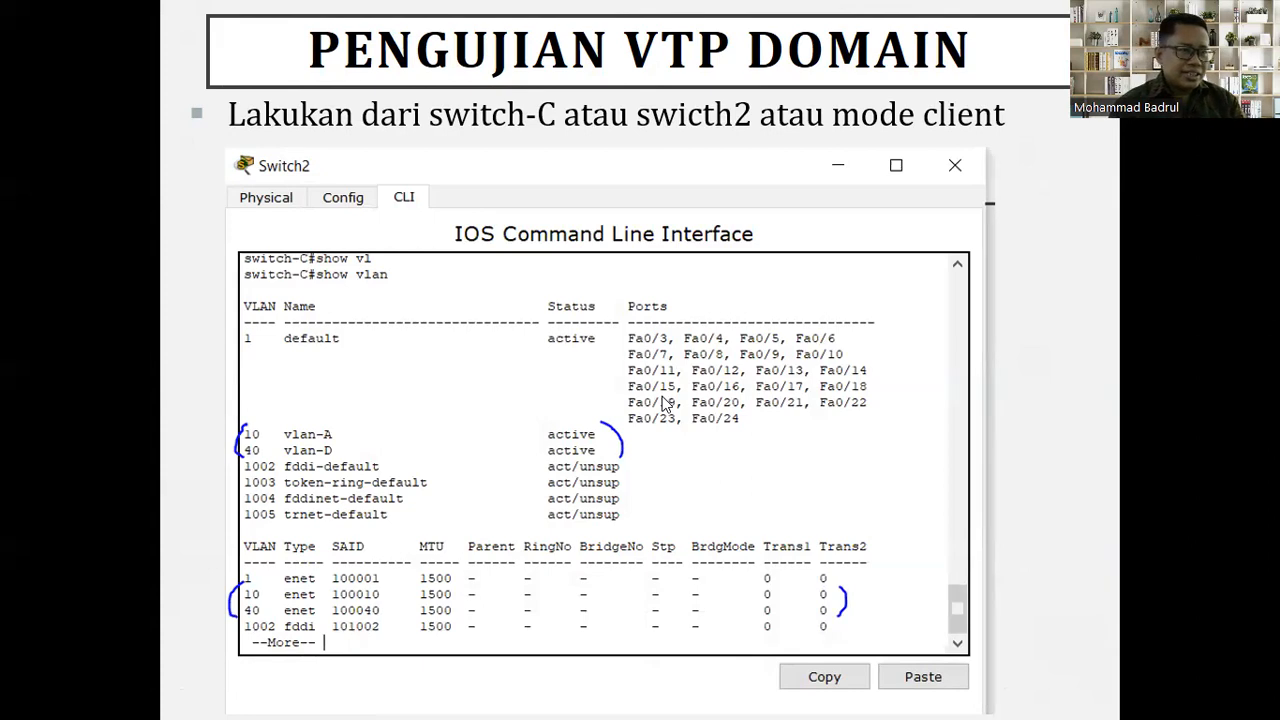
Switch to switch-C's console and leave global configuration mode with the exit command
{"action": "key", "text": "alt+Tab"}
{"action": "type", "text": "ex"}
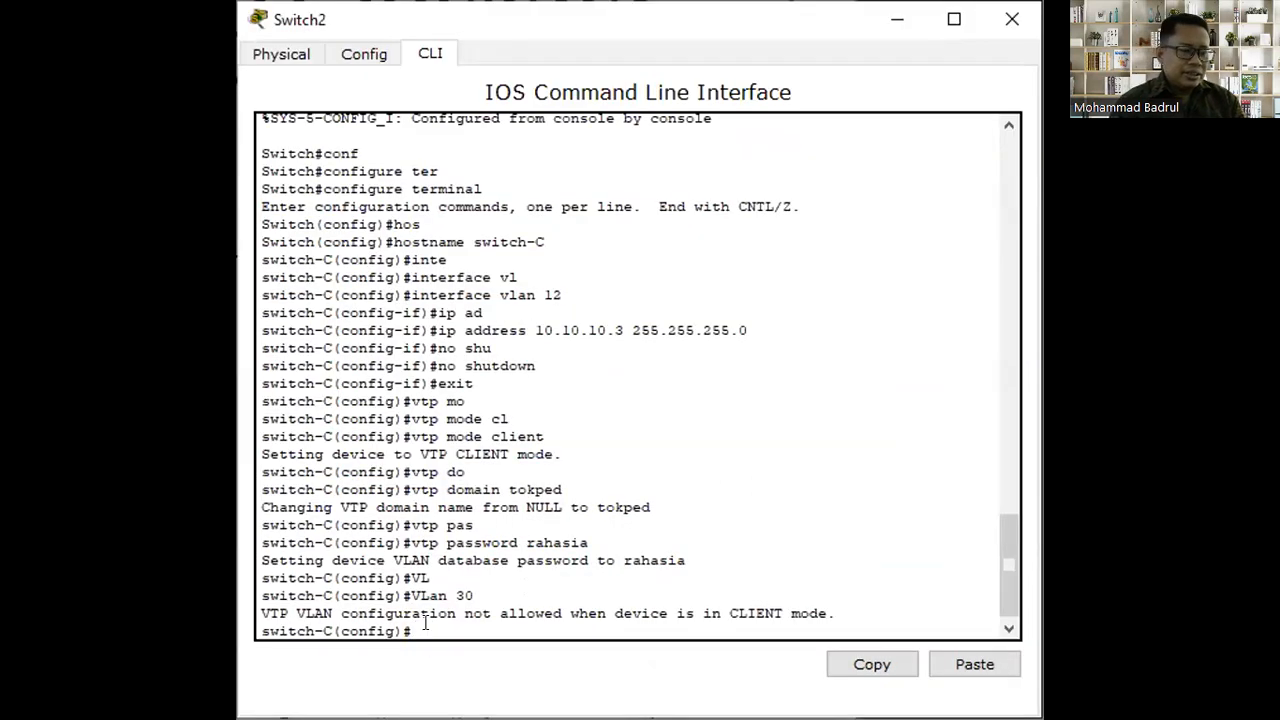
{"action": "type", "text": "it"}
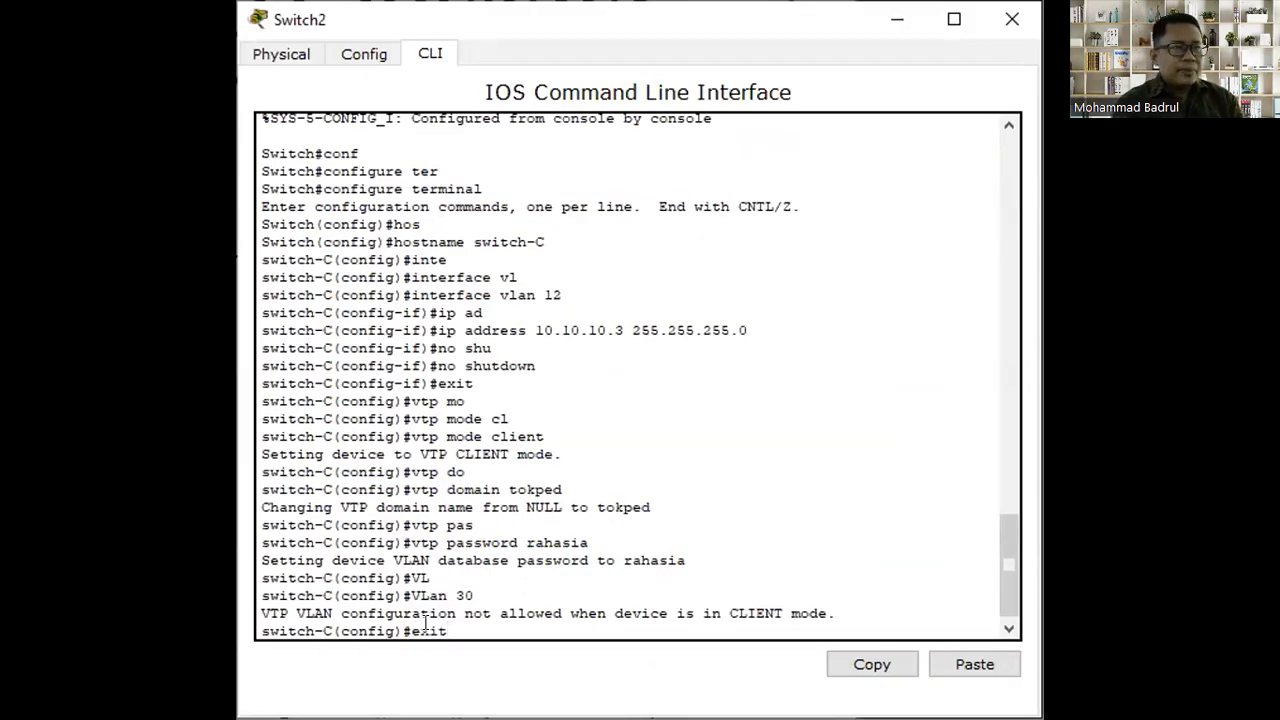
{"action": "key", "text": "Return"}
{"action": "key", "text": "Return"}
Run show vlan brief on switch-C and highlight the vlan-A and vlan-D rows in the VLAN table
{"action": "type", "text": "show vl"}
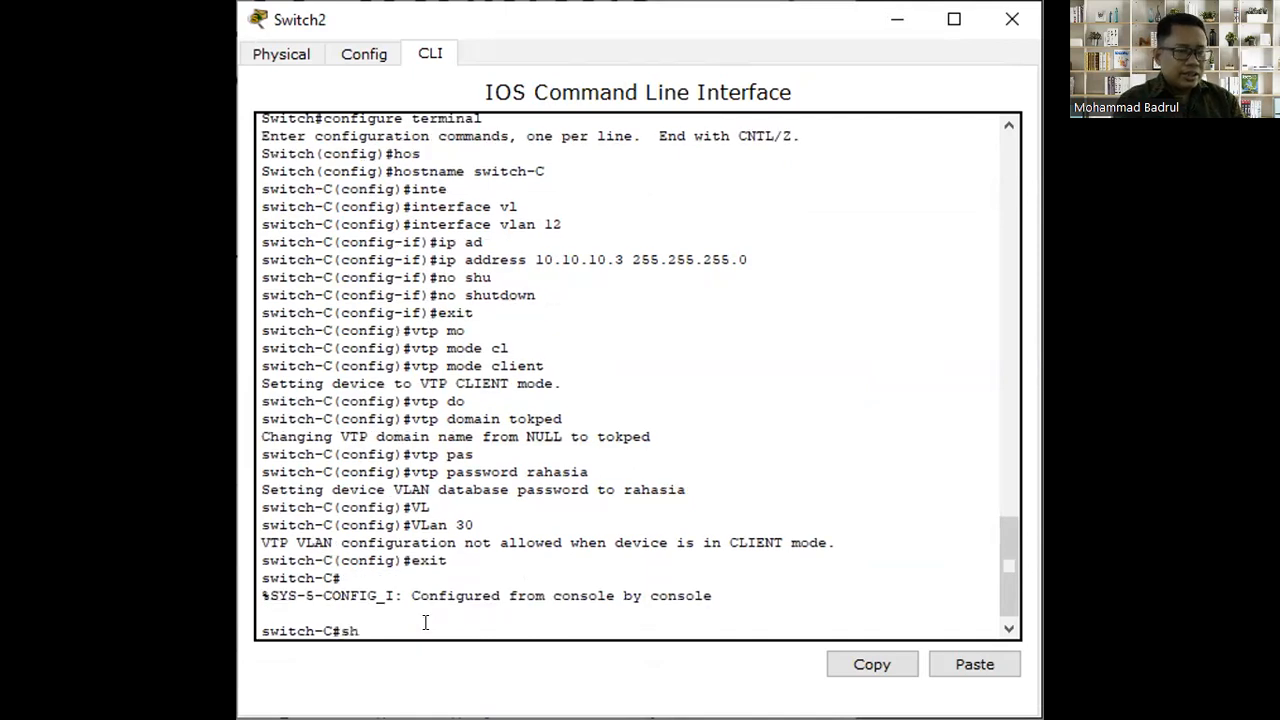
{"action": "key", "text": "Tab"}
{"action": "type", "text": "vl"}
{"action": "key", "text": "Tab"}
{"action": "type", "text": "br"}
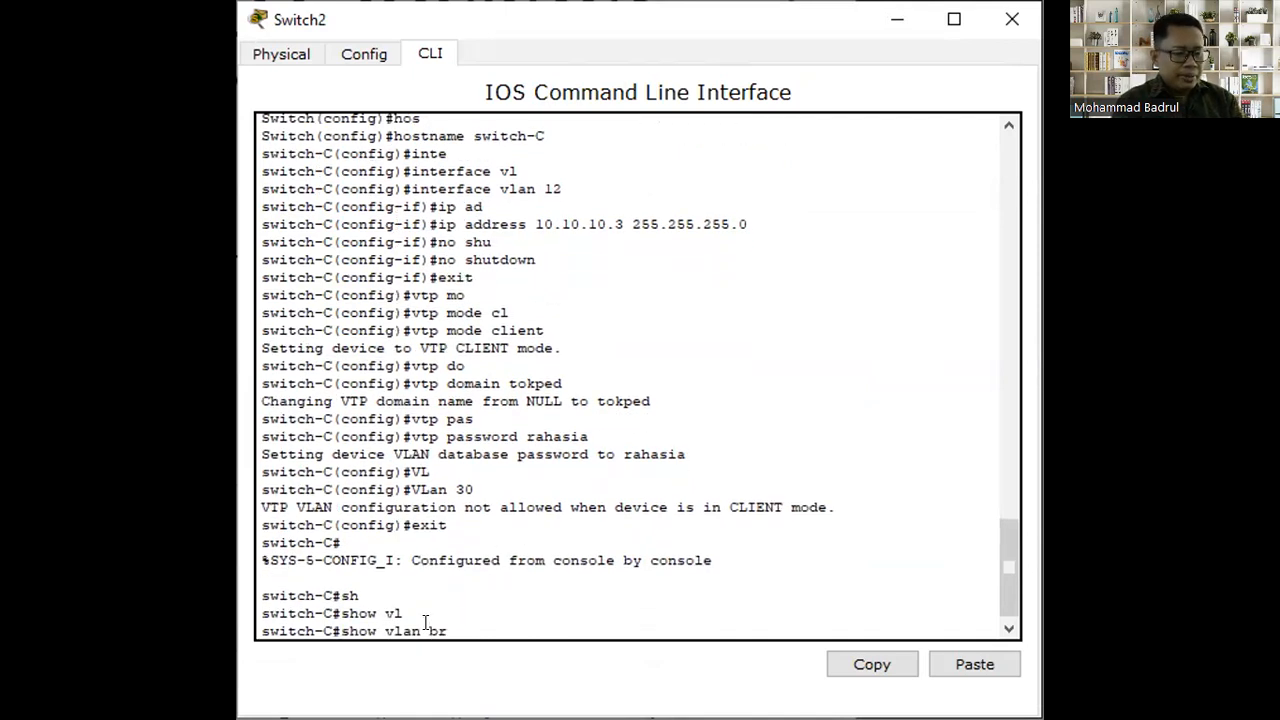
{"action": "key", "text": "Tab"}
{"action": "key", "text": "Return"}
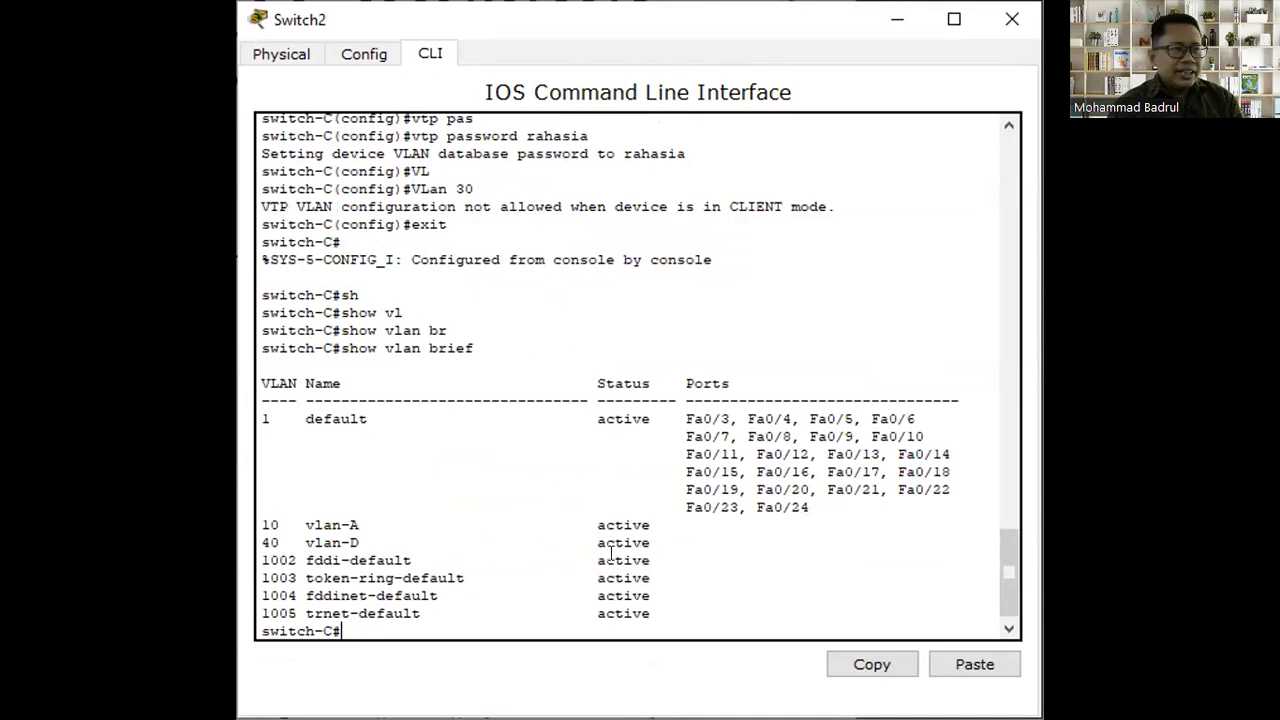
{"action": "left_click_drag", "start_coordinate": [636, 538], "coordinate": [246, 516]}
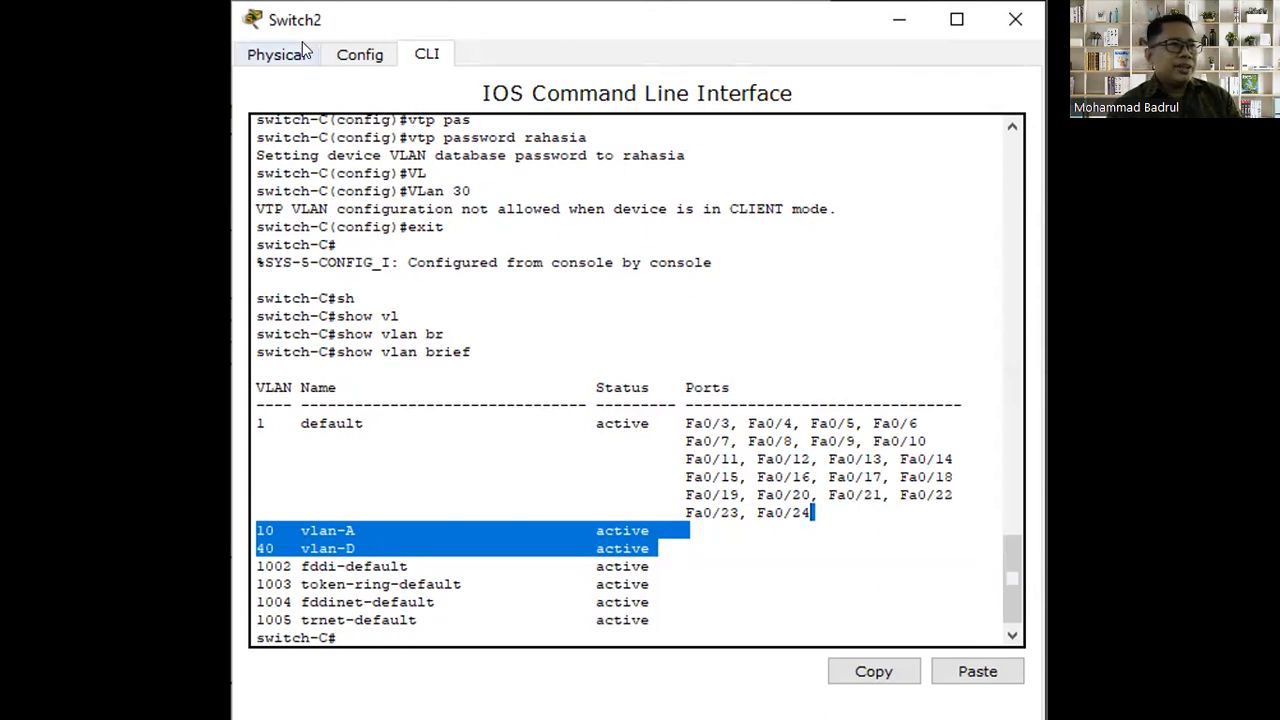
{"action": "left_click", "coordinate": [218, 46]}
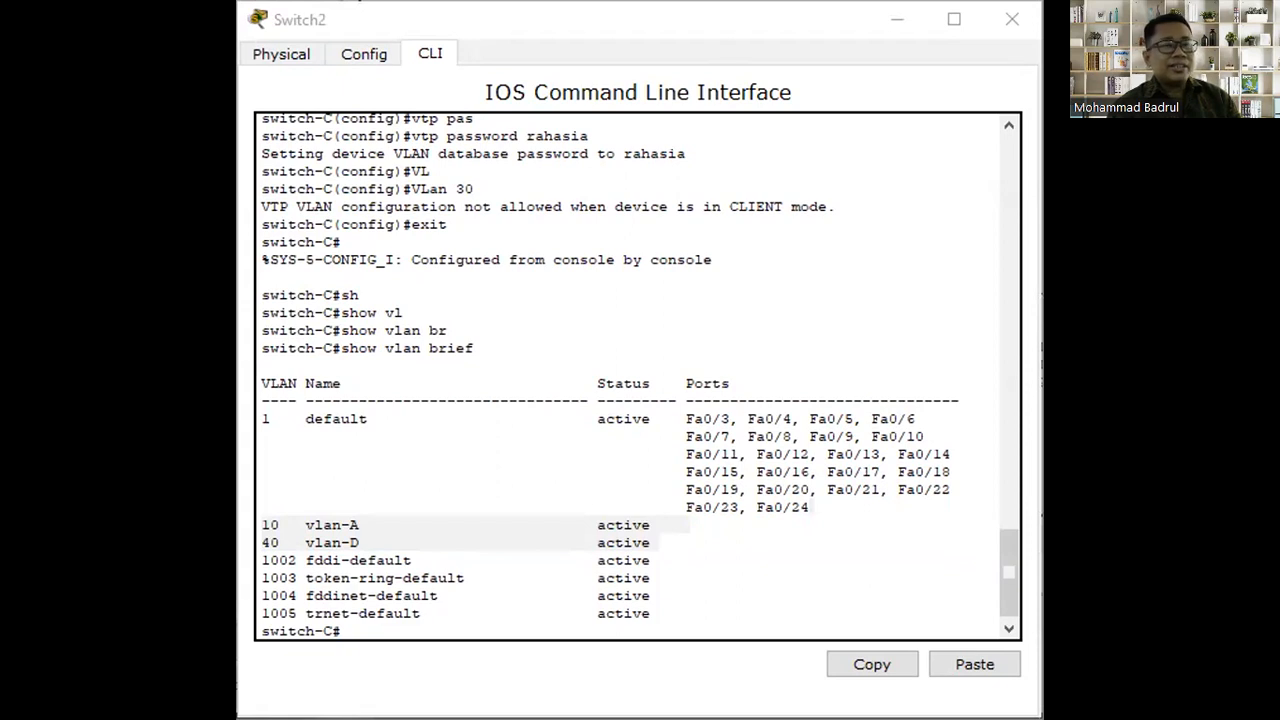
{"action": "key", "text": "alt+Tab"}
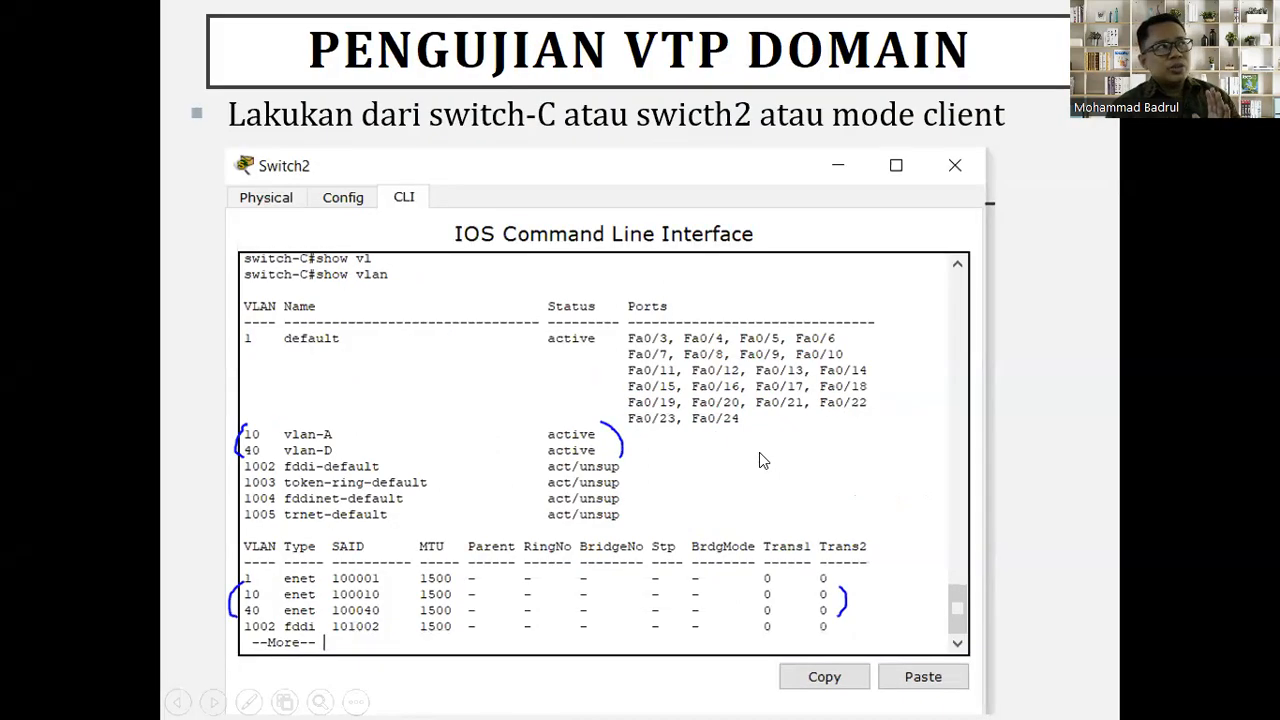
{"action": "key", "text": "Right"}
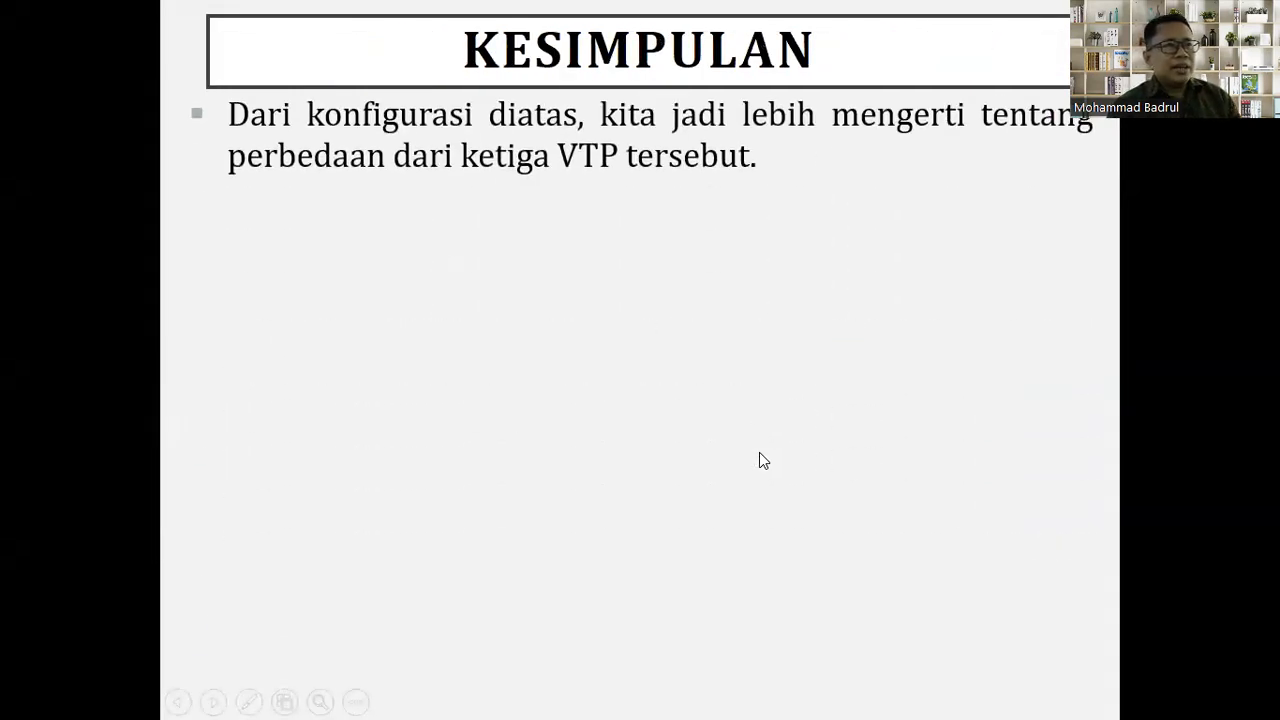
{"action": "left_click", "coordinate": [864, 221]}
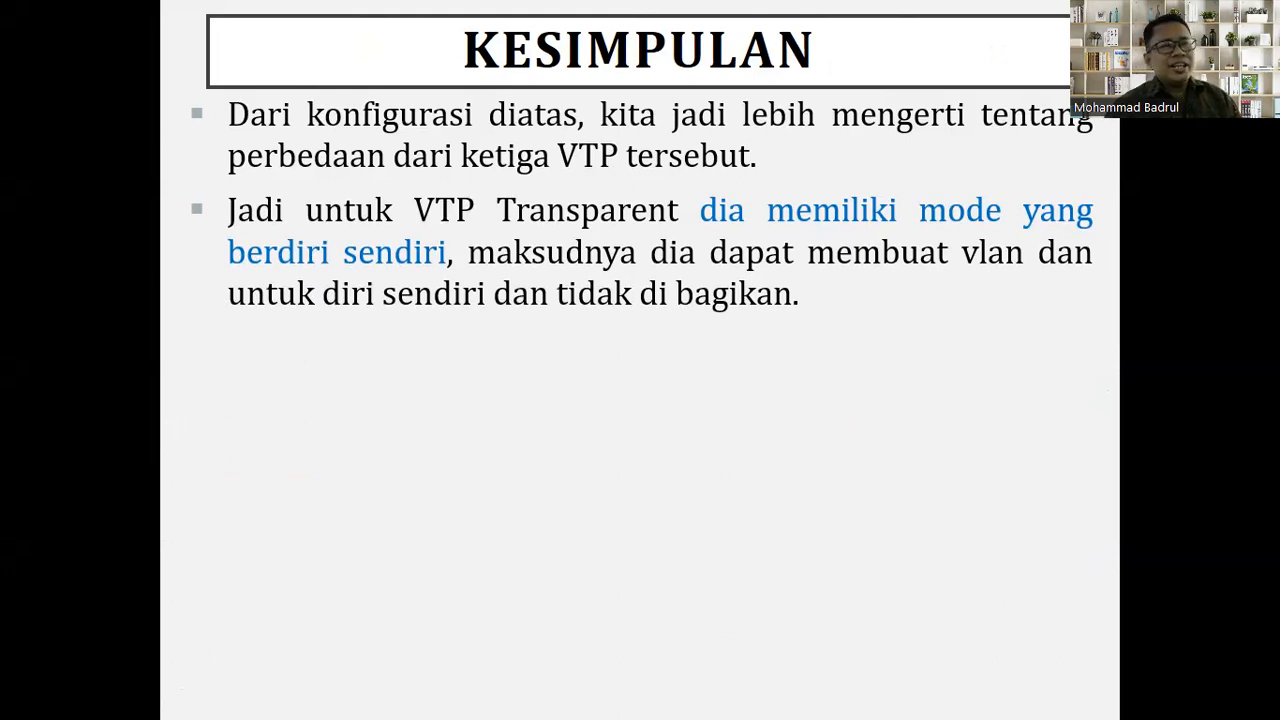
{"action": "key", "text": "Right"}
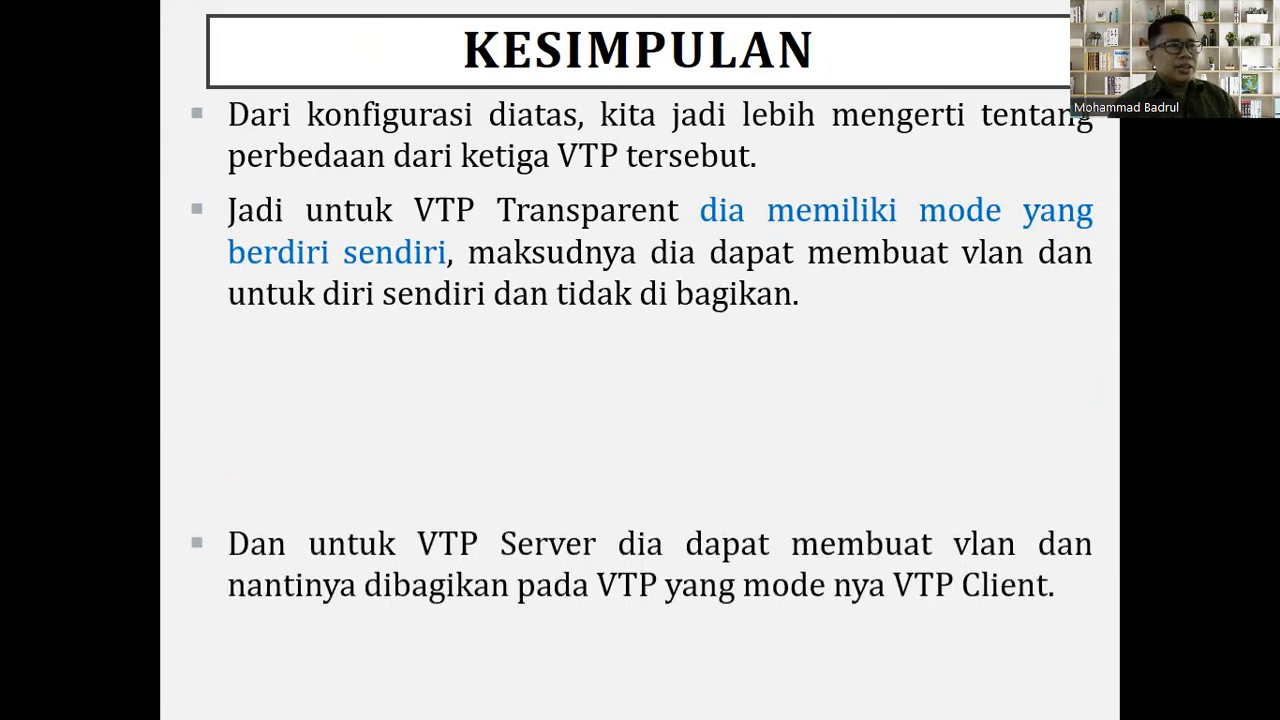